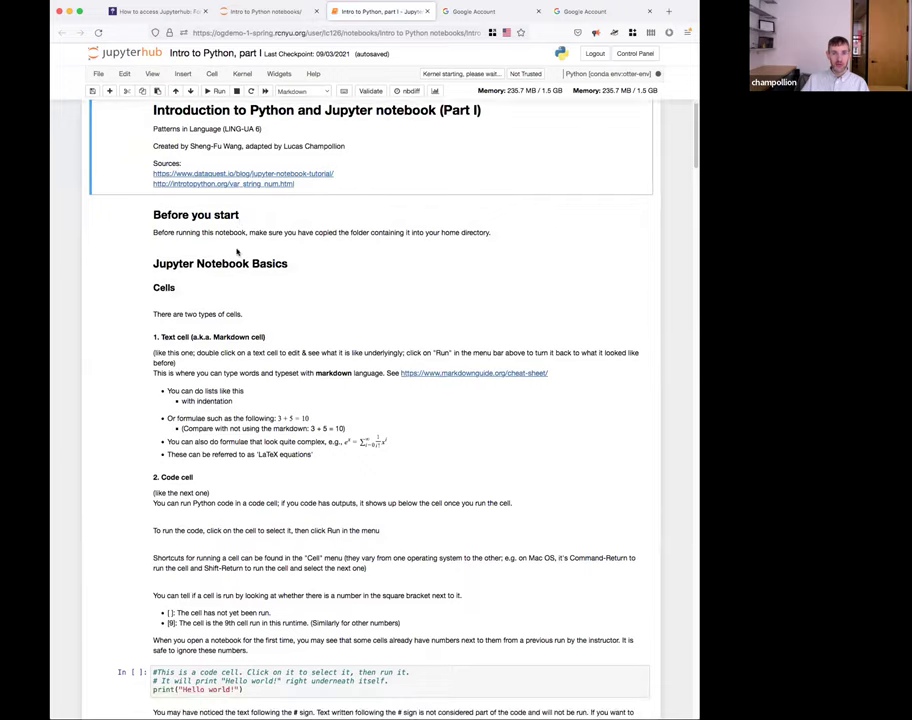
Run the Hello world code cell so it prints 'Hello world!'.
scroll(237, 250, down, 20)
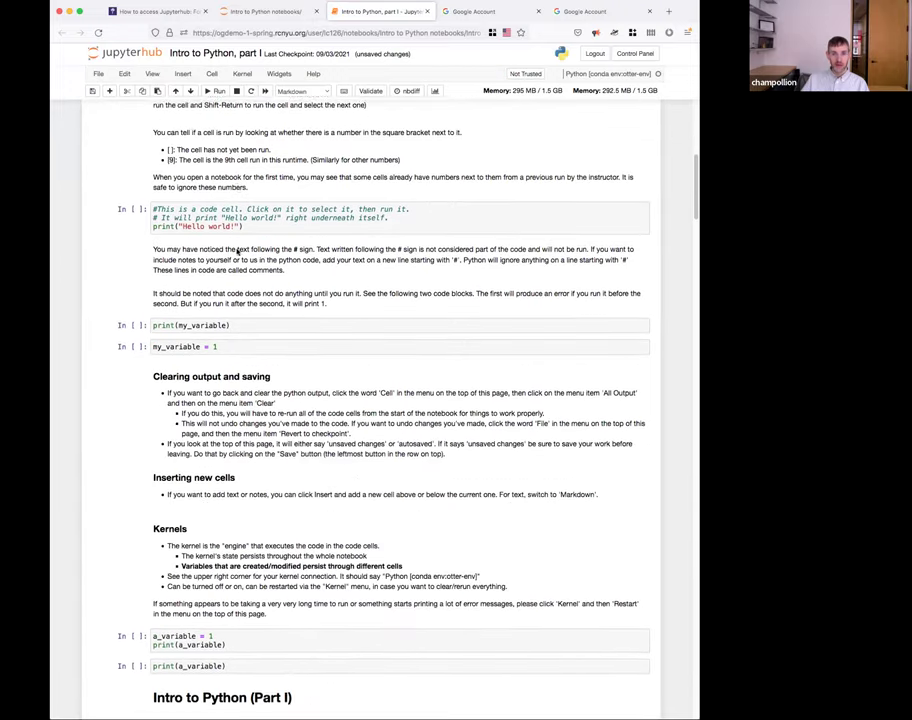
scroll(237, 252, up, 20)
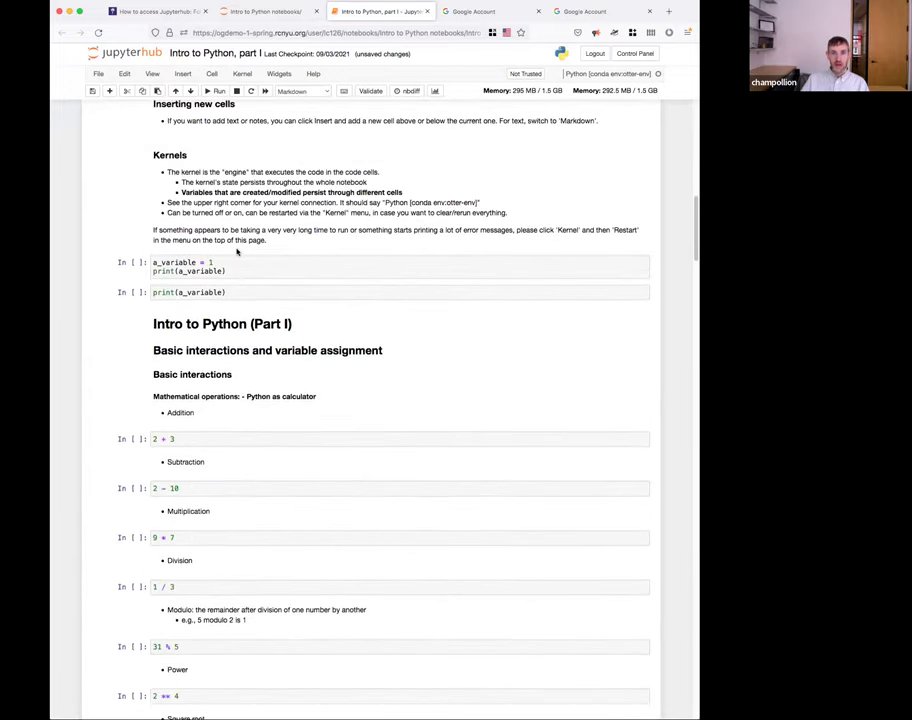
scroll(218, 299, down, 10)
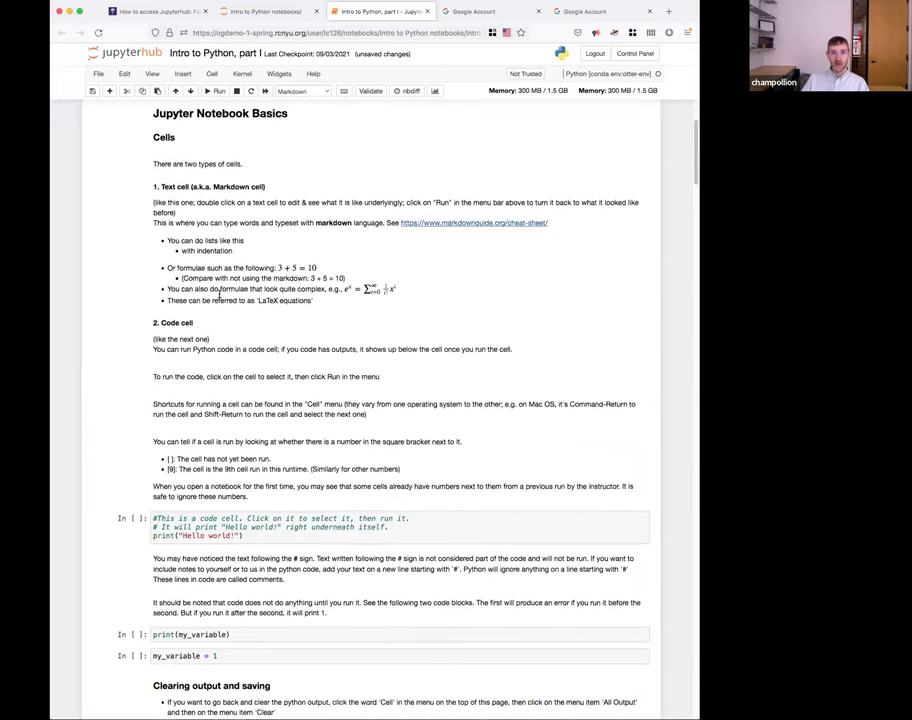
click(236, 193)
click(214, 90)
Run the print(my_variable) cell, which raises a NameError, and scroll back to the top.
click(213, 305)
click(214, 90)
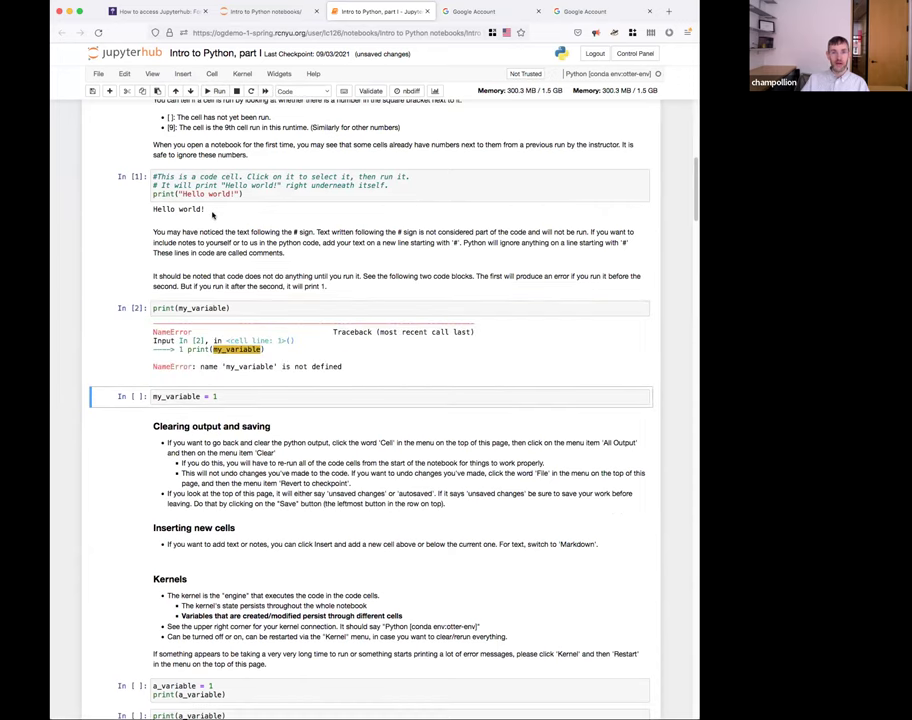
scroll(248, 280, down, 1)
scroll(260, 272, up, 2)
scroll(270, 265, up, 10)
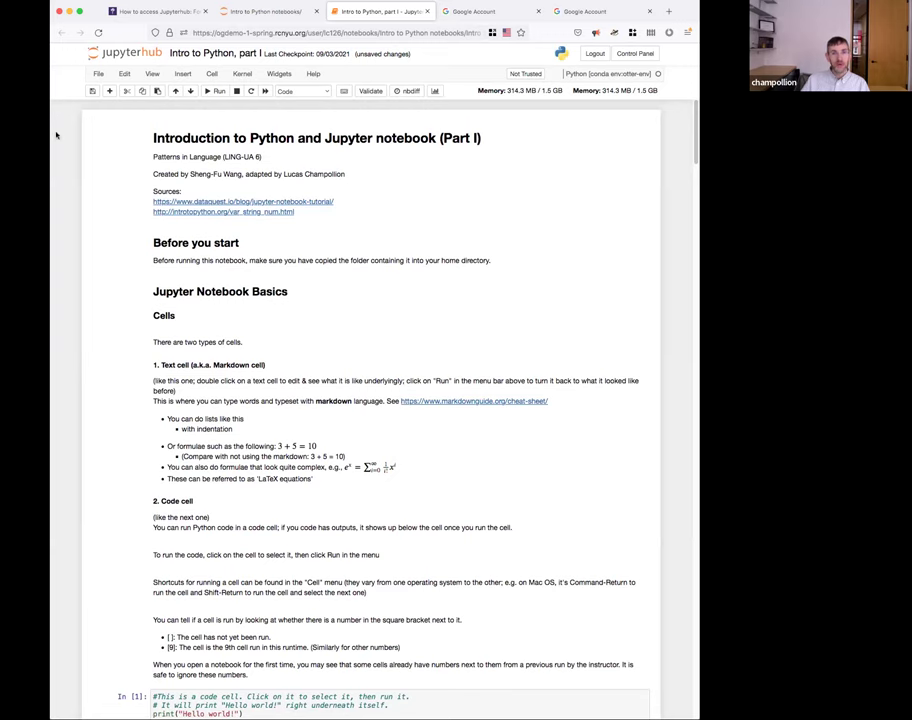
Leave the notebook without saving and open the shared folder.
click(225, 150)
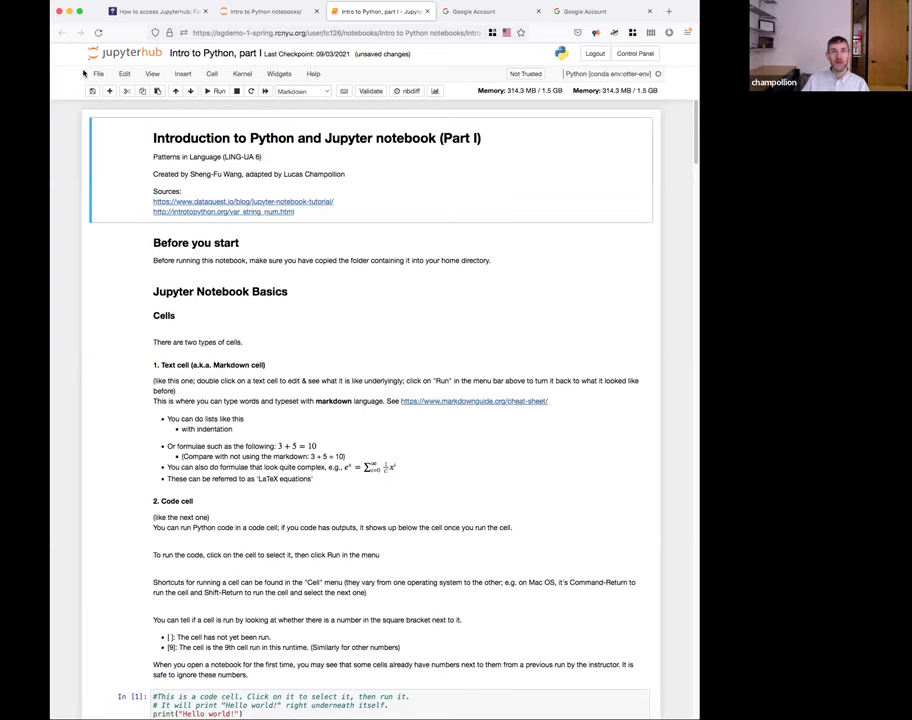
click(117, 55)
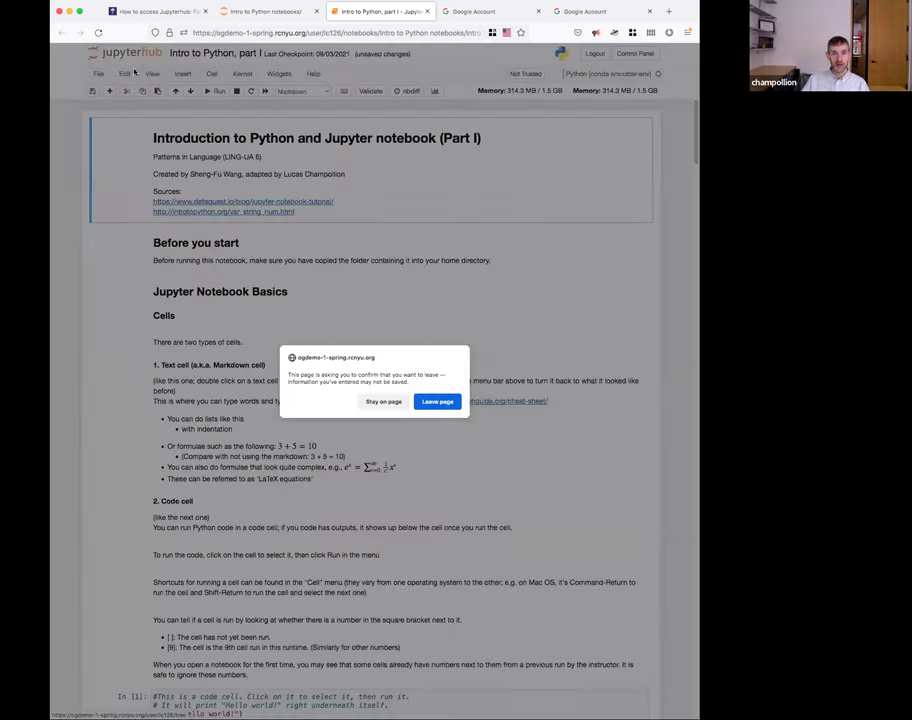
click(437, 401)
click(134, 167)
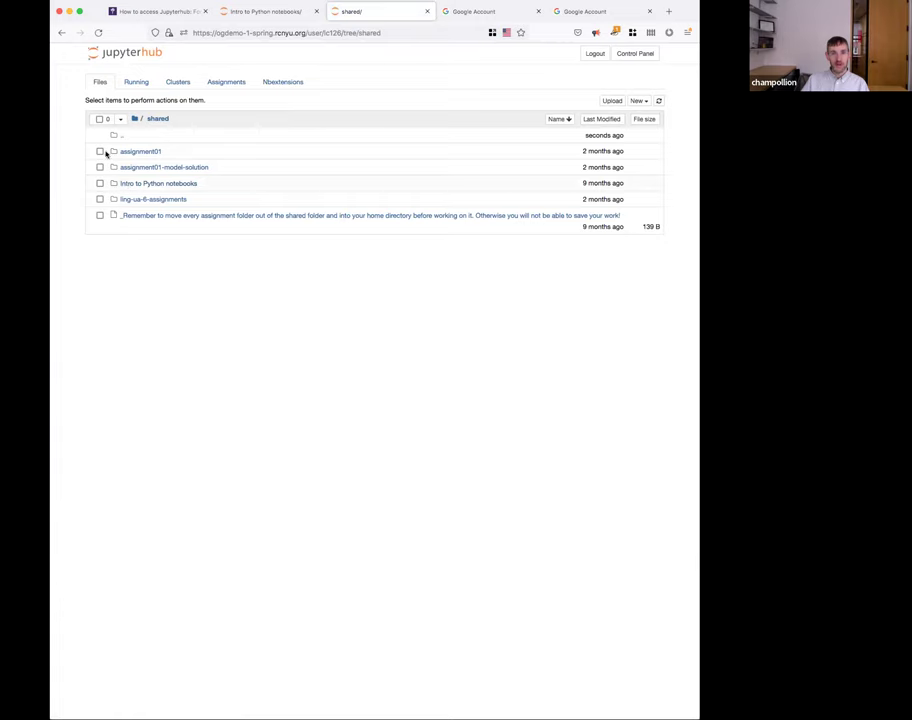
Try moving assignment01 from shared to home, dismiss the duplicate error, and return home.
click(100, 152)
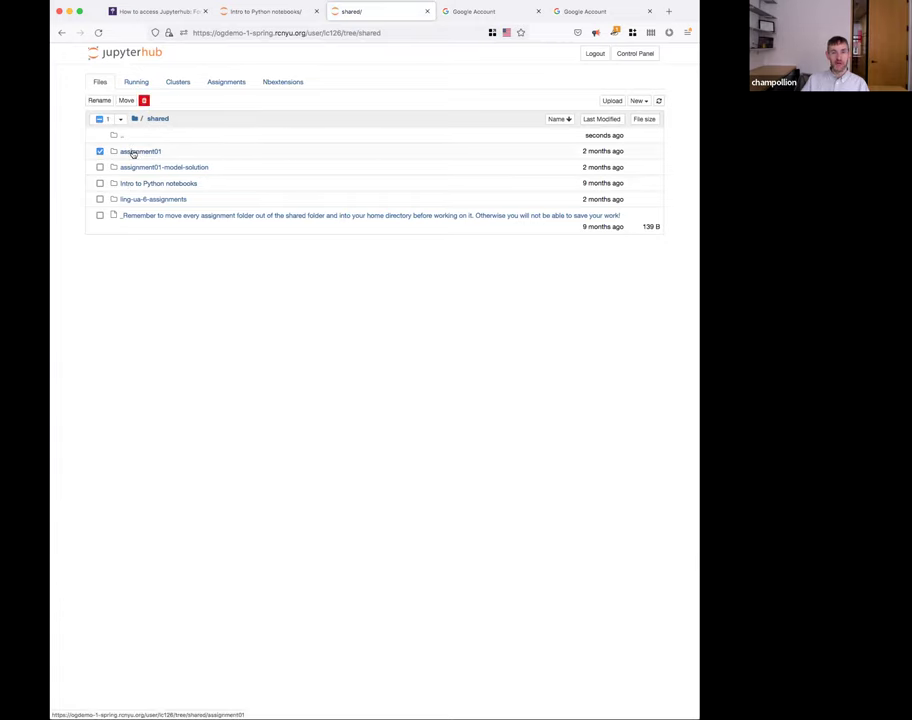
click(126, 101)
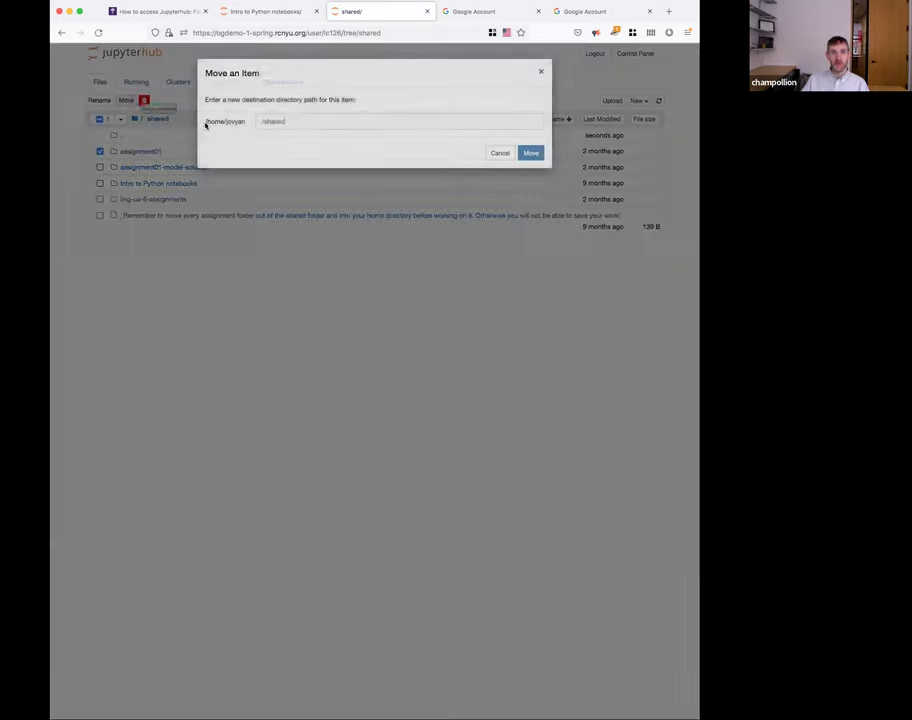
key(BackSpace)
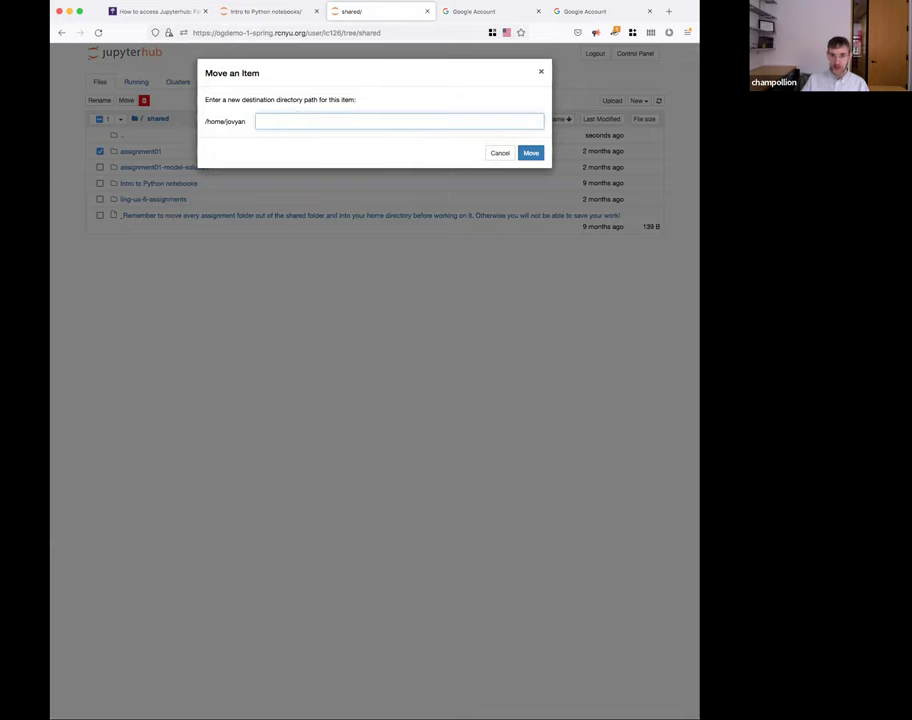
click(539, 154)
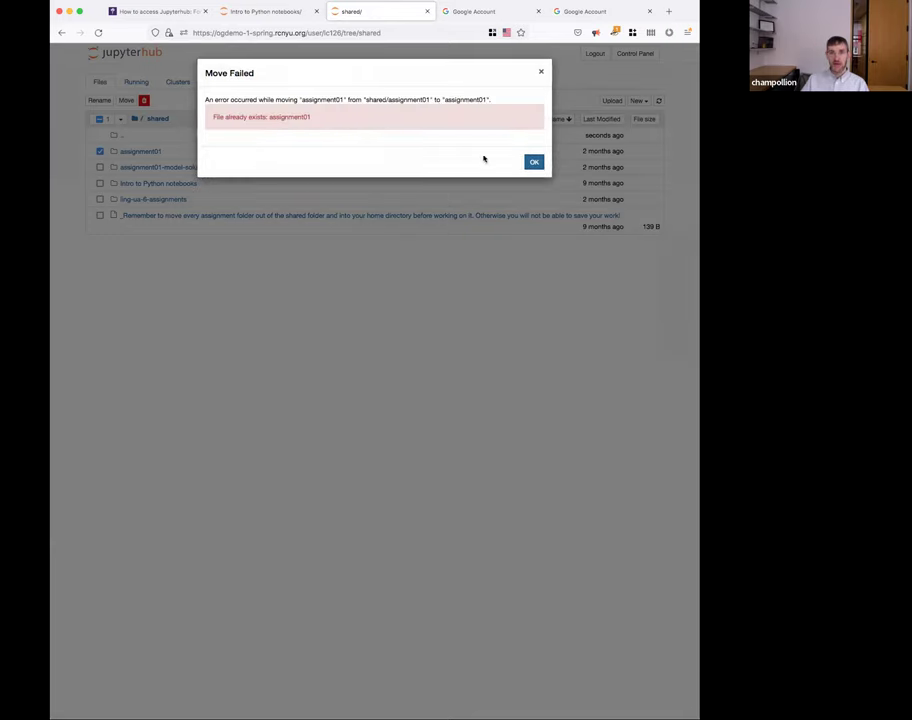
click(533, 161)
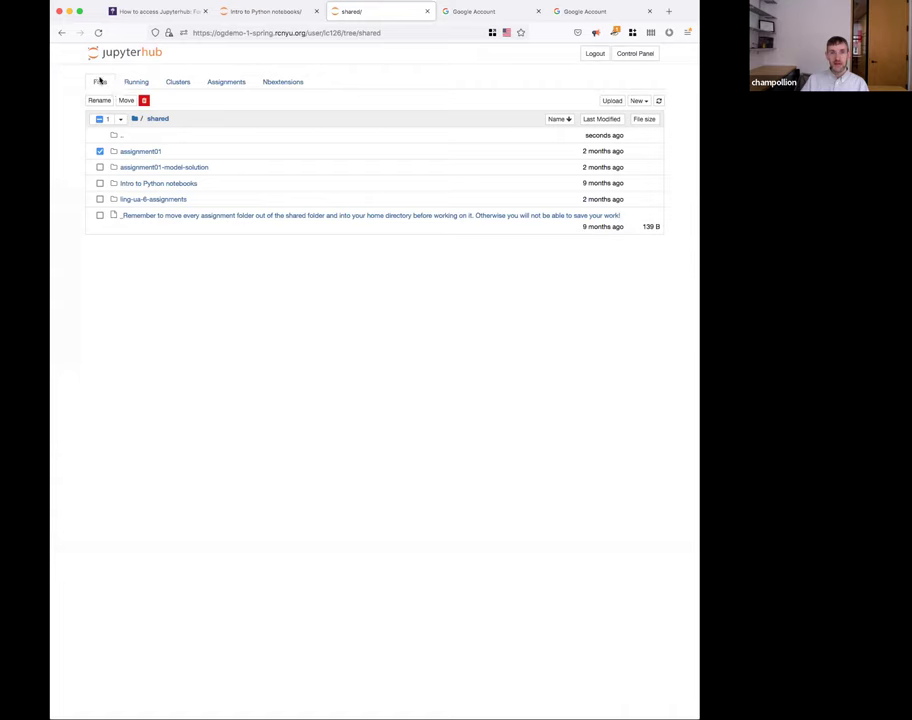
click(107, 59)
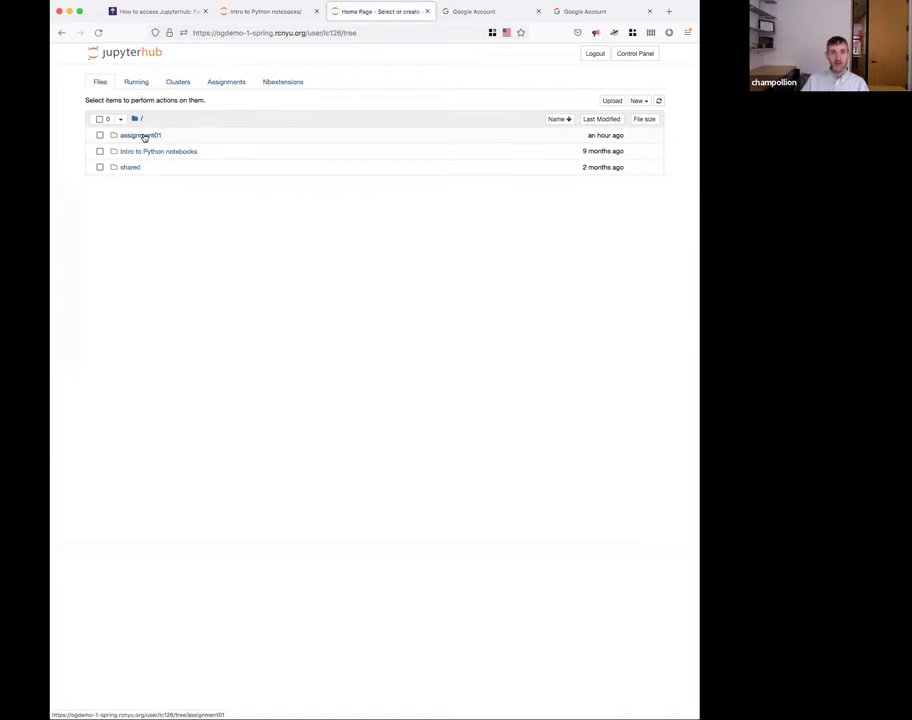
Open assignment01/assignment01.ipynb and rerun its Initialize Otter cell.
click(144, 137)
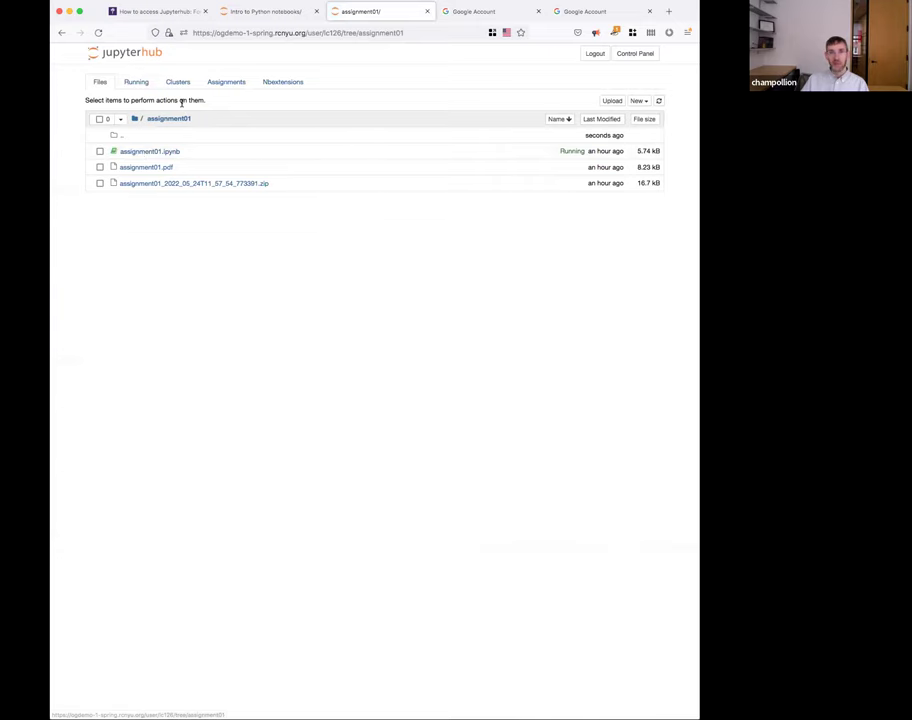
click(157, 152)
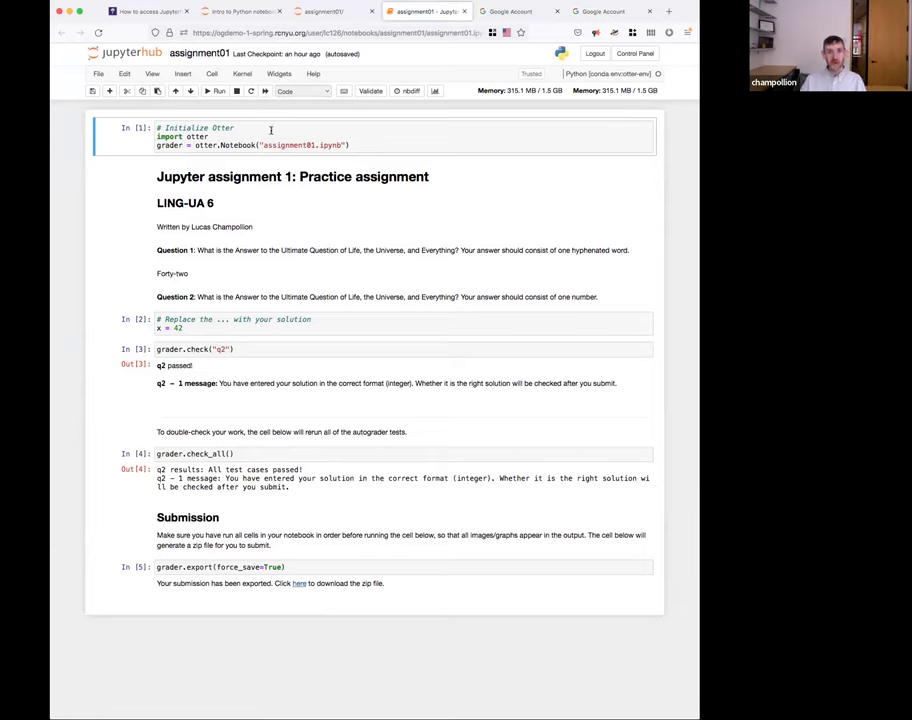
click(216, 138)
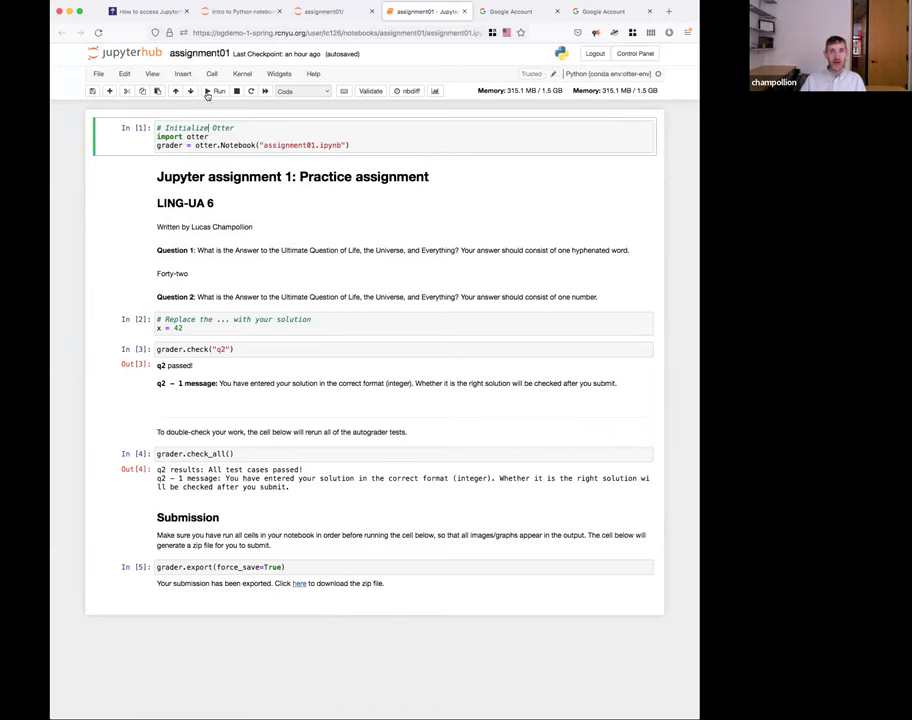
click(208, 92)
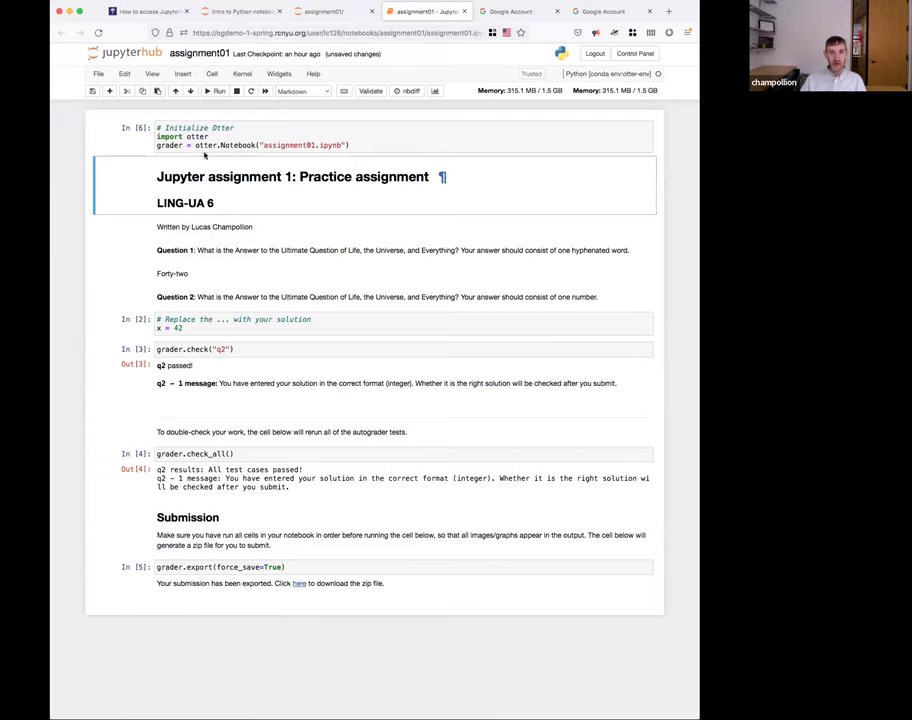
Read through the Brightspace instructions page, then return to the Intro to Python notebooks tab.
click(145, 11)
scroll(373, 393, down, 10)
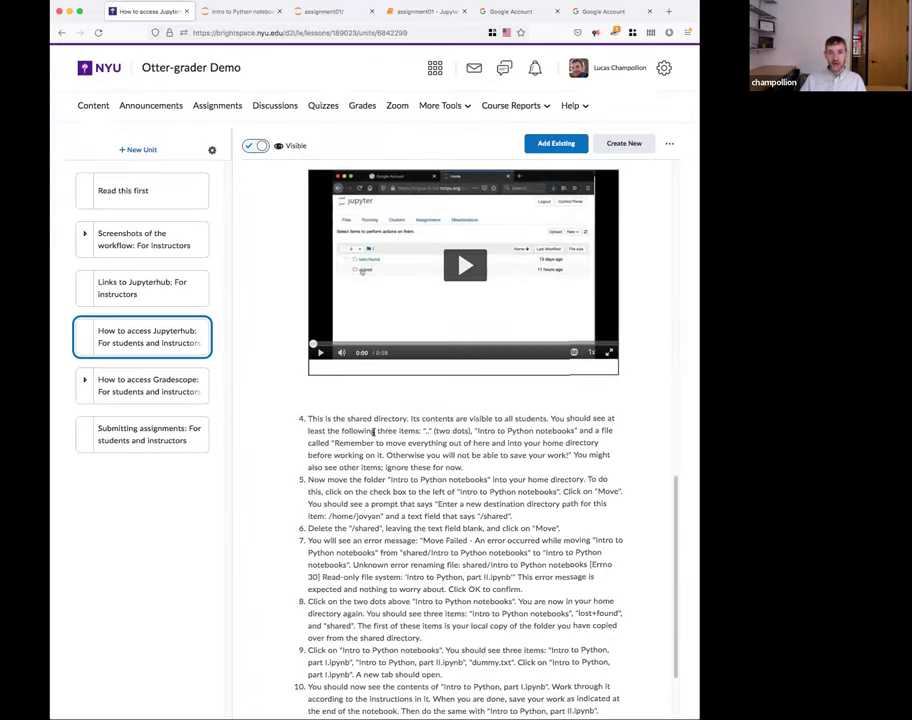
scroll(379, 434, down, 2)
drag(328, 362, 511, 656)
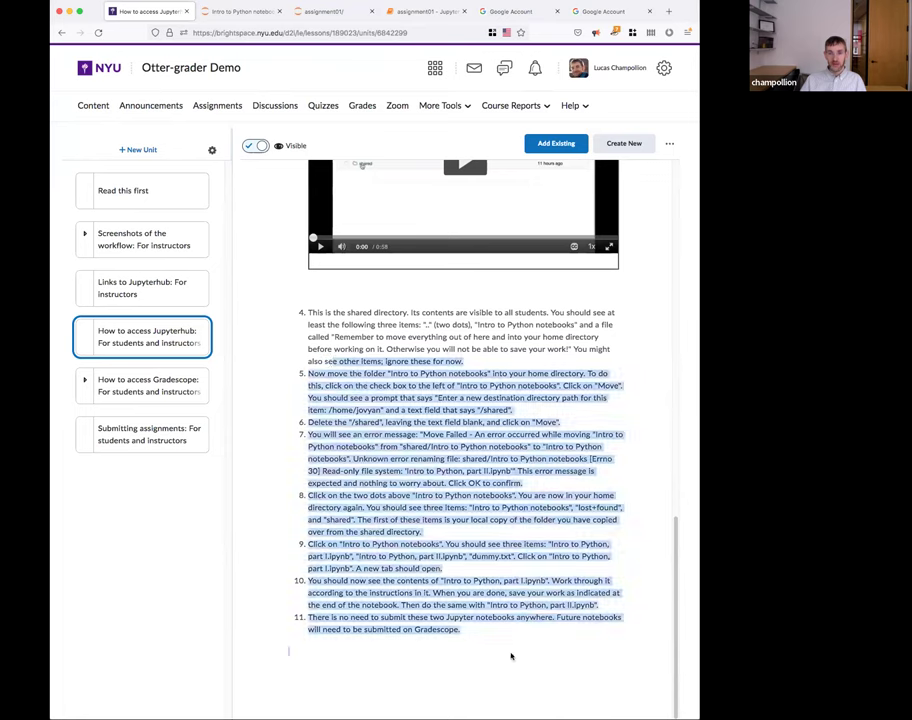
click(232, 13)
Highlight the Question 1 sentence in assignment01, then leave the notebook for the home dashboard.
click(306, 10)
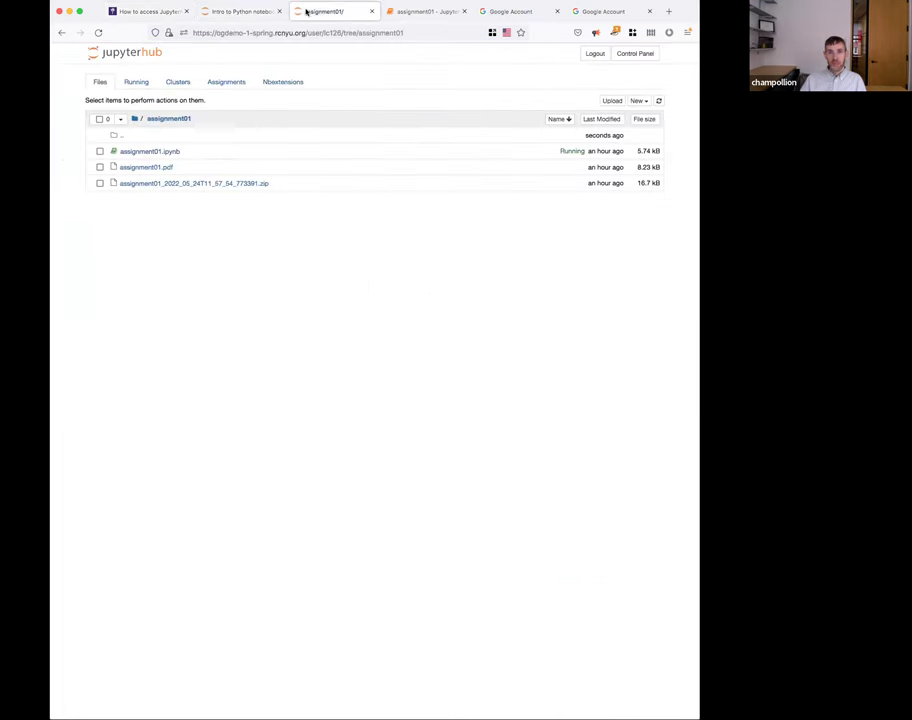
click(421, 13)
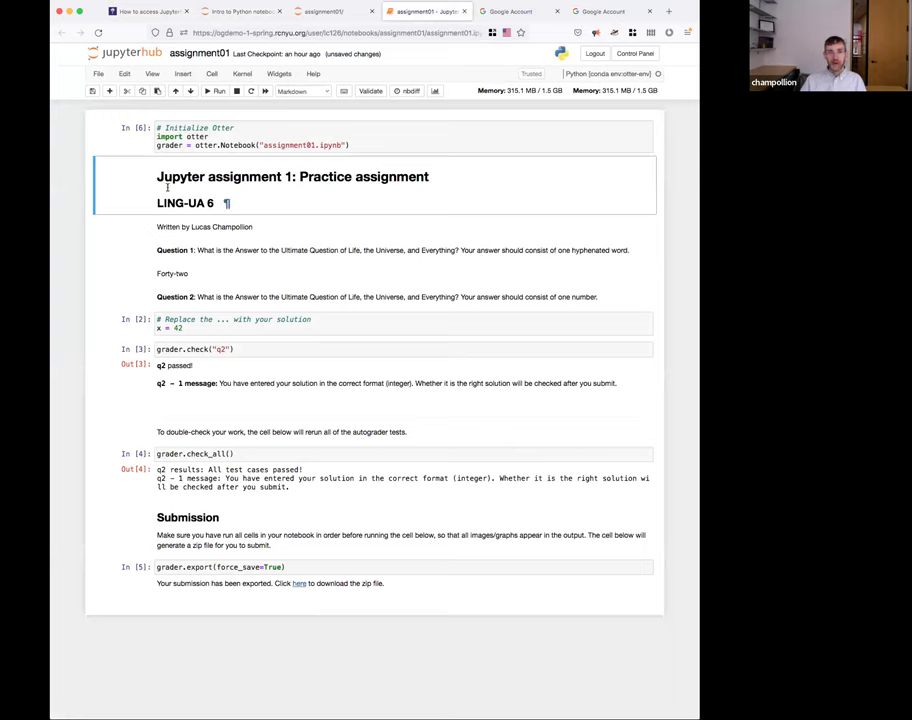
click(176, 250)
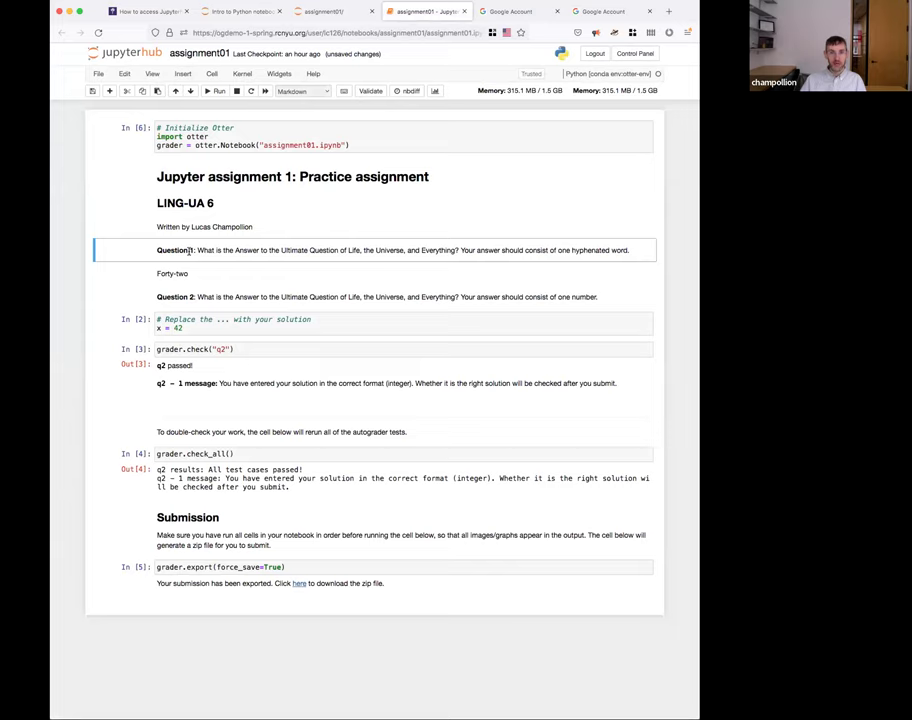
drag(190, 250, 643, 255)
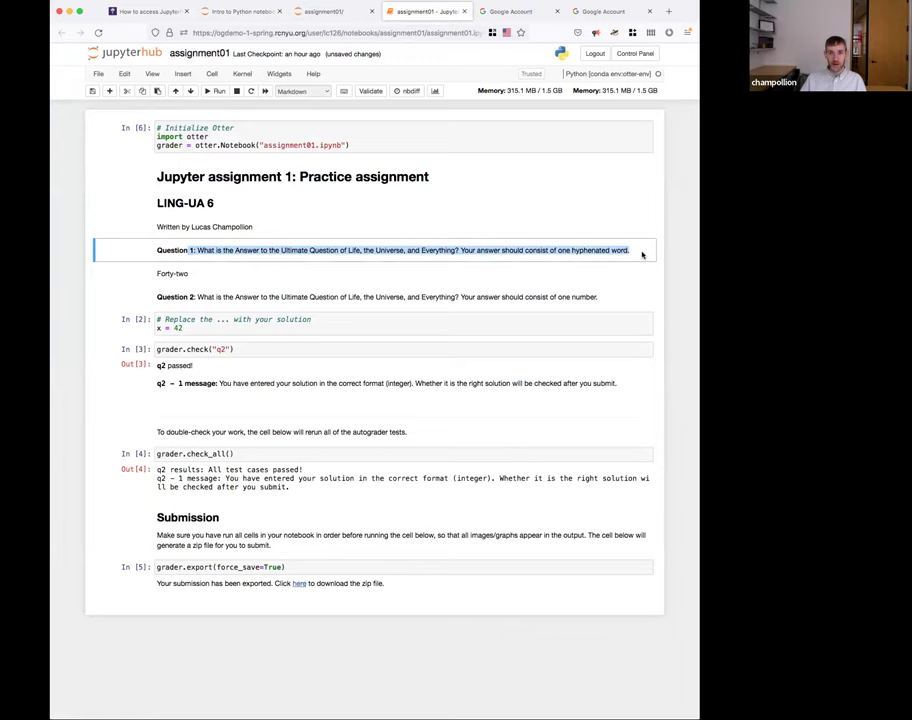
click(198, 250)
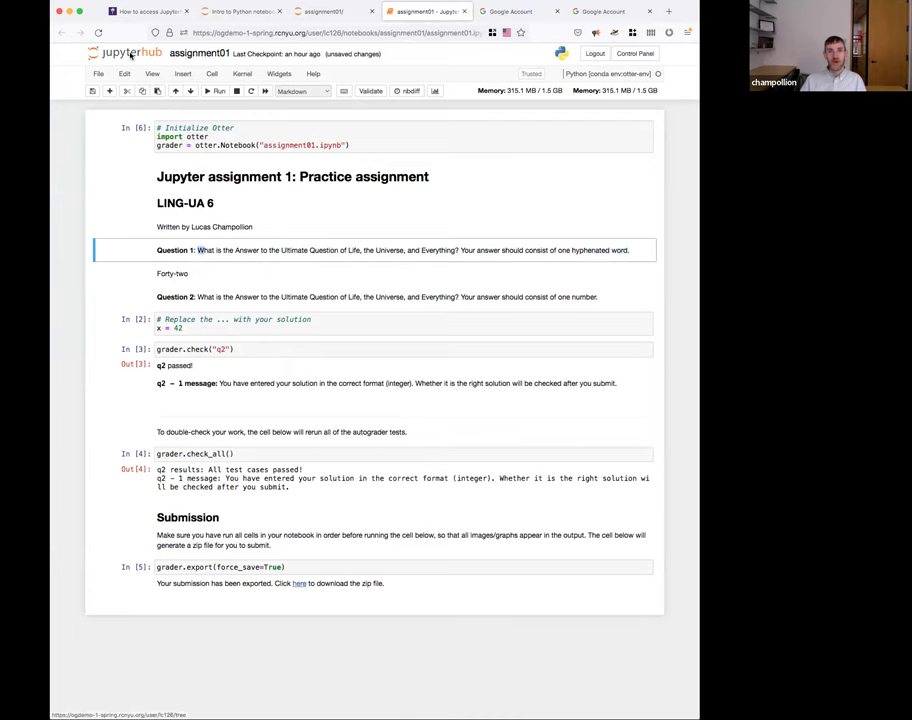
click(96, 50)
click(438, 402)
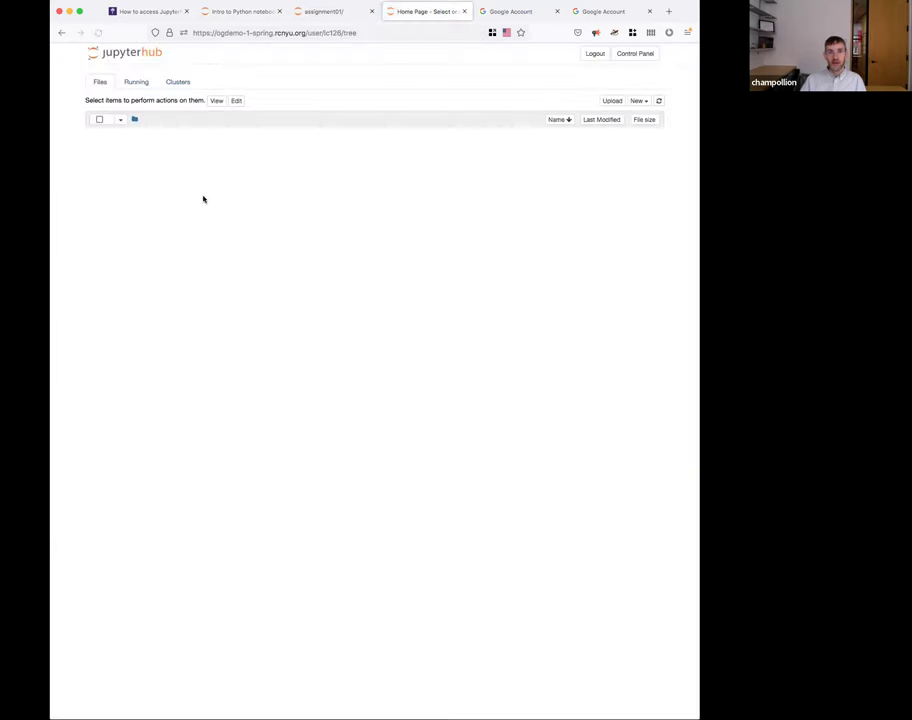
Try deleting the assignment01 folder from the dashboard, and dismiss the delete-failed message.
click(99, 135)
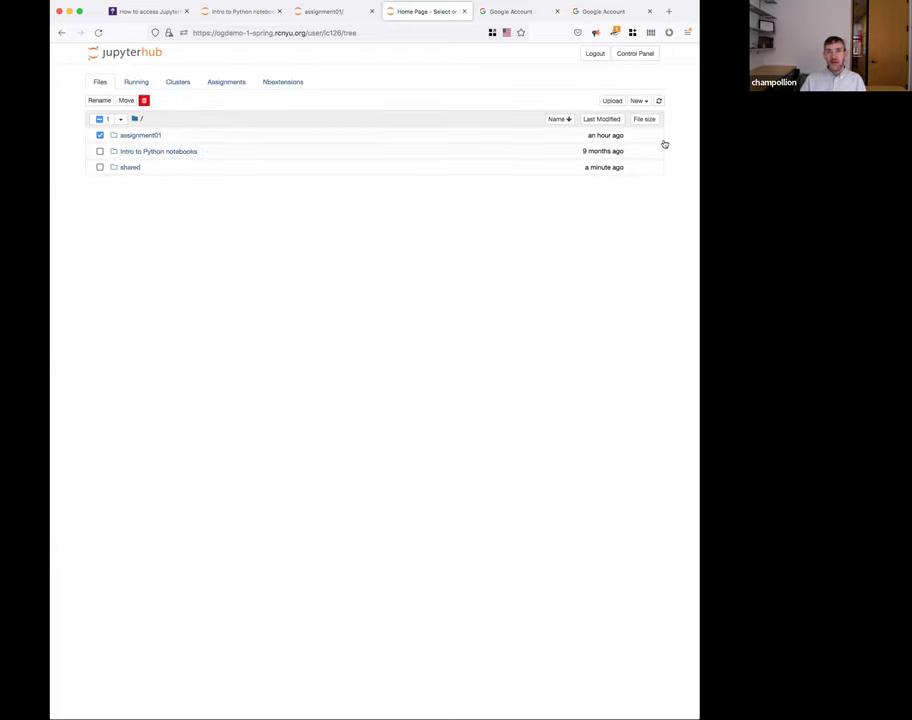
click(144, 100)
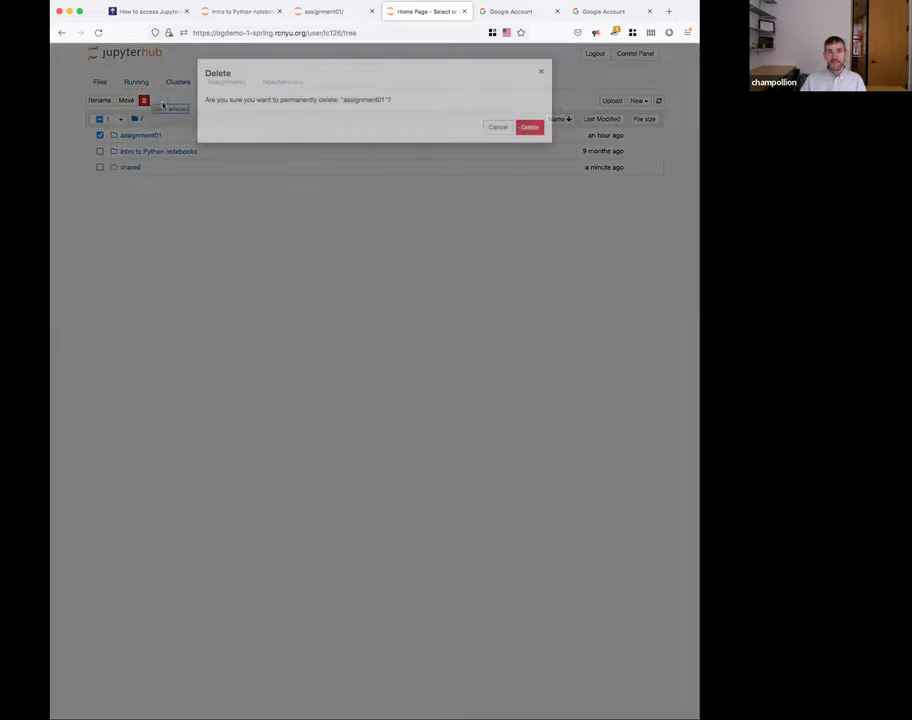
click(530, 127)
click(535, 163)
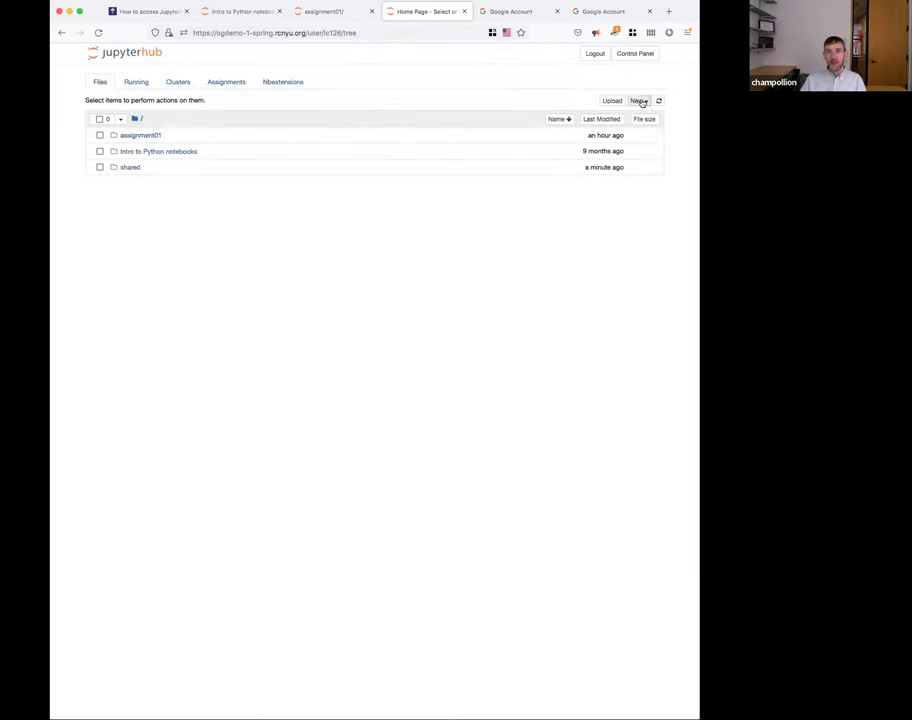
Remove assignment01 with rm -r assignment01/ in a new terminal, then switch to the notebooks tab.
click(640, 101)
click(590, 229)
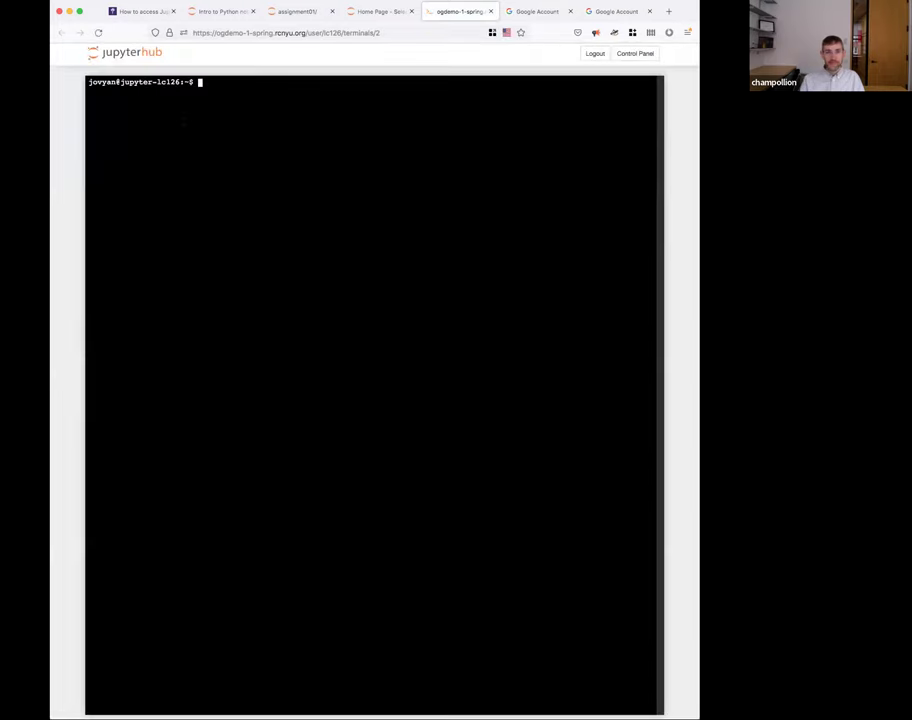
text(rm -r ass)
key(Tab)
key(Return)
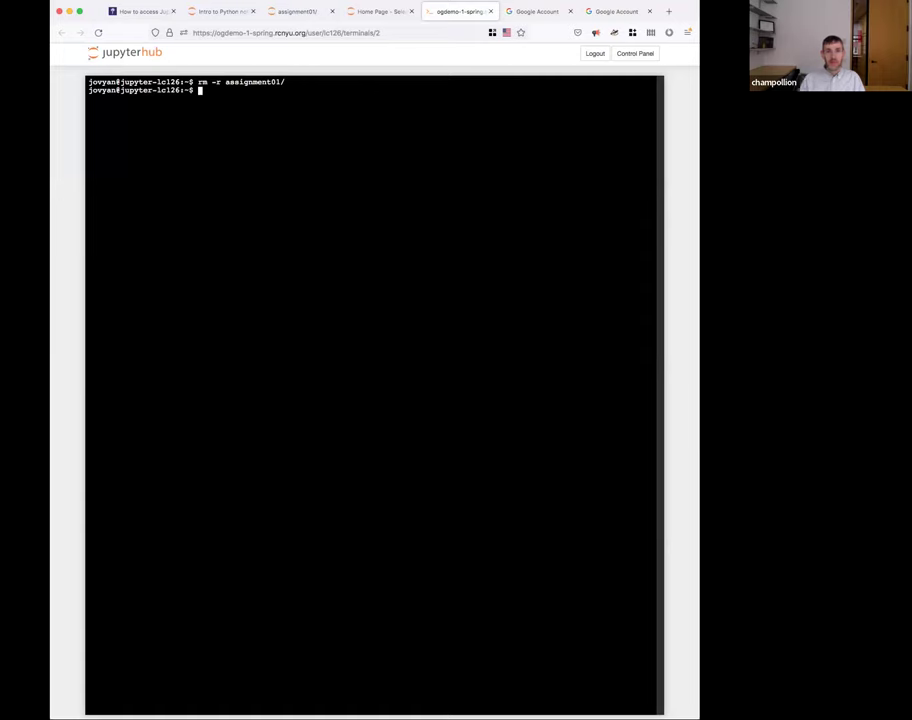
click(205, 12)
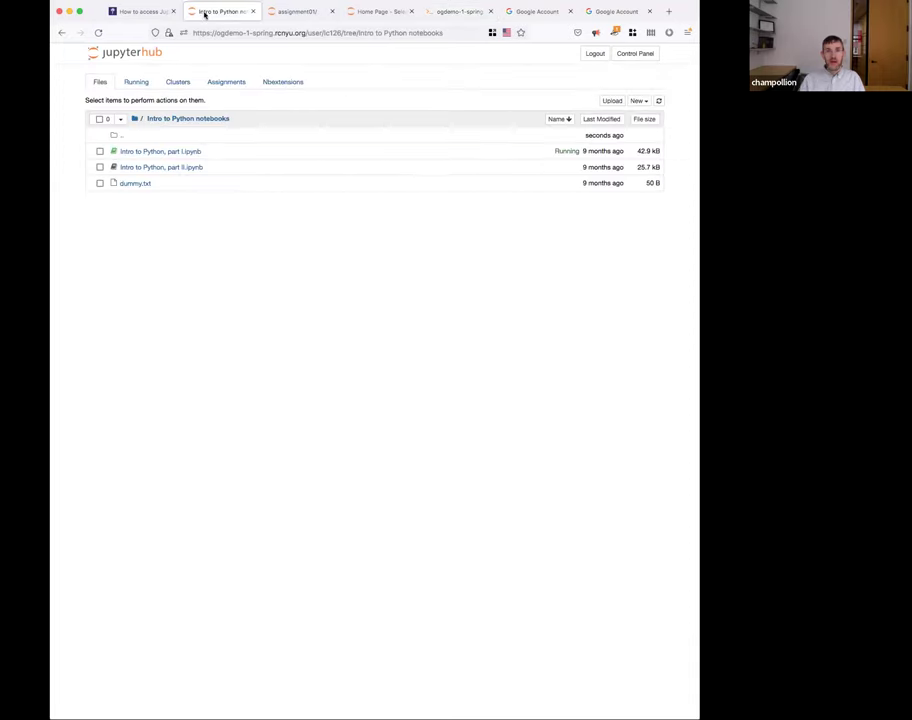
Go from the root listing into the shared folder, glancing at the old assignment01 tab.
click(134, 120)
click(129, 151)
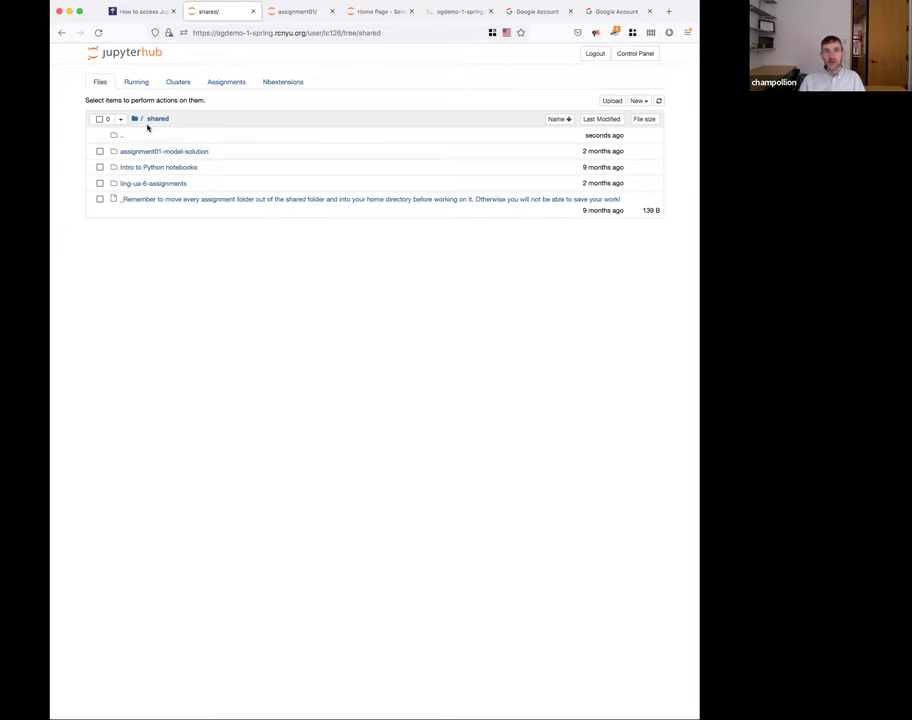
click(141, 120)
click(130, 152)
click(311, 15)
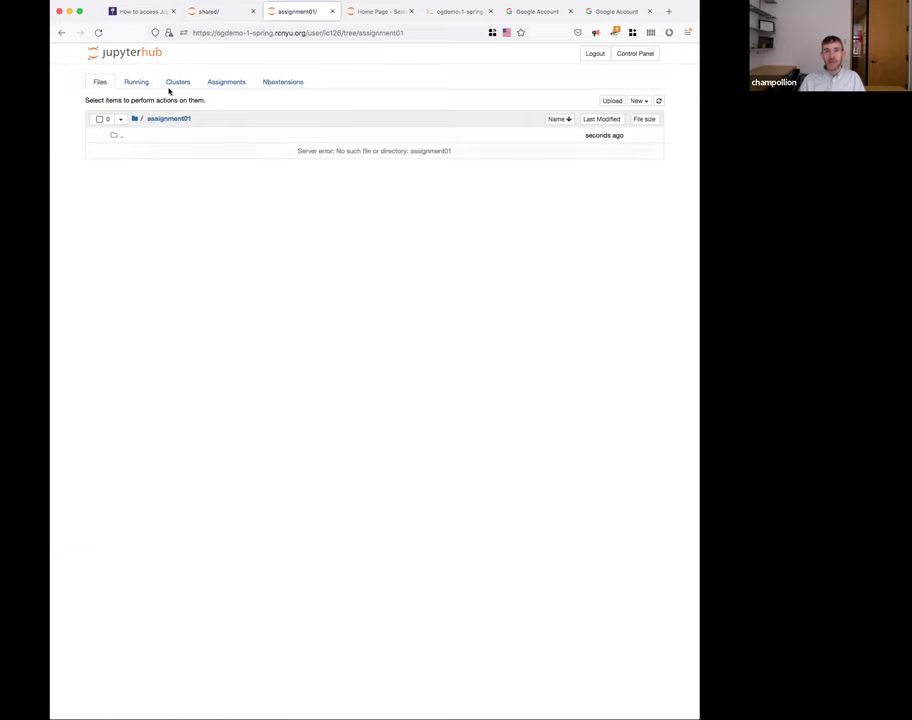
click(213, 17)
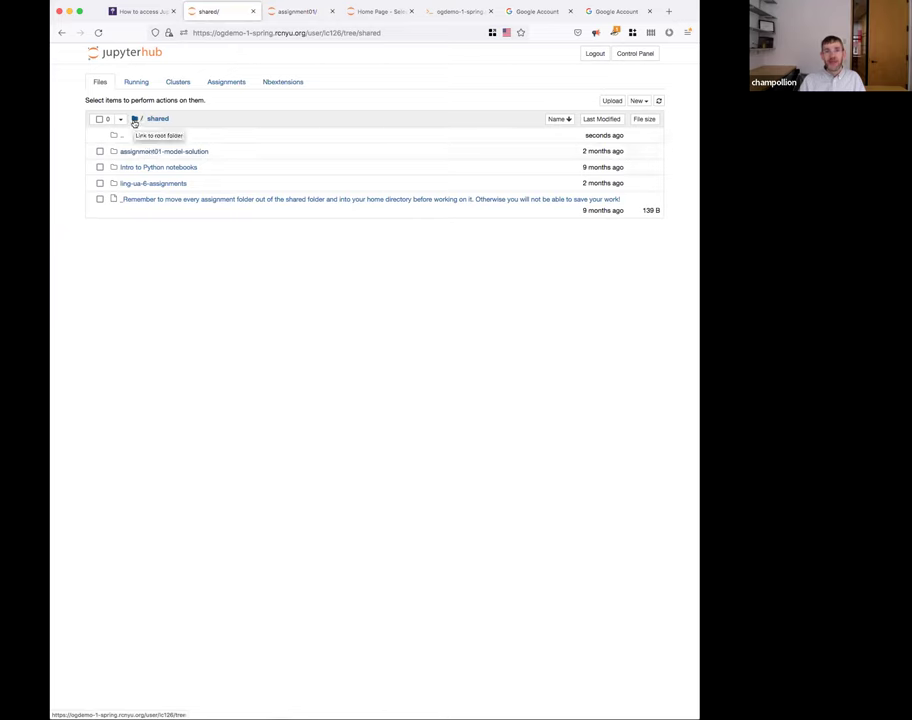
click(222, 33)
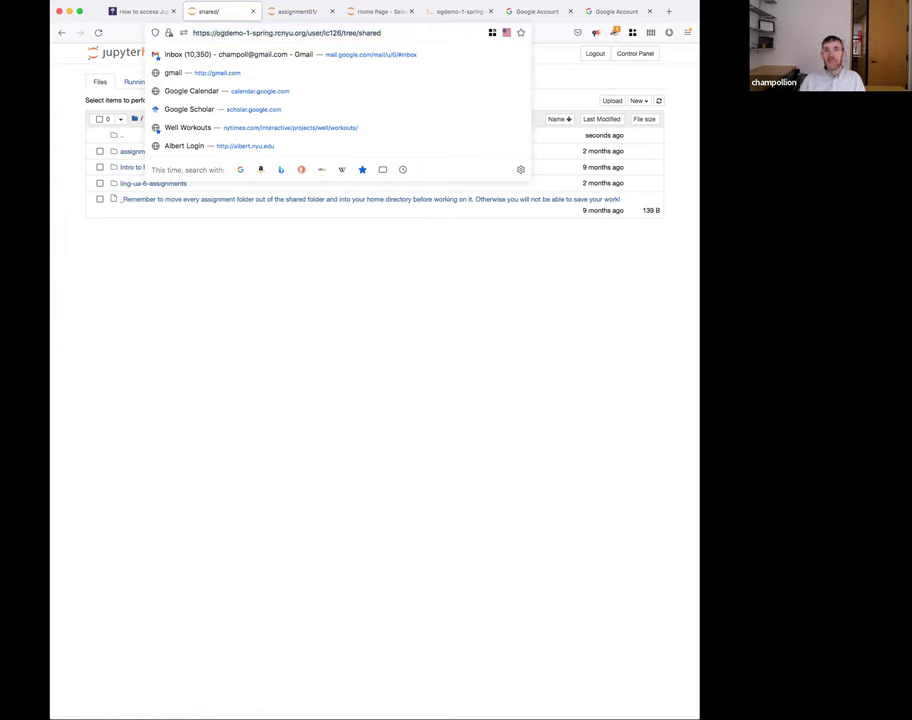
click(583, 82)
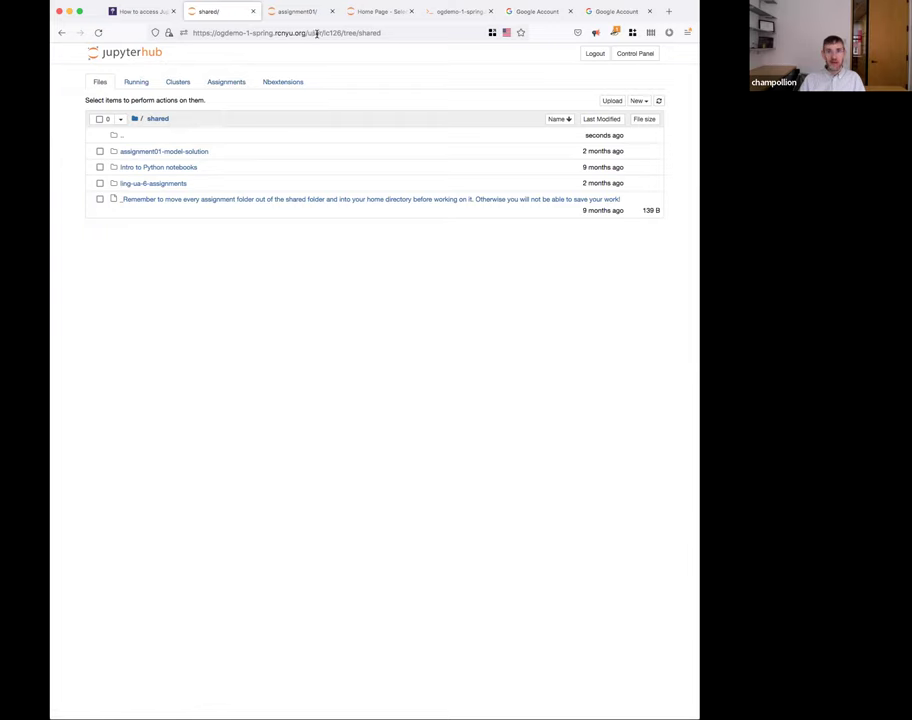
Open 'Links to Jupyterhub: For instructors' in Brightspace and follow the demo site #1 instructor URL.
click(150, 12)
click(380, 339)
scroll(254, 332, up, 1)
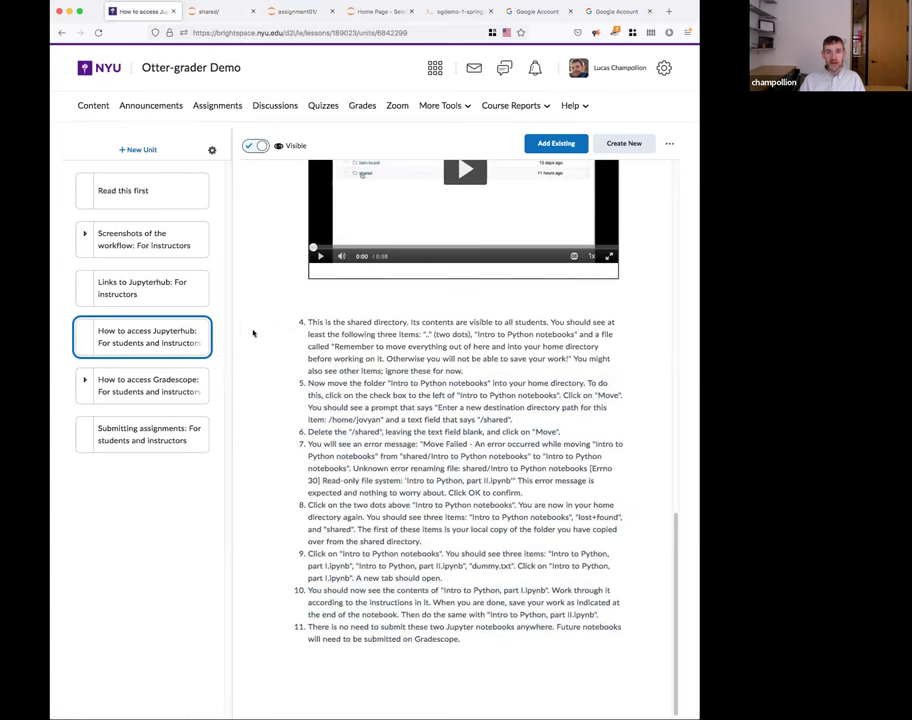
click(143, 290)
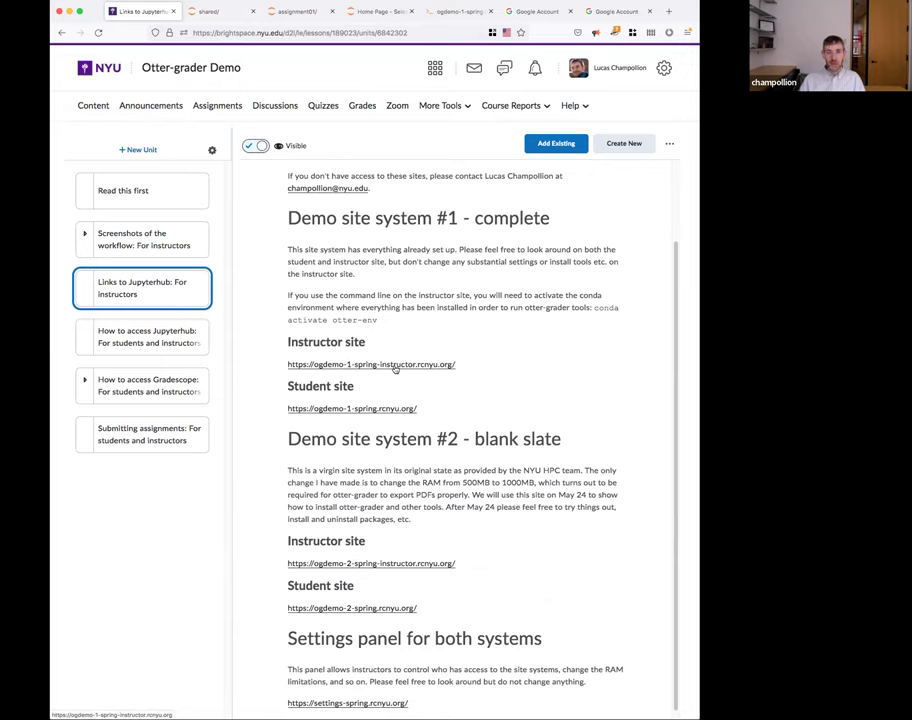
click(394, 365)
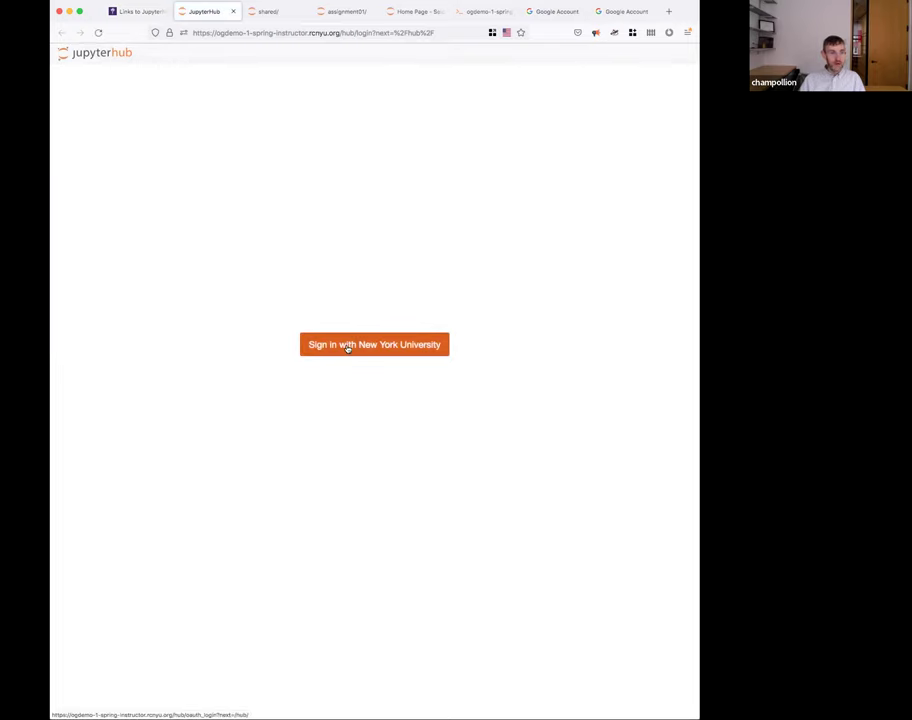
Sign in with the New York University account and start a server with the General option.
click(348, 347)
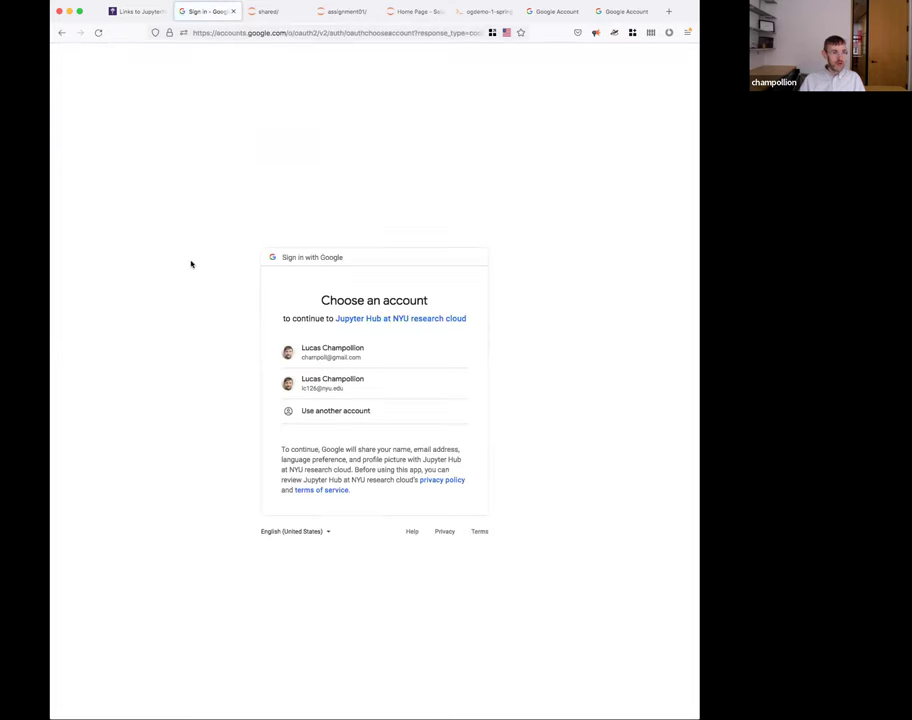
click(337, 389)
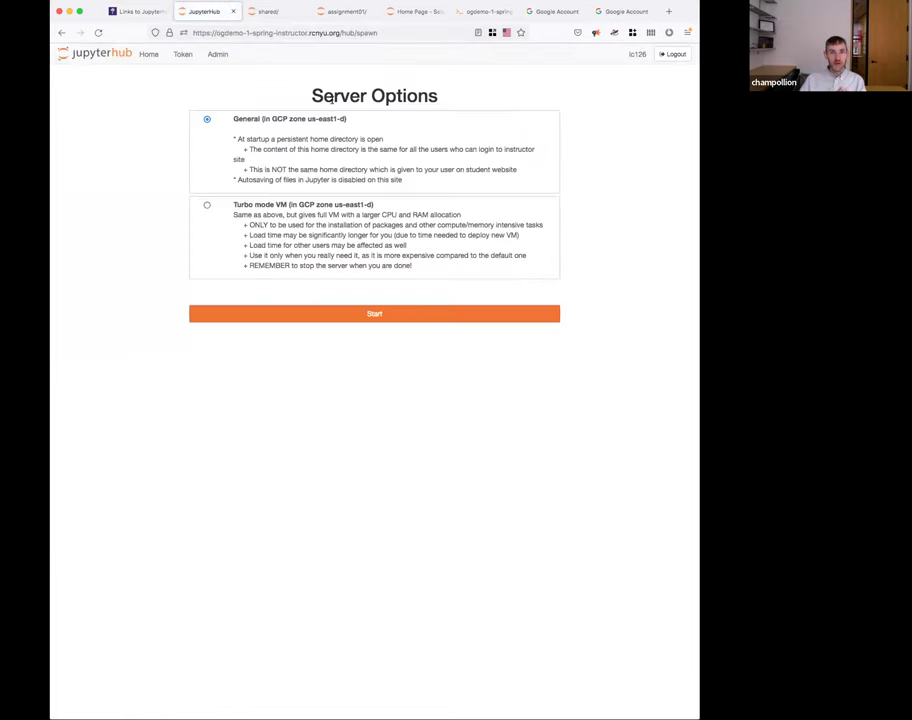
drag(369, 216, 375, 247)
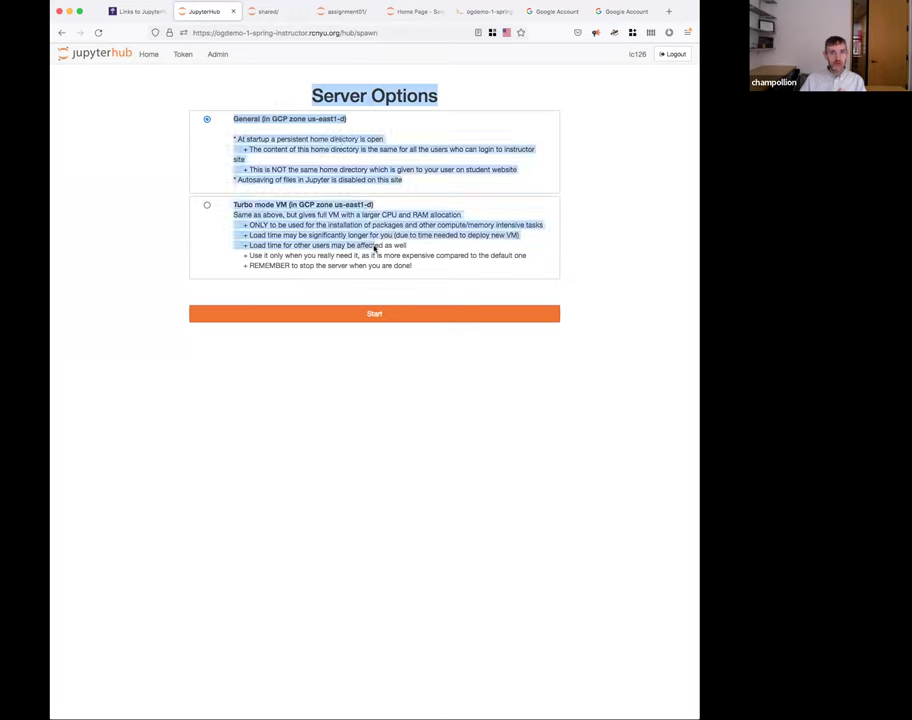
click(297, 212)
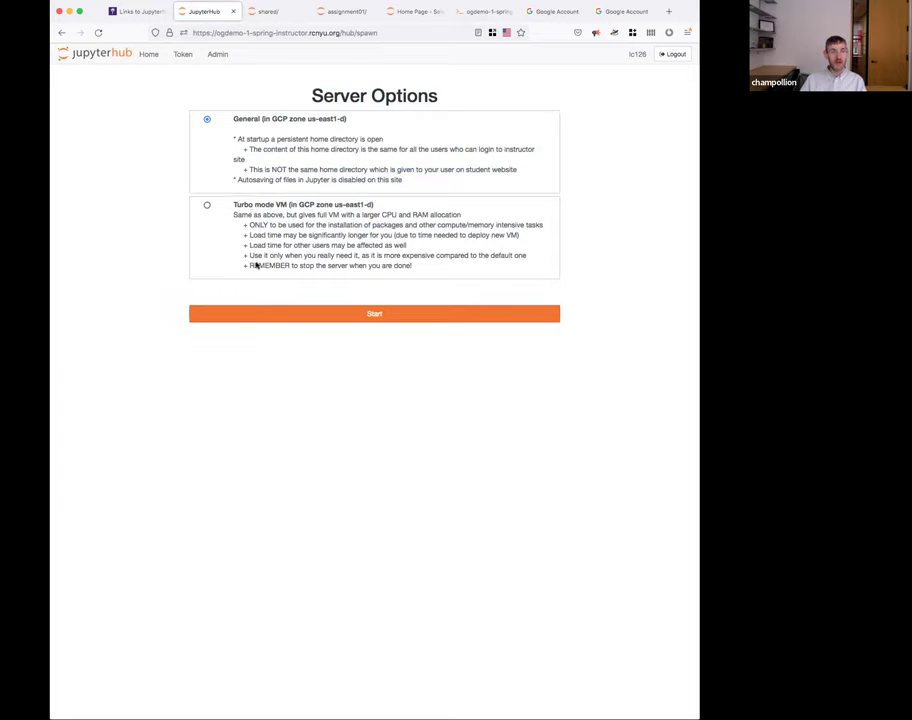
click(341, 318)
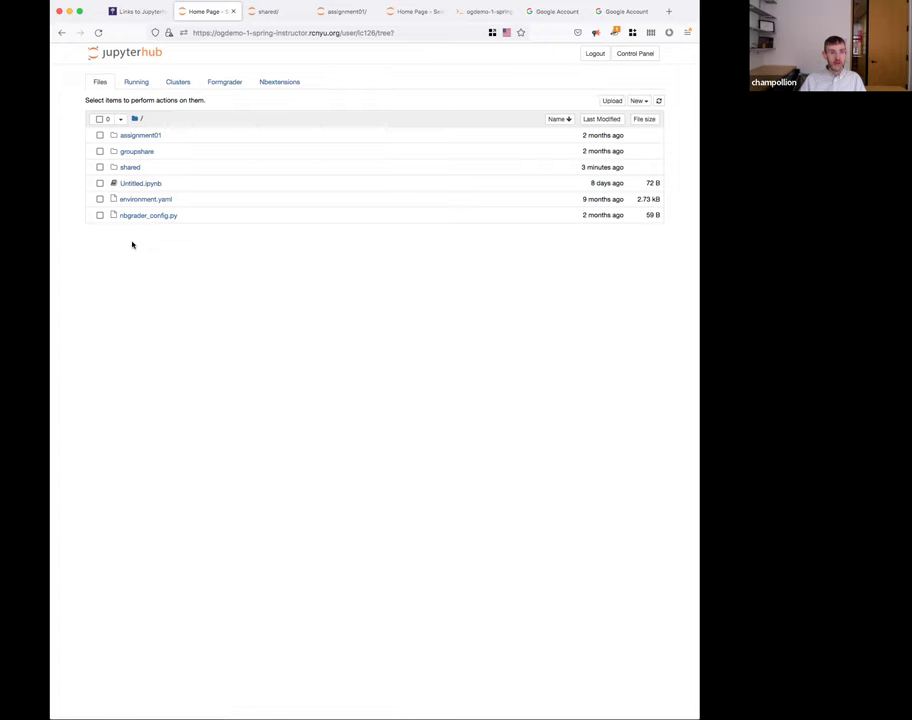
click(130, 168)
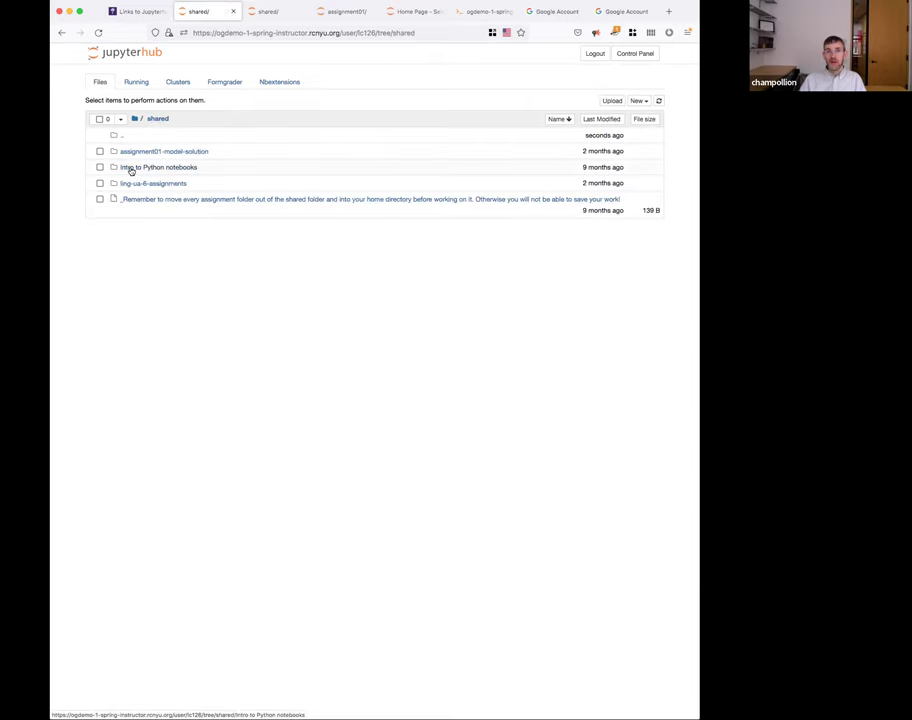
click(133, 119)
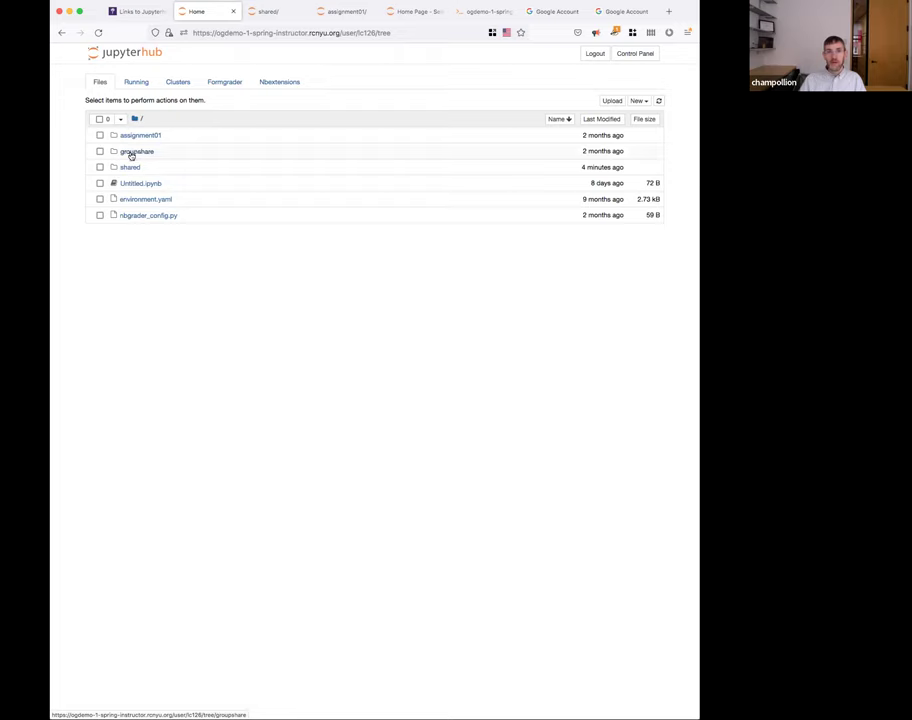
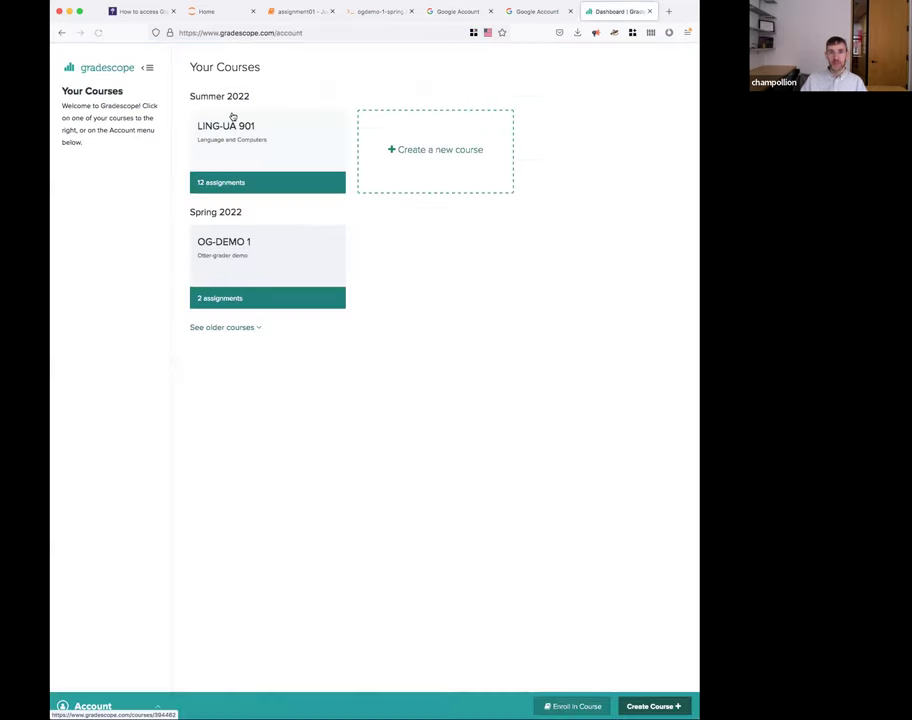
Go from OG-DEMO 1 to the Question 1 answer groups of 'Assignment 01, manually graded part'.
click(223, 264)
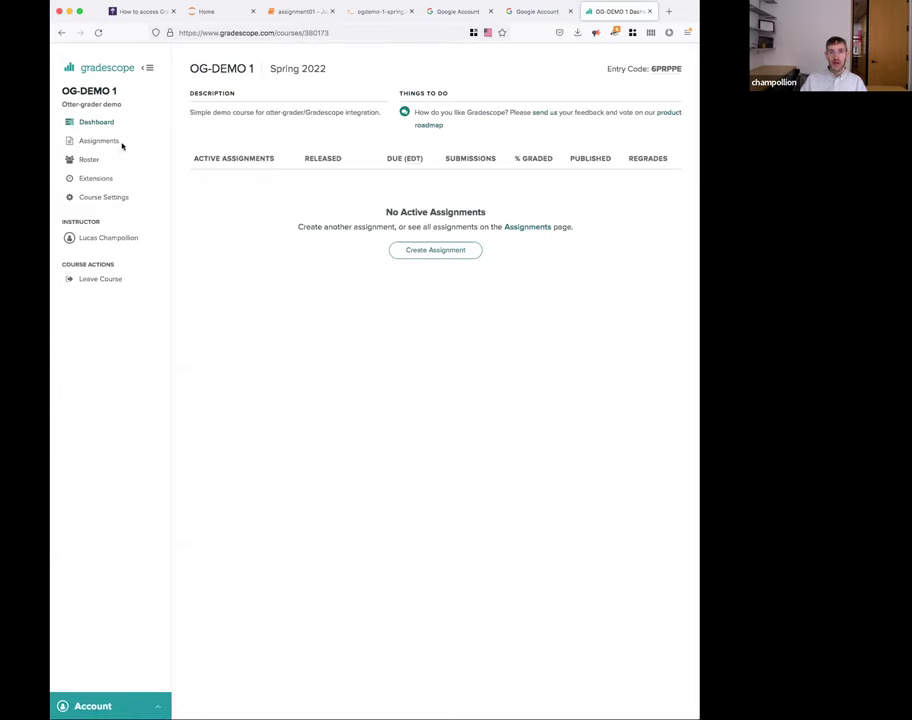
click(98, 143)
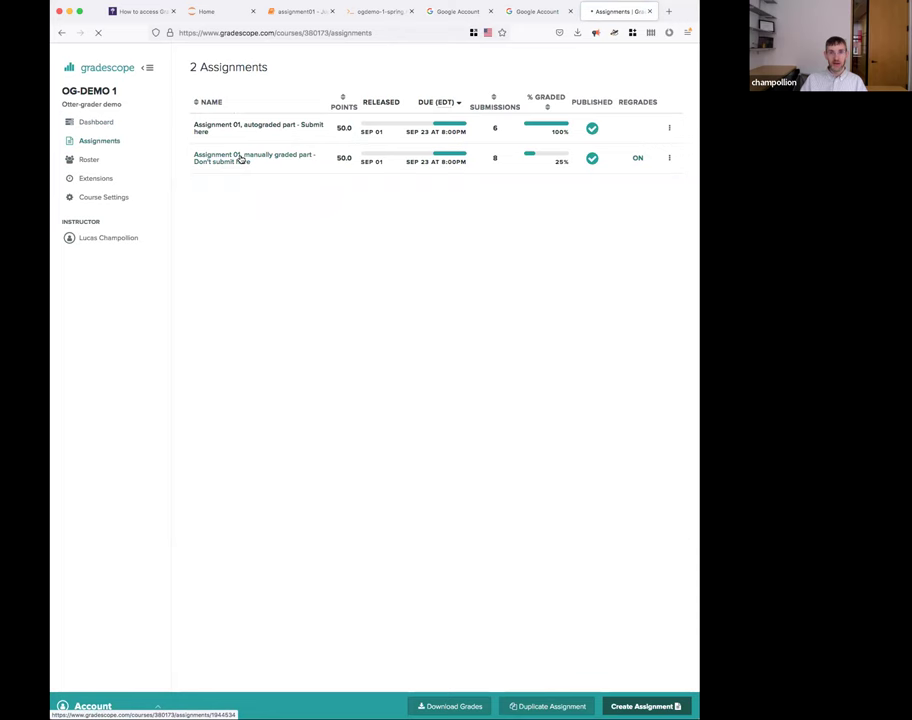
click(241, 157)
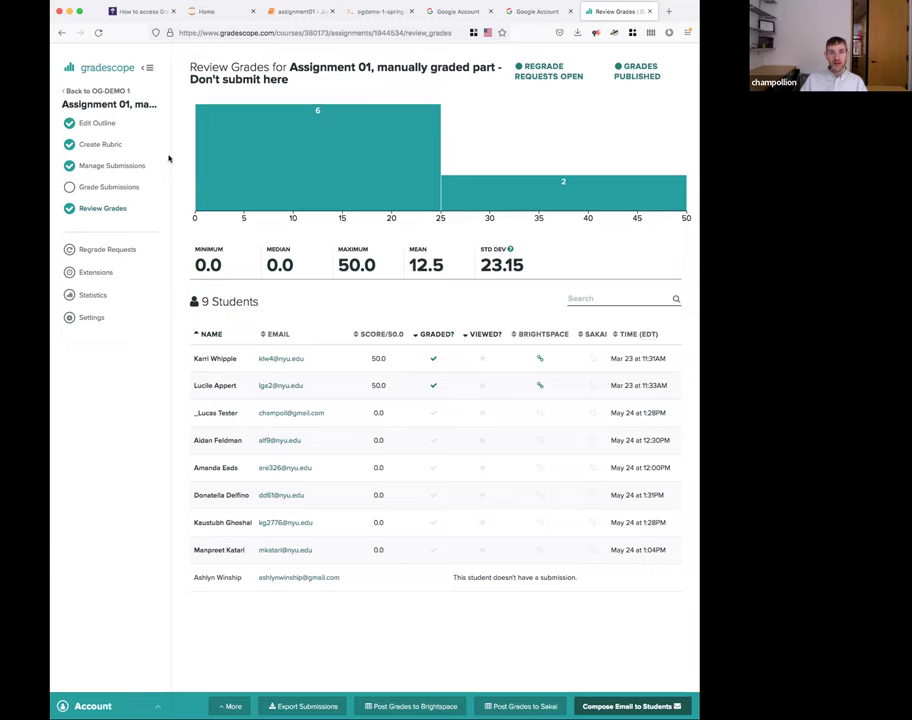
click(123, 188)
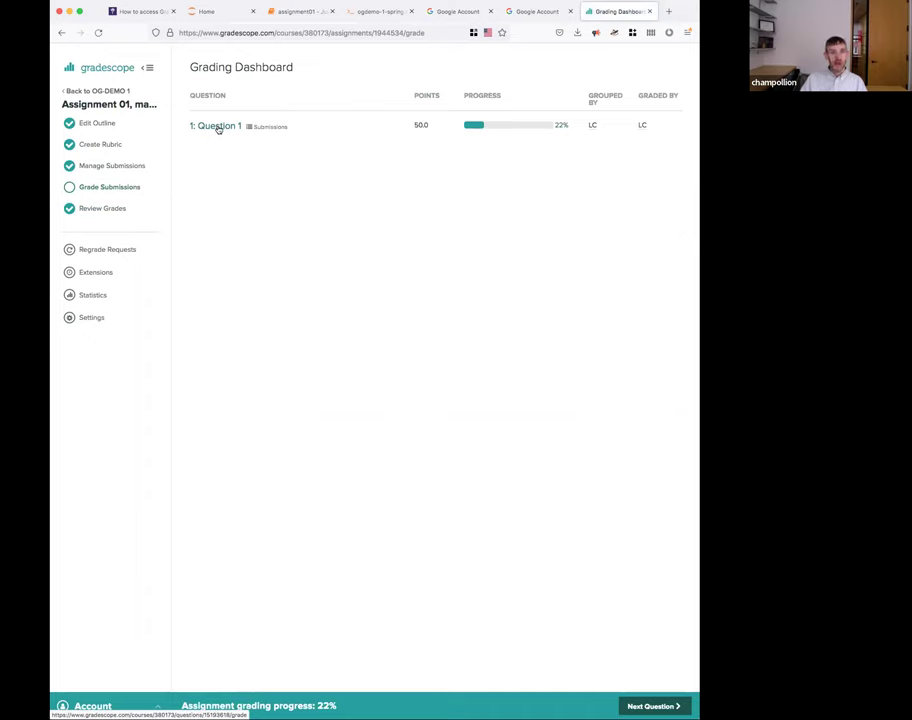
click(218, 127)
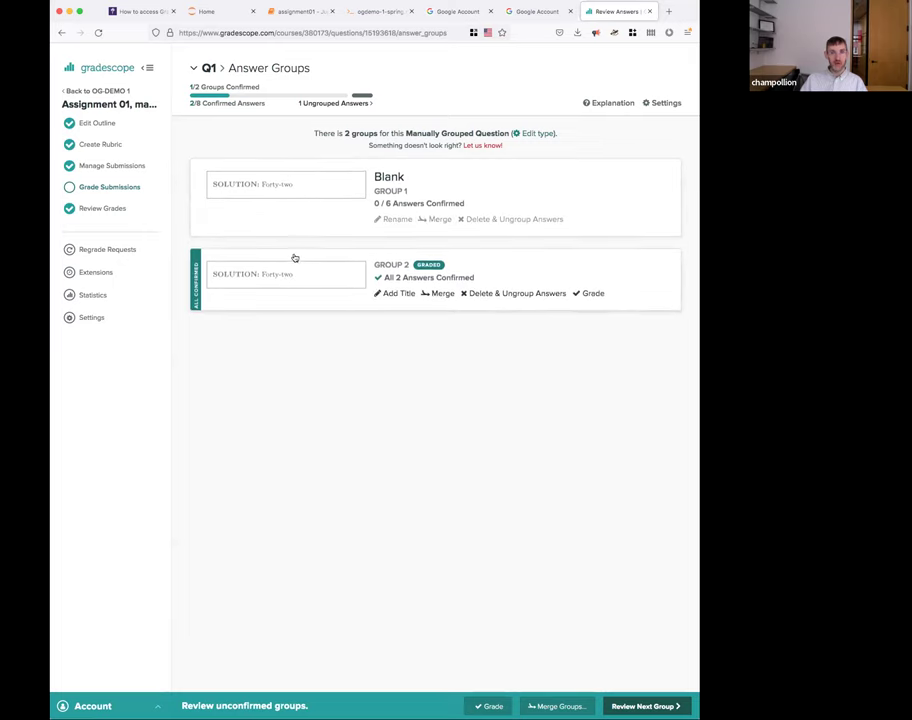
Merge the Blank group into Group 1 and confirm the combined 8-answer group.
click(437, 294)
click(195, 192)
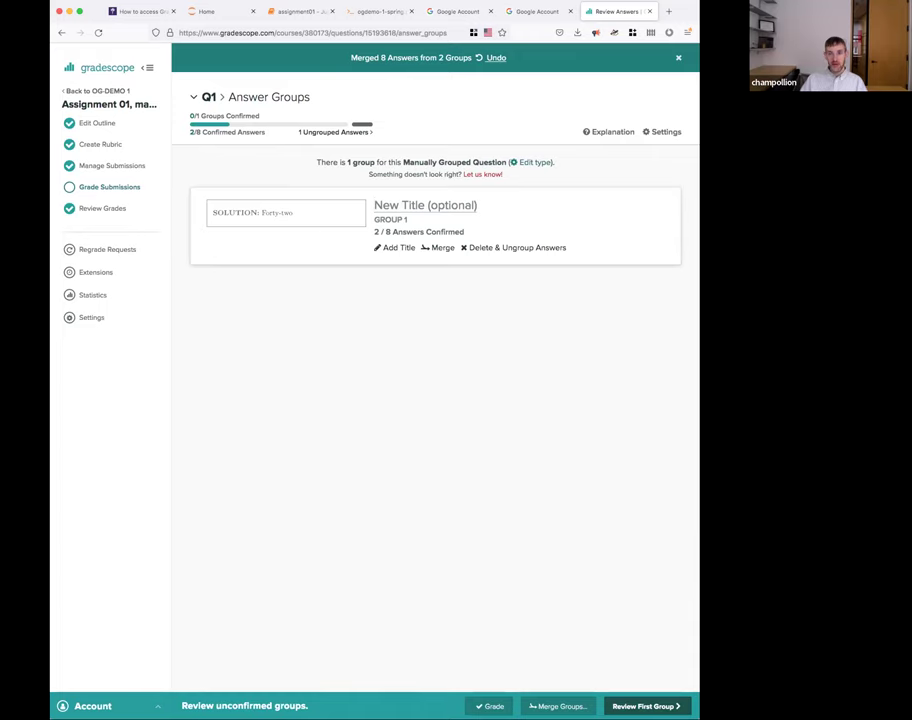
click(286, 212)
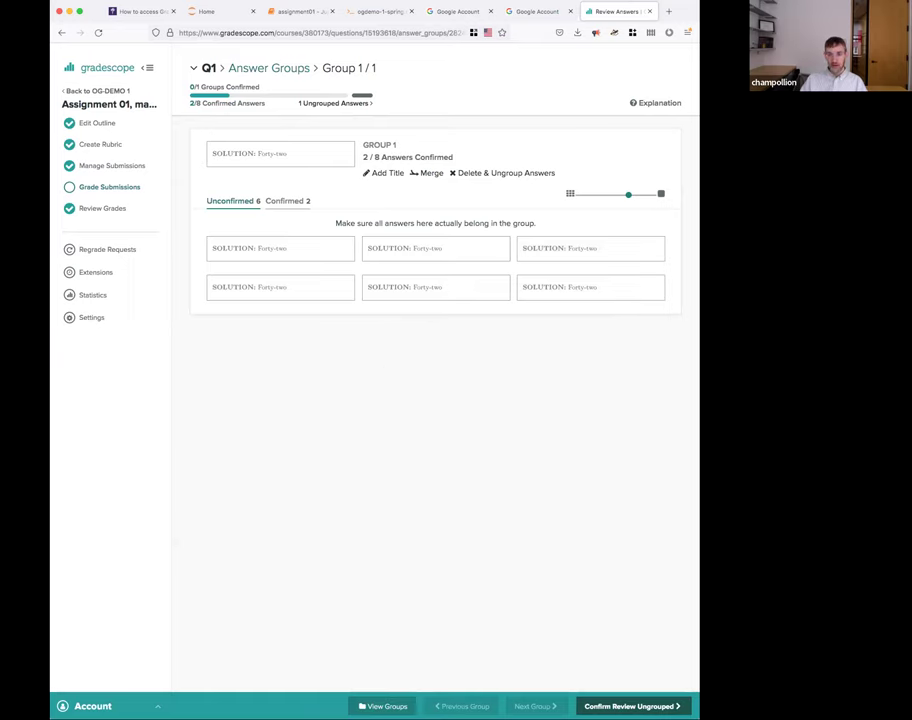
click(631, 706)
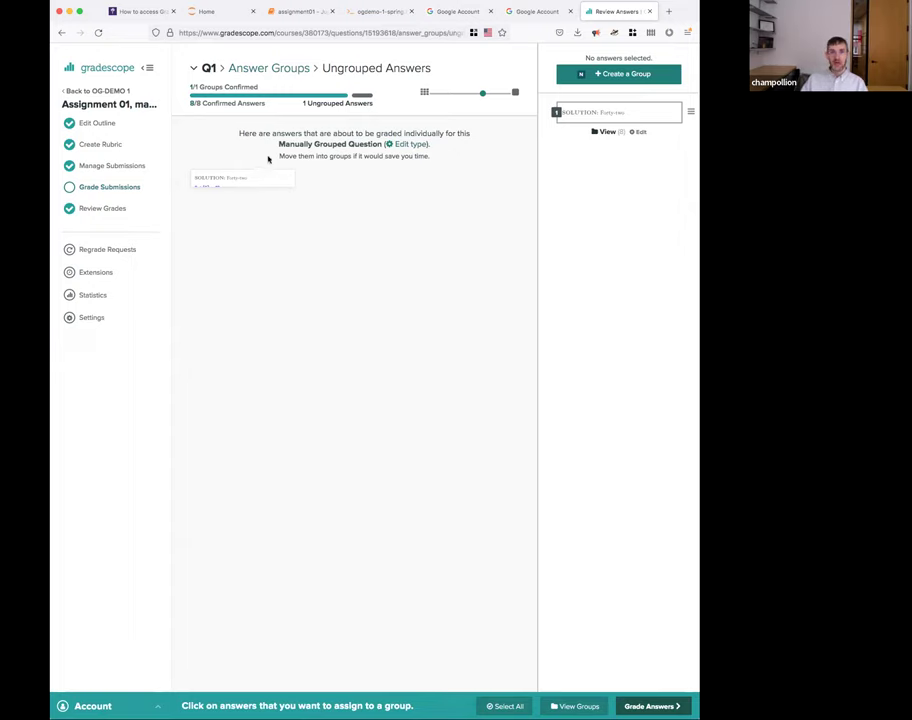
Enlarge the thumbnails and drag the leftover answer into Group 1, then proceed to grading its 9 answers.
drag(497, 95, 507, 93)
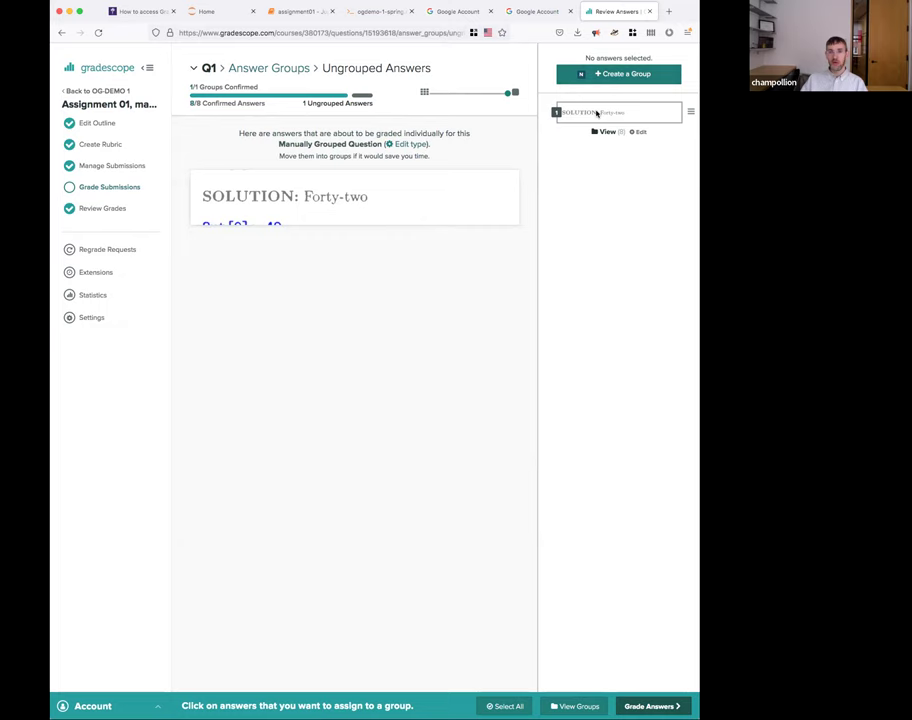
mouse_move(346, 197)
drag(340, 199, 256, 209)
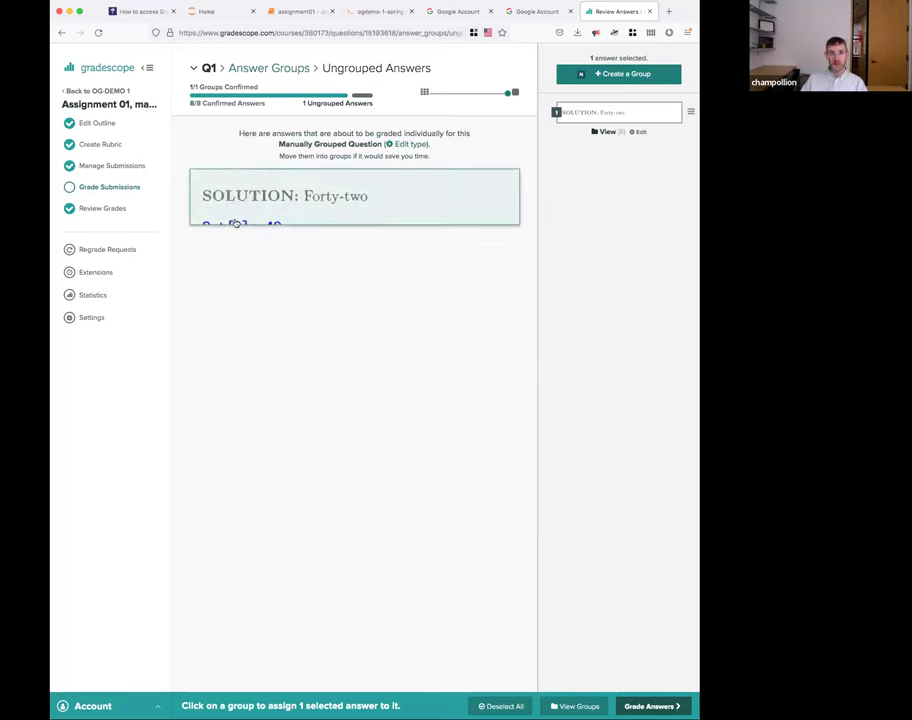
drag(245, 196, 584, 112)
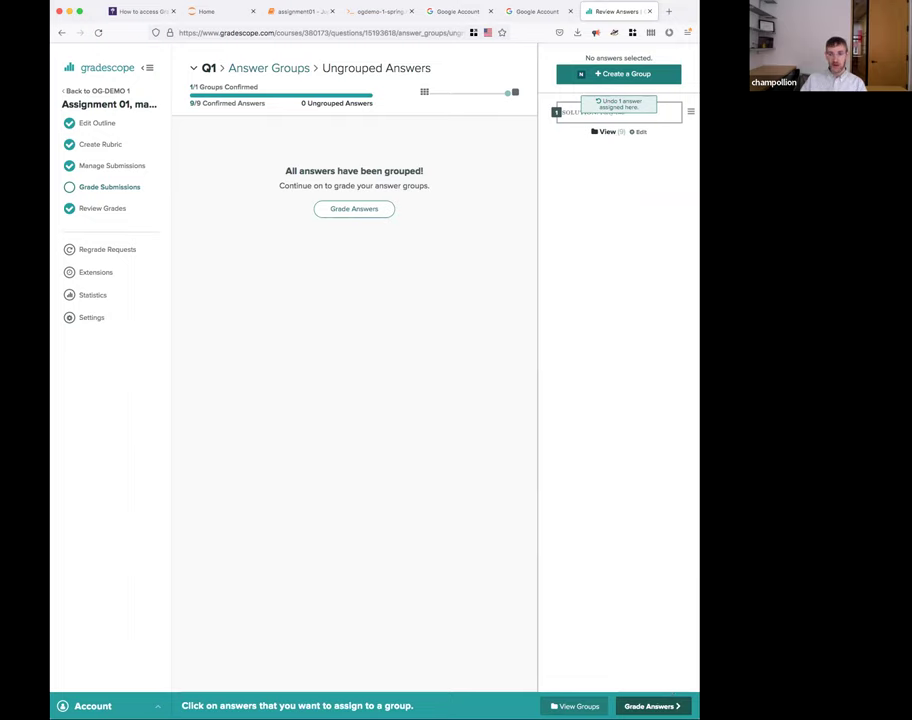
key(super+r)
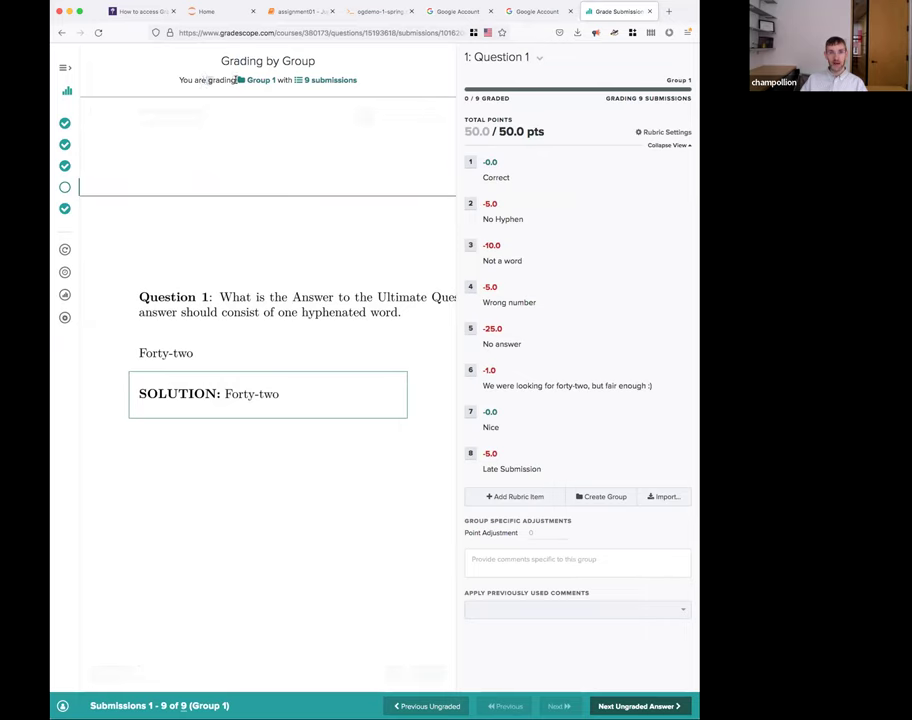
Grade Group 1 as 'Correct' for 50/50, trying then removing the No Hyphen and Not a word deductions.
drag(207, 80, 352, 81)
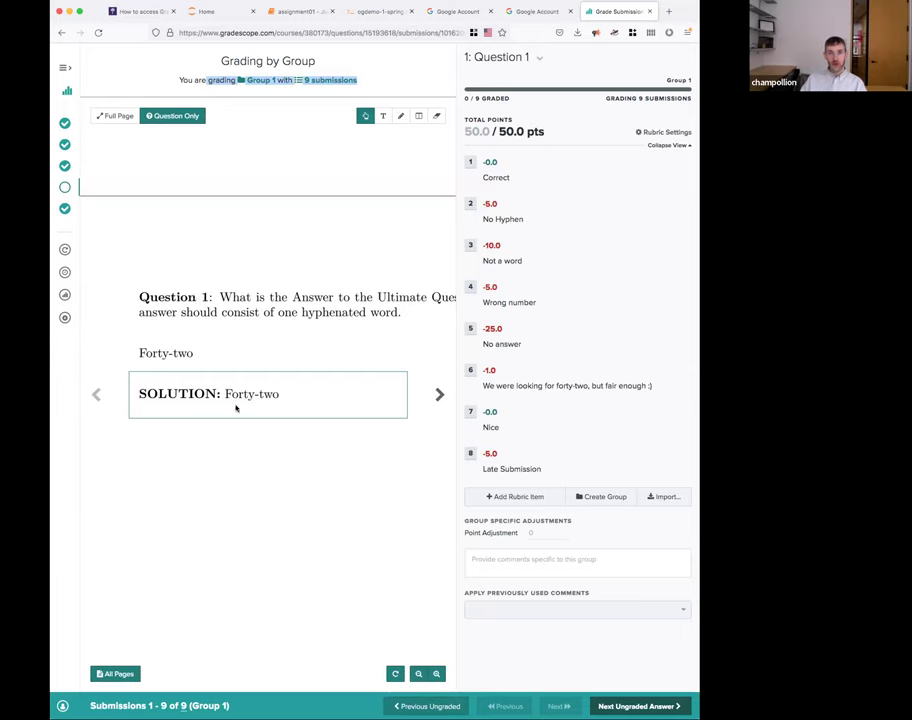
click(471, 162)
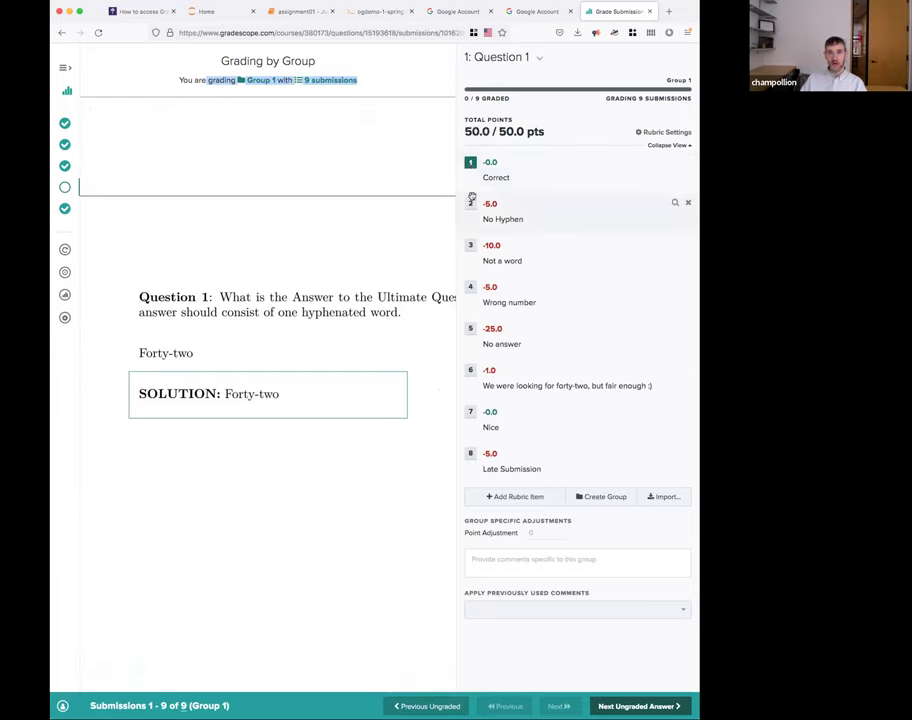
click(471, 203)
click(471, 246)
click(471, 205)
click(471, 245)
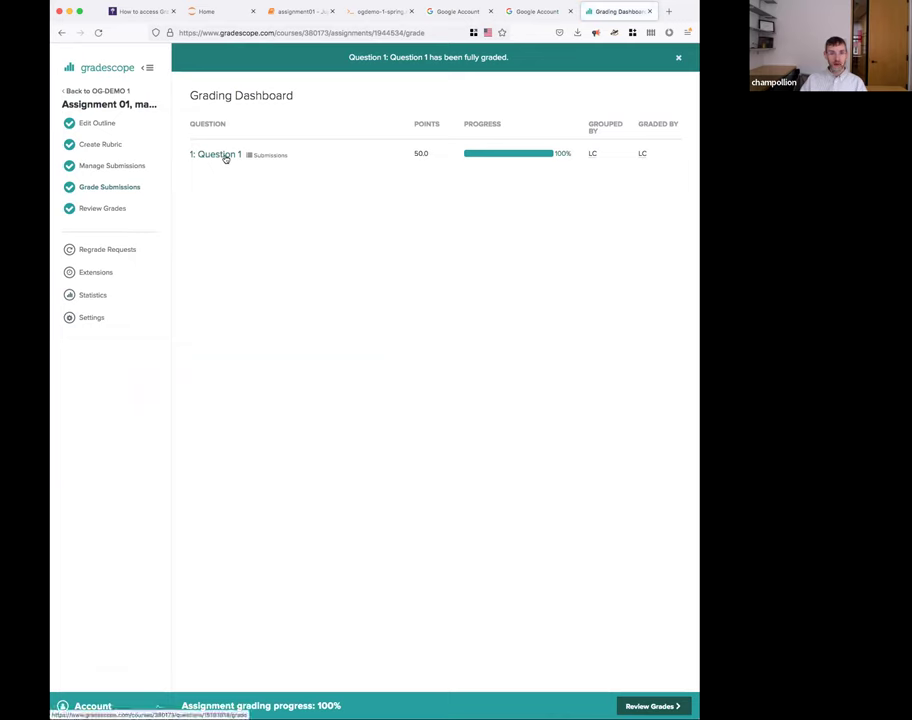
click(648, 706)
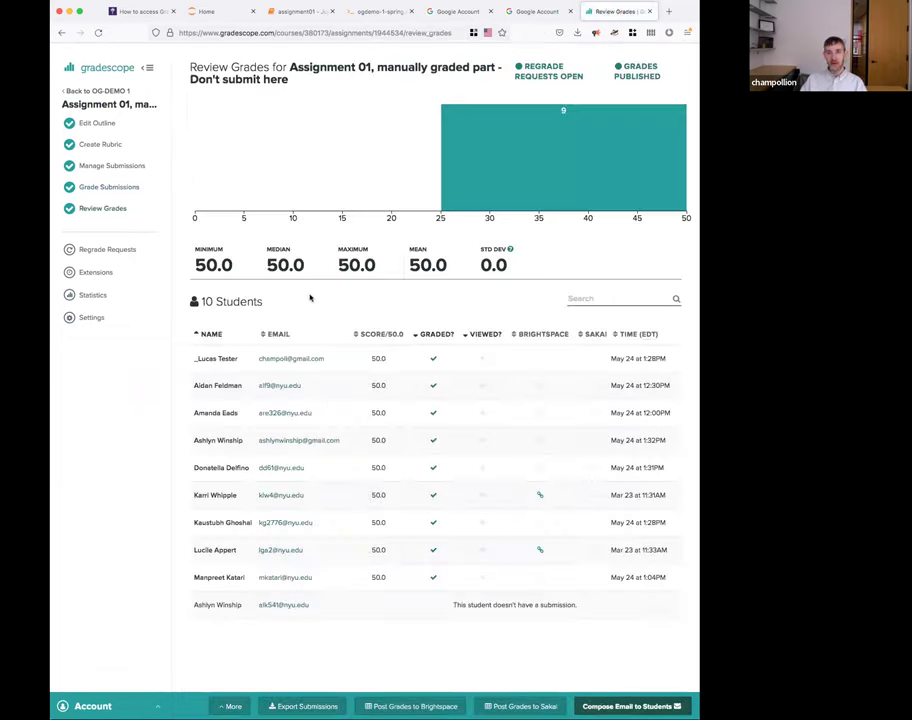
Post the manually graded part's scores to Brightspace and review the warning about two skipped students.
drag(379, 358, 379, 491)
click(382, 451)
click(385, 707)
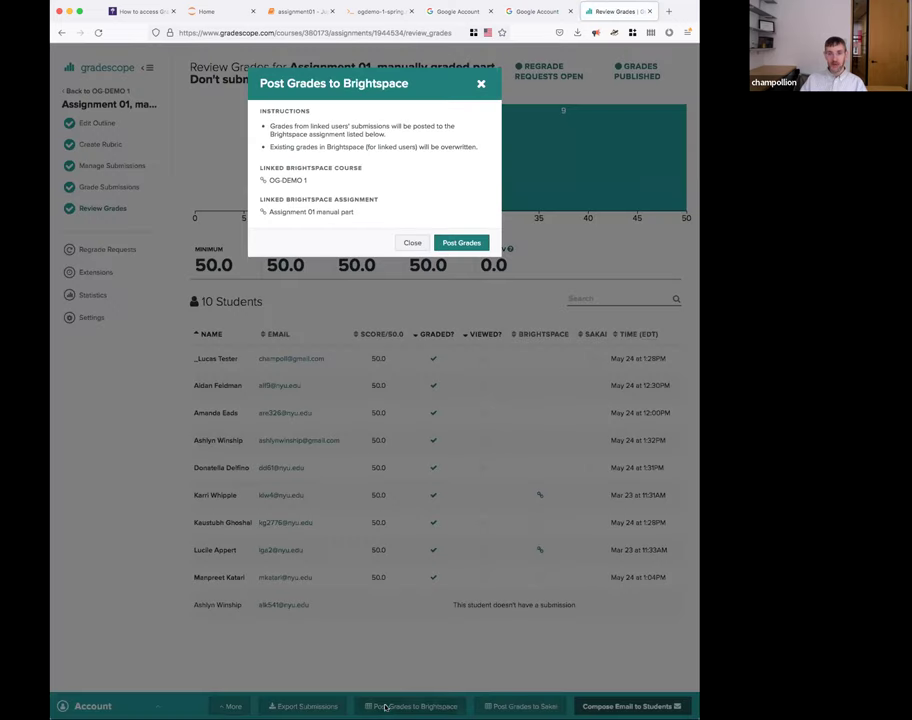
drag(277, 180, 315, 212)
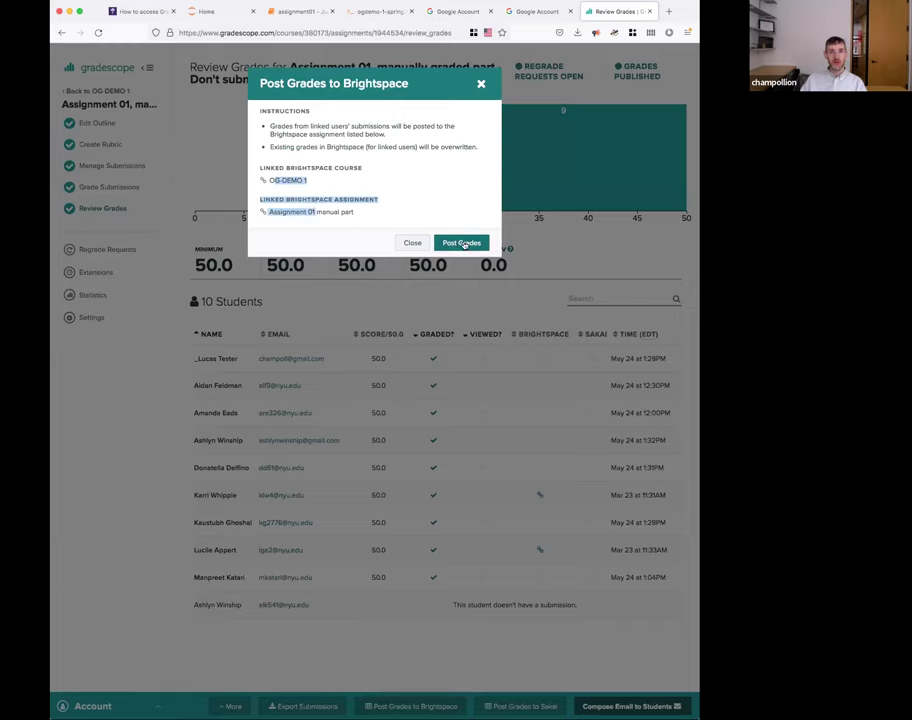
click(463, 244)
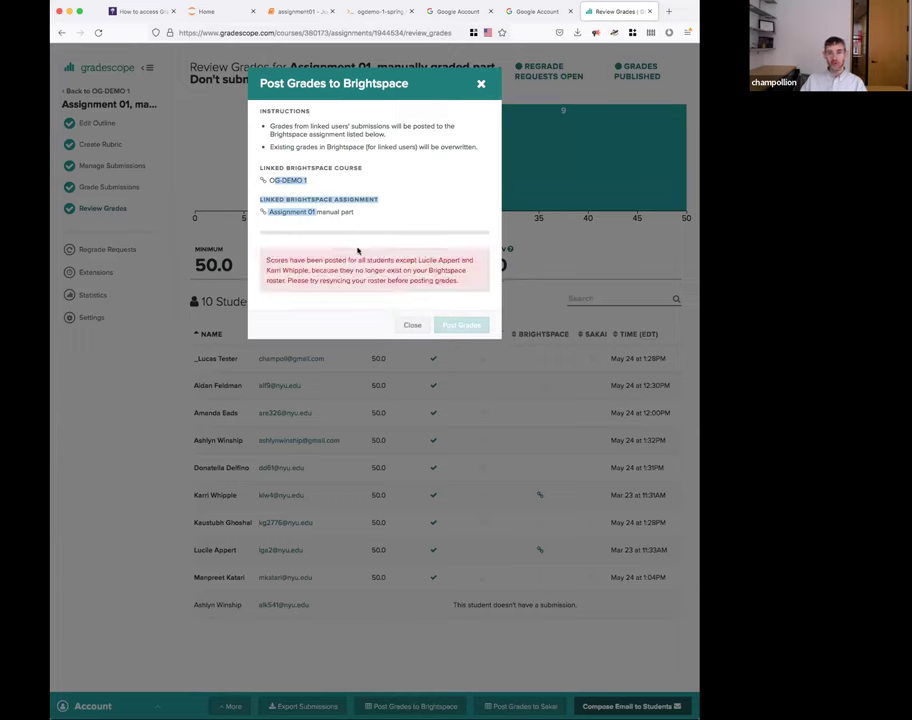
click(316, 258)
drag(418, 260, 360, 259)
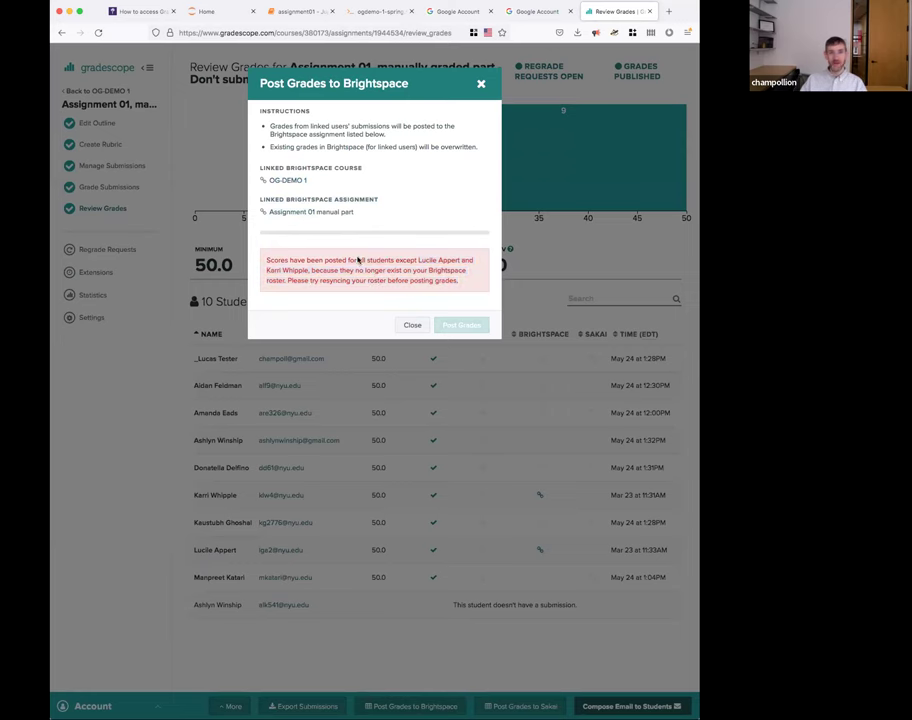
click(414, 325)
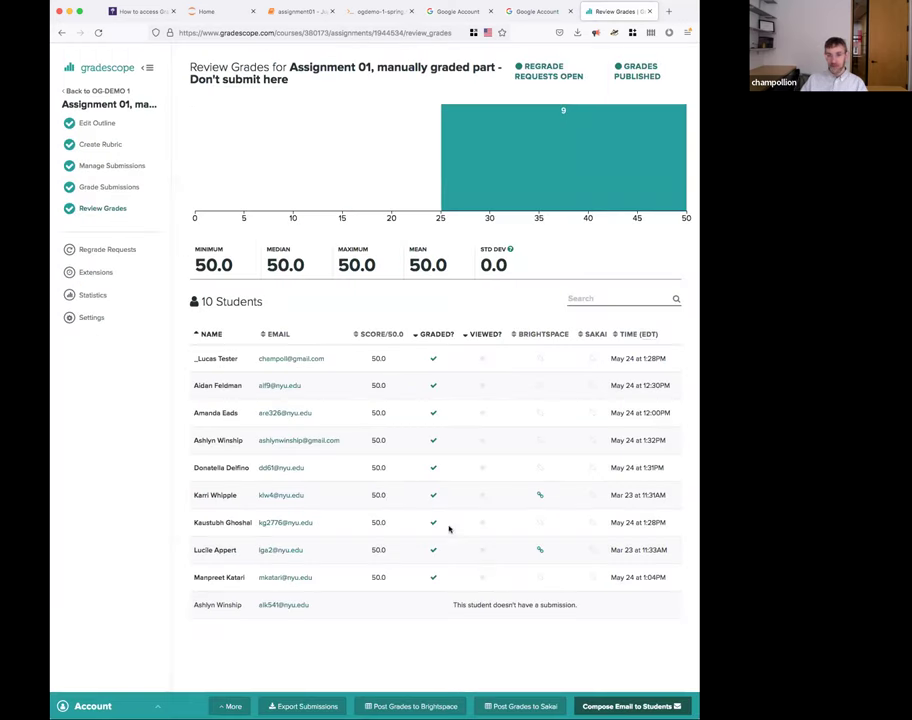
Send the graded-work notification email for Assignment 01 to every student with a submission.
click(631, 706)
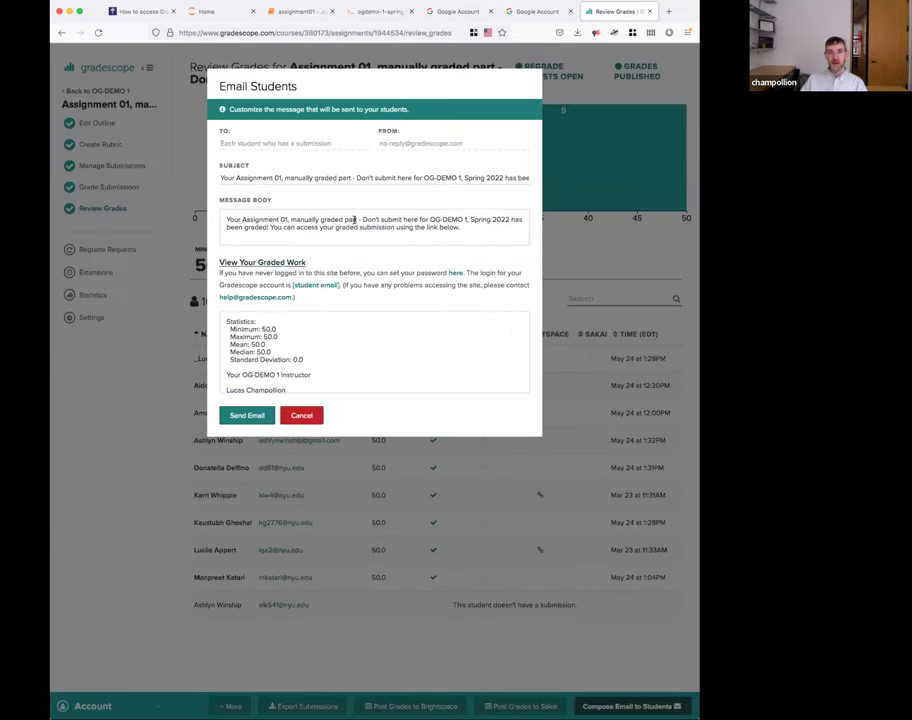
drag(462, 227, 360, 220)
drag(240, 329, 302, 383)
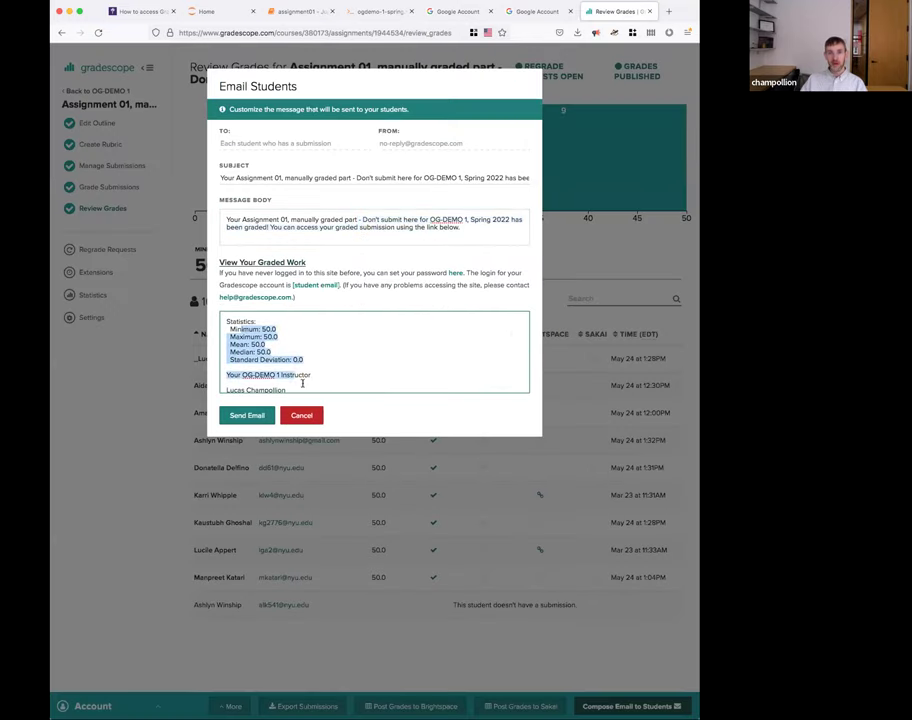
click(246, 416)
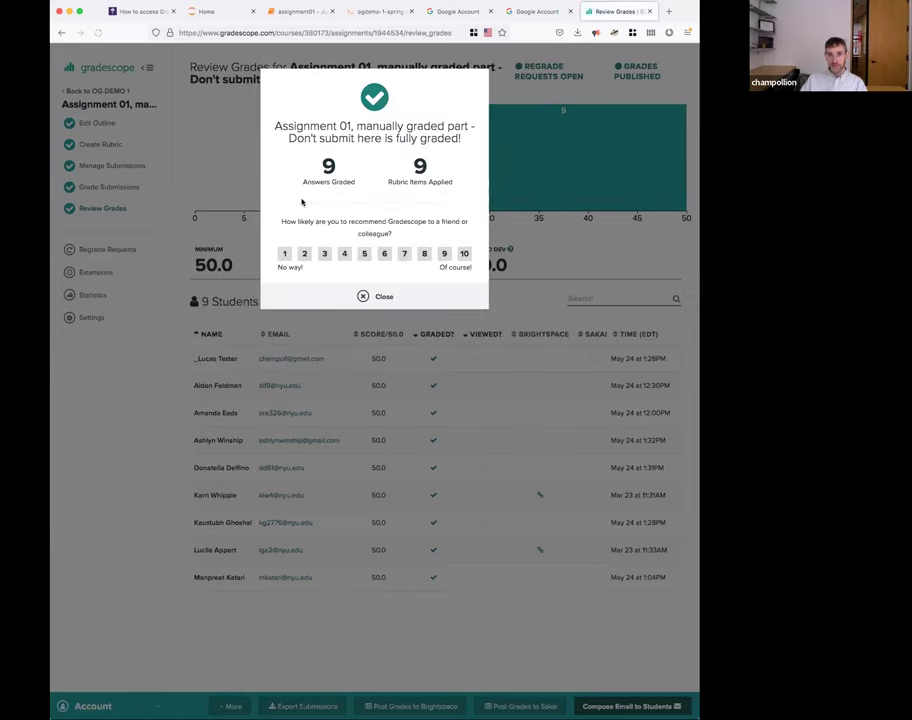
click(365, 296)
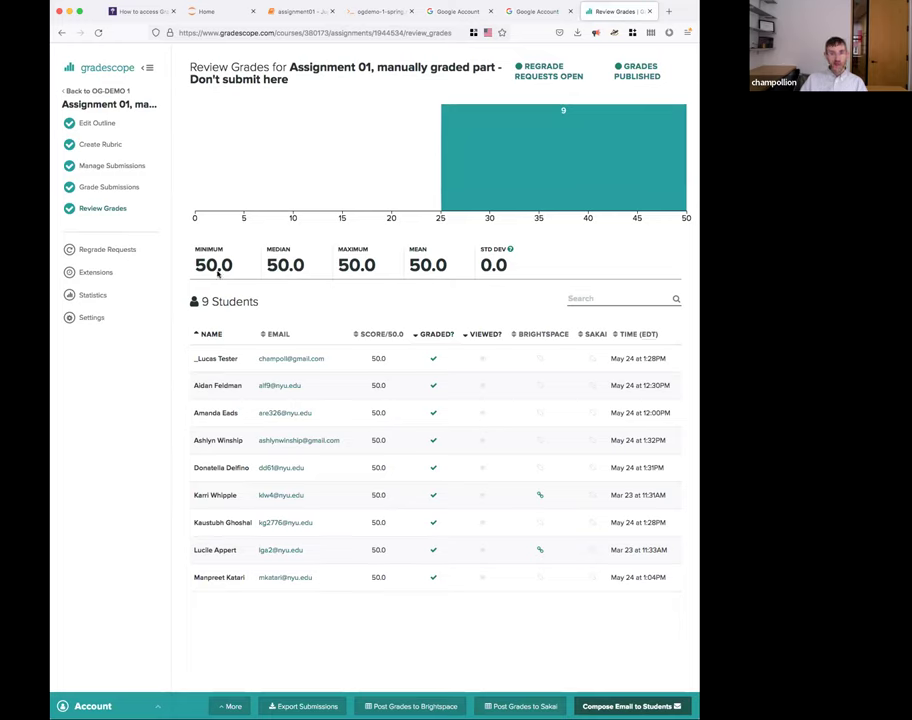
Switch to the Brightspace tab showing 'How to access Gradescope: For students and instructors'.
click(108, 13)
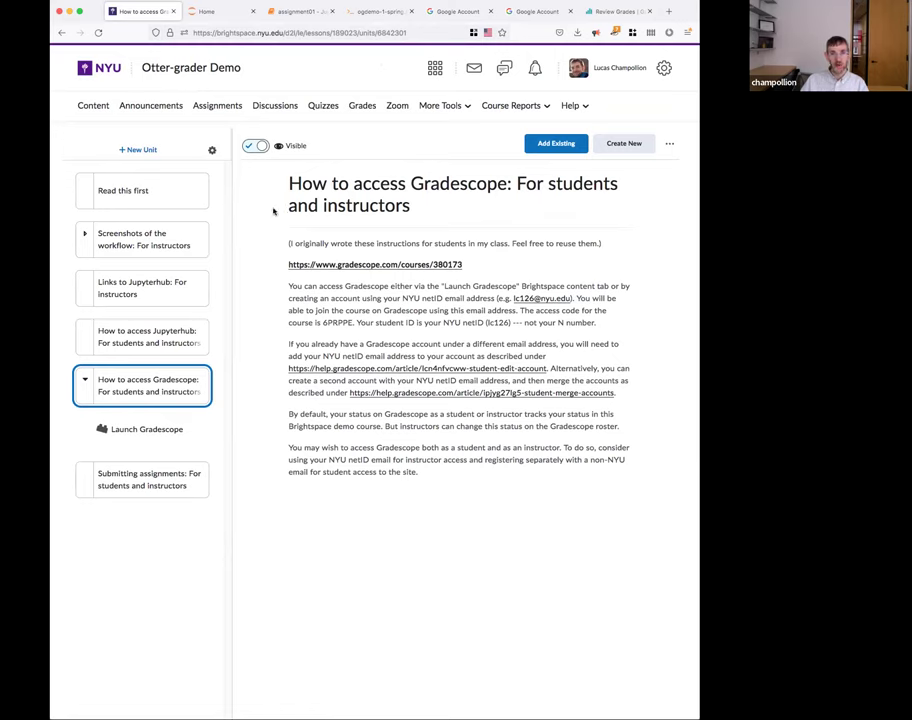
Return to Gradescope and open OG-DEMO 1's Assignments list showing both parts 100% graded.
key(ctrl+shift+Tab)
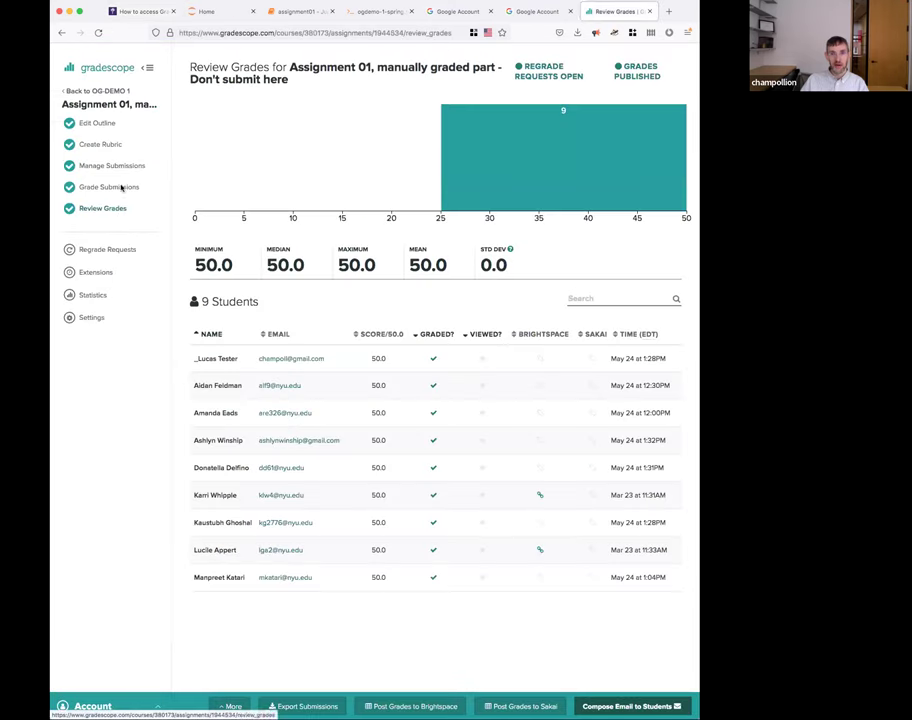
click(100, 91)
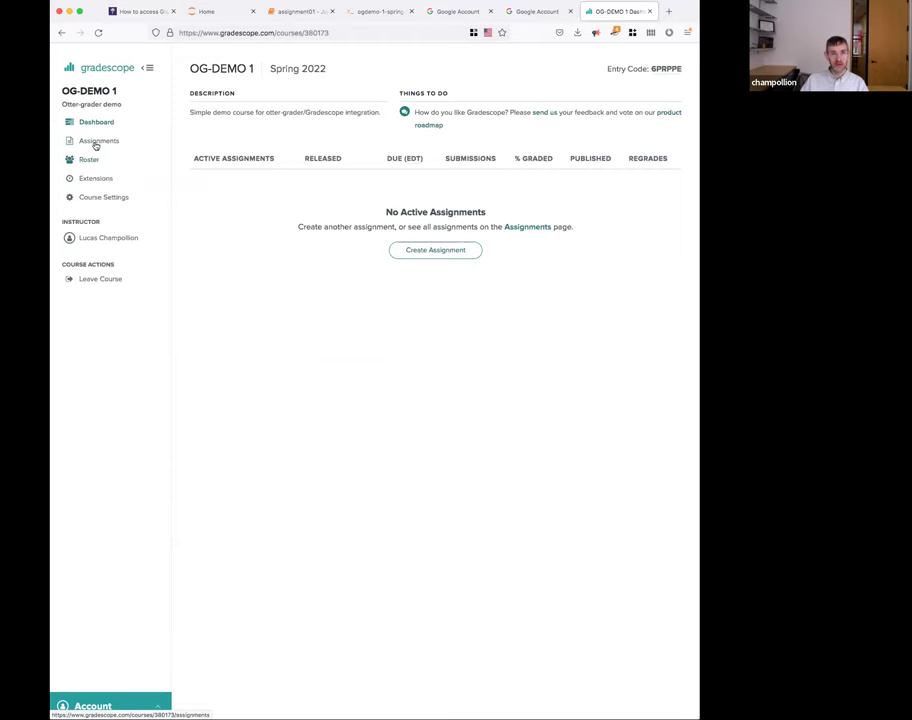
click(95, 142)
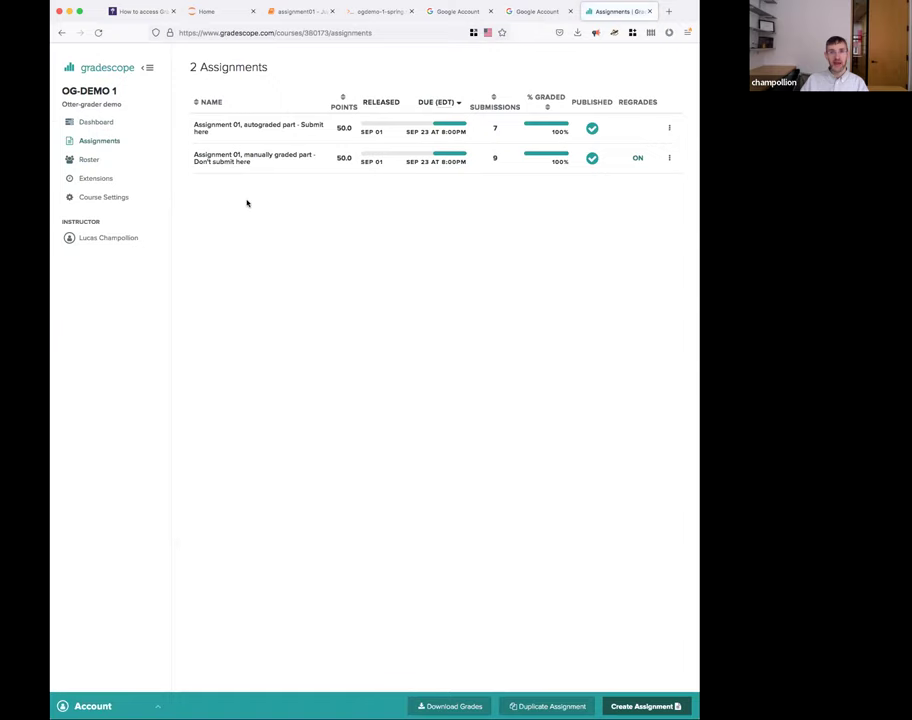
Browse the autograded assignment's grades, submissions and autograder setup, then go back to the OG-DEMO 1 dashboard.
click(259, 129)
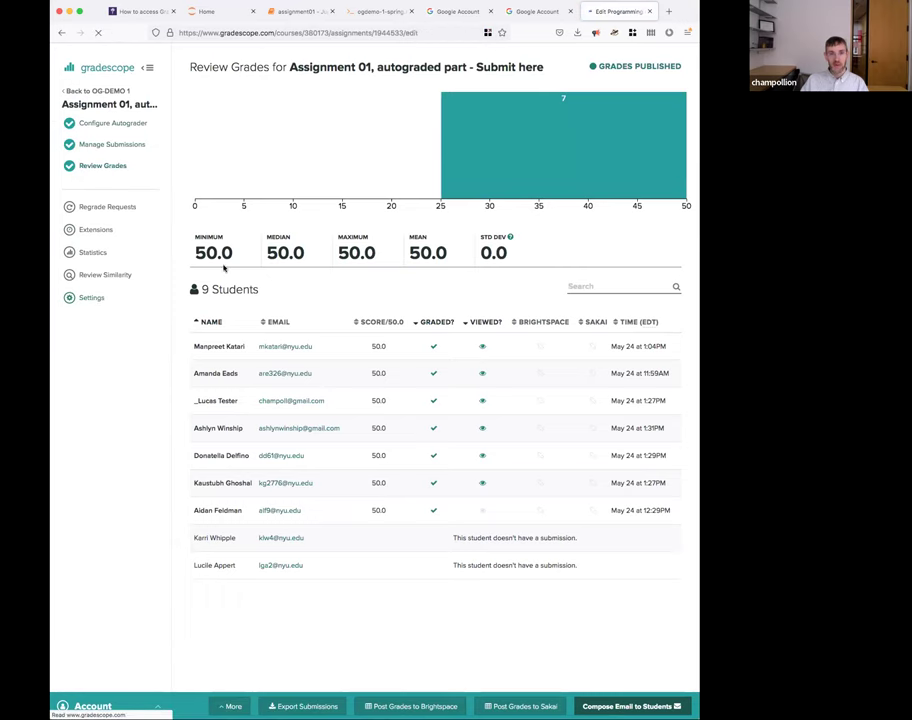
scroll(307, 611, down, 1)
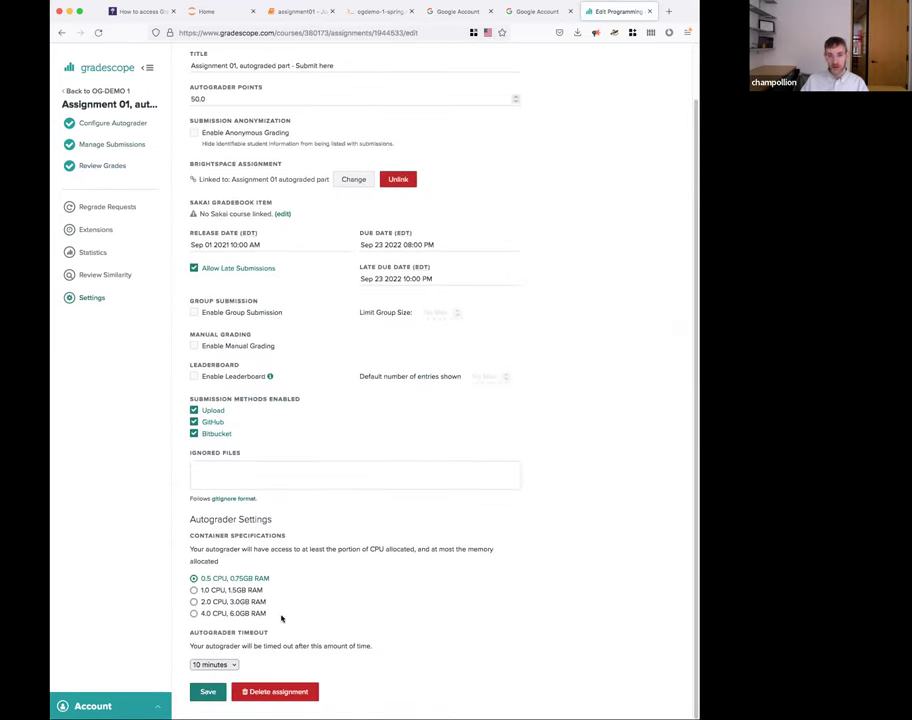
scroll(278, 339, up, 1)
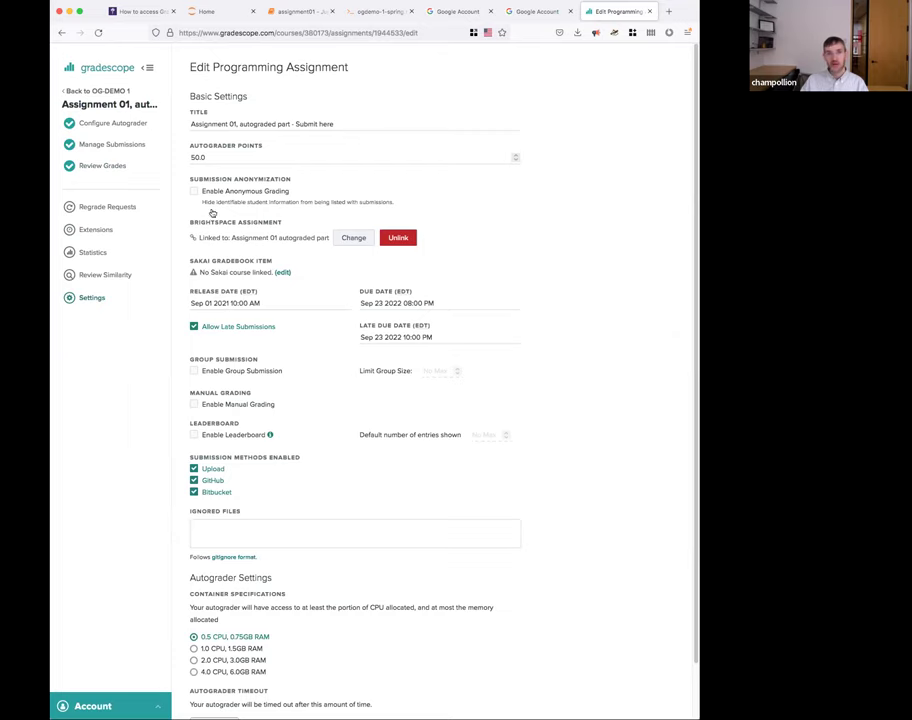
click(111, 148)
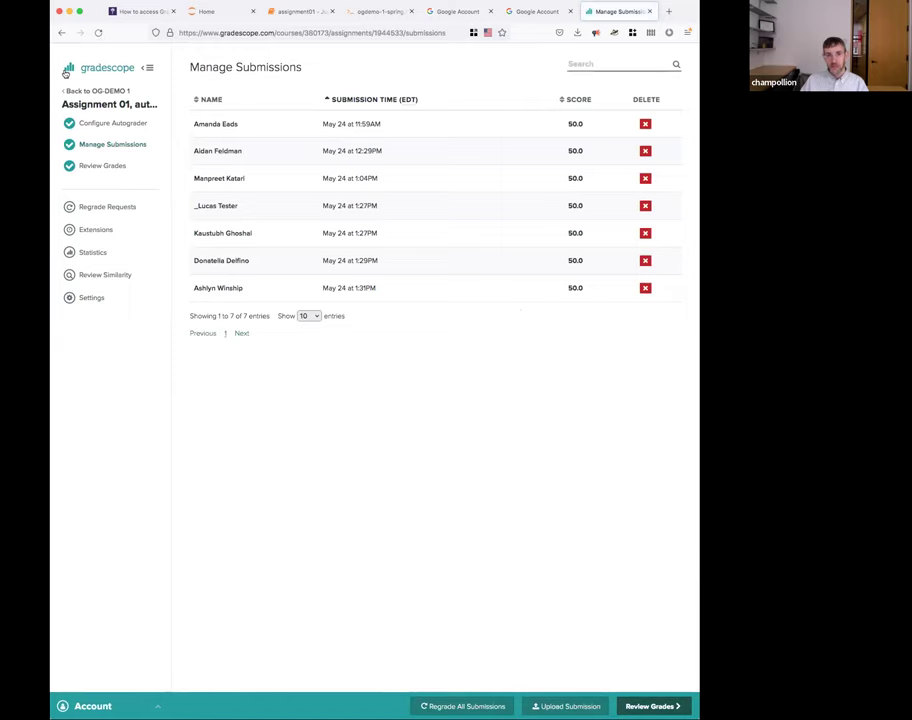
click(114, 124)
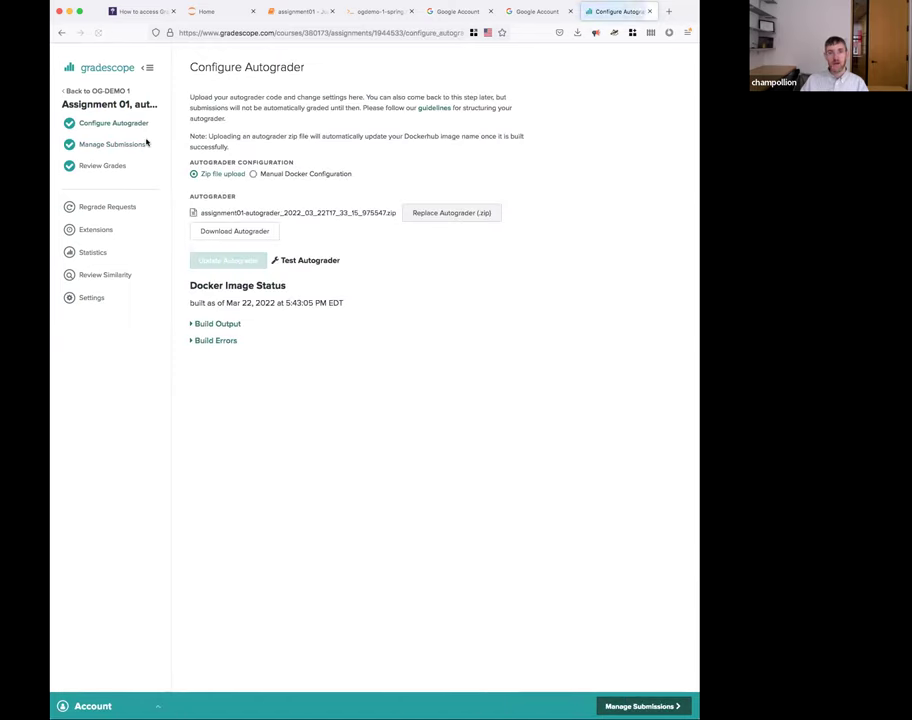
click(98, 91)
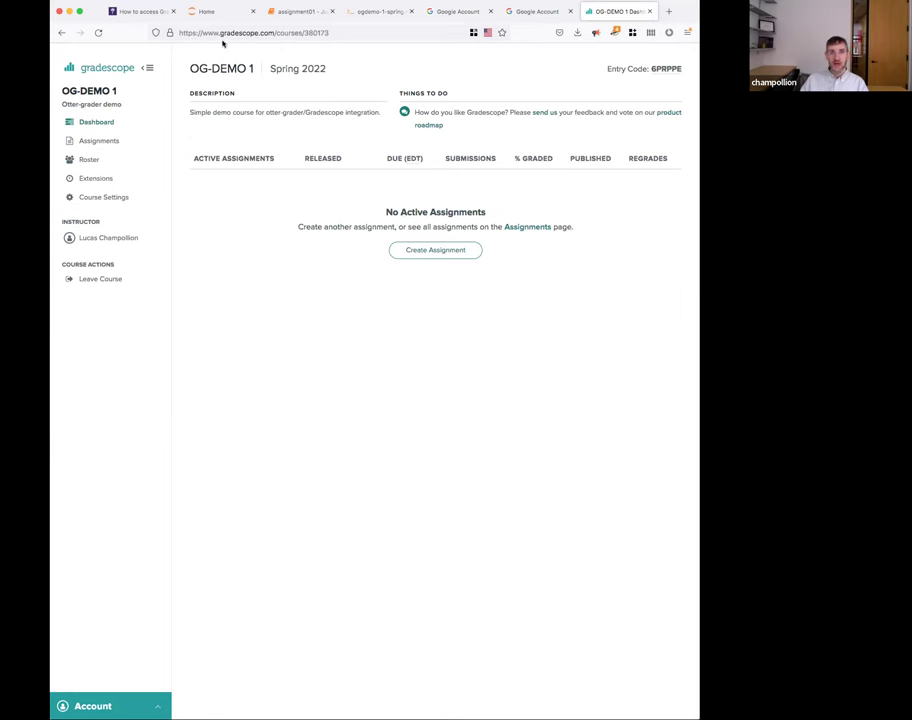
Open the Otter-grader Demo gradebook in Brightspace with the browser window maximized.
click(137, 12)
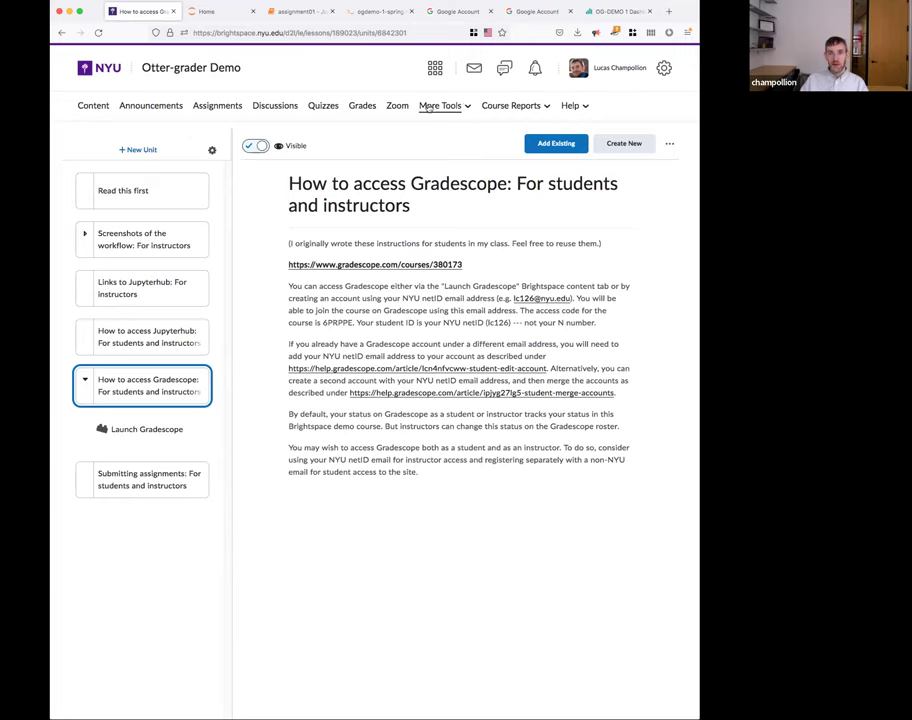
click(363, 106)
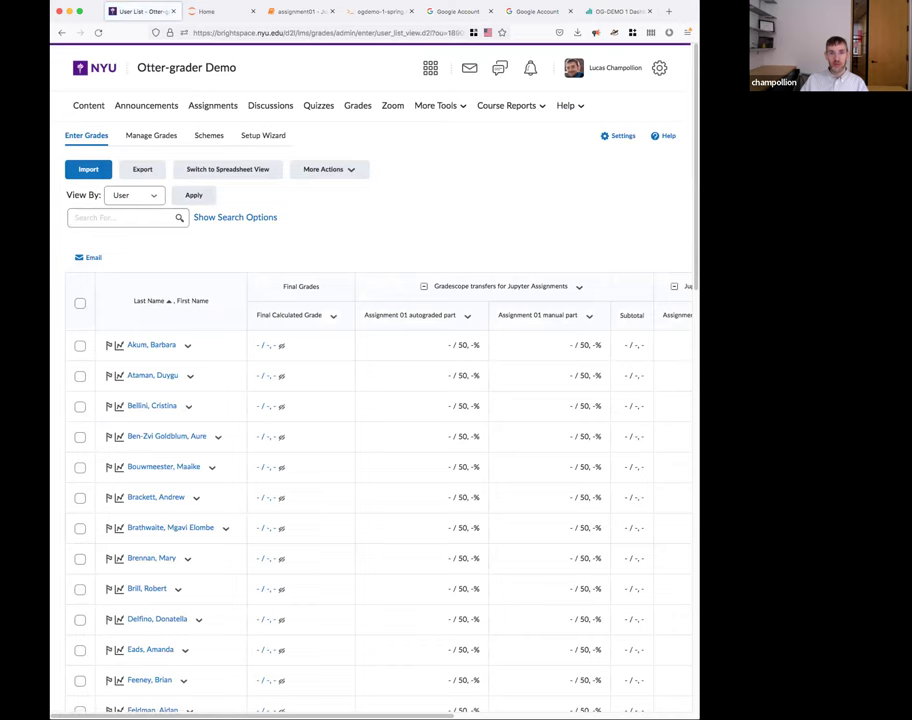
key(ctrl+alt+Return)
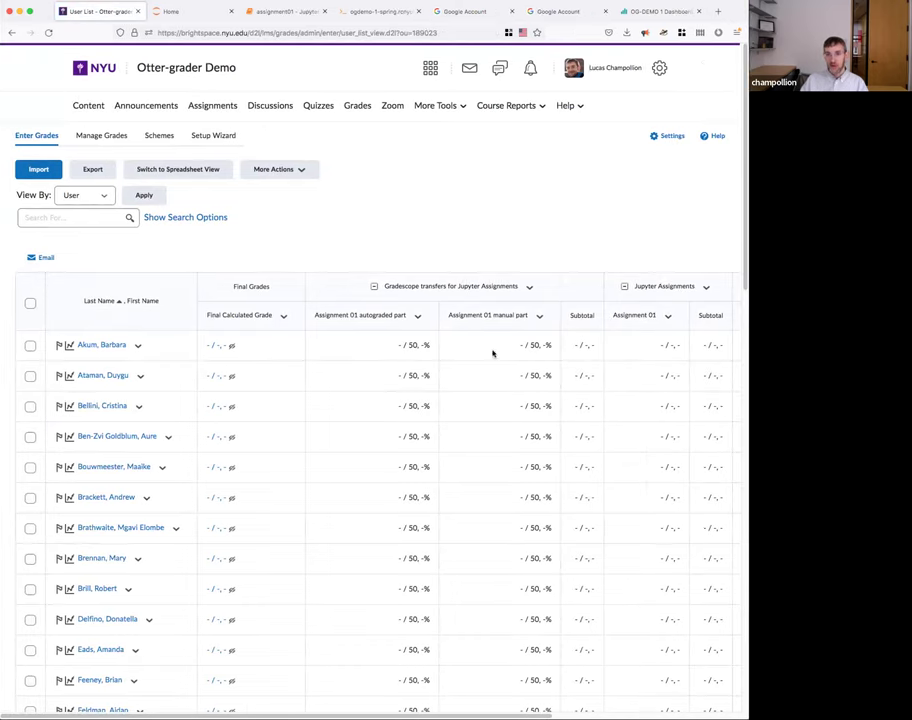
scroll(425, 440, down, 2)
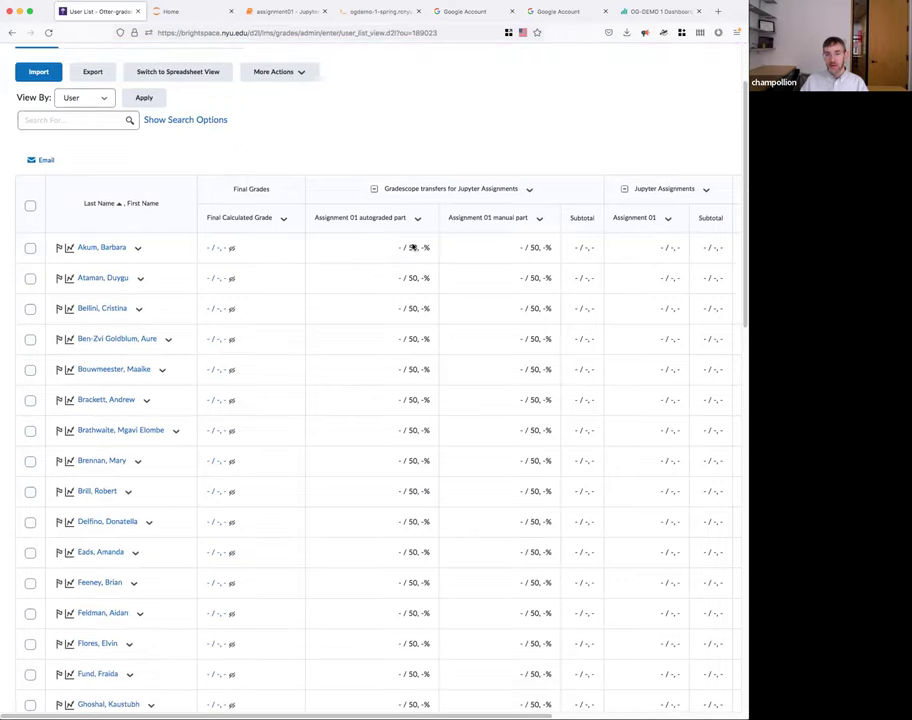
Inspect the Assignment 01 autograded and manual columns, still empty at - / 50 per student.
drag(412, 247, 419, 266)
click(413, 315)
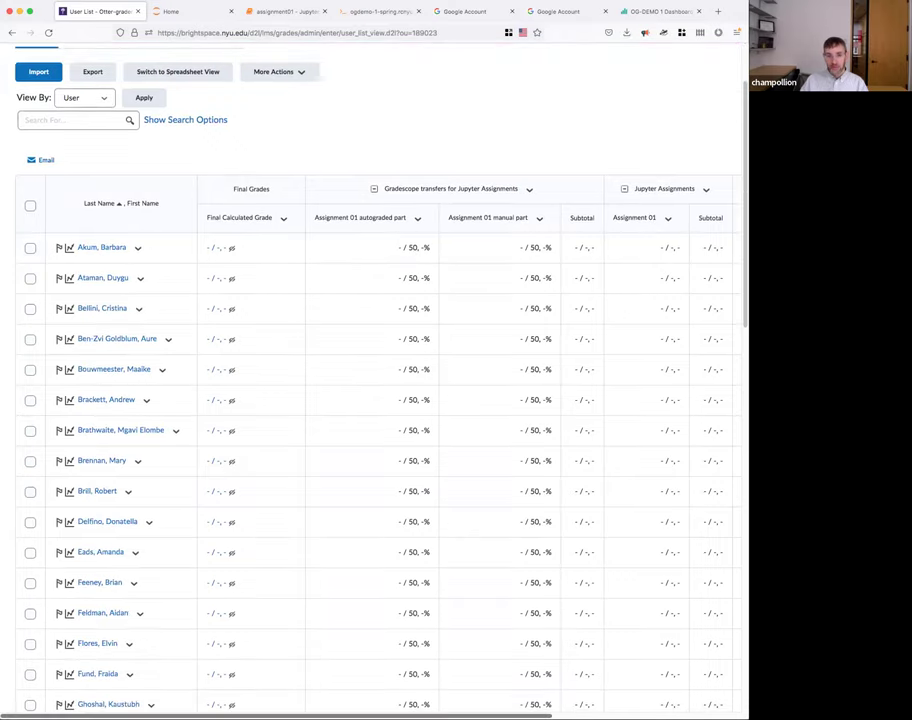
scroll(239, 389, right, 5)
scroll(239, 389, left, 5)
scroll(355, 358, up, 2)
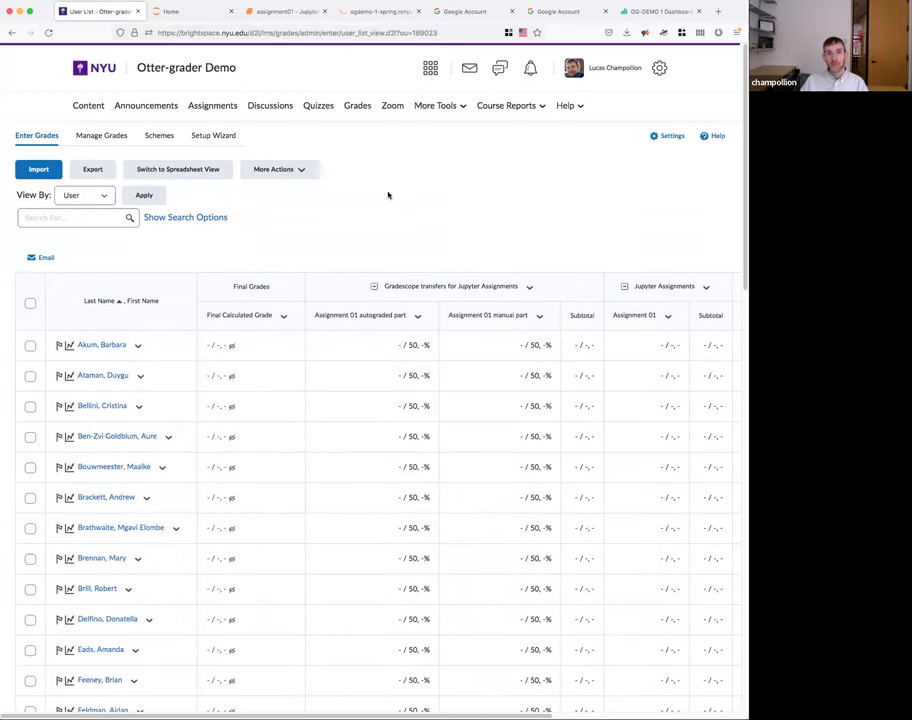
click(419, 316)
click(420, 317)
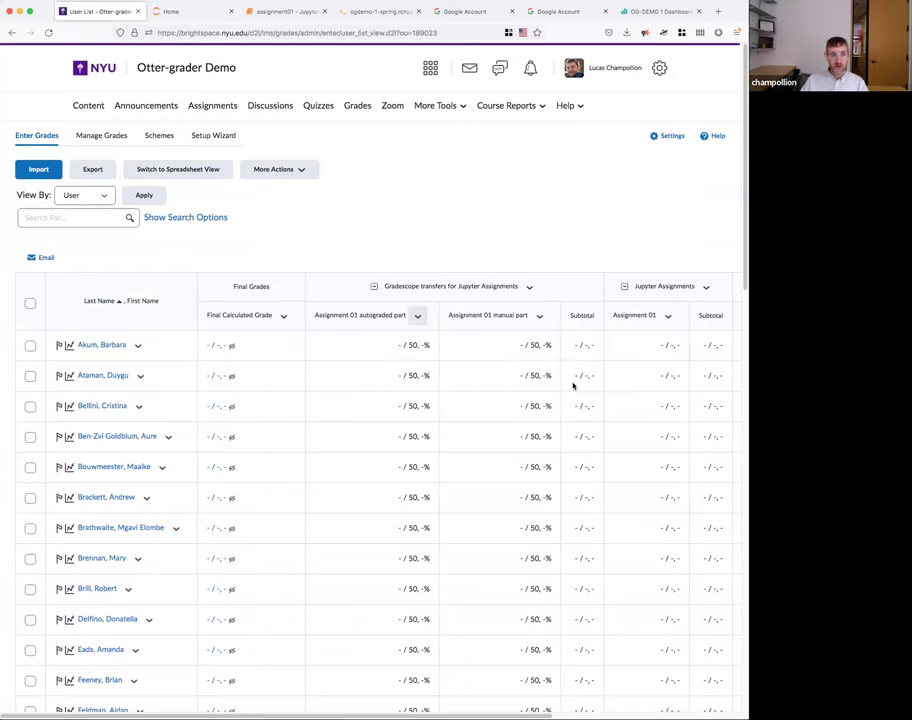
drag(400, 346, 400, 411)
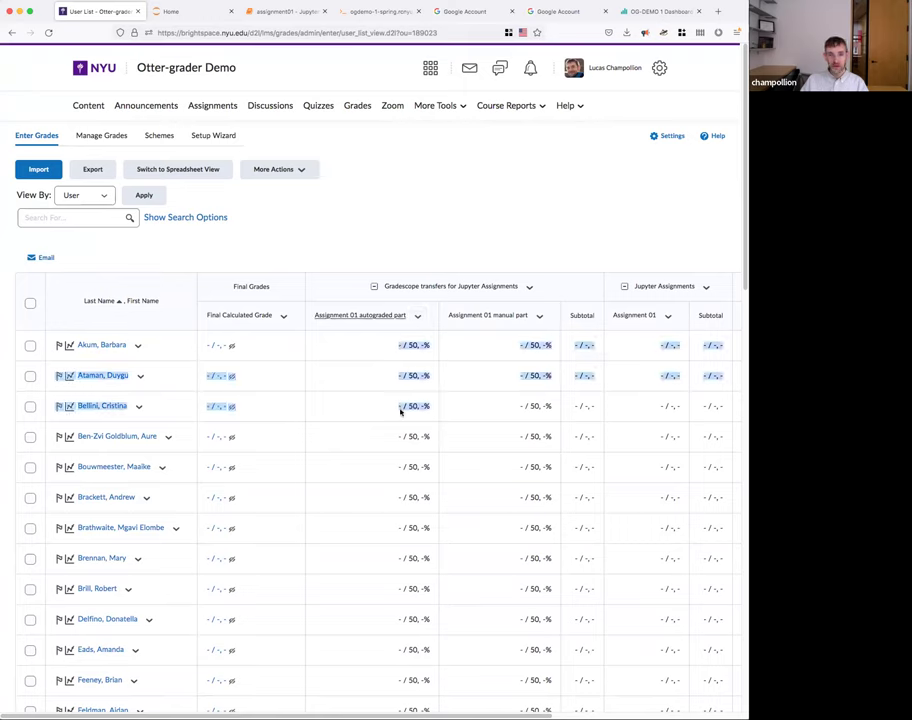
click(411, 224)
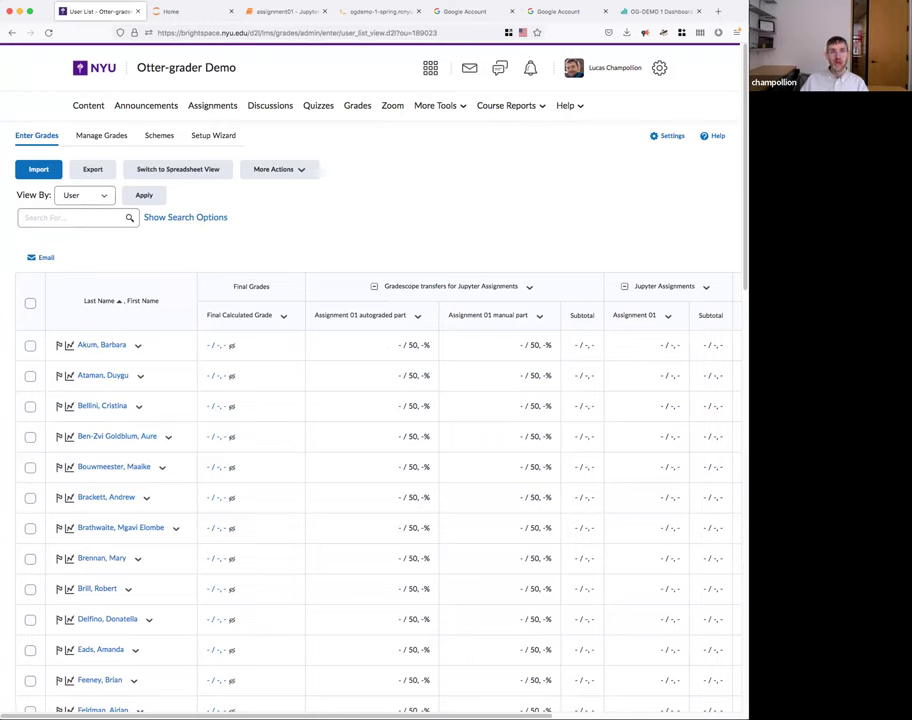
drag(7, 70, 27, 76)
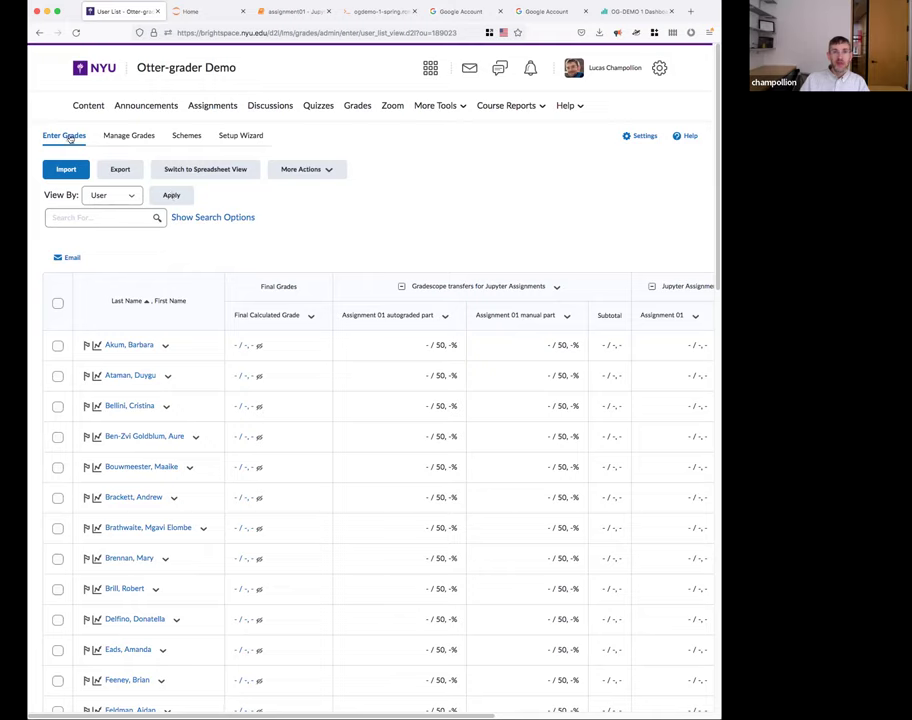
Go to the Brightspace homepage and open the Otter-grader Demo course card.
click(100, 77)
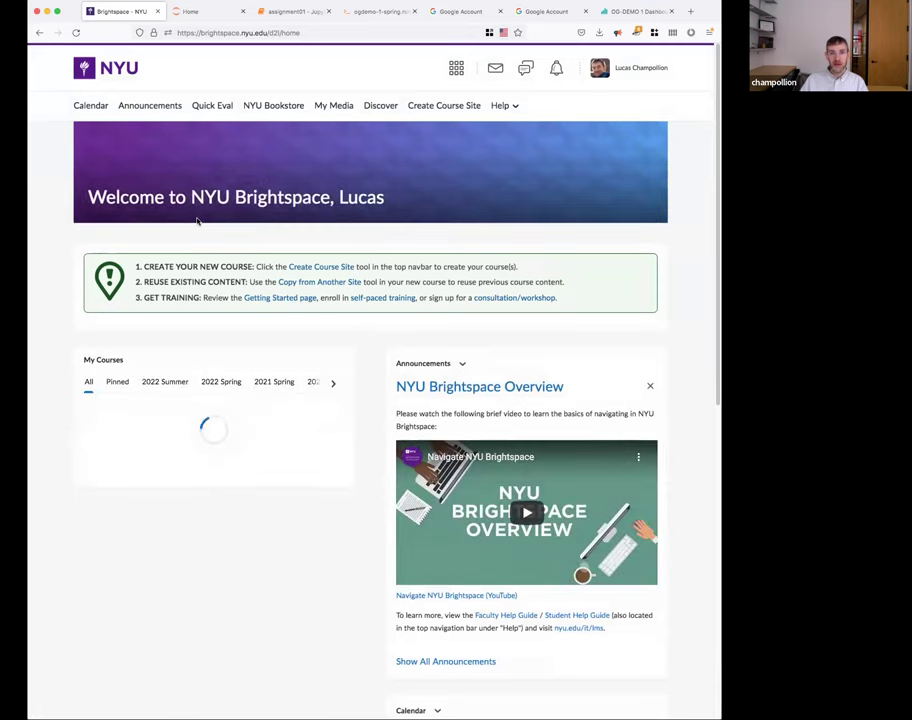
click(146, 470)
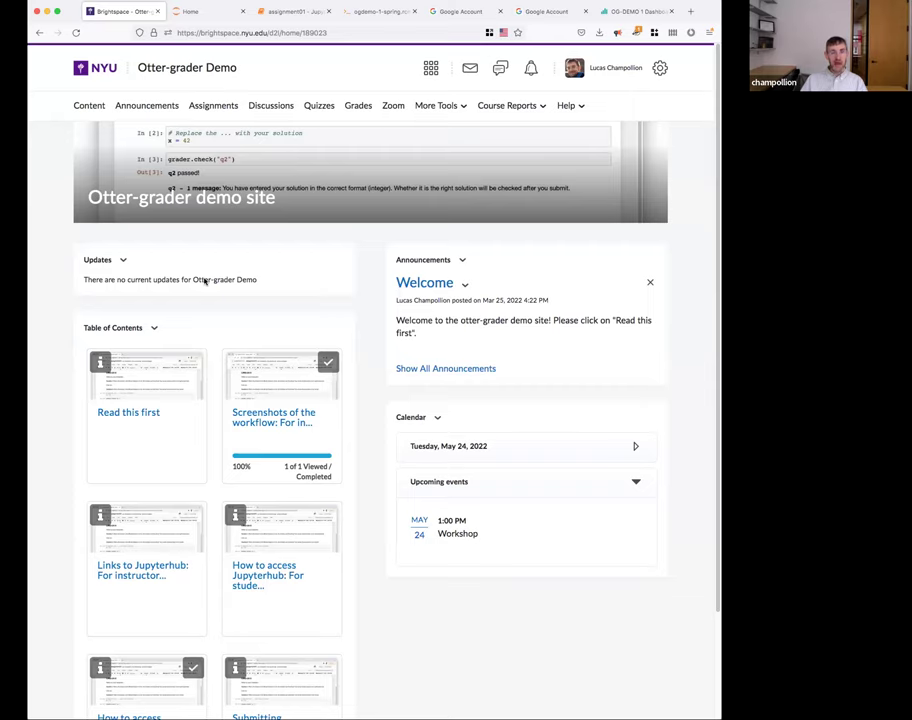
Open the course Content and select the 'Links to Jupyterhub: For instructors' unit.
click(89, 105)
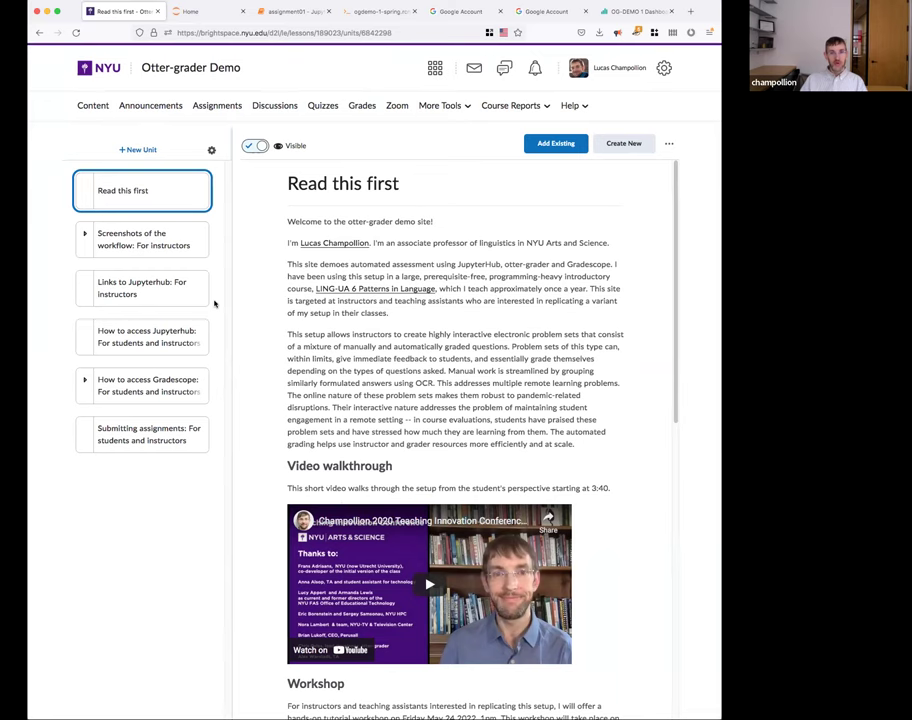
click(124, 287)
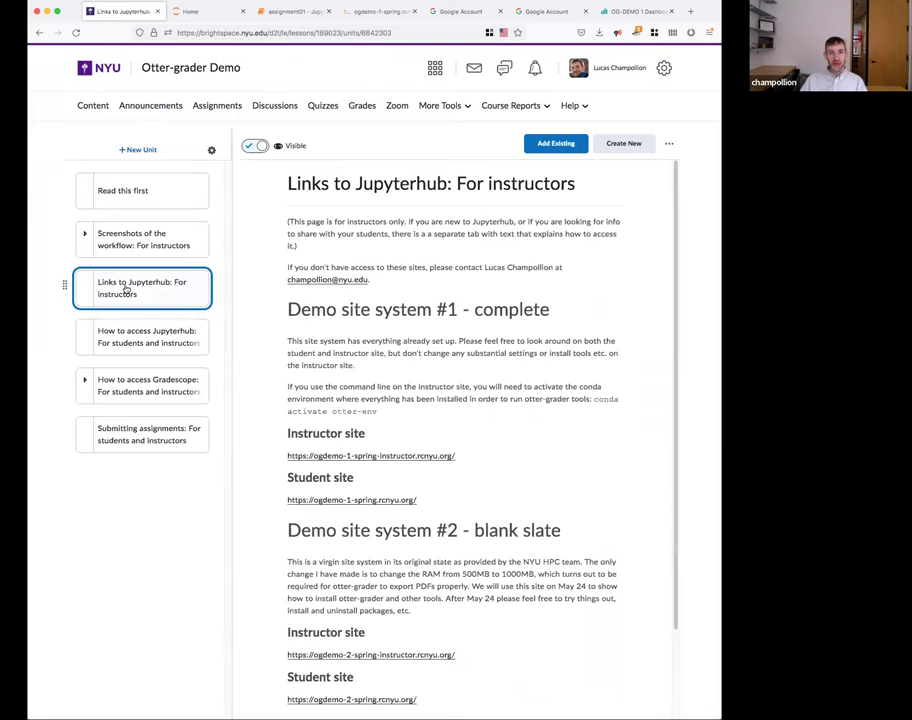
scroll(437, 312, down, 3)
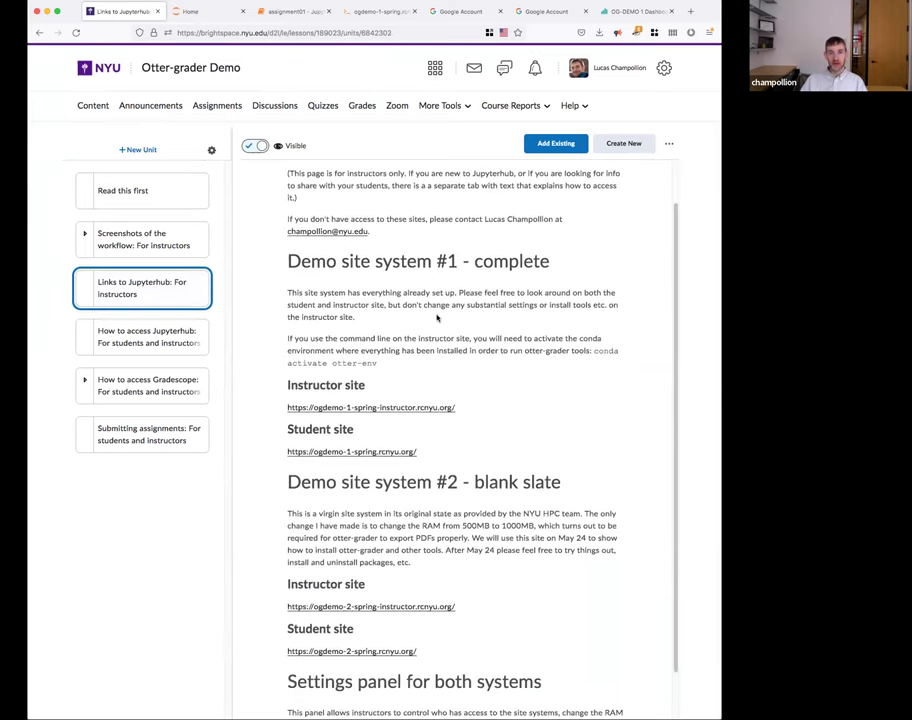
scroll(438, 316, up, 1)
drag(472, 356, 285, 355)
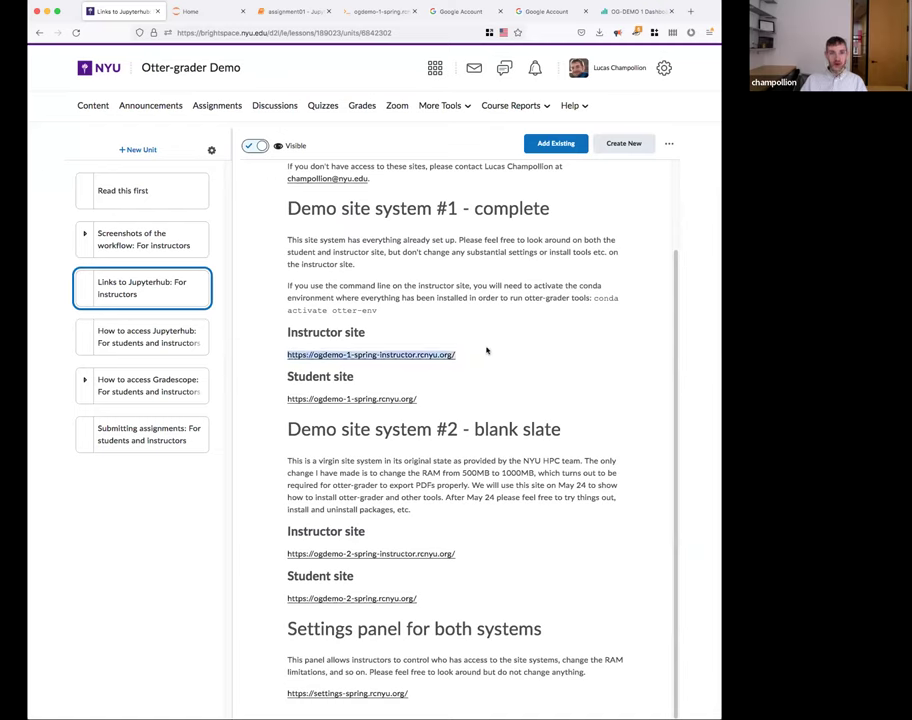
click(457, 553)
drag(457, 553, 290, 557)
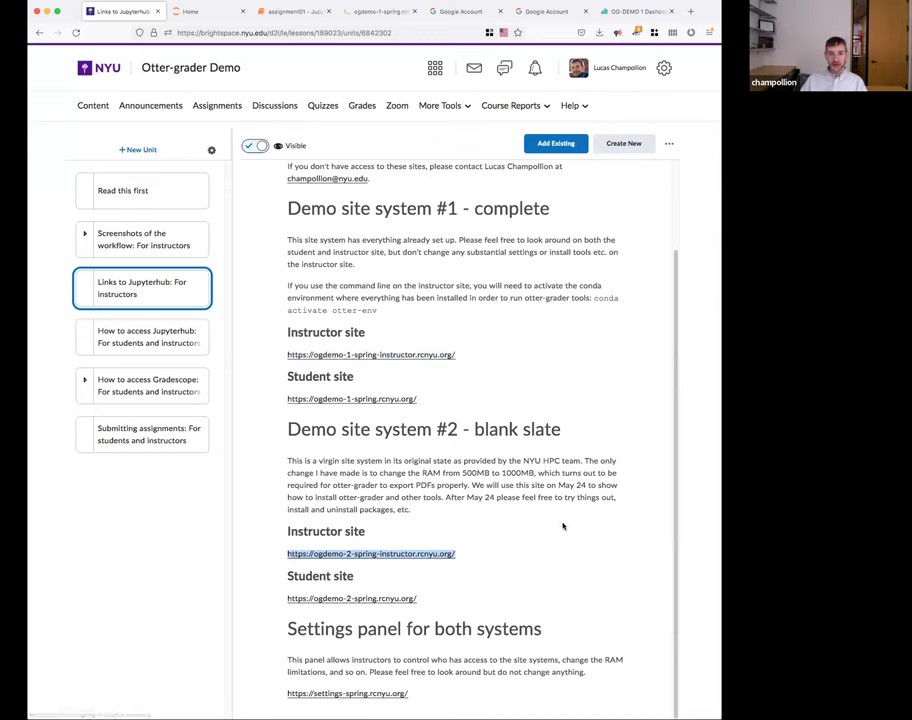
click(547, 486)
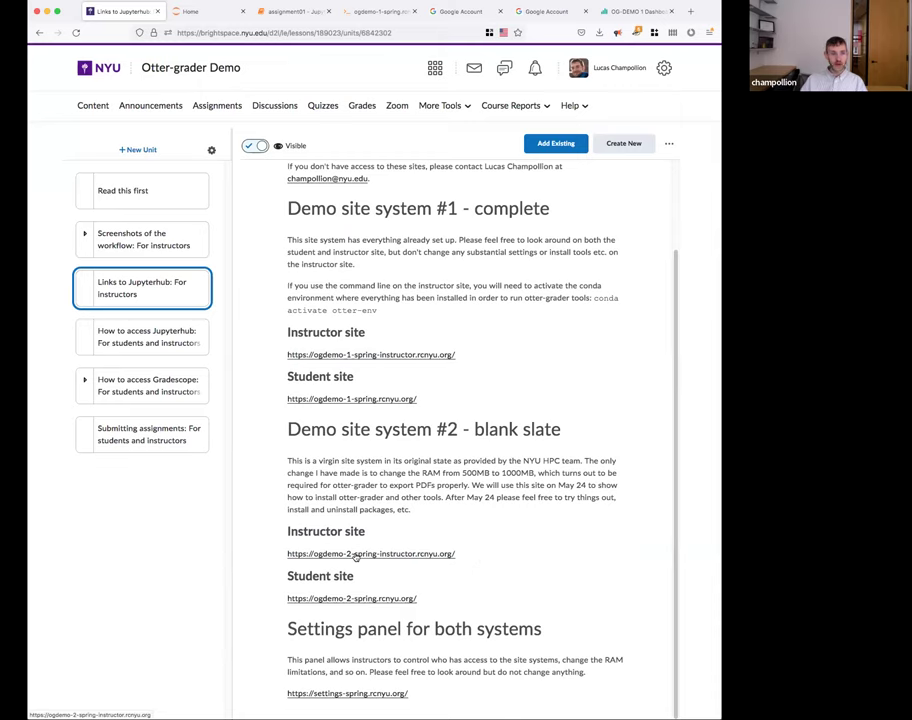
drag(472, 354, 280, 356)
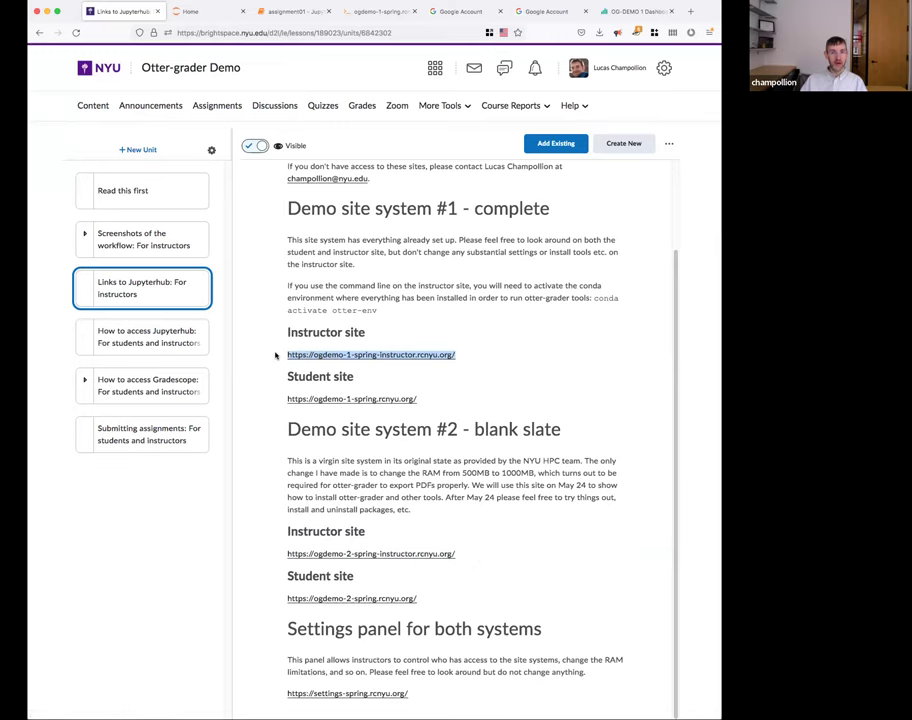
click(534, 352)
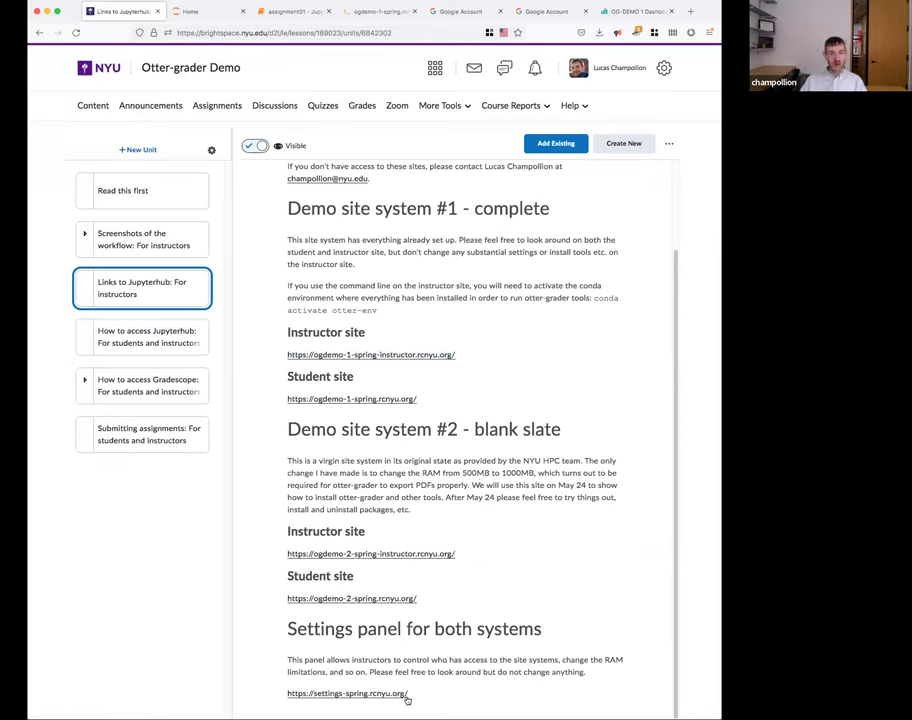
drag(412, 695, 287, 700)
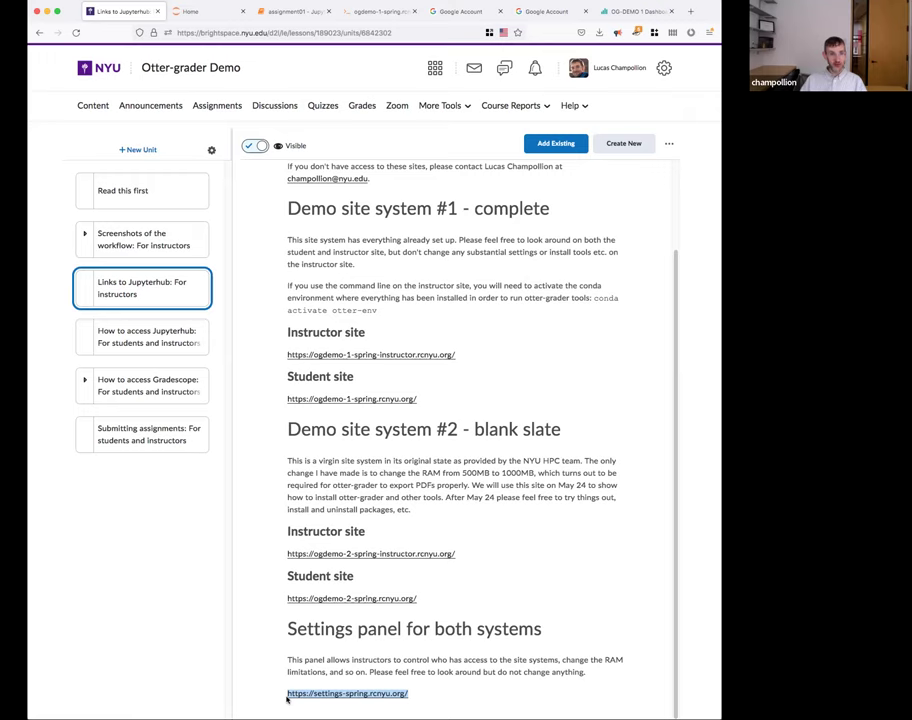
drag(460, 558, 226, 554)
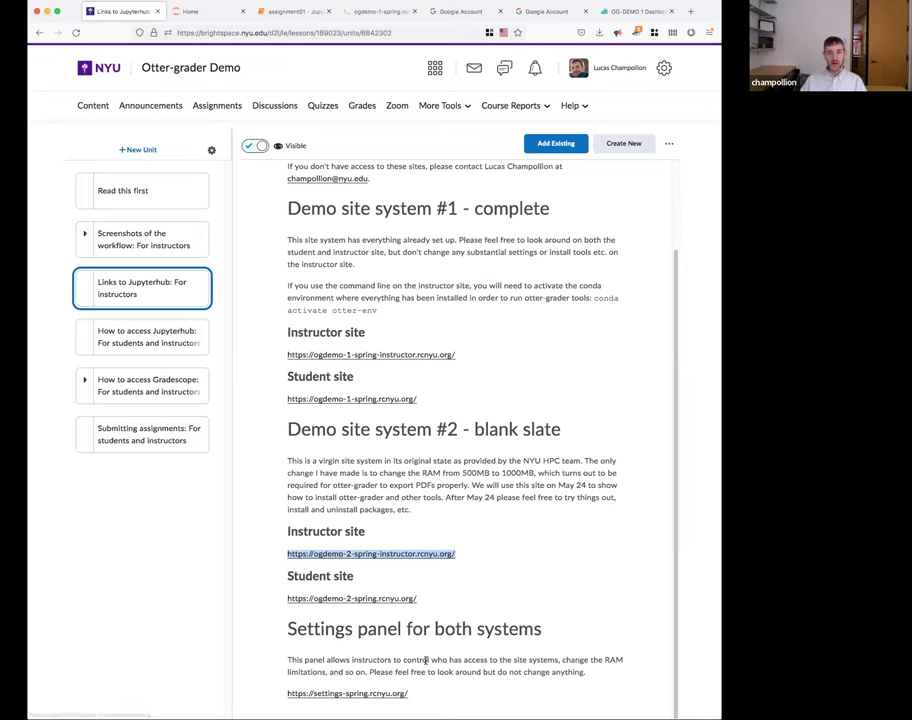
drag(418, 697, 290, 697)
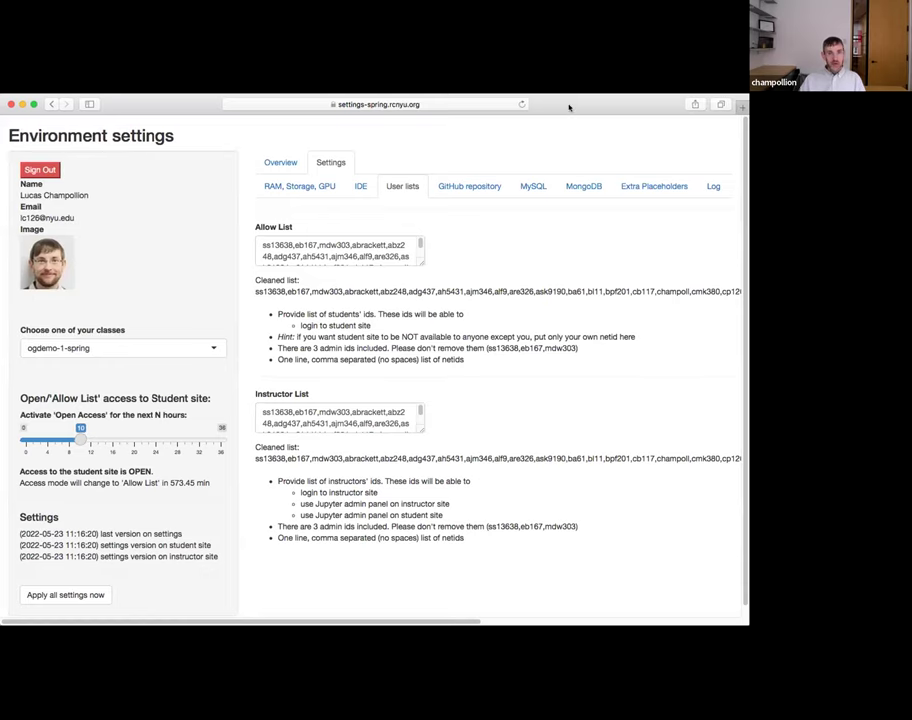
click(137, 345)
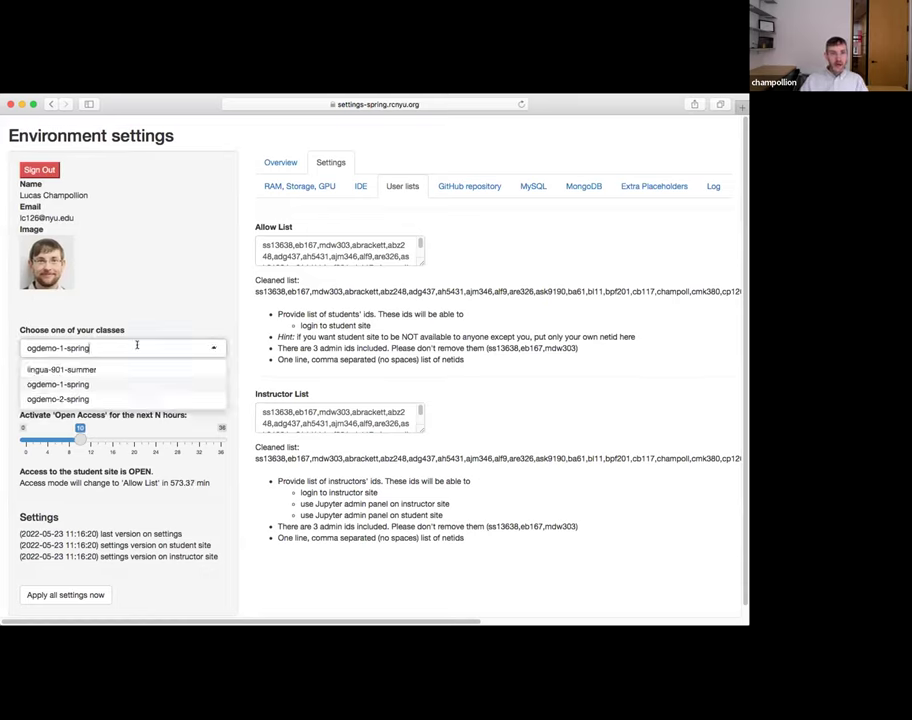
click(67, 386)
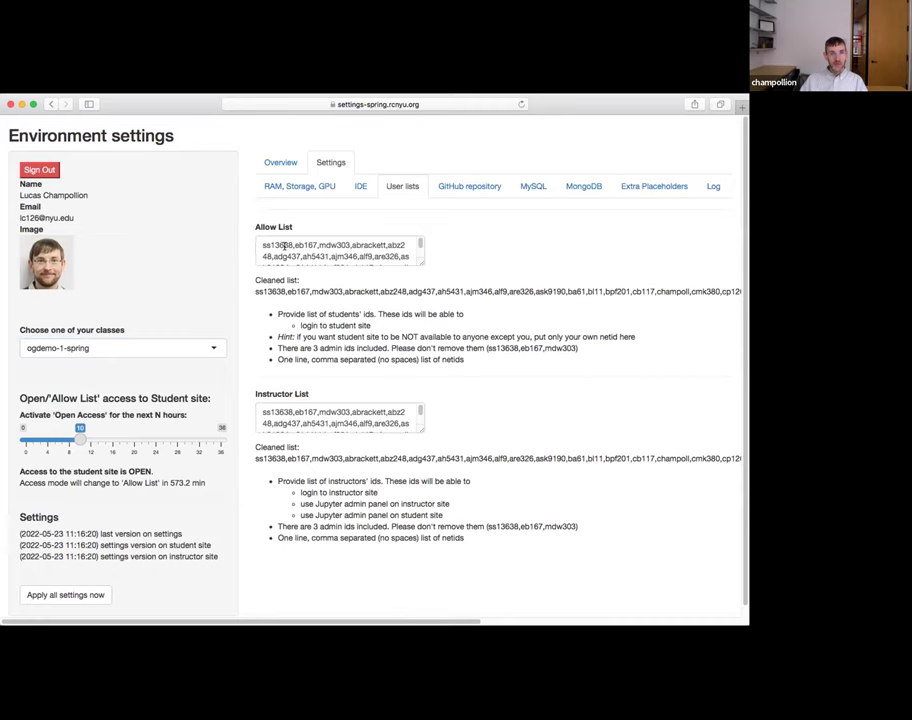
Resize the ogdemo-1-spring Allow List box larger and review its full list of student netids.
drag(283, 244, 352, 281)
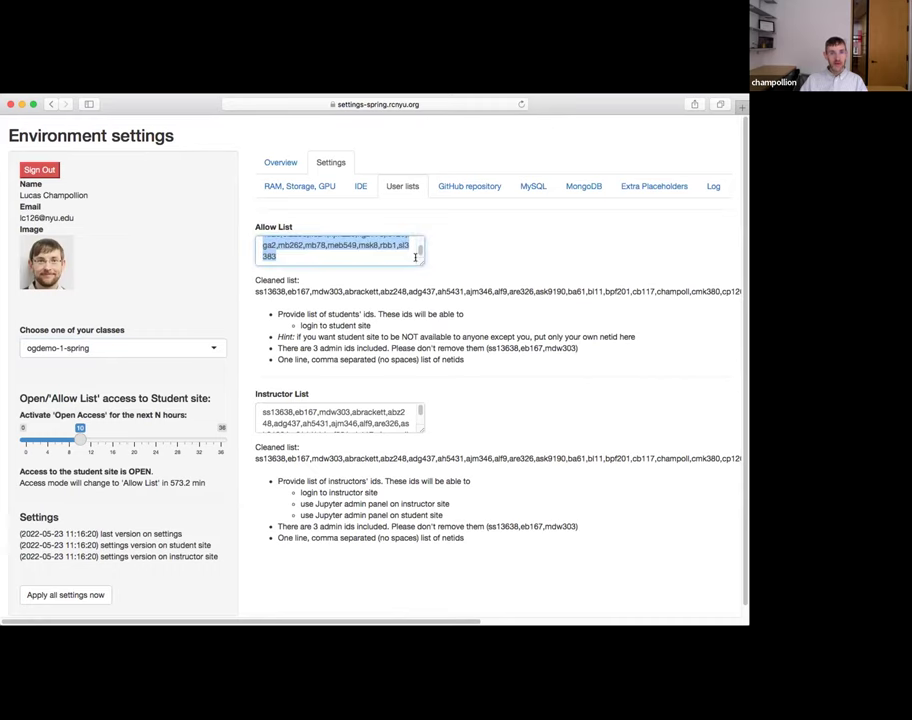
drag(422, 263, 451, 348)
click(489, 301)
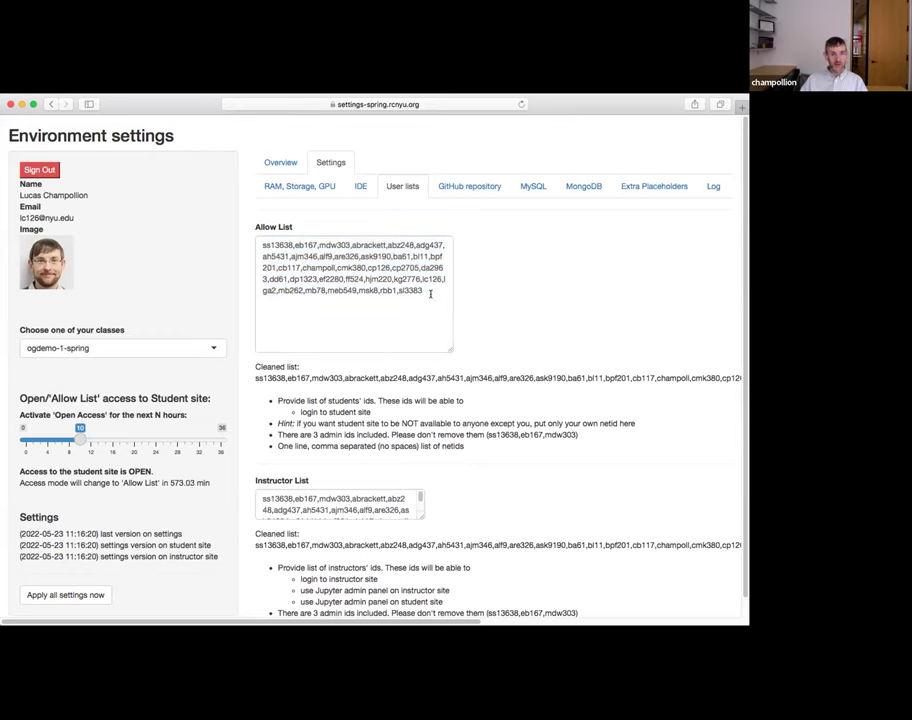
drag(428, 290, 262, 244)
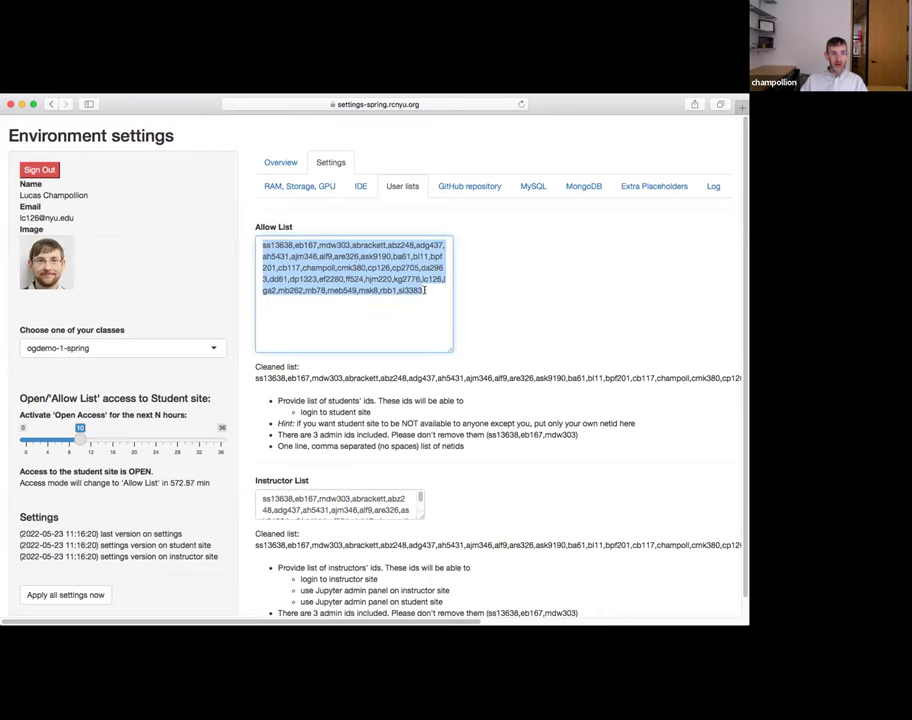
click(426, 290)
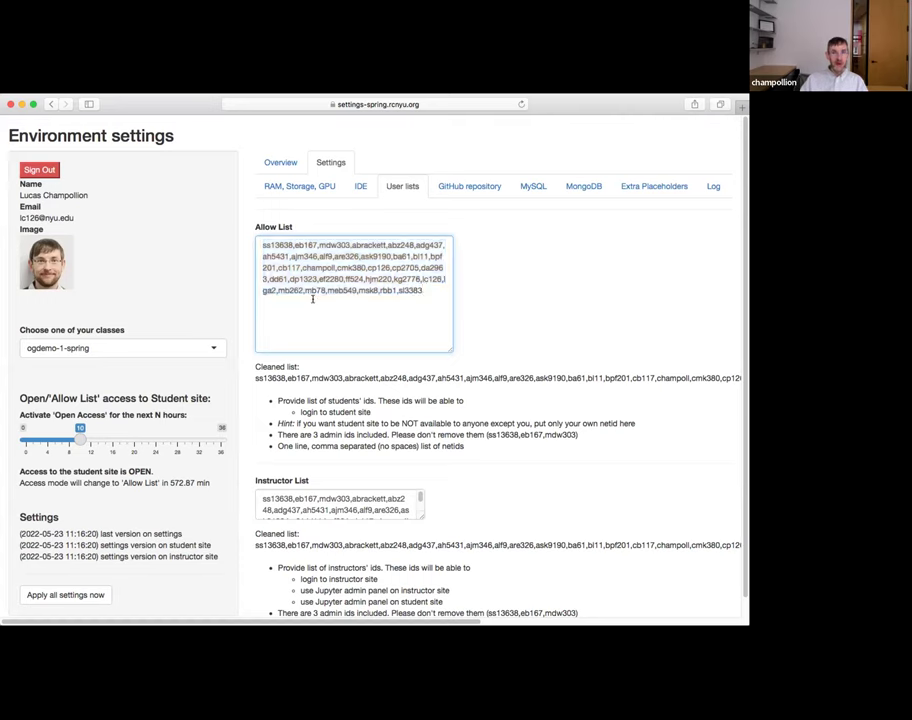
drag(313, 299, 271, 233)
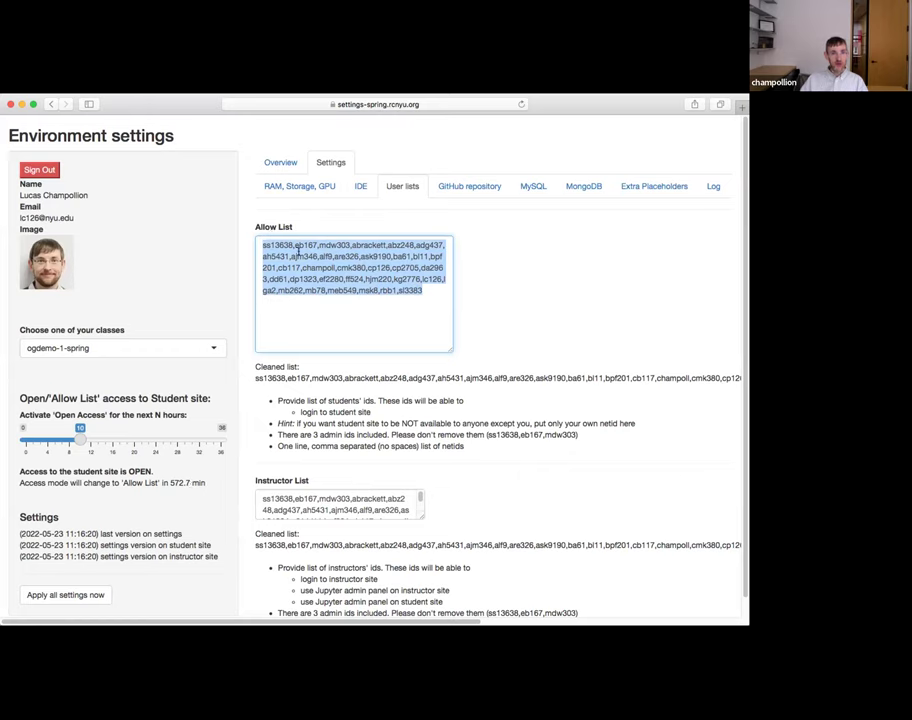
click(426, 290)
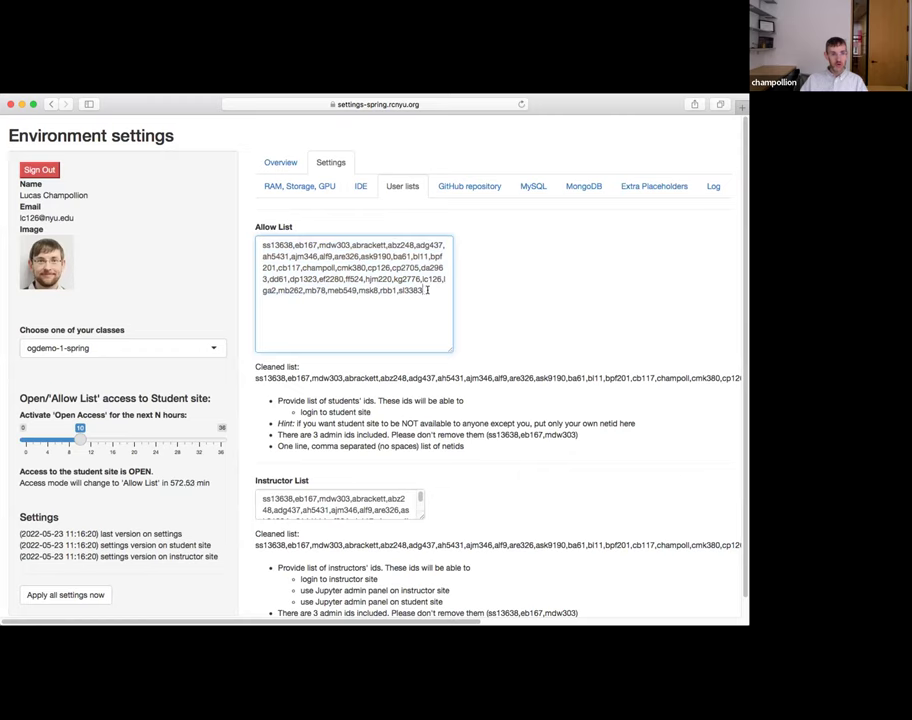
drag(428, 290, 264, 245)
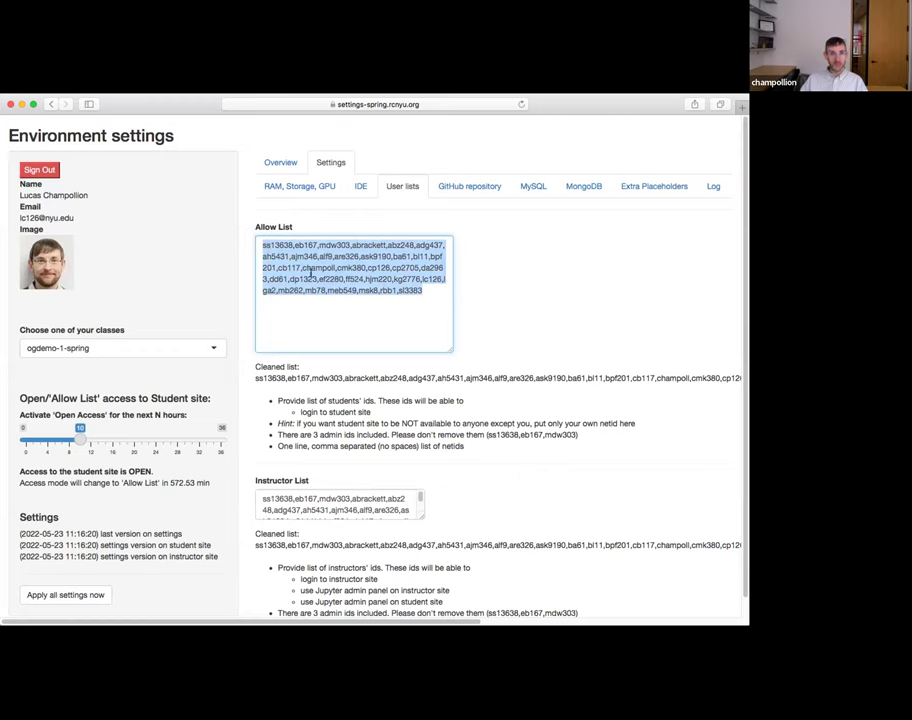
click(427, 290)
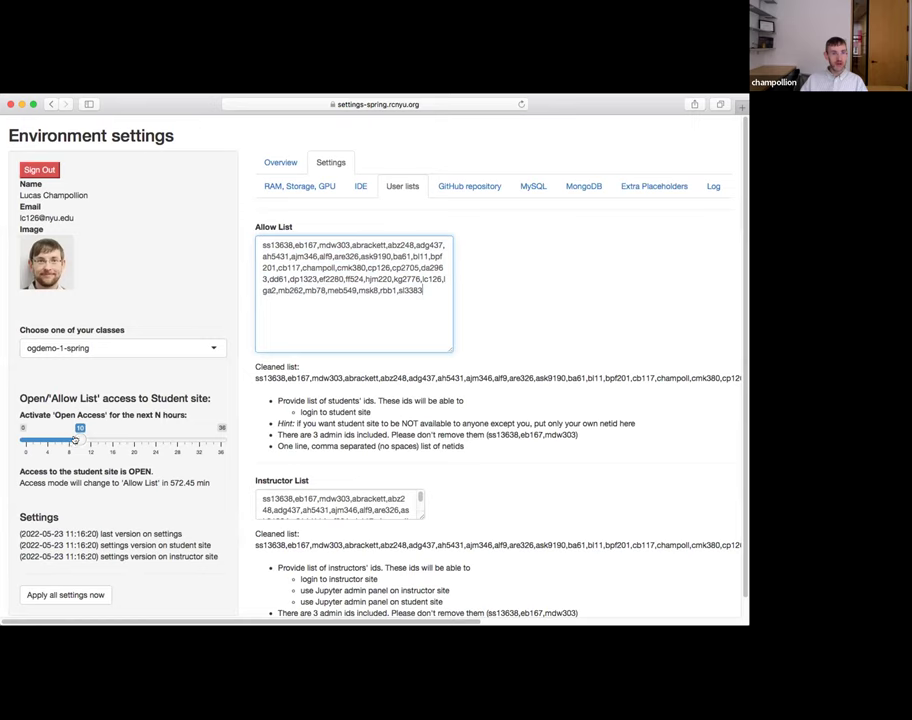
Raise the student site's open access slider from 10 to 36 hours, then select all Allow List text.
drag(80, 440, 223, 448)
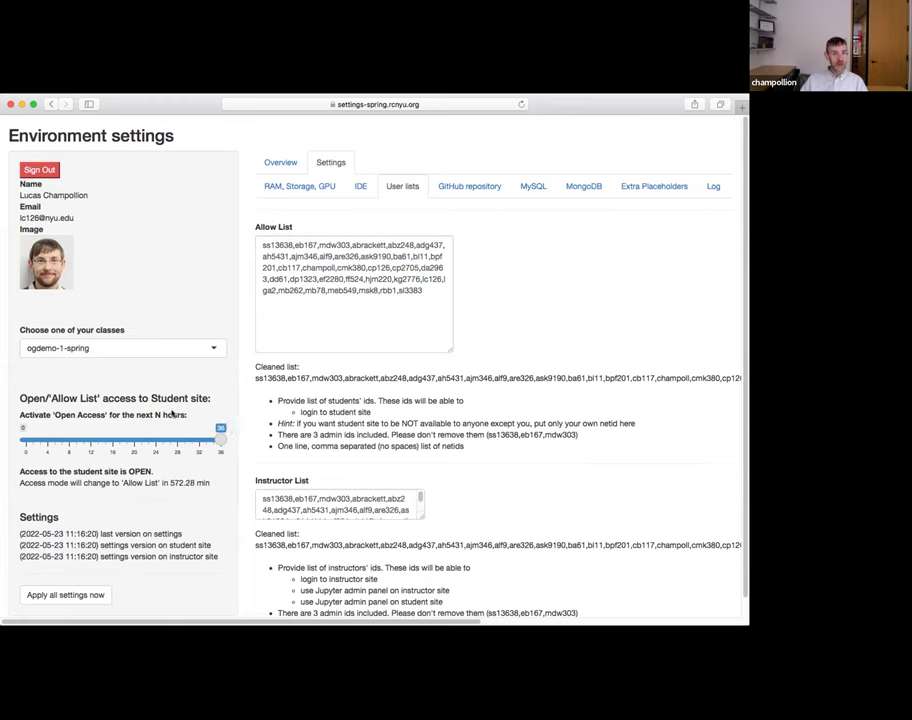
click(431, 292)
key(super+a)
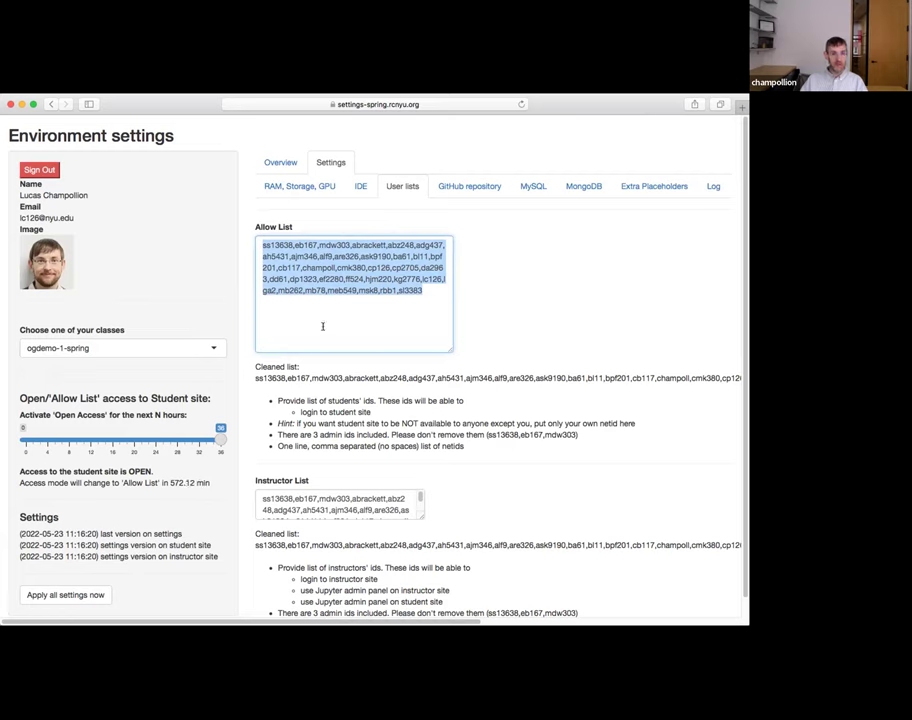
Enlarge the ogdemo-1-spring Instructor List box and review its netids against the Allow List.
drag(401, 323, 350, 220)
scroll(420, 481, down, 1)
drag(422, 497, 472, 586)
drag(407, 546, 220, 436)
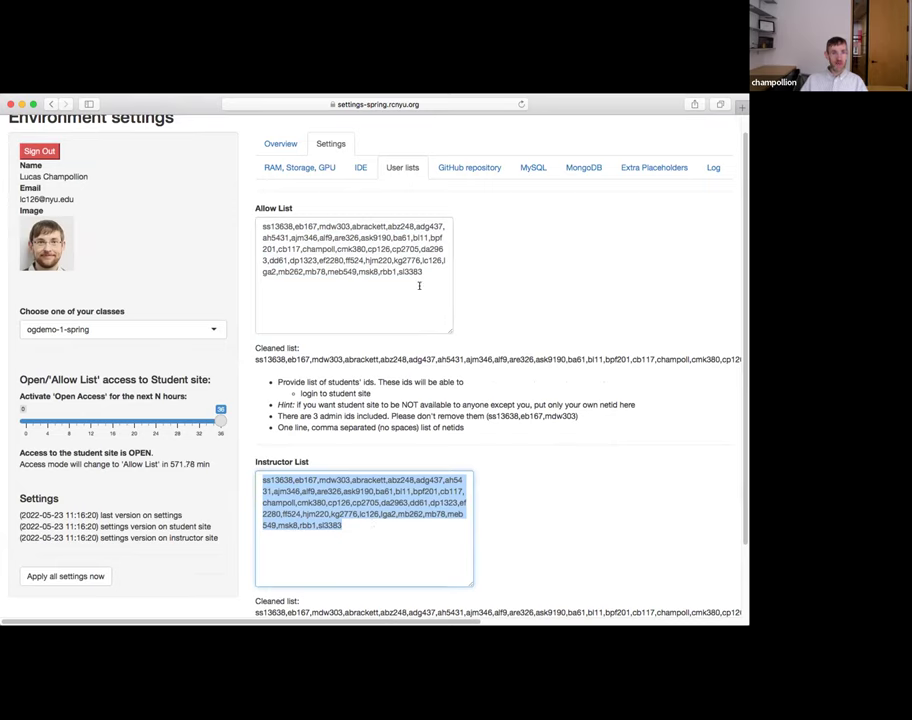
click(402, 520)
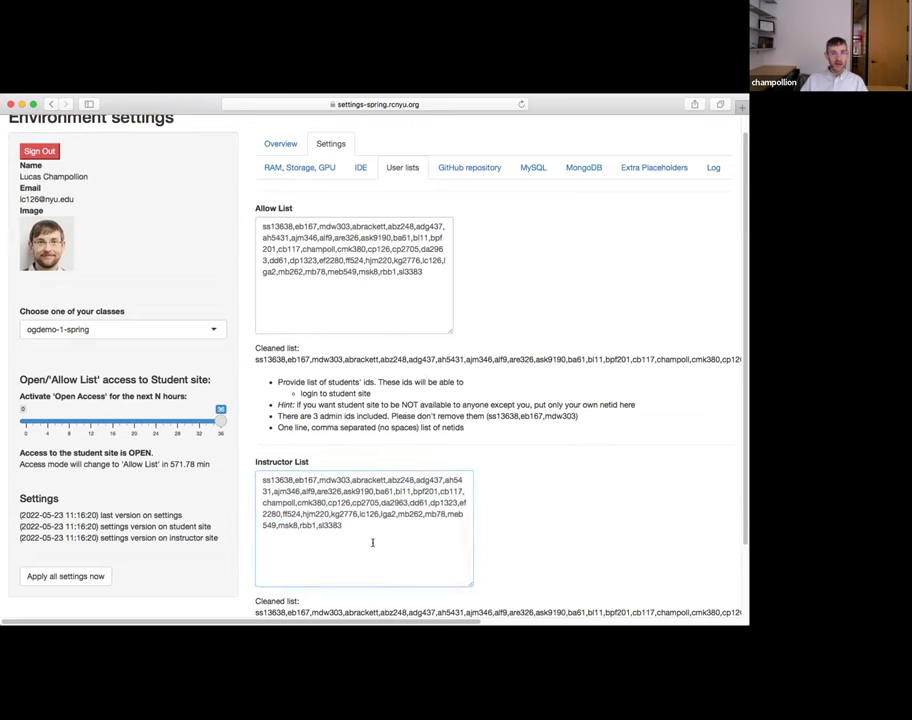
drag(372, 543, 299, 421)
click(349, 394)
View the 'RAM, Storage, GPU' settings and switch the class dropdown to ogdemo-2-spring.
click(299, 167)
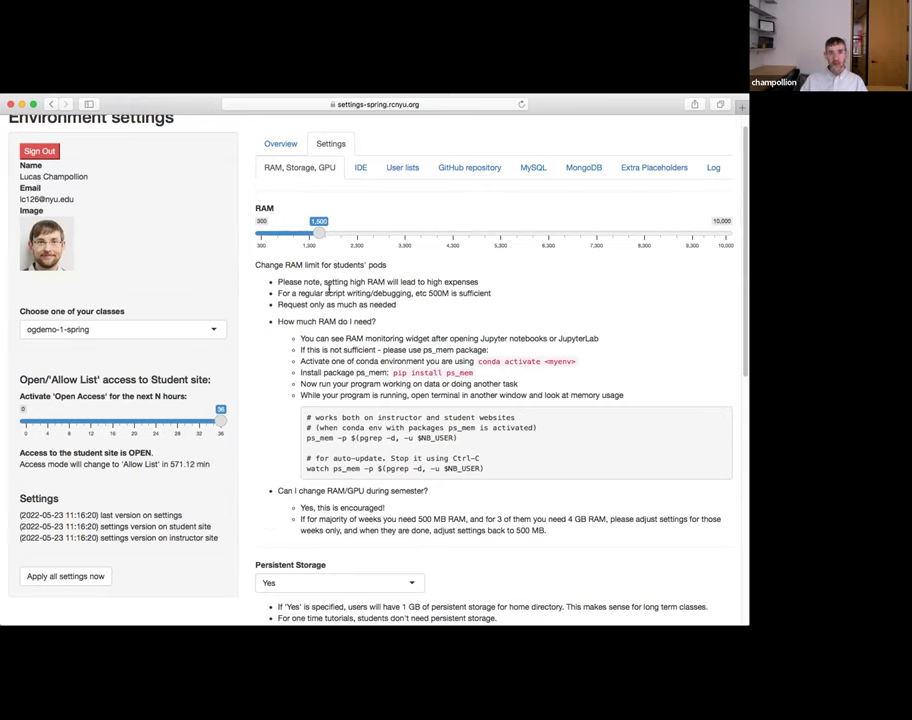
click(140, 329)
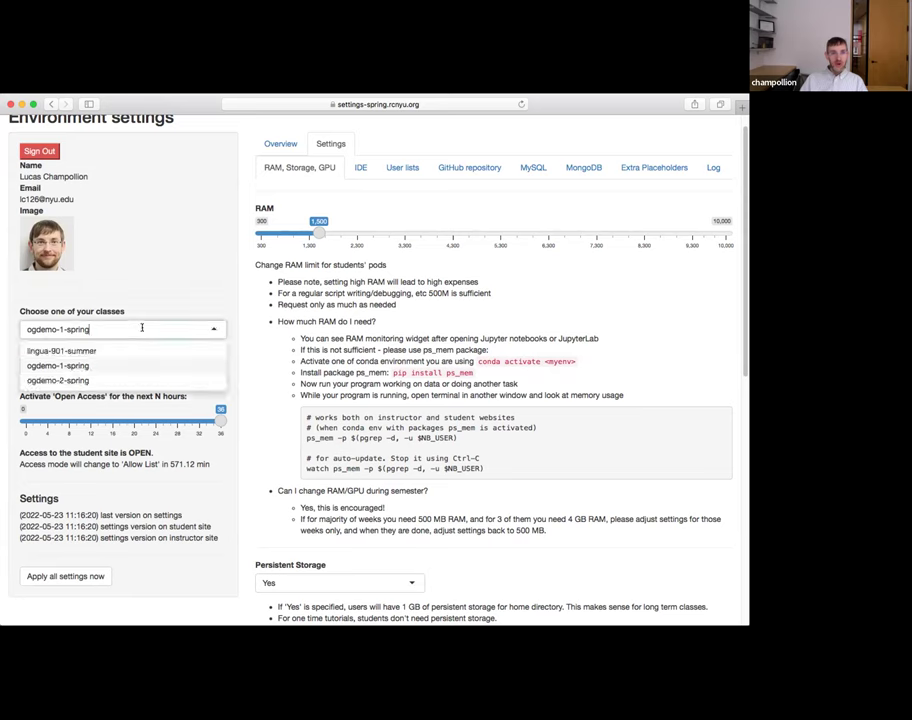
click(95, 380)
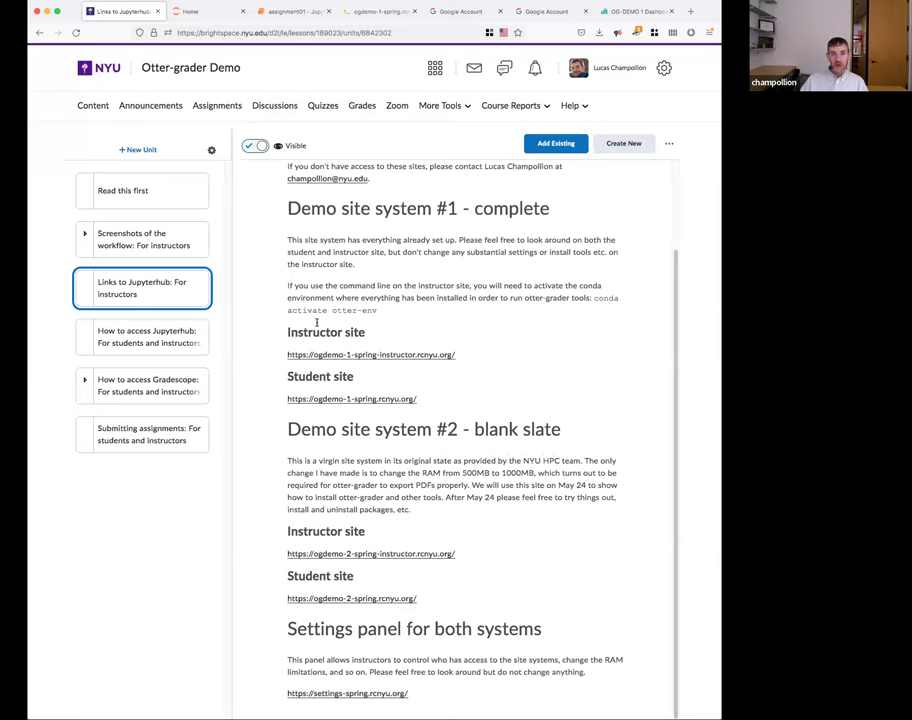
Open the Demo site system #2 instructor link ogdemo-2-spring-instructor.rcnyu.org.
scroll(327, 342, up, 2)
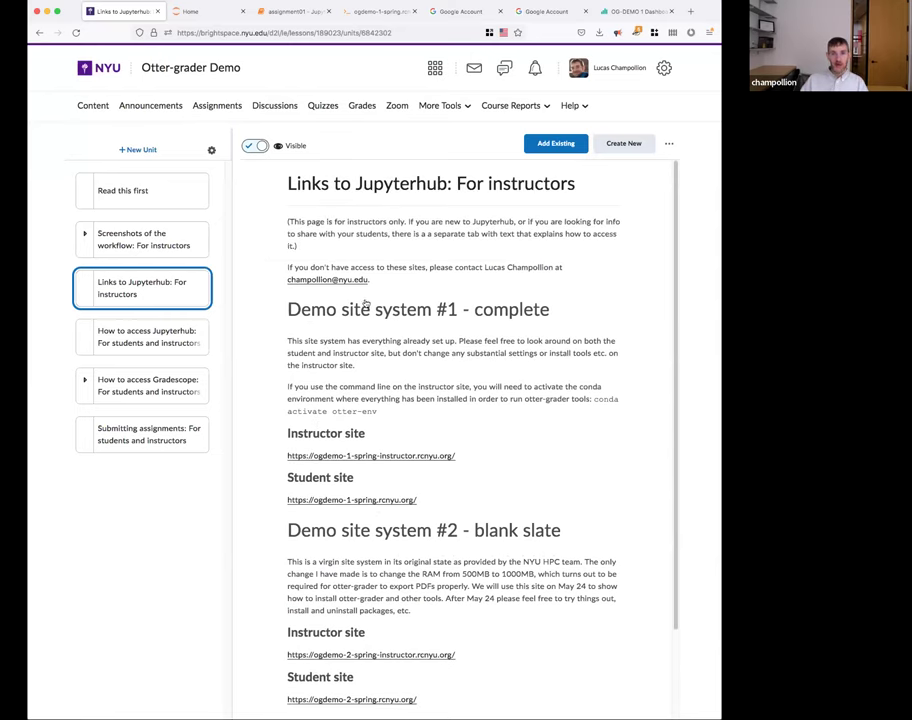
scroll(402, 390, down, 2)
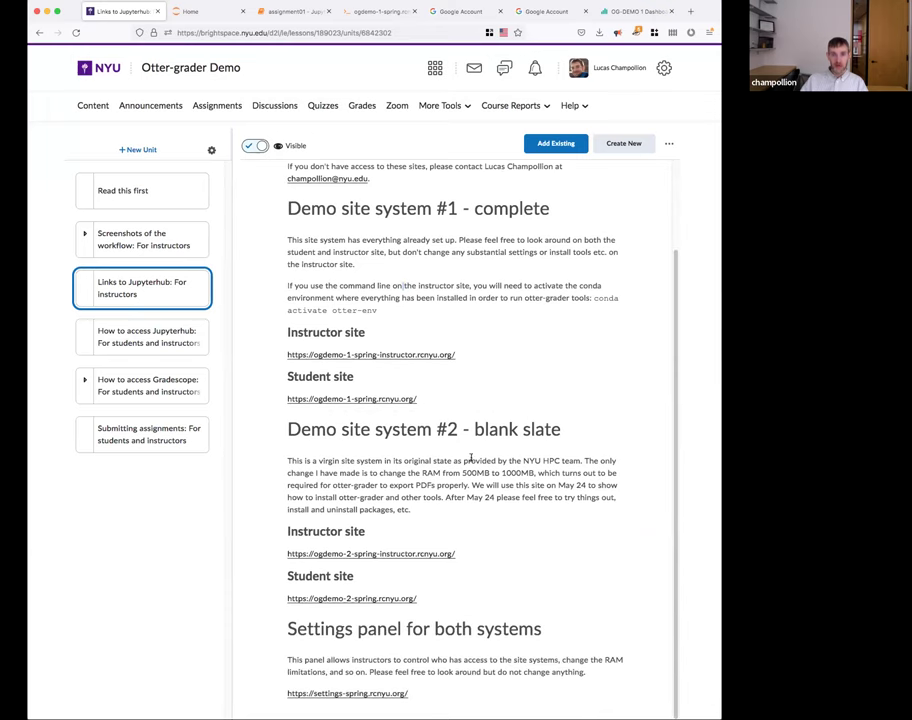
drag(476, 437, 421, 464)
click(379, 495)
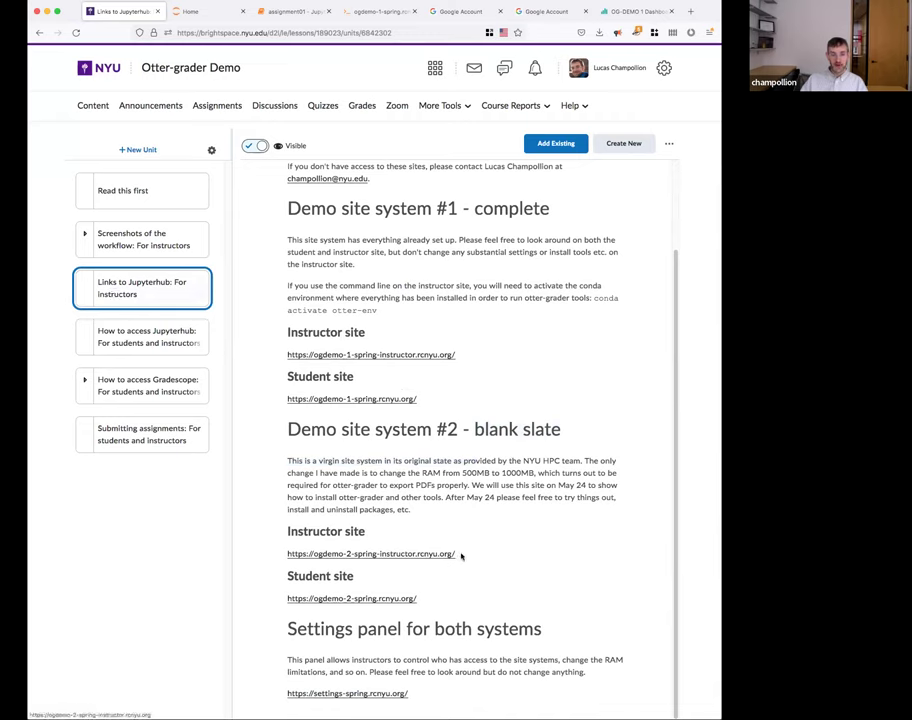
drag(478, 556, 293, 558)
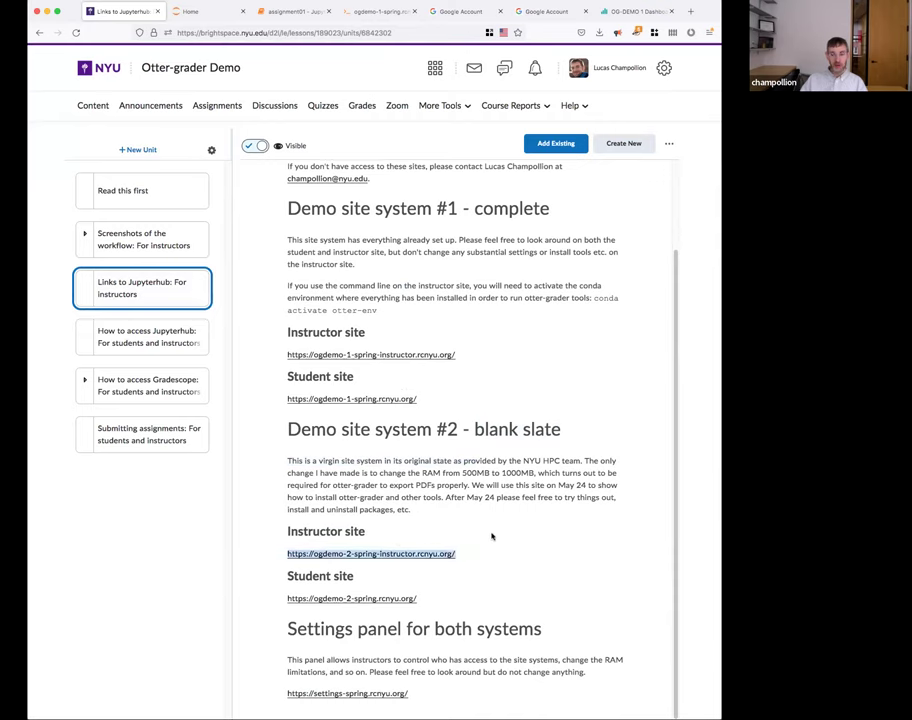
click(415, 554)
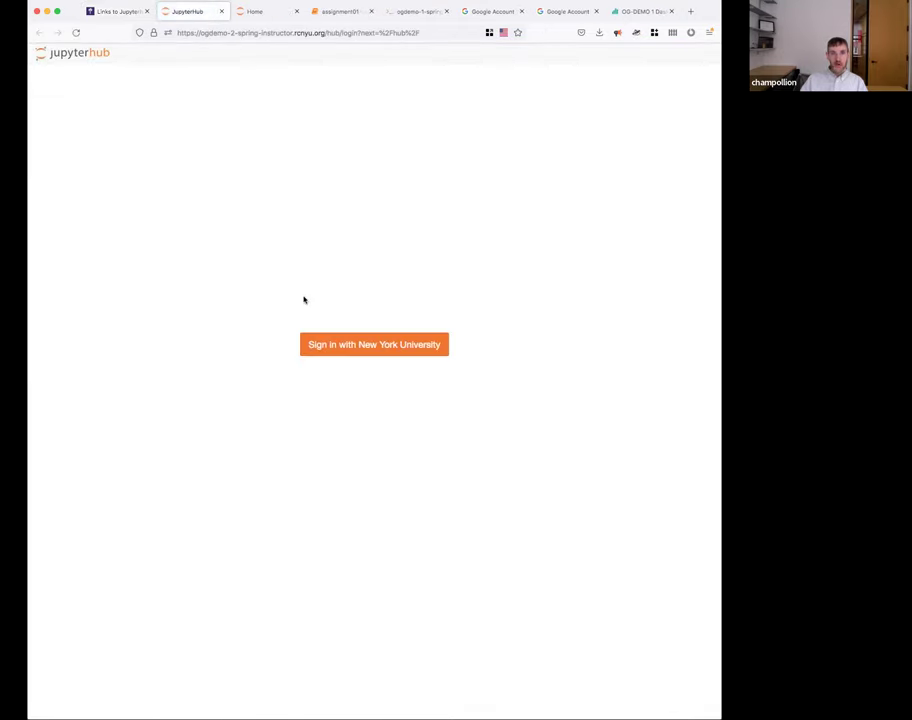
Sign in with New York University, choosing the university Google account.
click(361, 346)
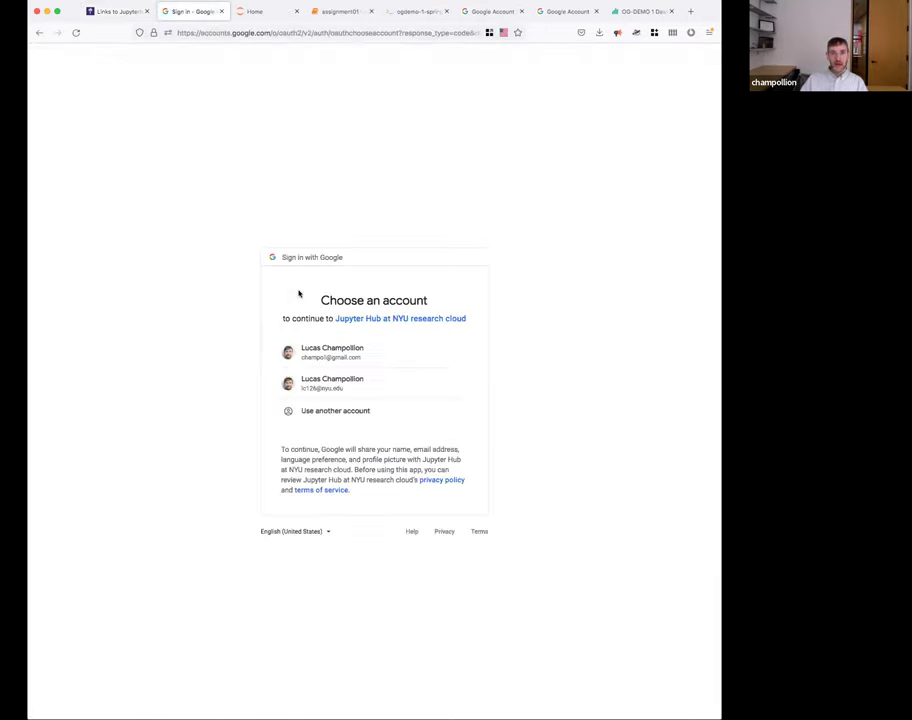
click(328, 385)
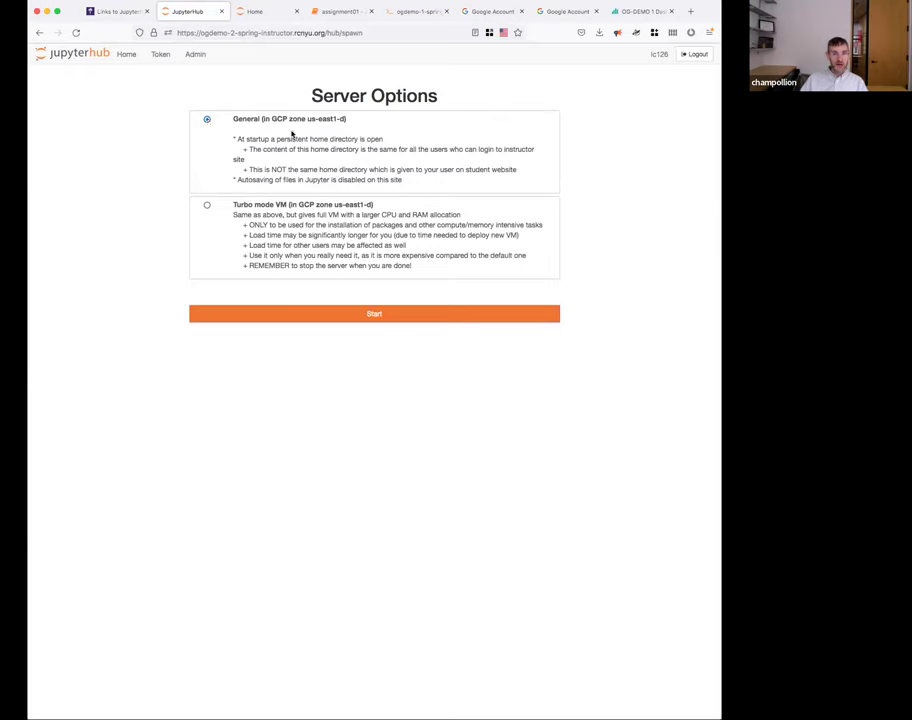
Start the demo #2 instructor server using the Turbo mode VM option.
click(207, 206)
click(207, 120)
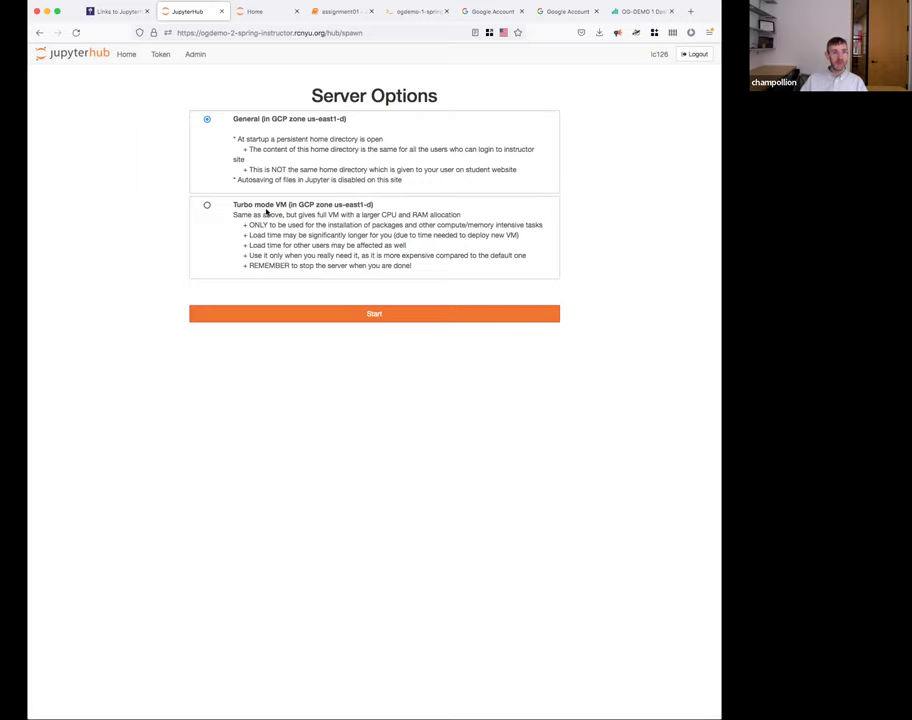
click(207, 205)
click(207, 120)
click(207, 205)
click(331, 320)
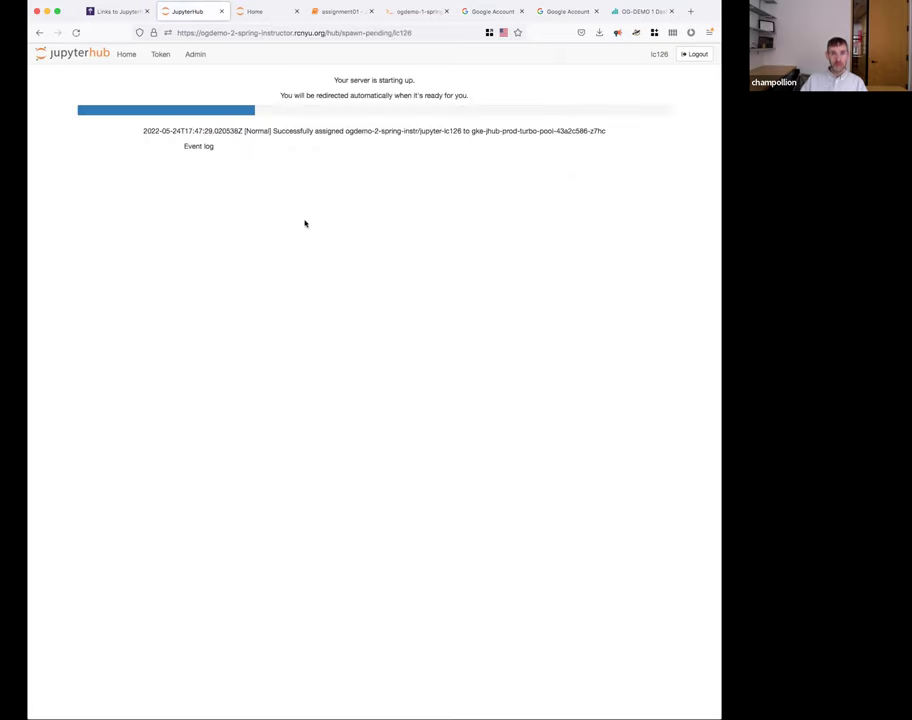
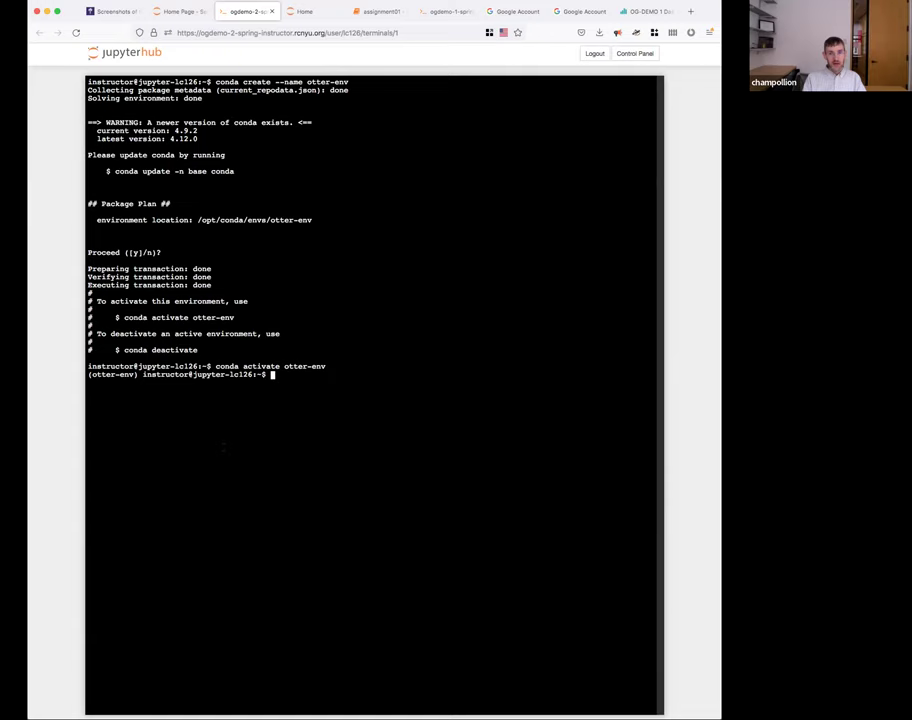
Run pip install otter-grader in the otter-env terminal; it fails with a permission error.
text(pip install otter-grader)
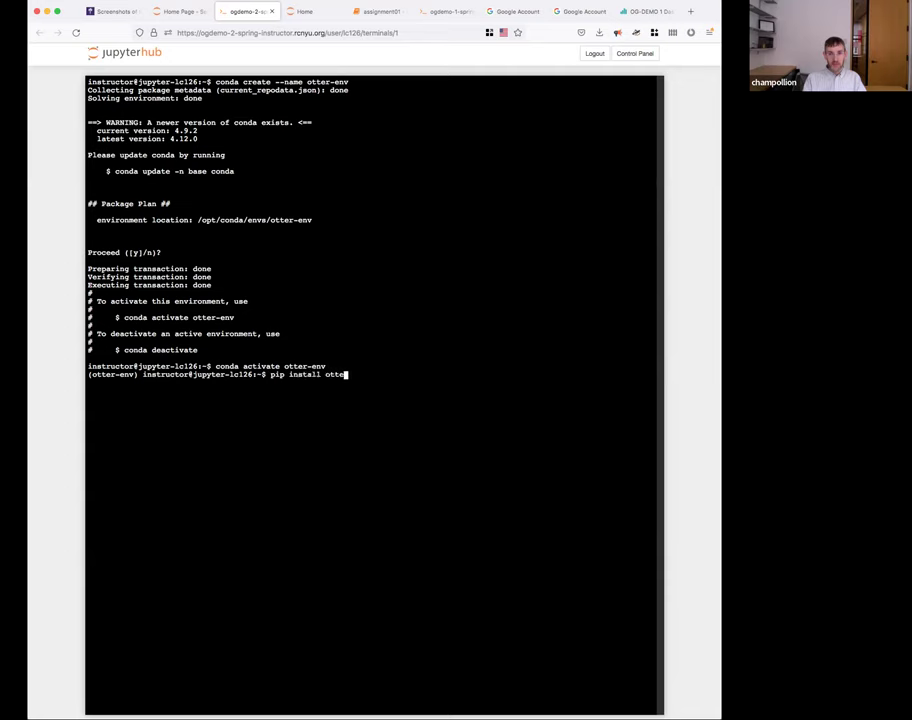
key(Return)
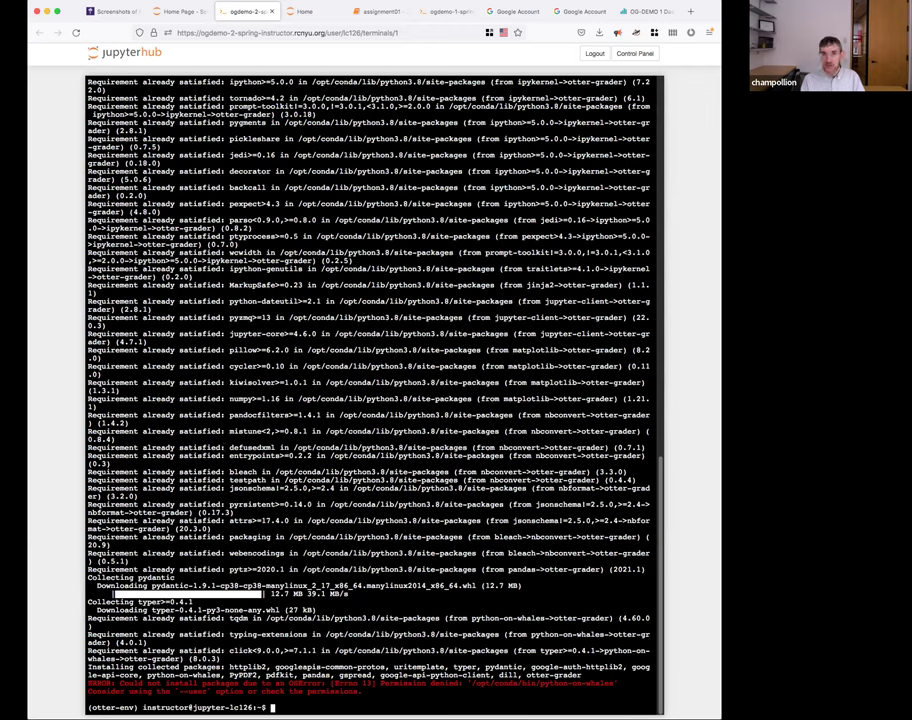
key(super+l)
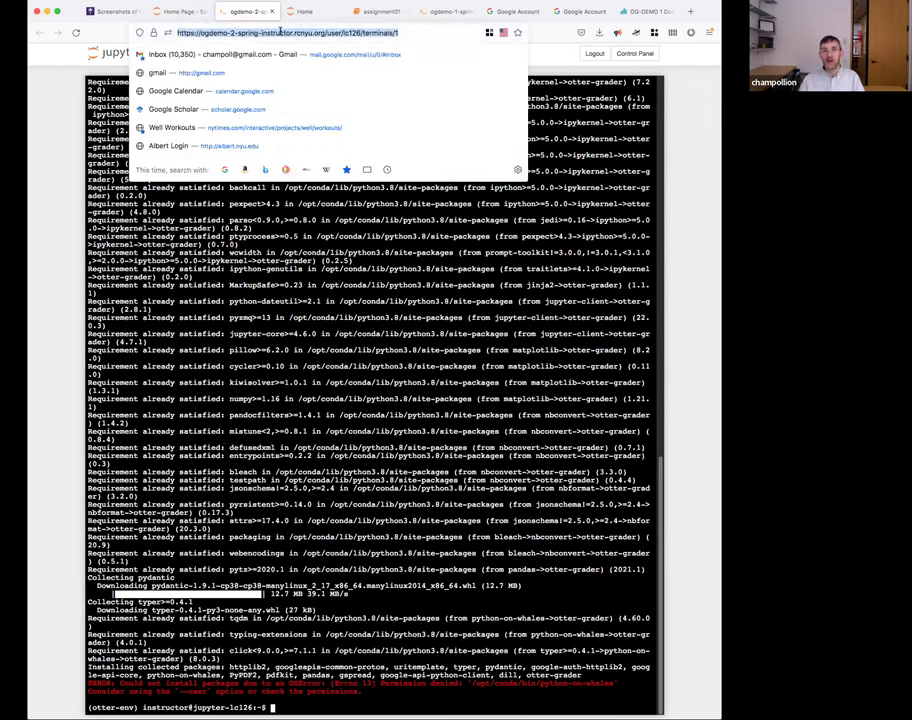
key(Escape)
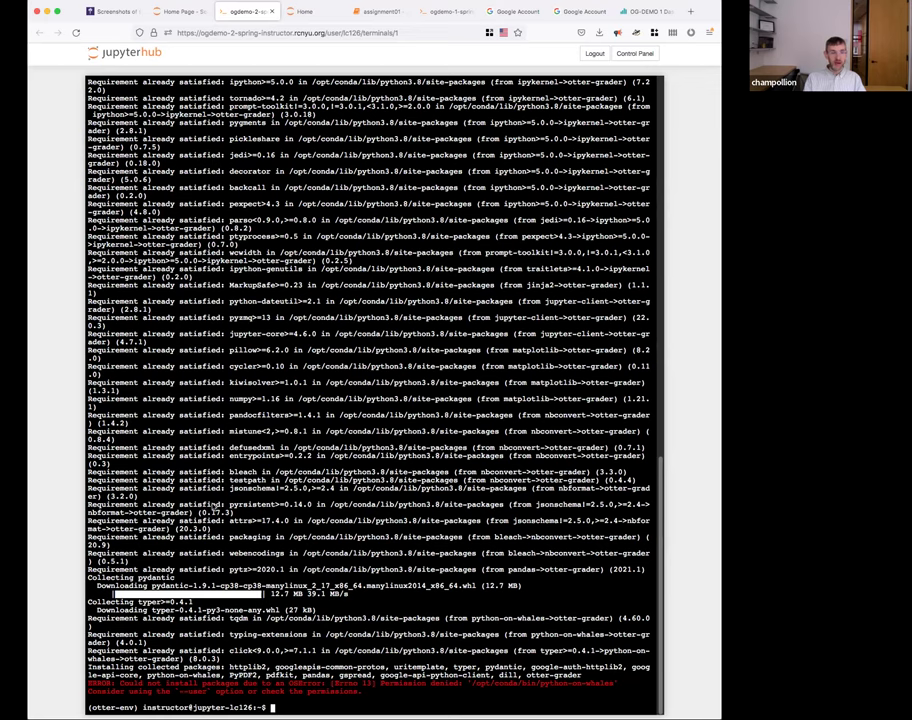
Install nltk into otter-env with conda install nltk, accepting the package plan.
text(conda in)
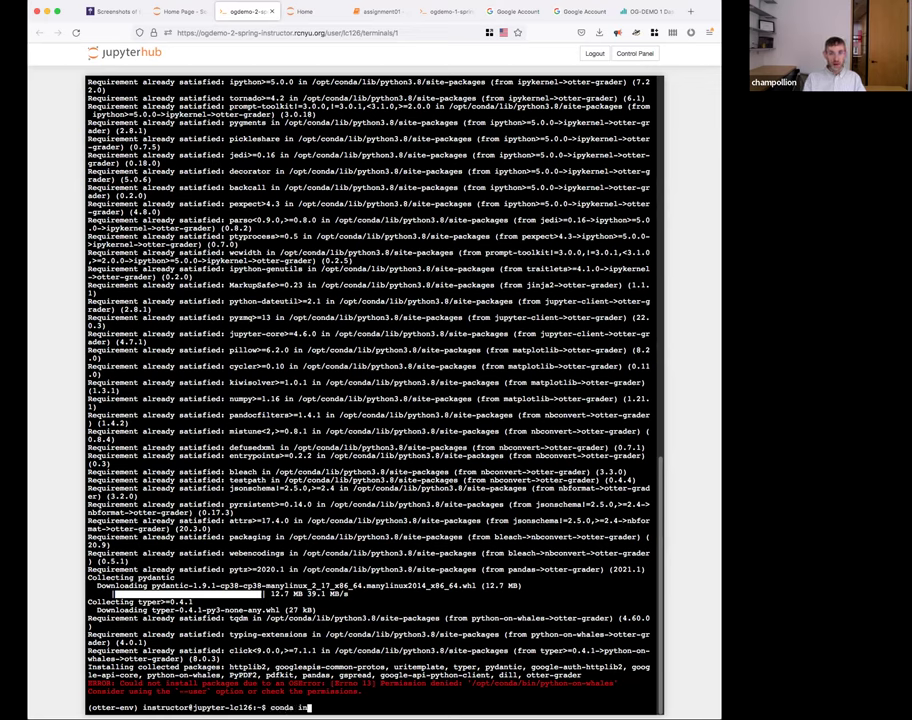
text(stall nltk)
key(Return)
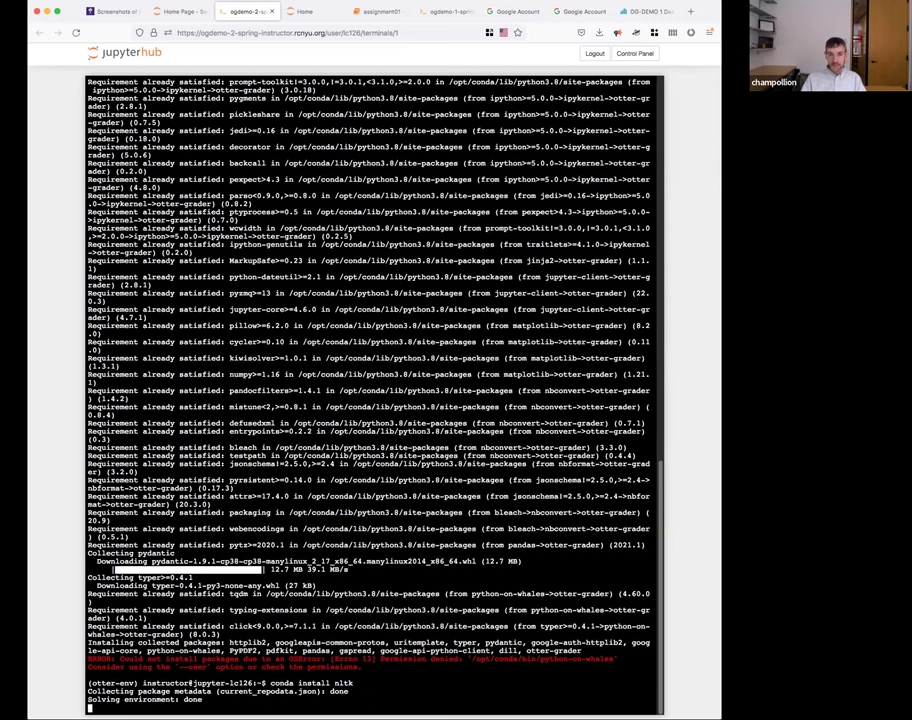
key(Return)
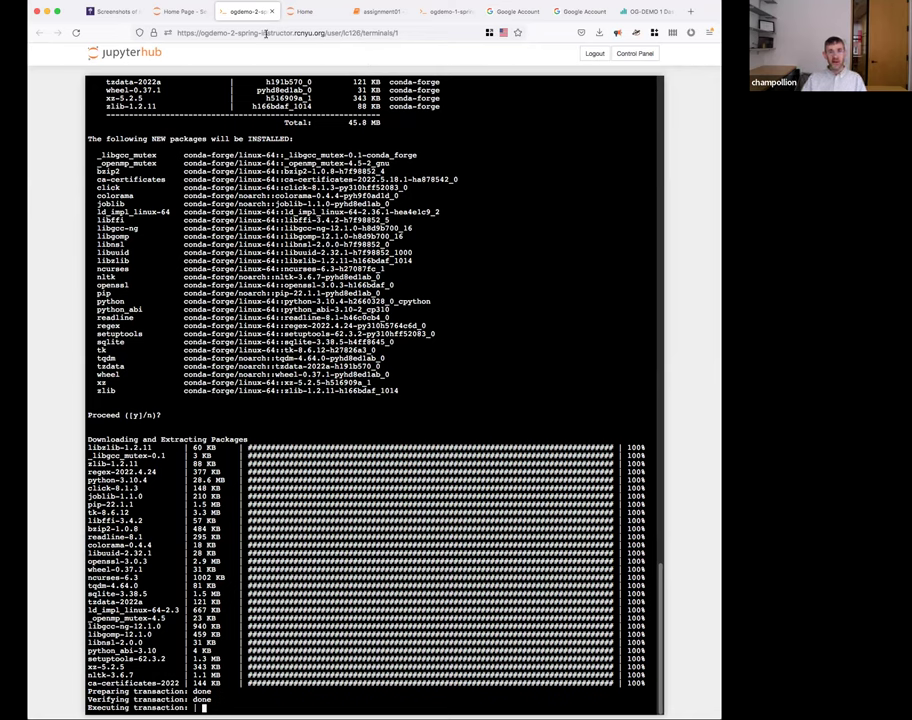
Change the site address from ogdemo-2 to ogdemo-1 to load the instructor site.
click(165, 16)
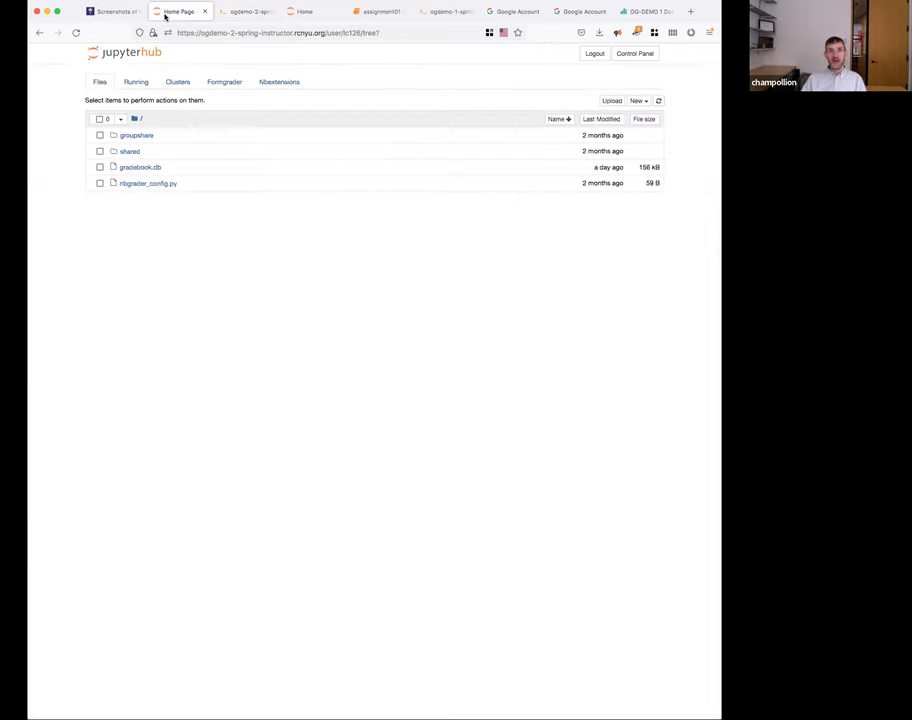
click(232, 33)
click(240, 33)
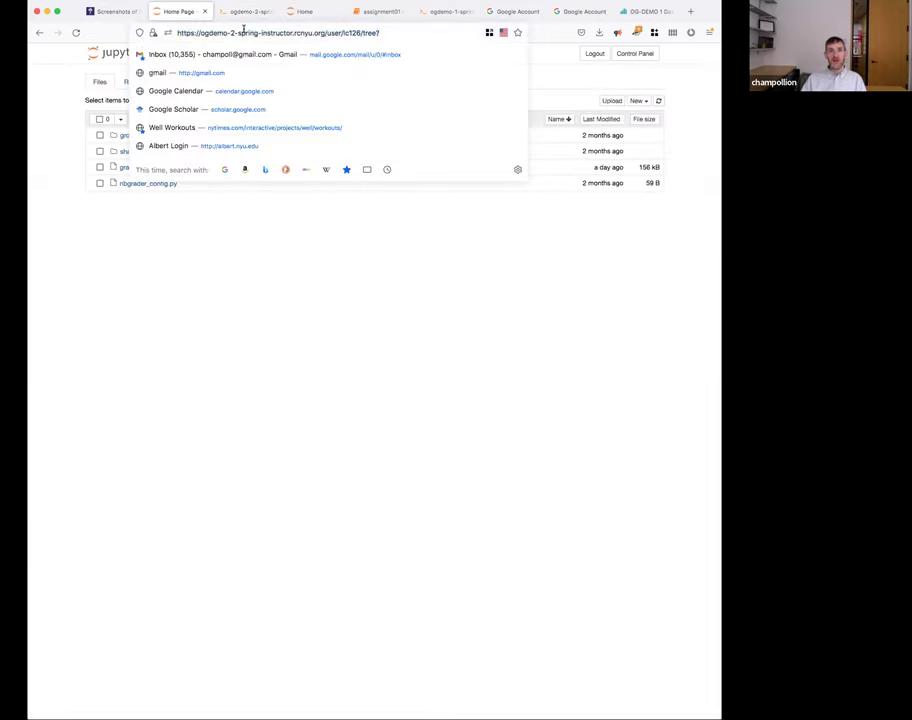
key(BackSpace)
text(1)
key(Return)
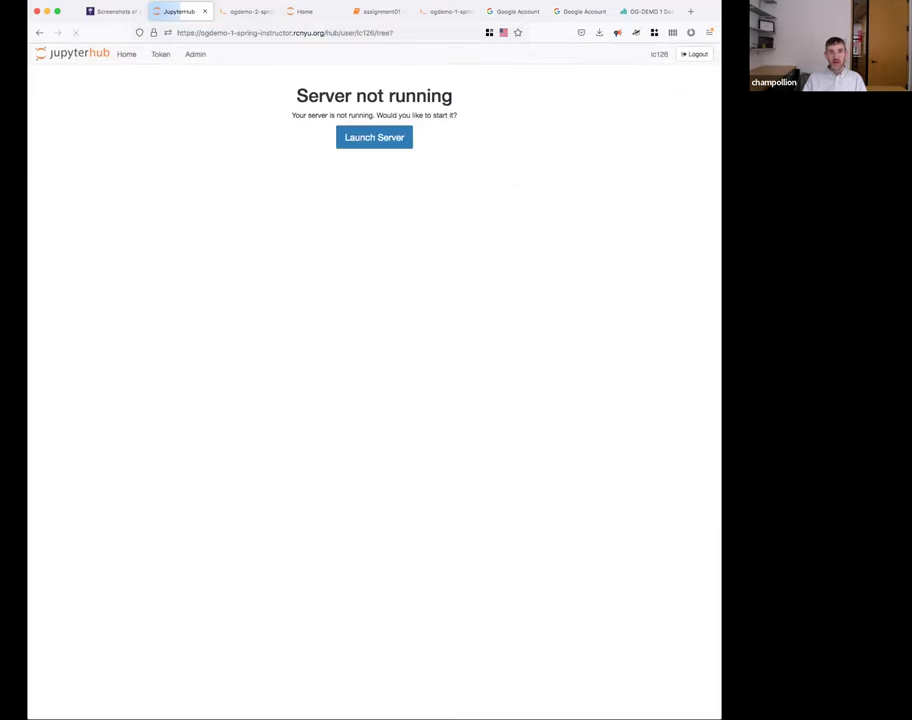
Launch the ogdemo-1 server with the General option, then return to the Brightspace tab.
click(352, 137)
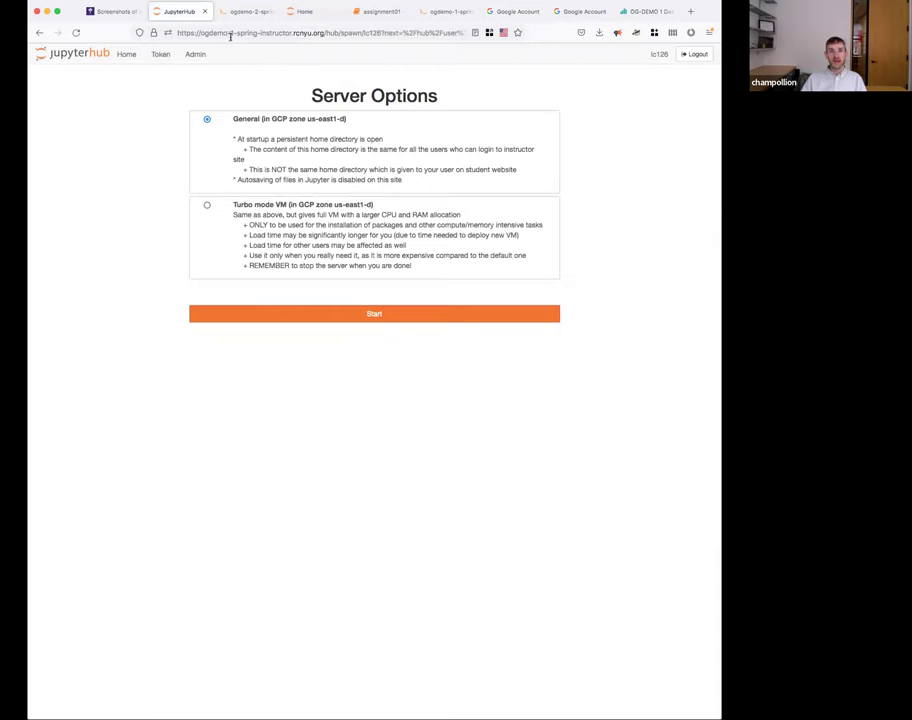
click(372, 313)
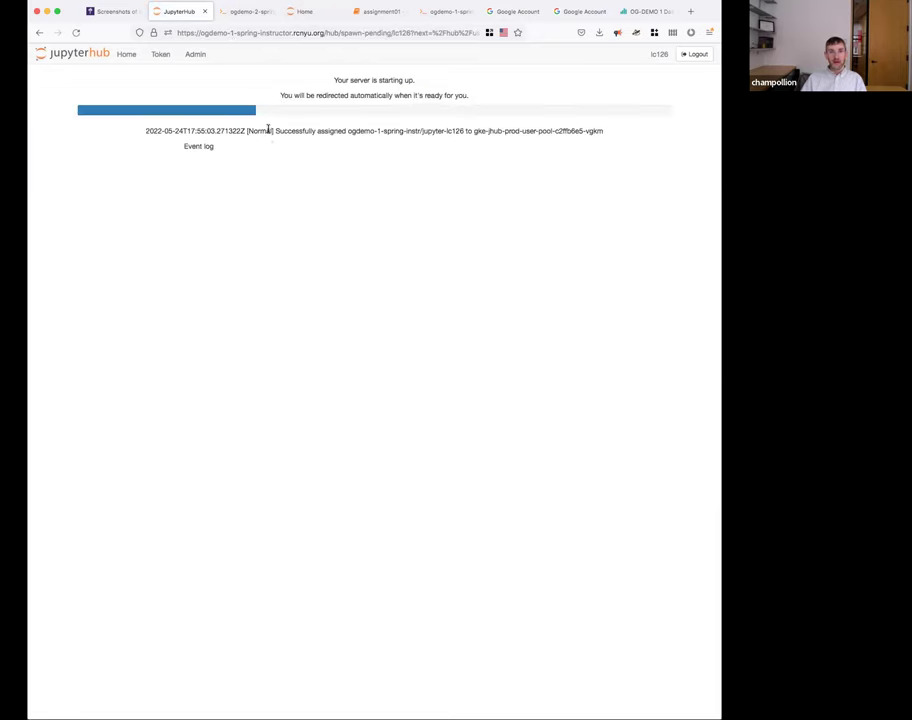
click(110, 11)
drag(145, 240, 106, 248)
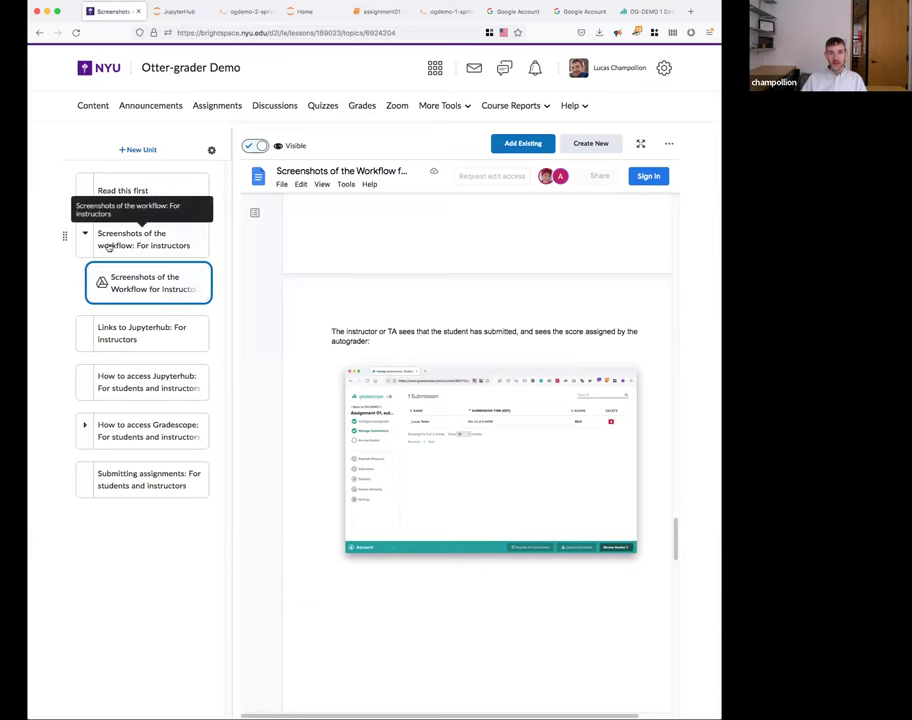
Browse the Jupyterhub, Gradescope and 'Links to Jupyterhub: For instructors' pages, then return to JupyterHub.
click(142, 382)
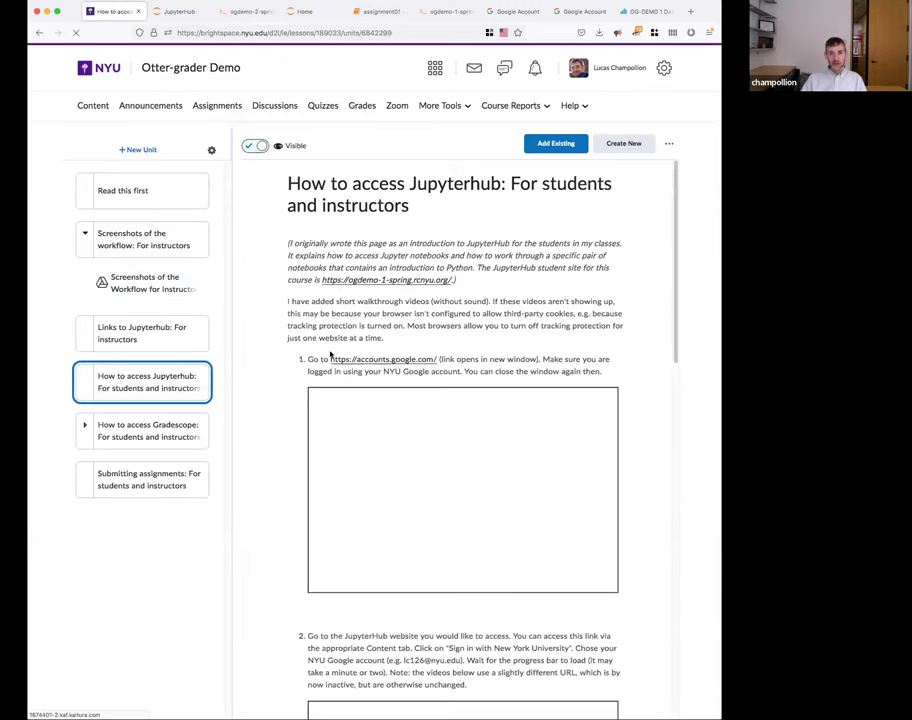
scroll(420, 370, down, 5)
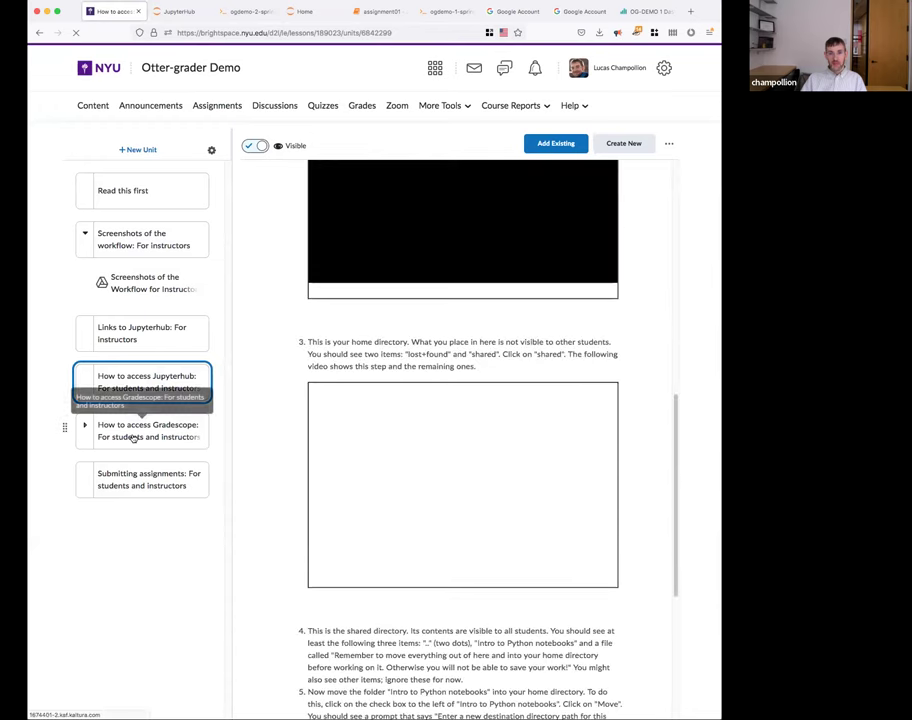
click(133, 438)
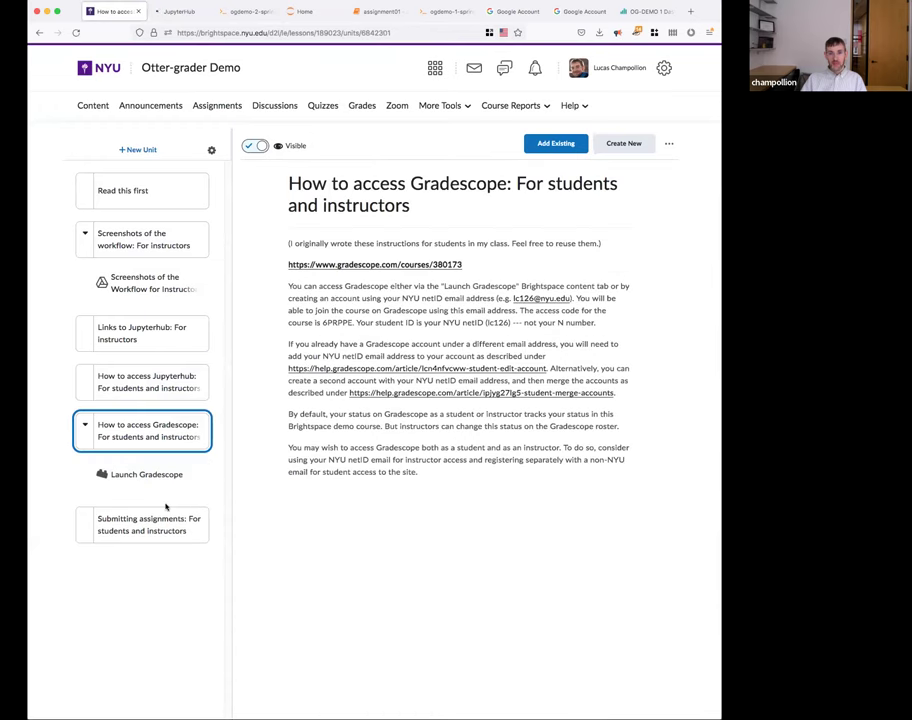
click(130, 339)
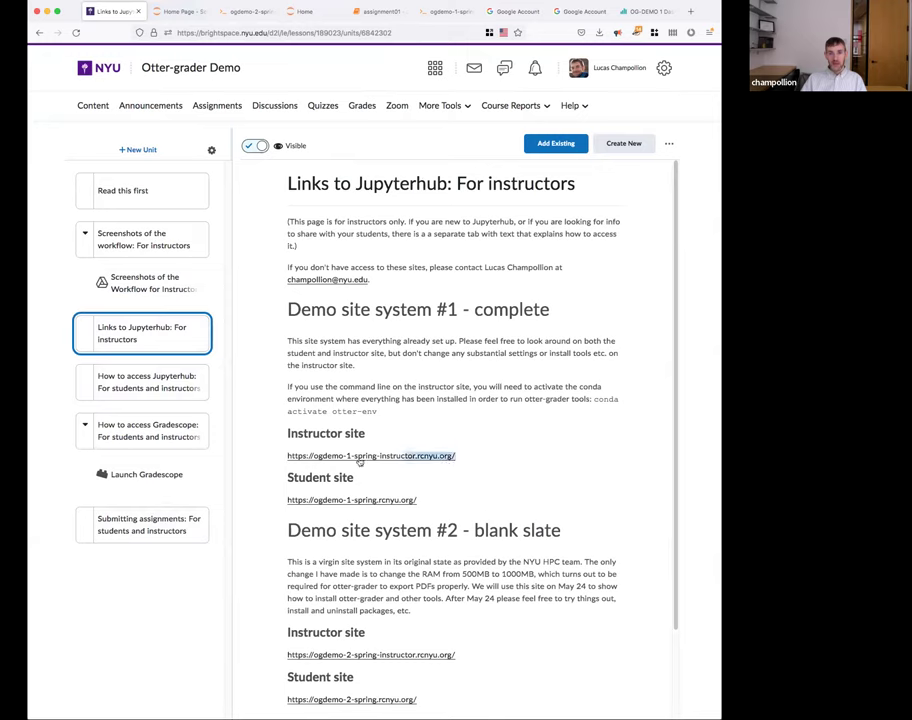
click(180, 12)
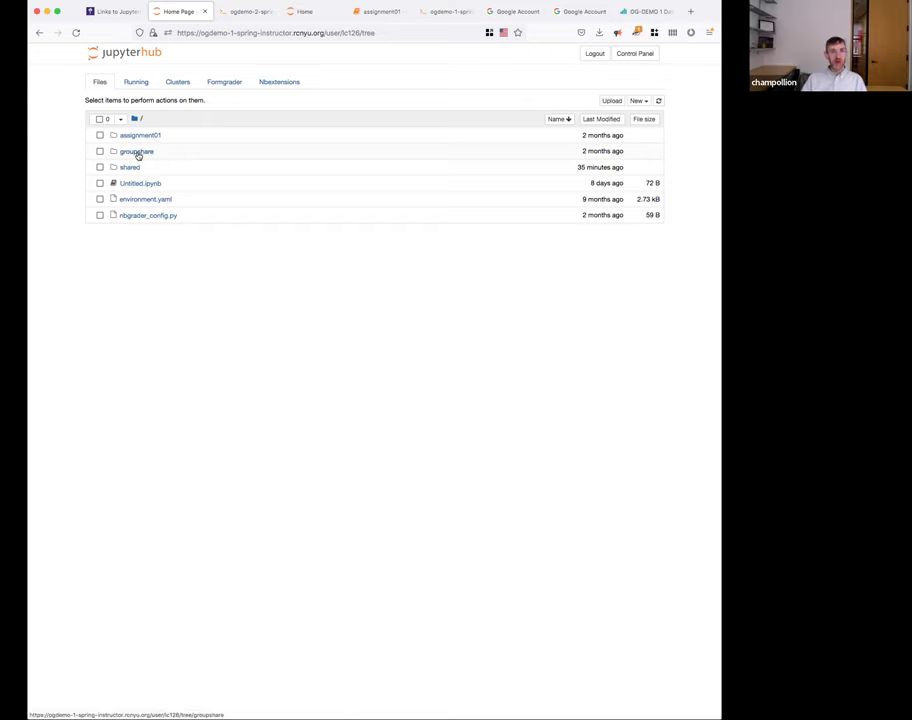
Open groupshare and then the folder shared with coinstructors.
click(138, 153)
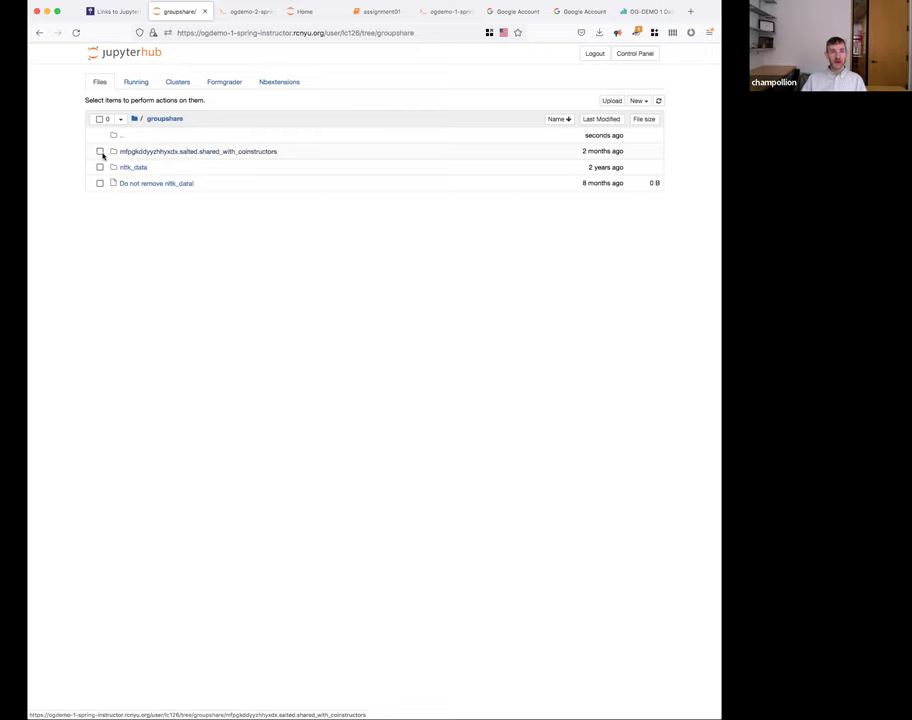
click(100, 152)
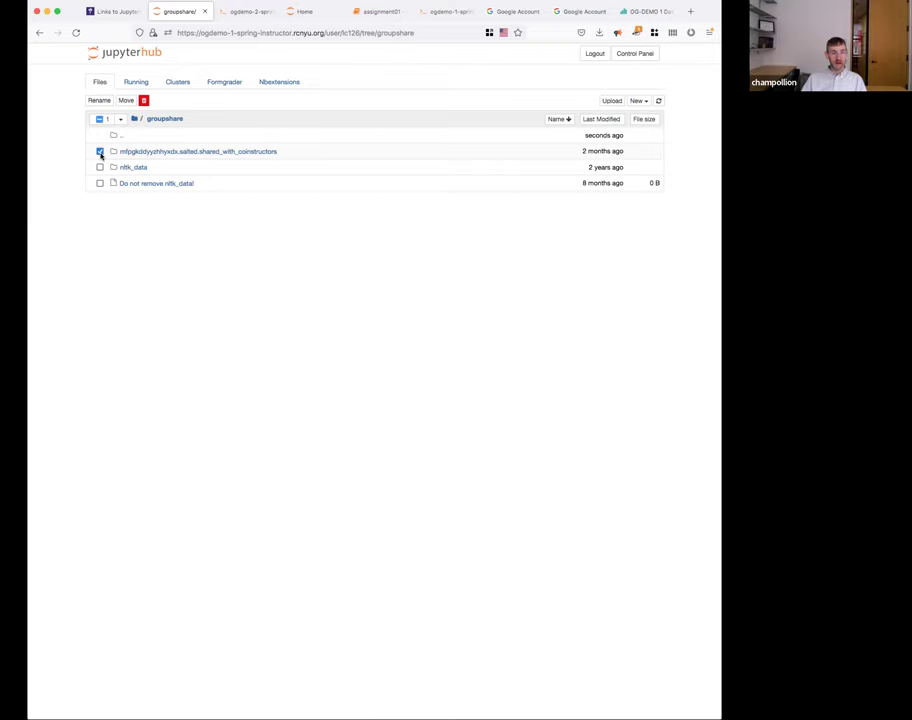
click(100, 152)
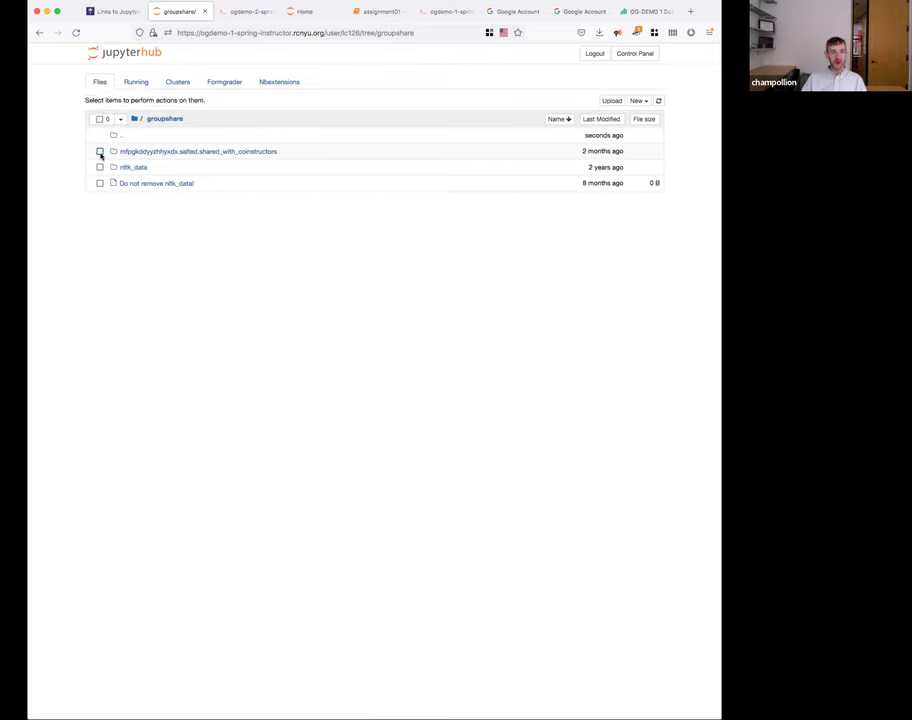
click(153, 153)
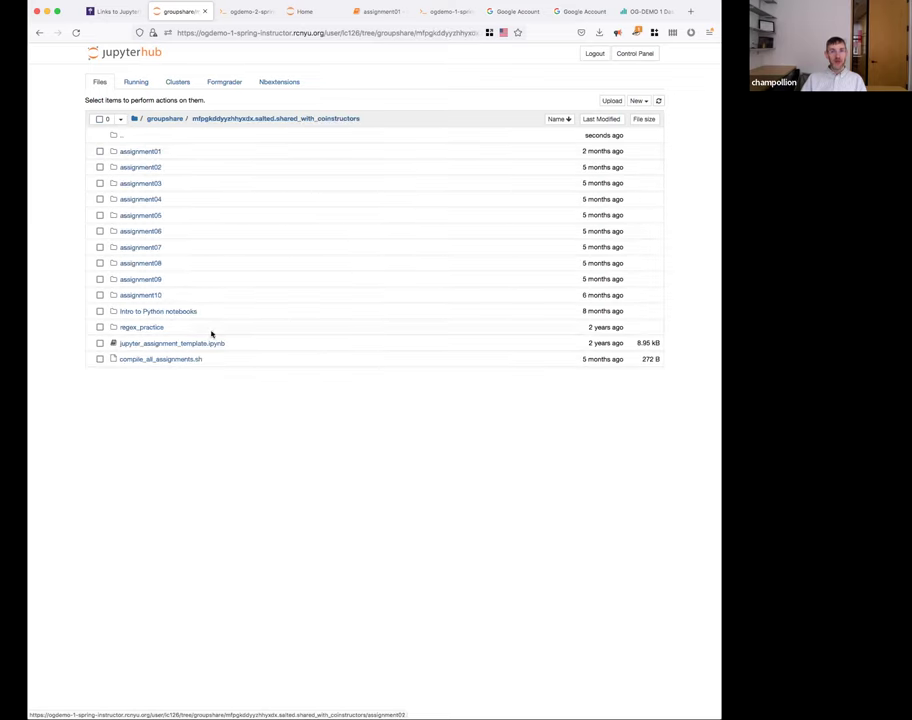
drag(395, 118, 191, 119)
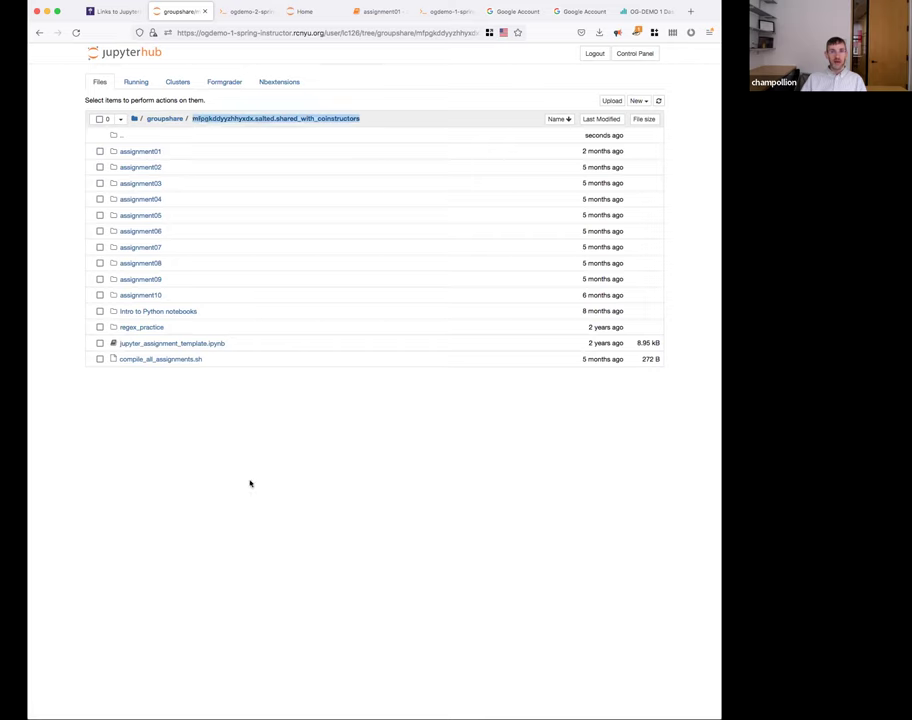
click(176, 431)
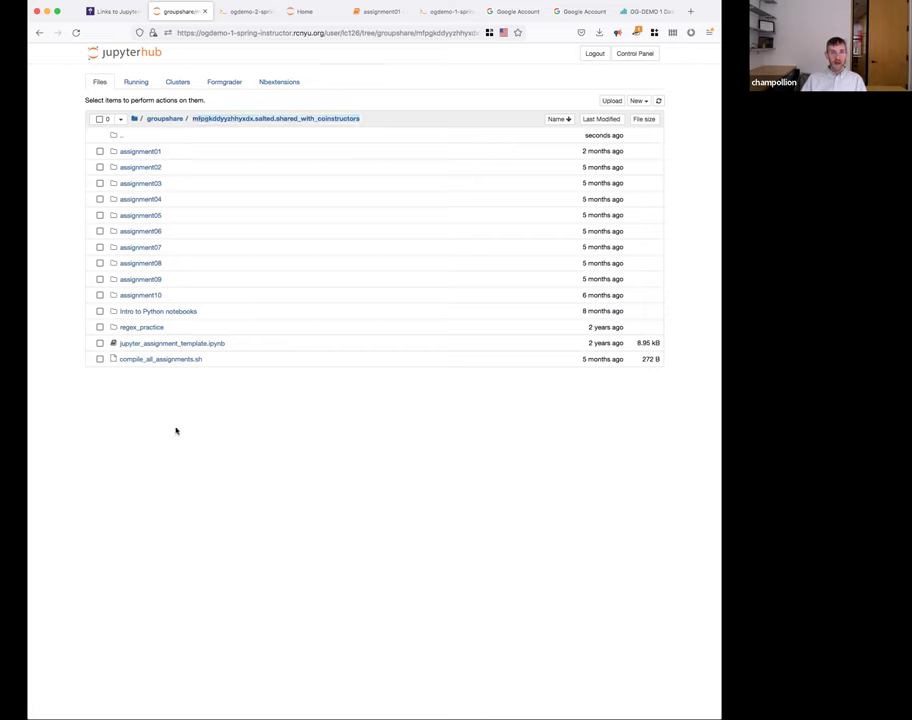
Open assignment01 and select assignment01.ipynb and the dist folder.
click(138, 152)
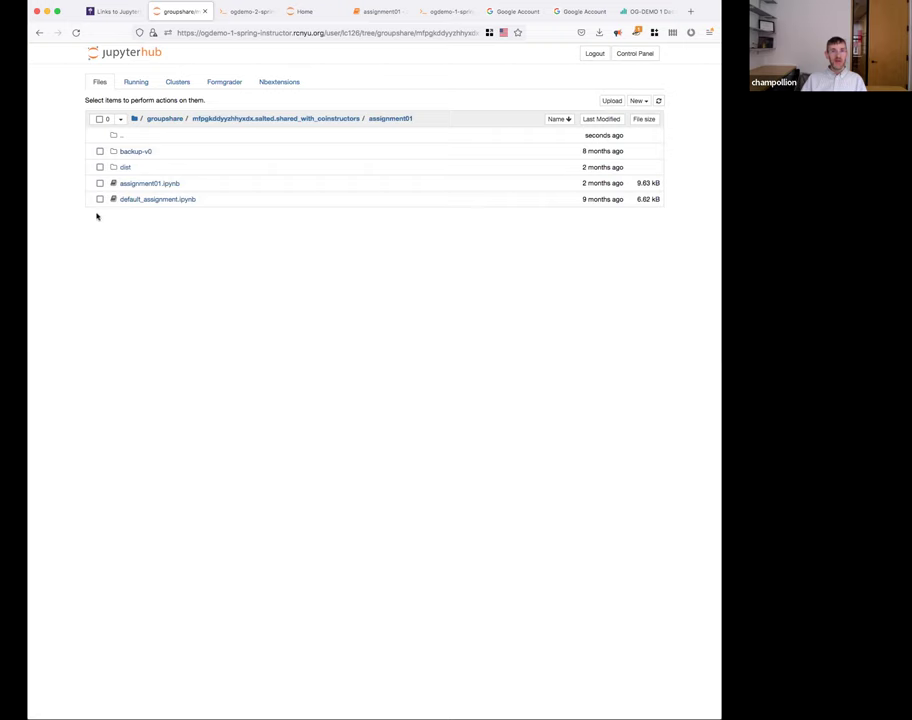
click(99, 183)
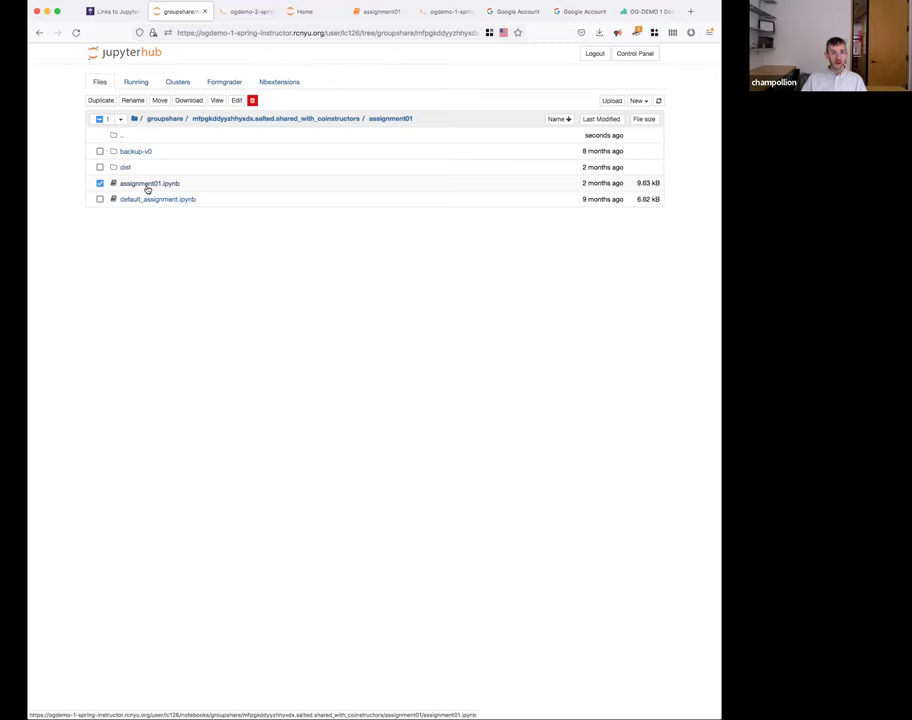
click(100, 168)
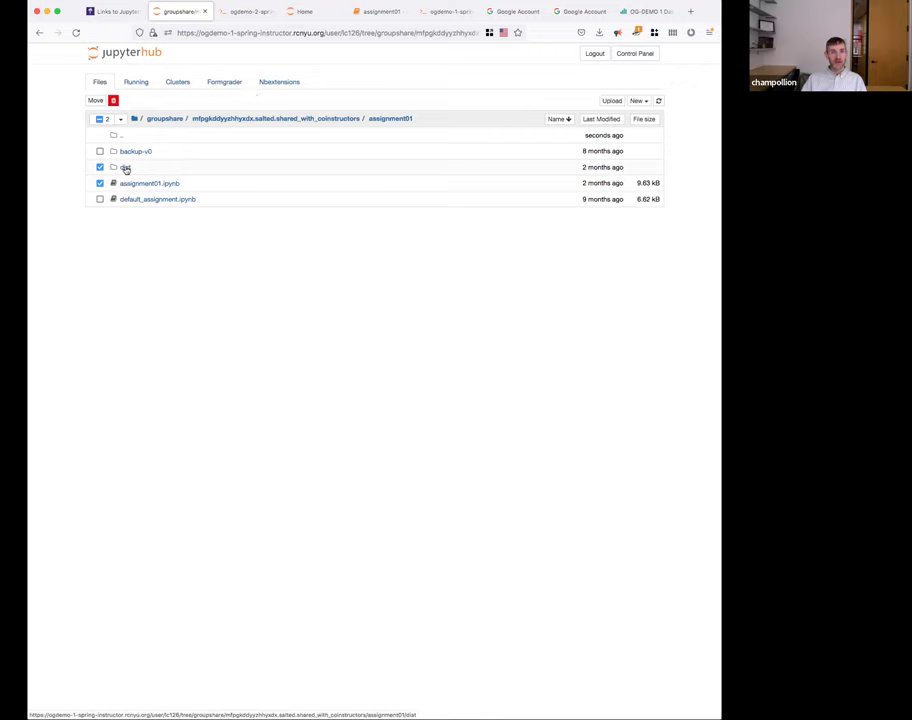
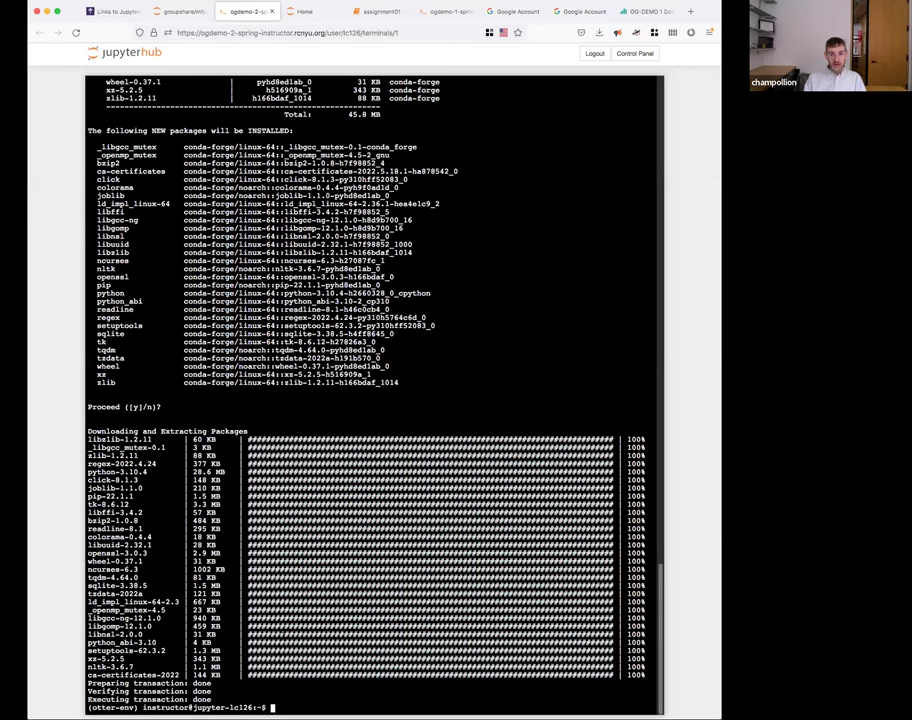
In the terminal, enter groupshare, list its contents and create a secret_asdf folder.
text(share)
key(Return)
text(ls)
key(Return)
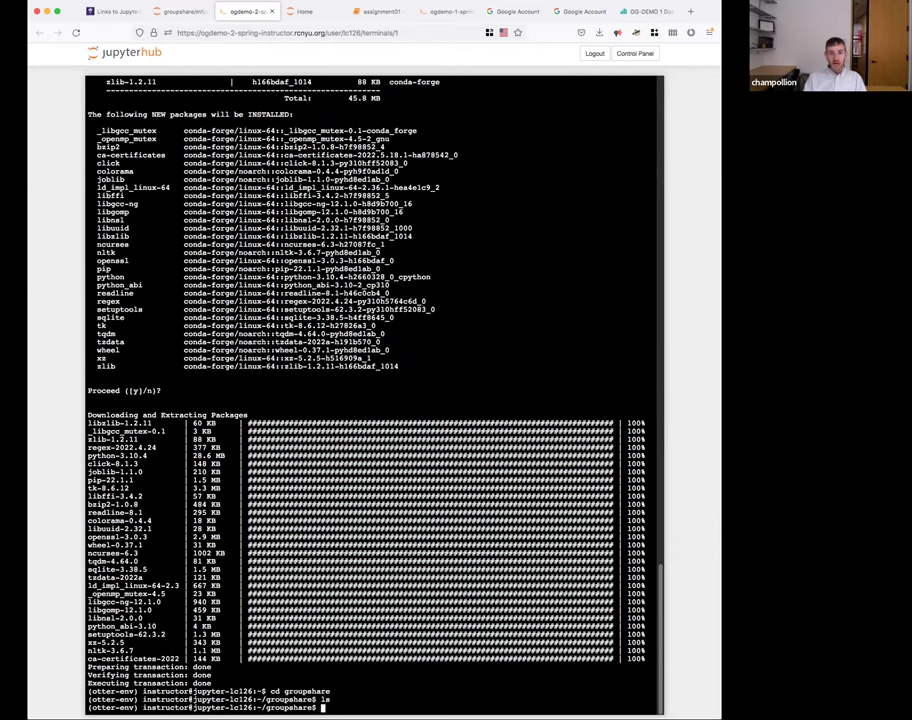
text(mkdir secre)
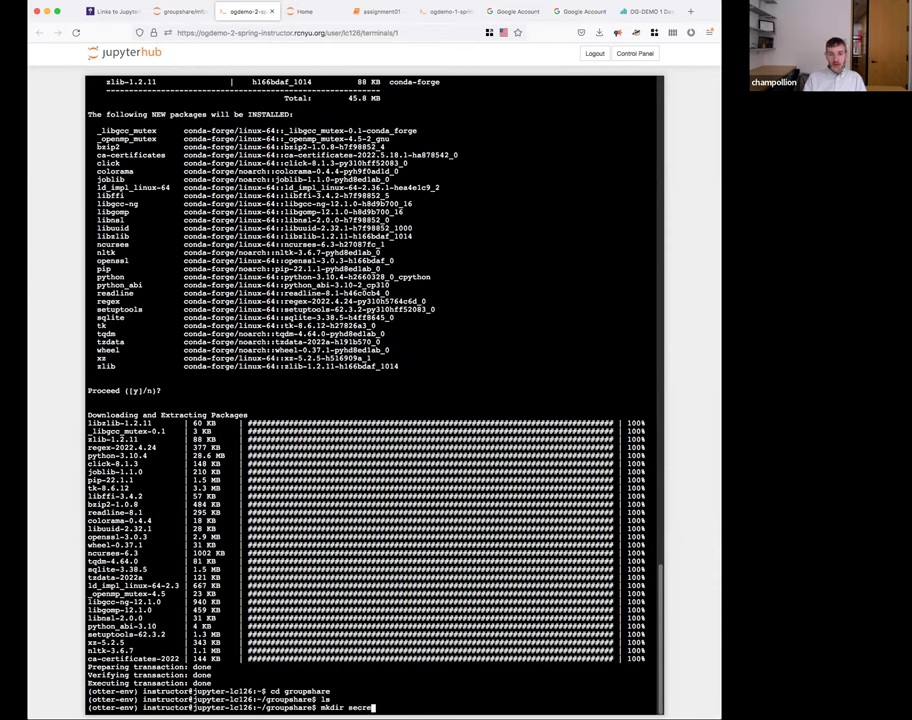
text(t_asdf)
key(Return)
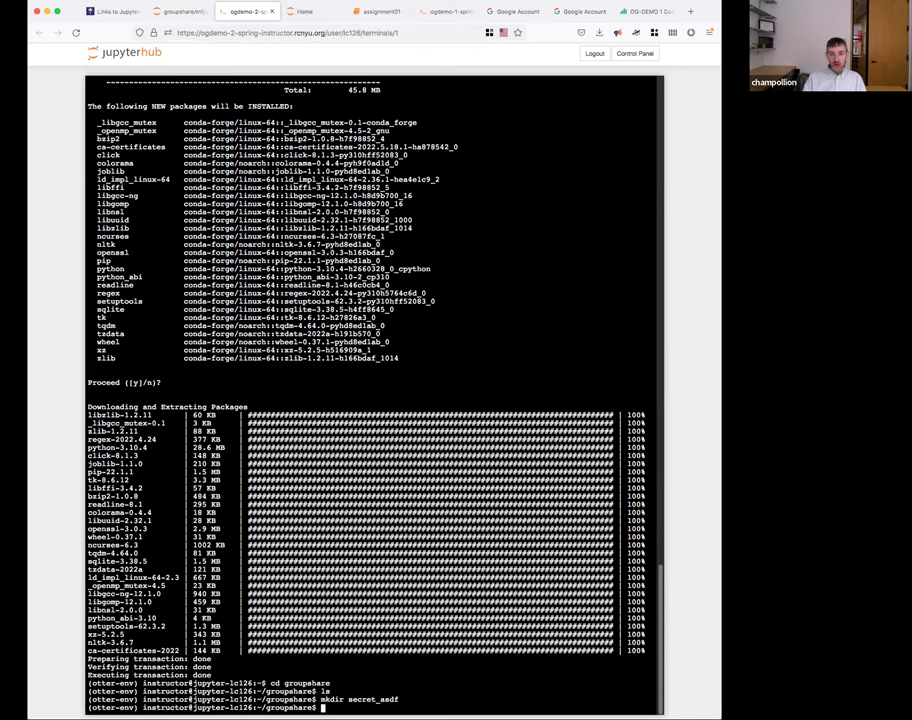
Move into secret_asdf, create an assignment01 folder, and cd into it.
text(cd se)
key(Tab)
key(Return)
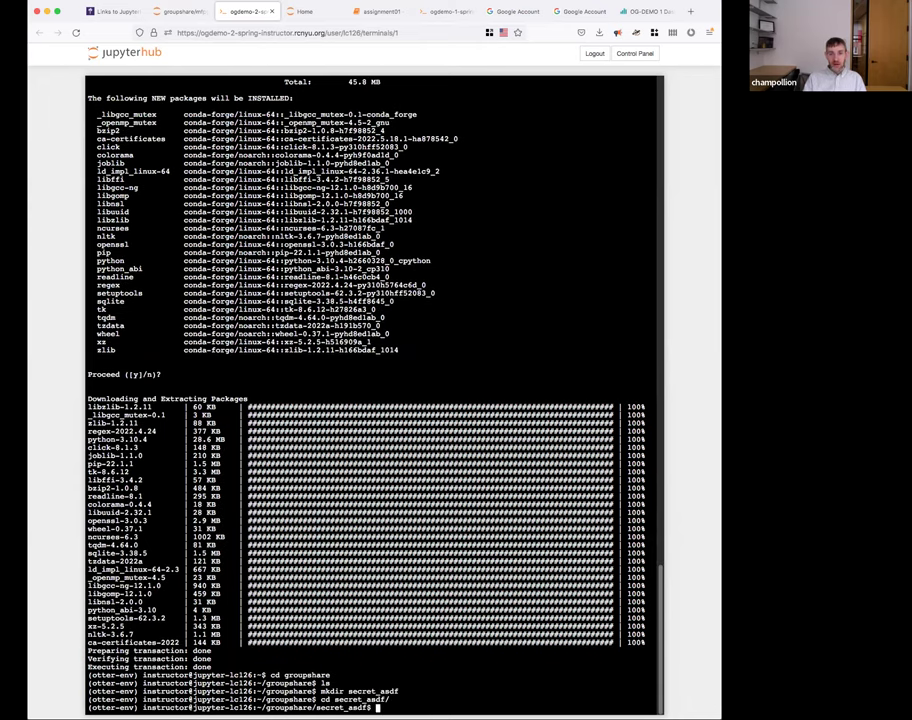
text(mkdir assignment01)
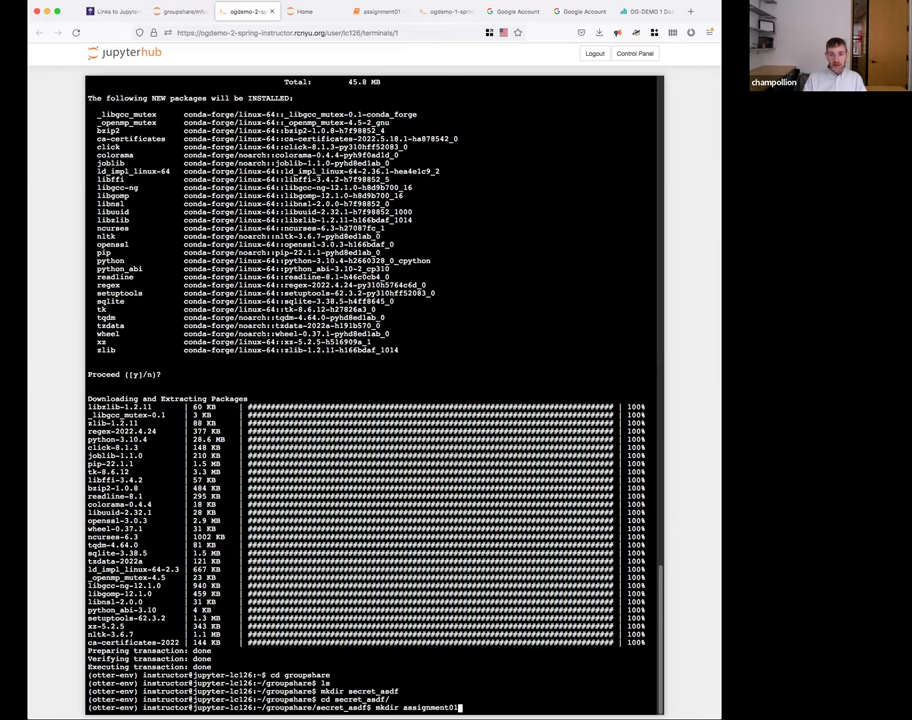
key(Return)
text(cd assig)
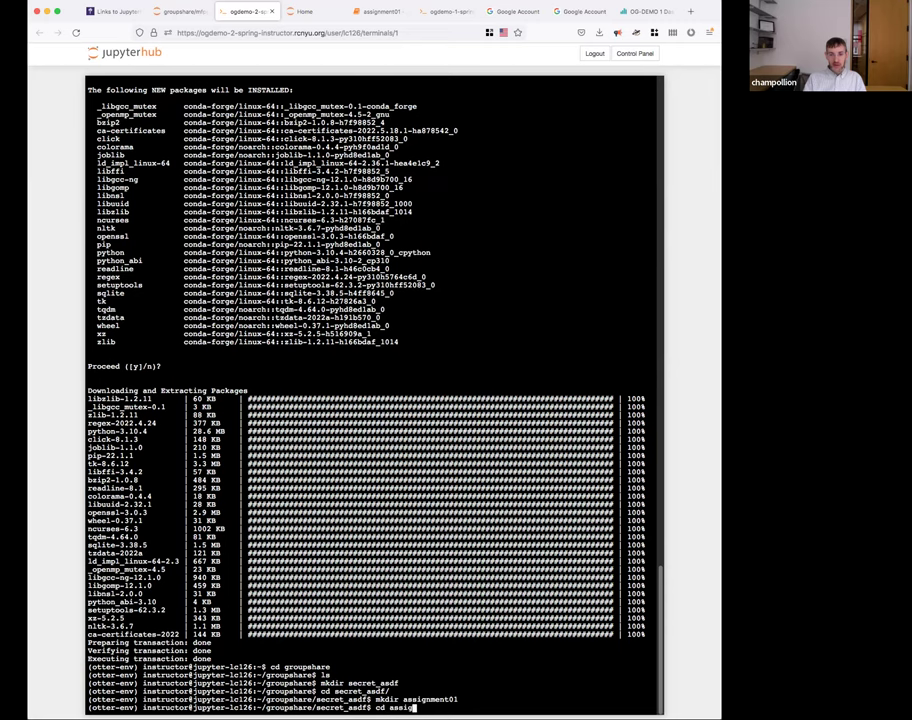
key(Tab)
key(Return)
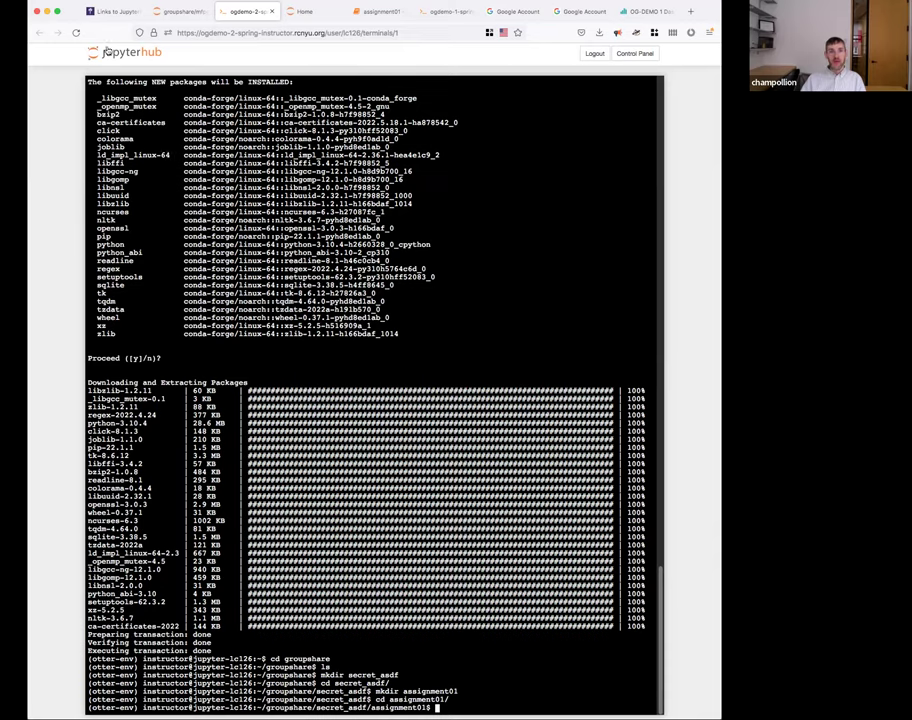
Browse from the home file list to groupshare/secret_asdf/assignment01.
click(119, 54)
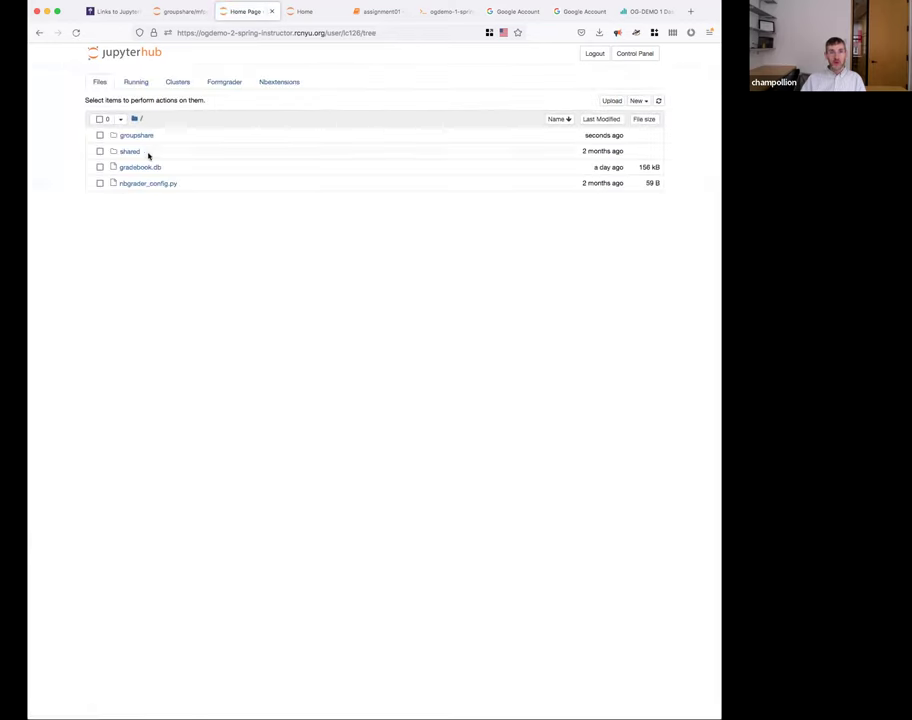
click(139, 137)
click(140, 152)
click(140, 152)
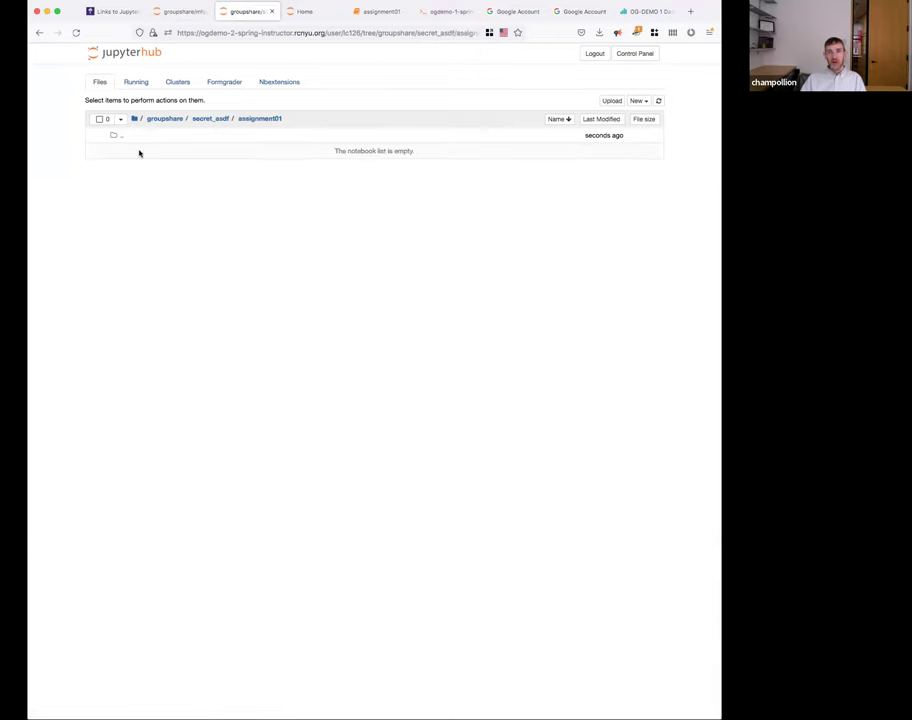
Open and dismiss the New menu, then switch to the shared assignment01 folder tab.
click(641, 101)
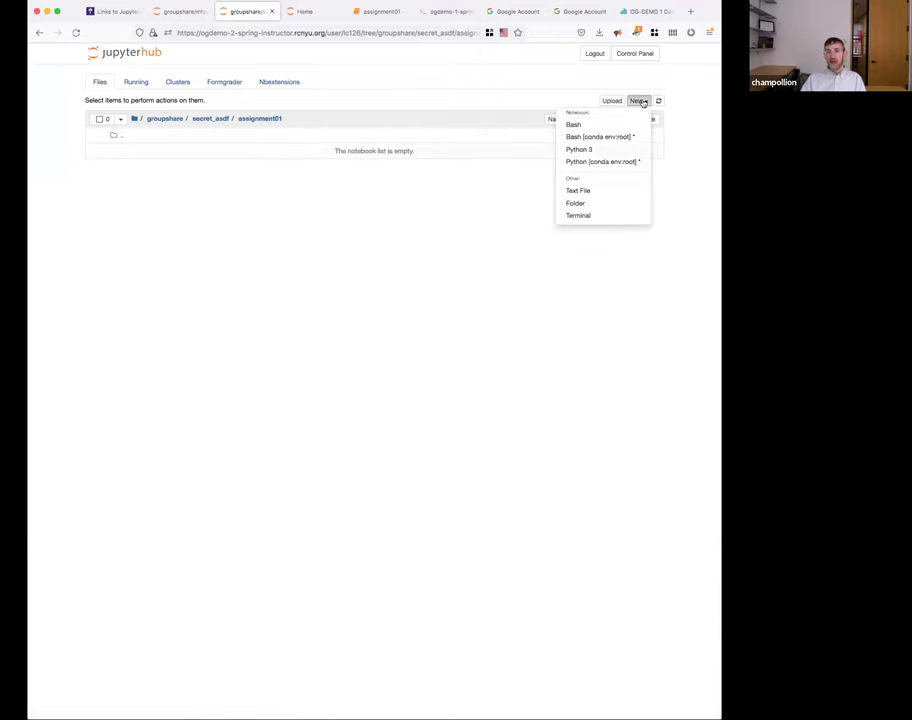
click(641, 101)
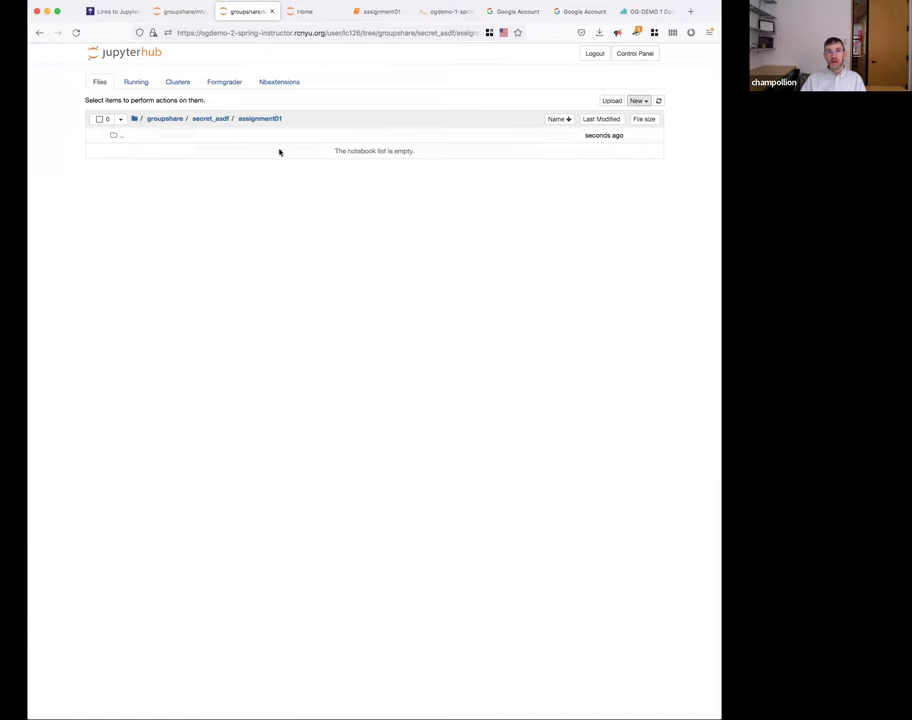
click(641, 101)
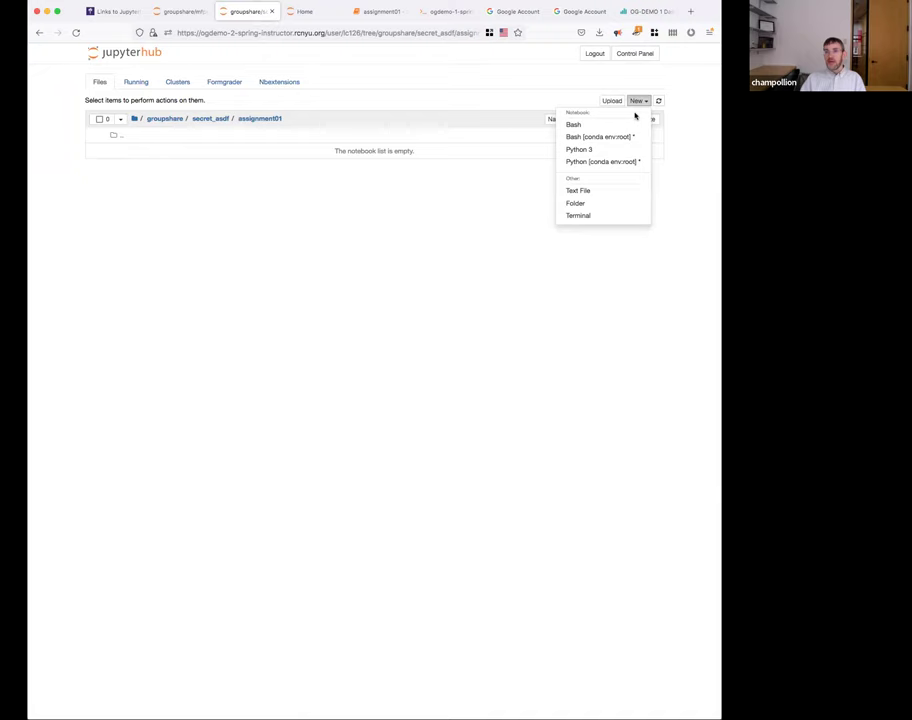
click(381, 151)
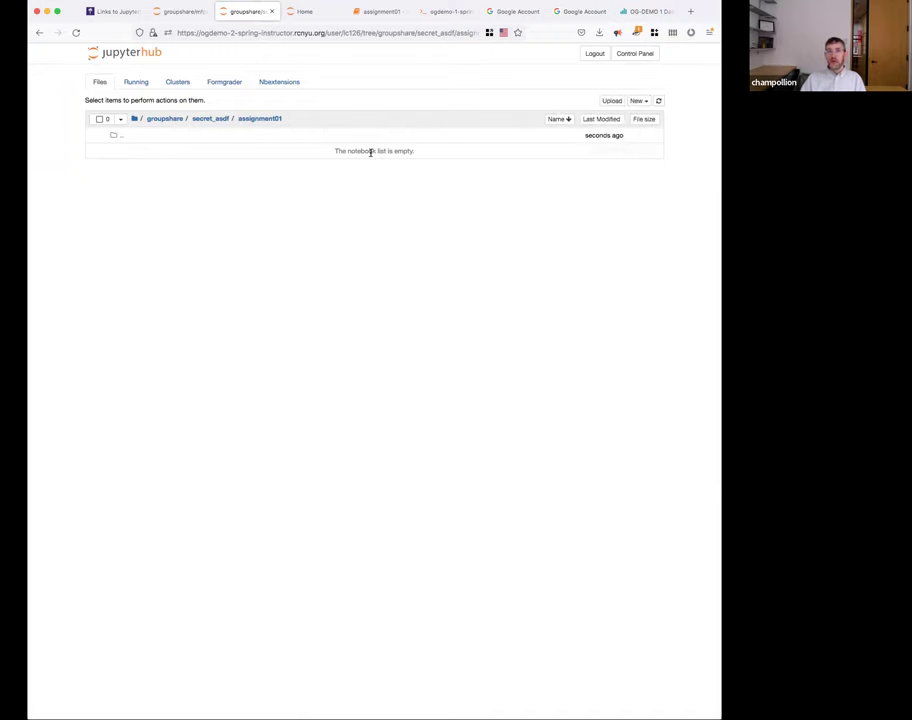
click(177, 12)
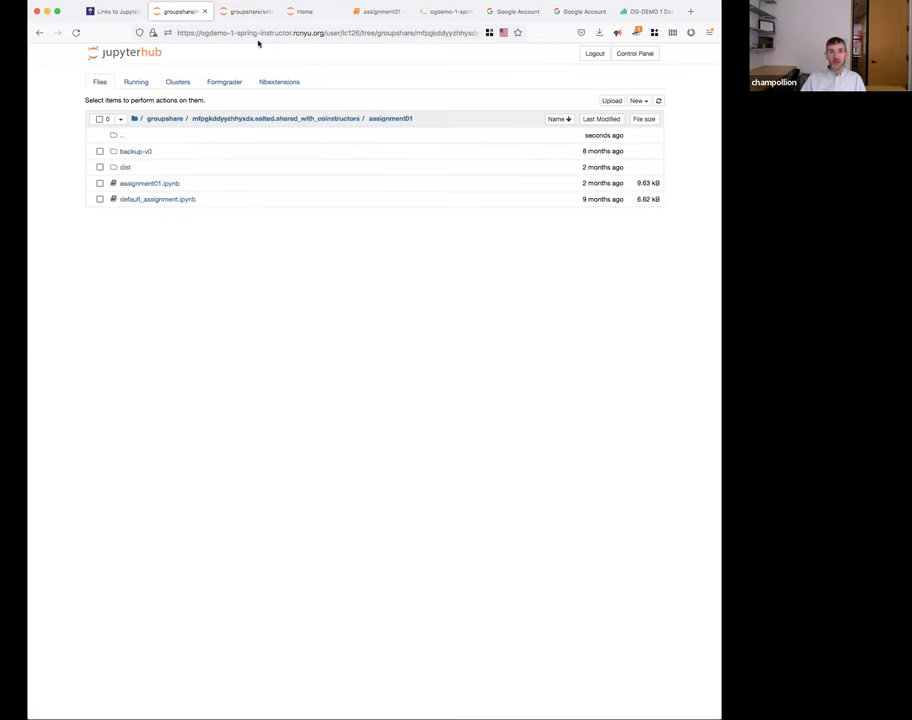
Open assignment01.ipynb and select the text of its assignment config cell.
click(147, 184)
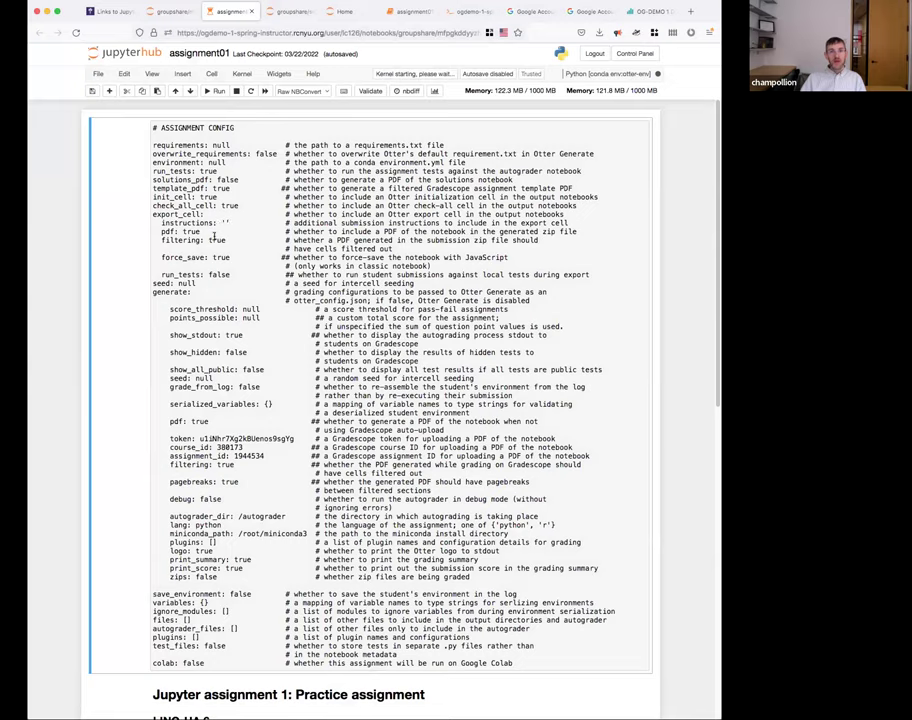
click(210, 180)
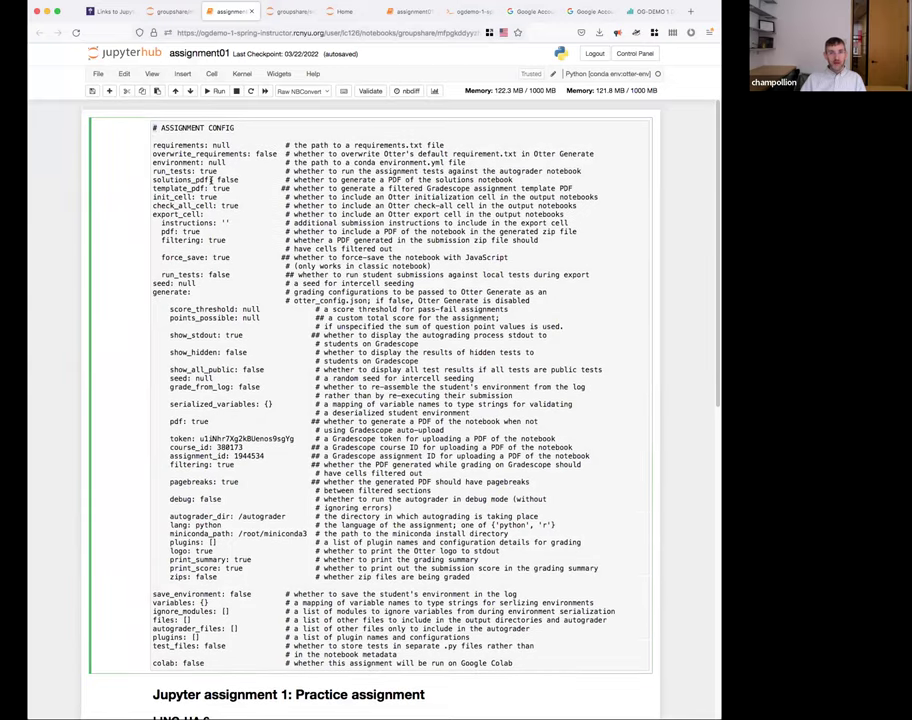
key(ctrl+a)
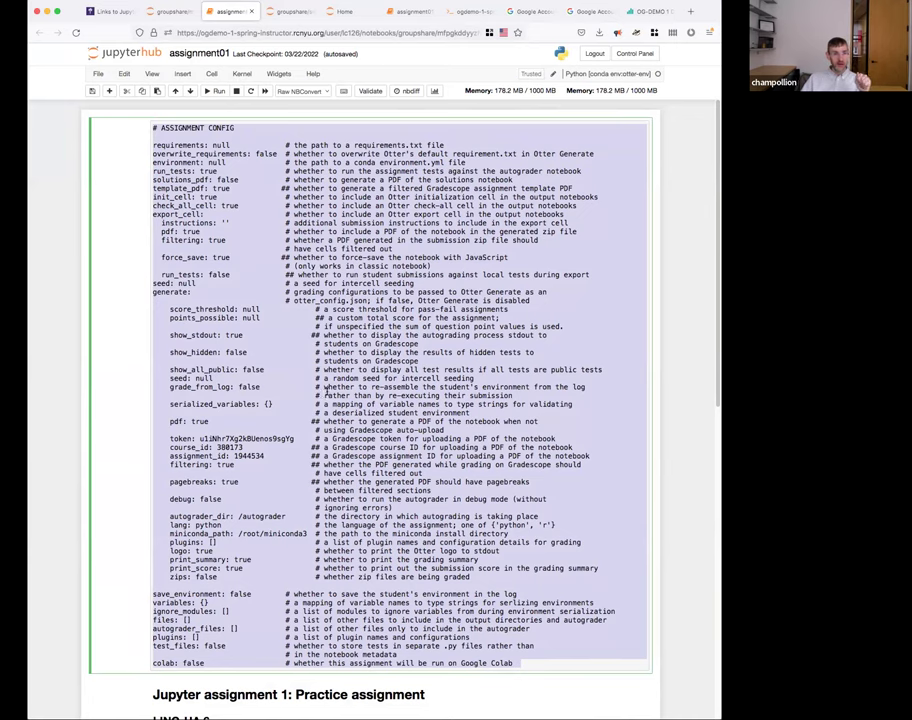
click(525, 660)
drag(525, 660, 116, 126)
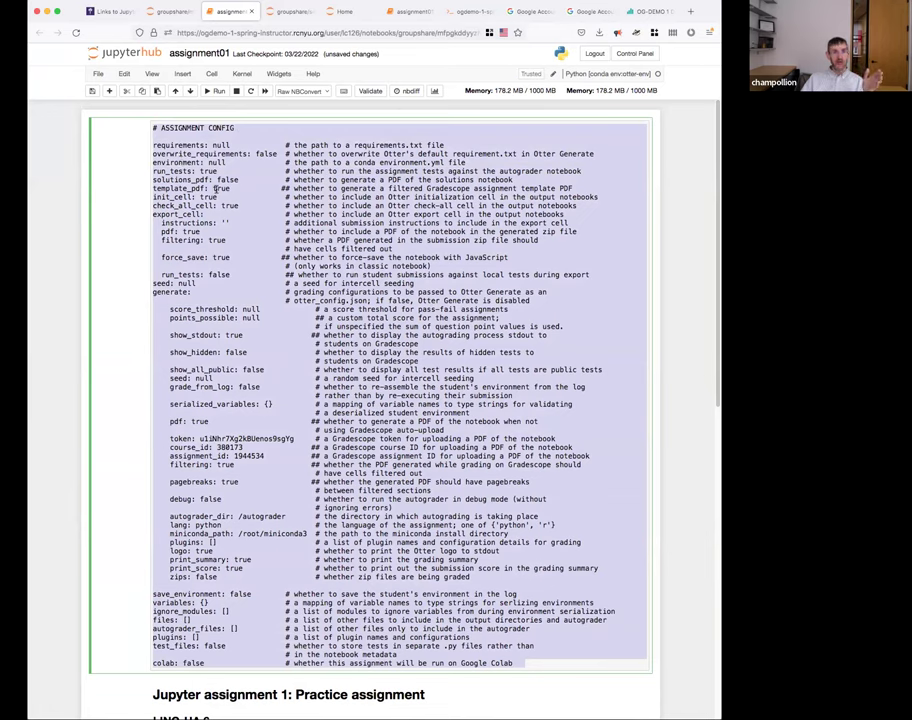
drag(121, 100, 478, 666)
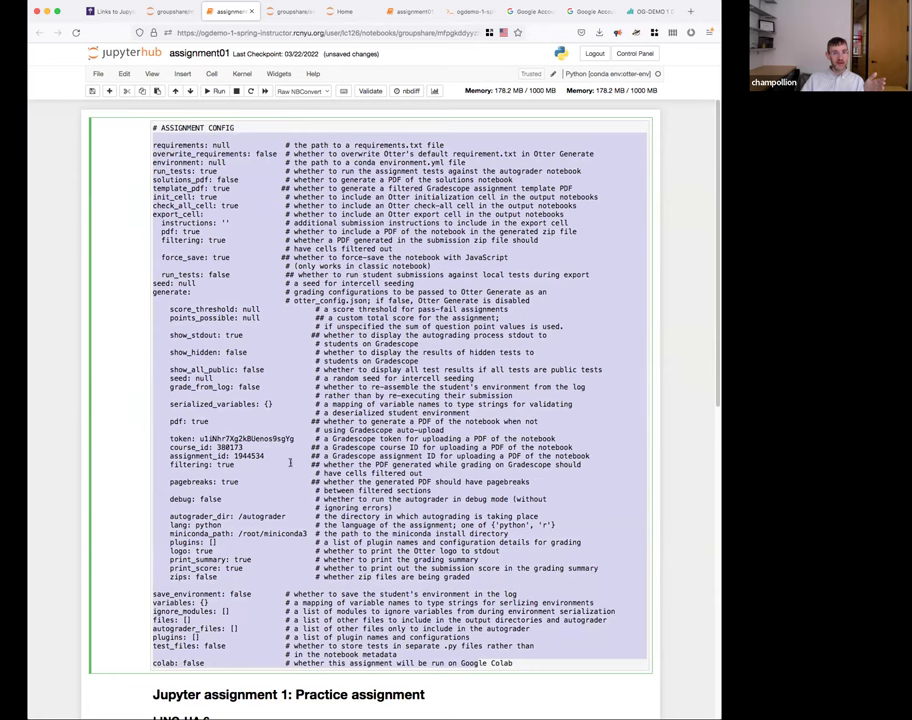
click(155, 172)
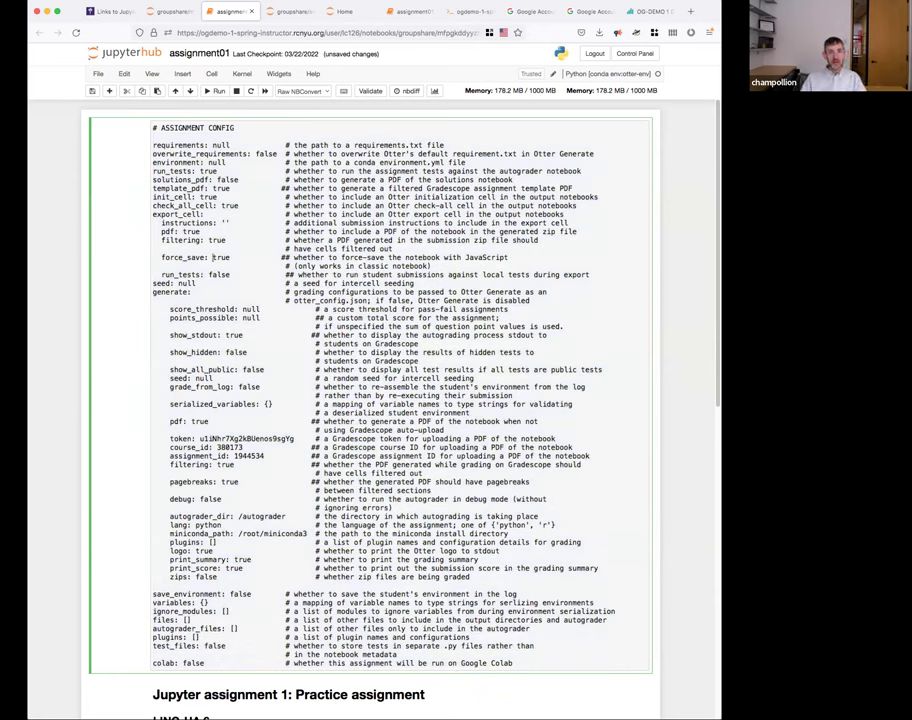
Change force_save to false, then undo it back to true.
double_click(220, 257)
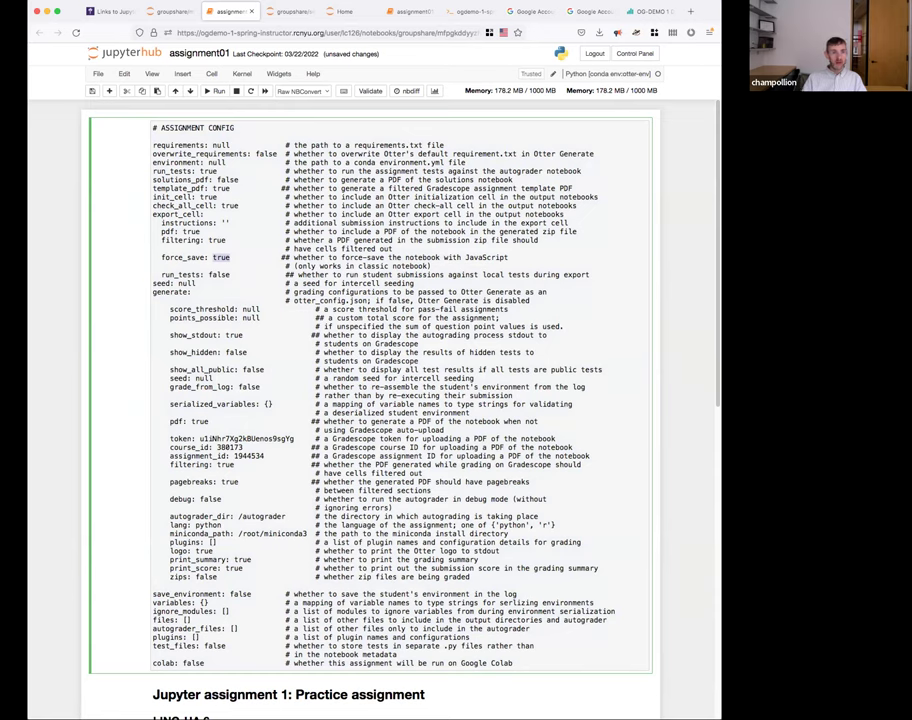
text(false)
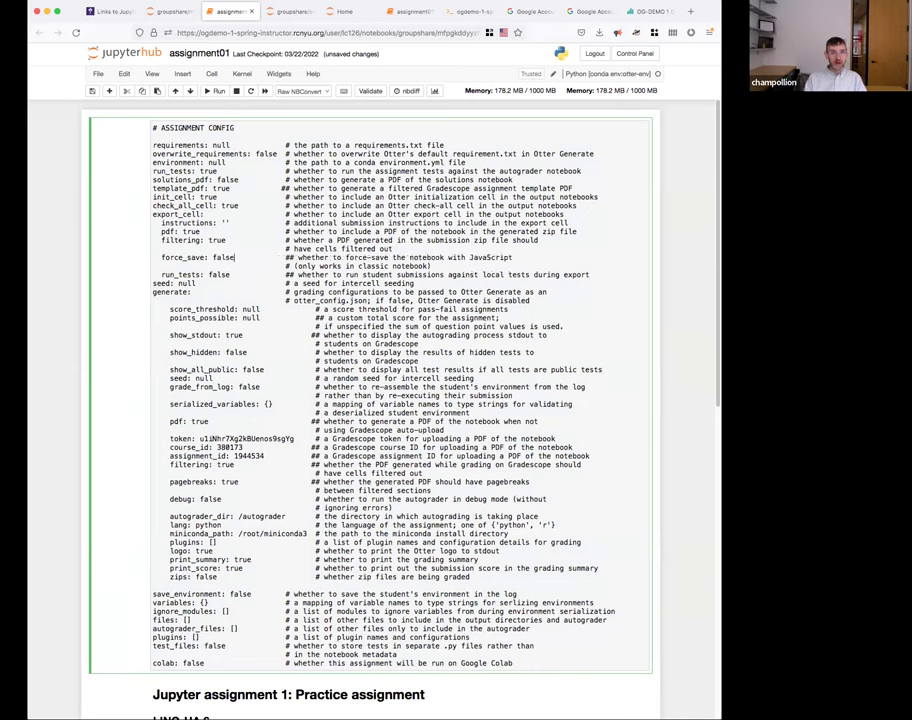
key(ctrl+z)
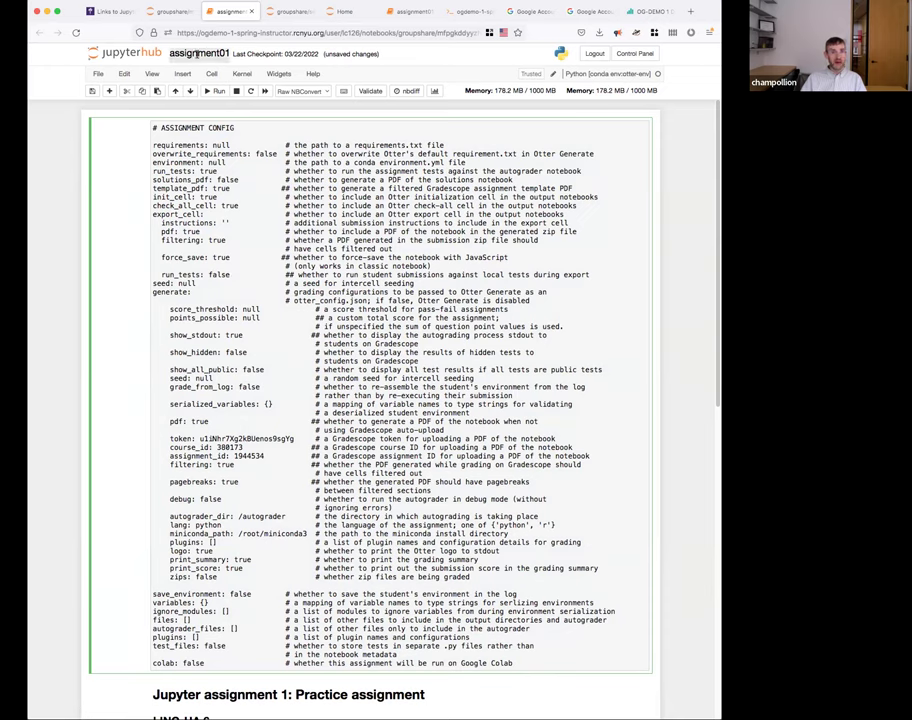
click(233, 33)
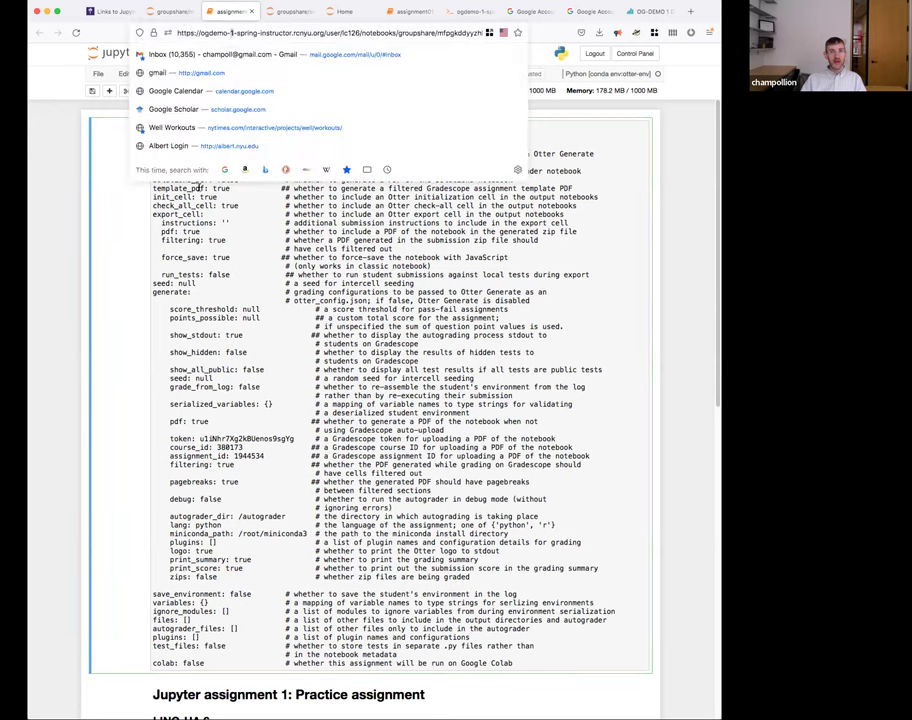
click(179, 283)
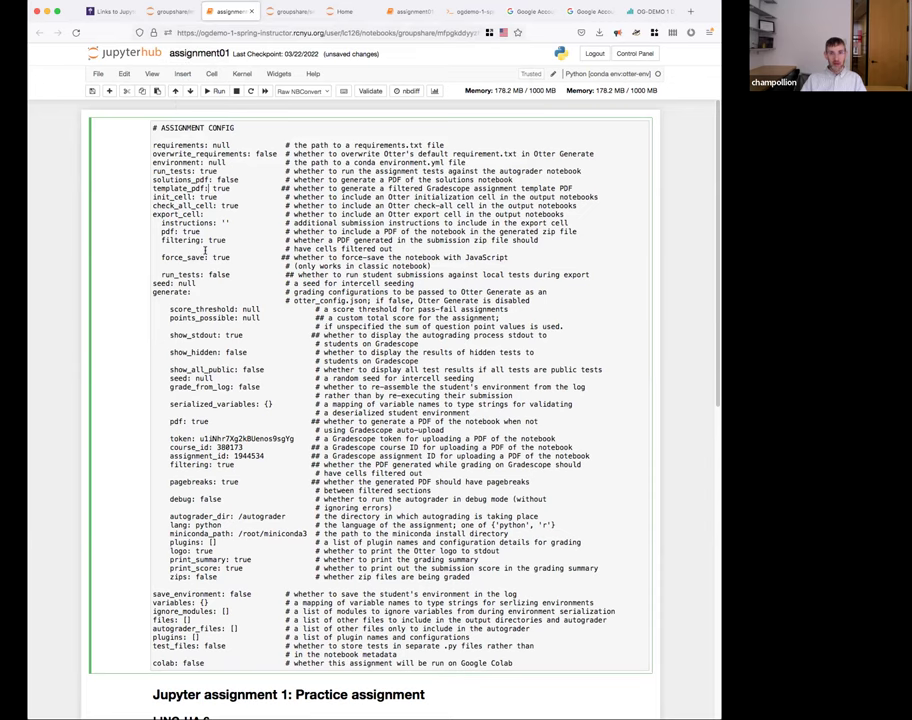
scroll(198, 284, down, 2)
scroll(198, 284, down, 10)
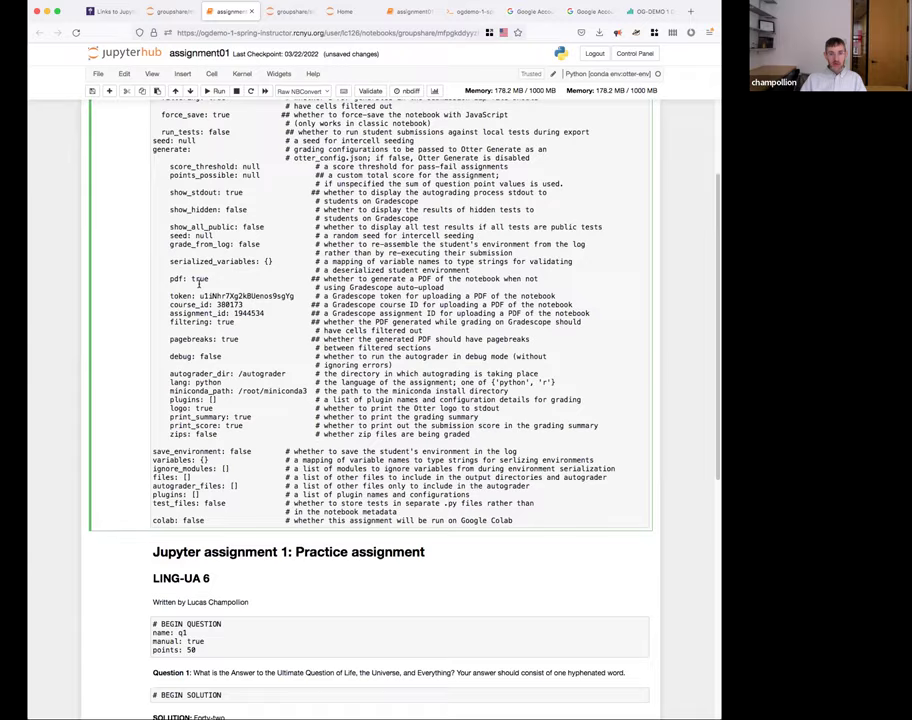
scroll(199, 287, down, 1)
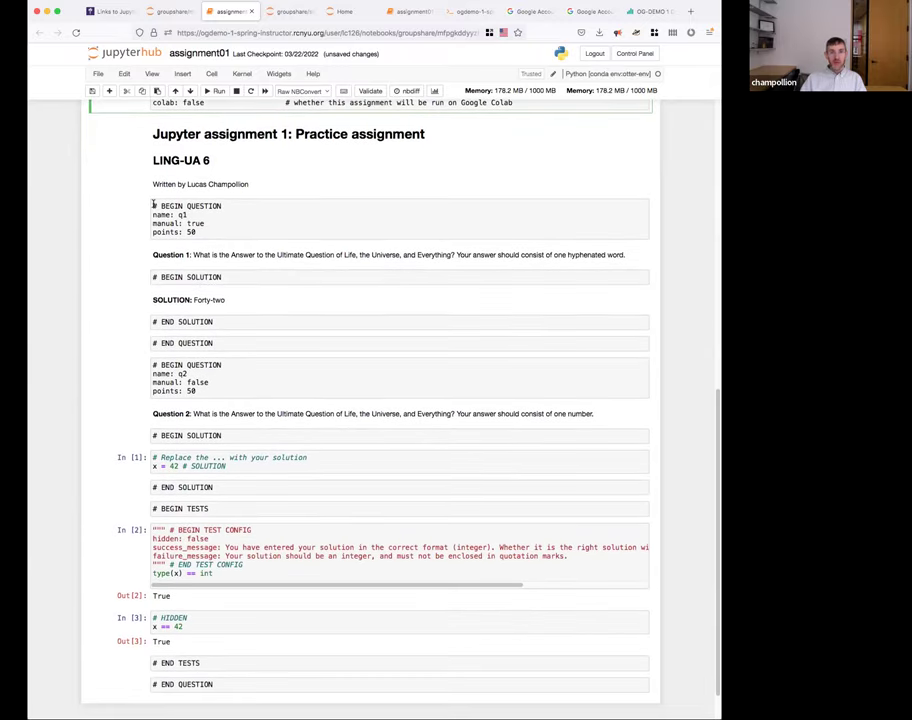
drag(153, 205, 206, 185)
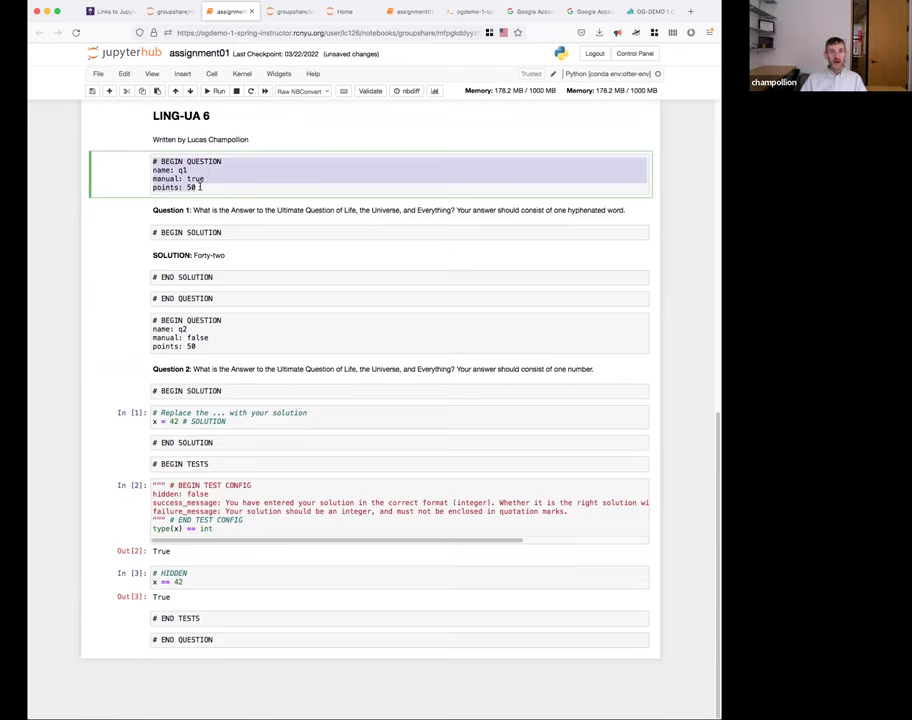
scroll(201, 187, up, 1)
click(206, 198)
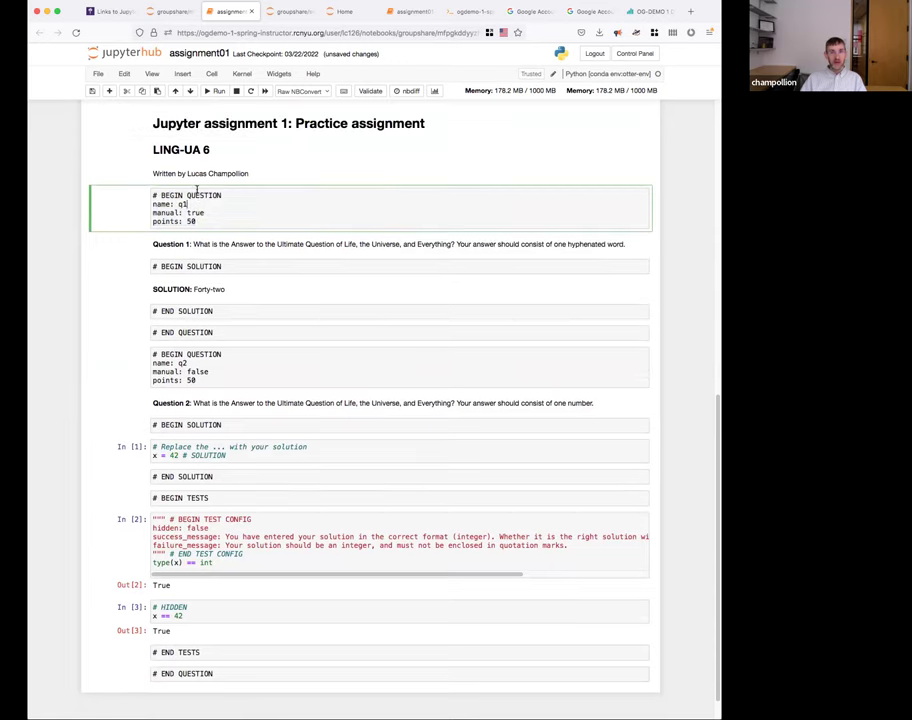
click(153, 220)
triple_click(153, 212)
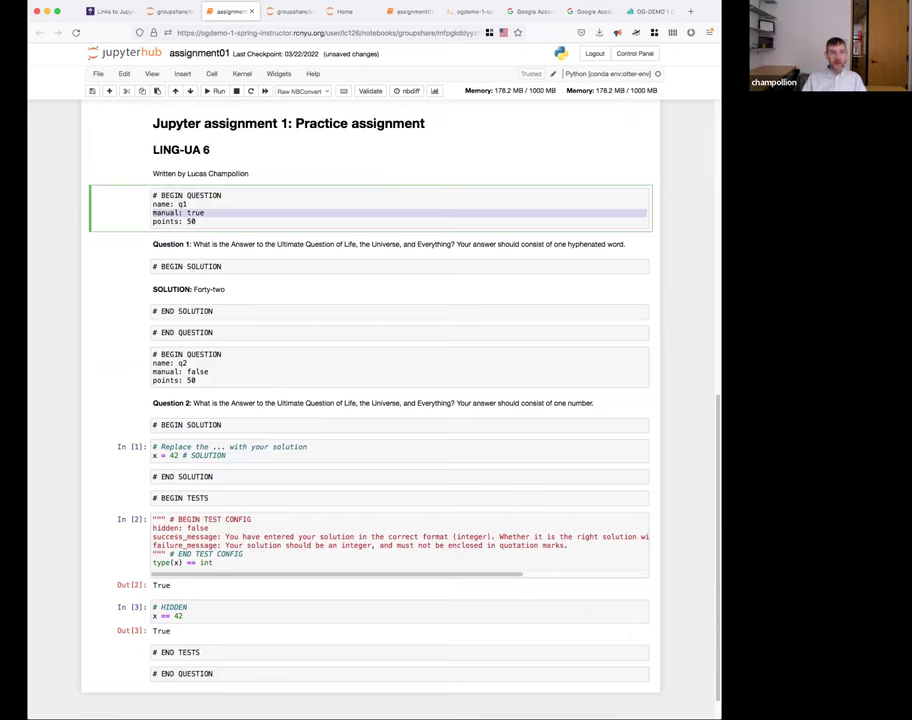
drag(153, 221, 196, 221)
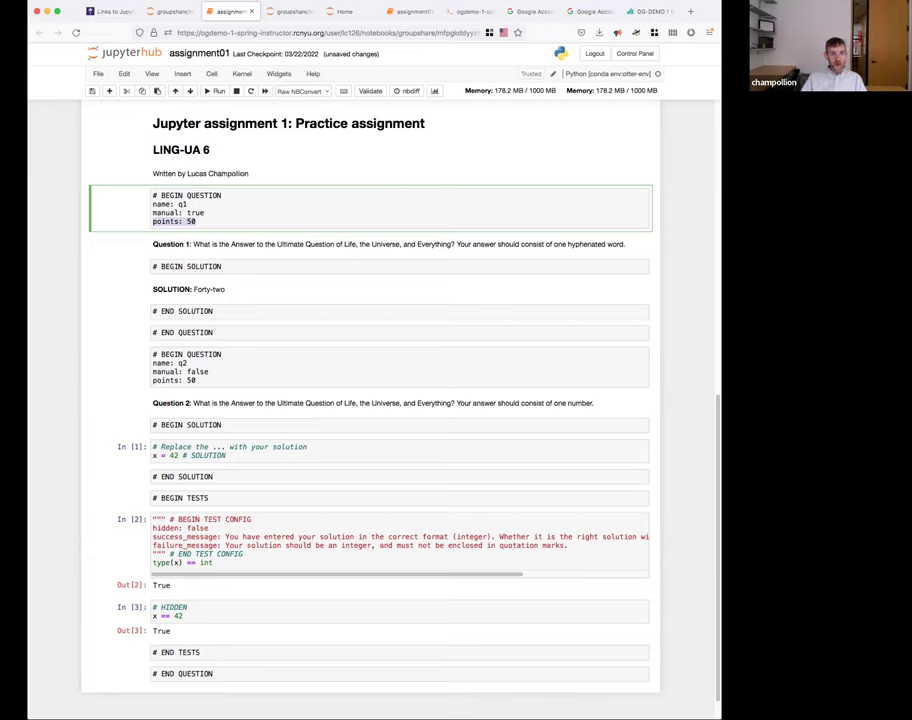
triple_click(155, 248)
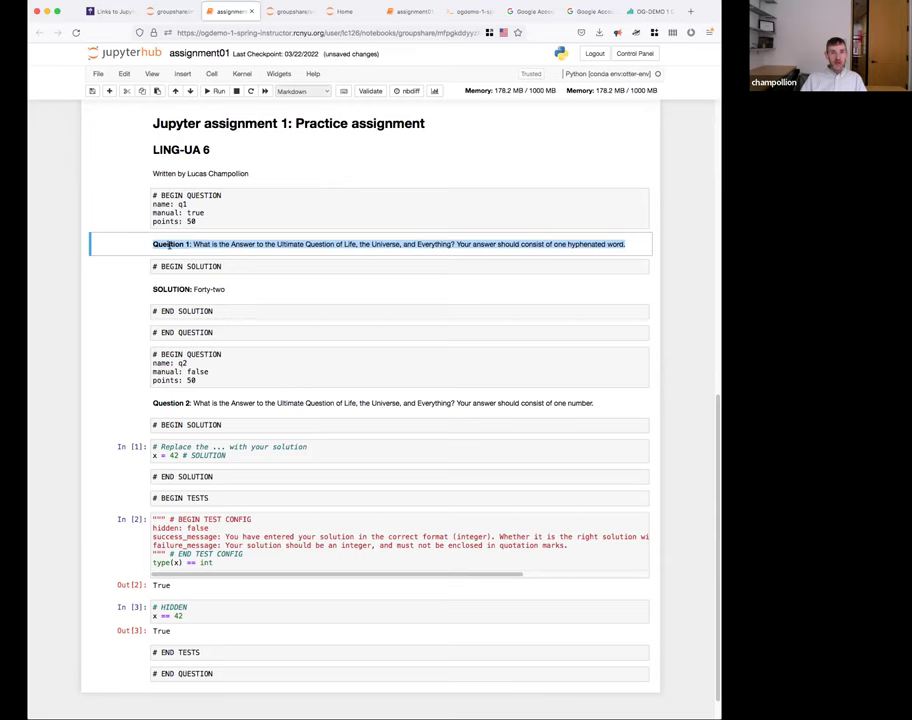
double_click(170, 243)
mouse_move(215, 243)
mouse_down()
mouse_move(142, 238)
mouse_move(202, 247)
mouse_up()
click(222, 243)
drag(222, 243, 126, 232)
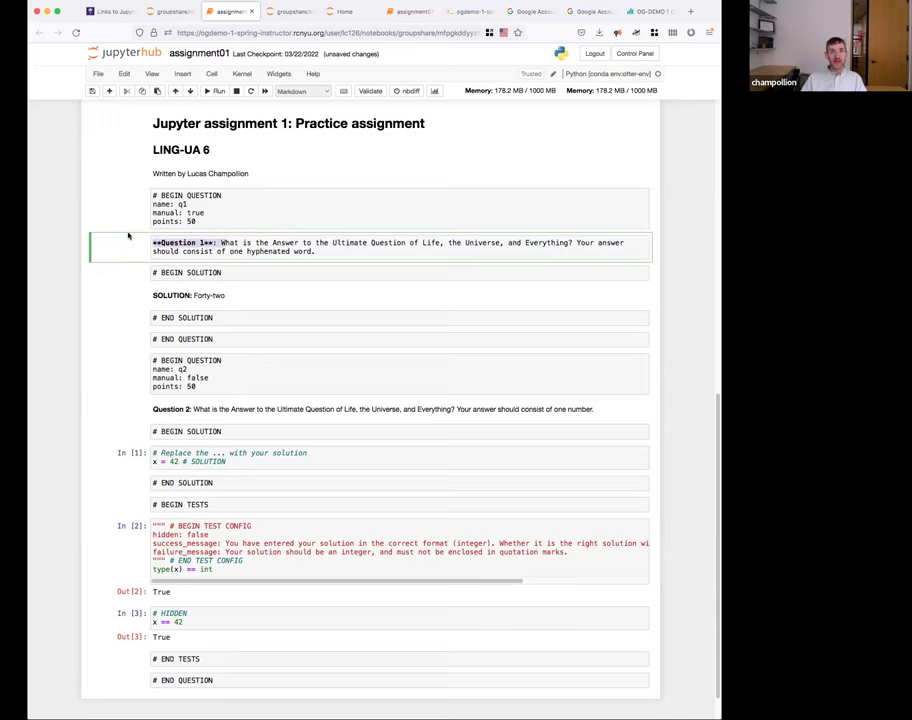
key(shift+Return)
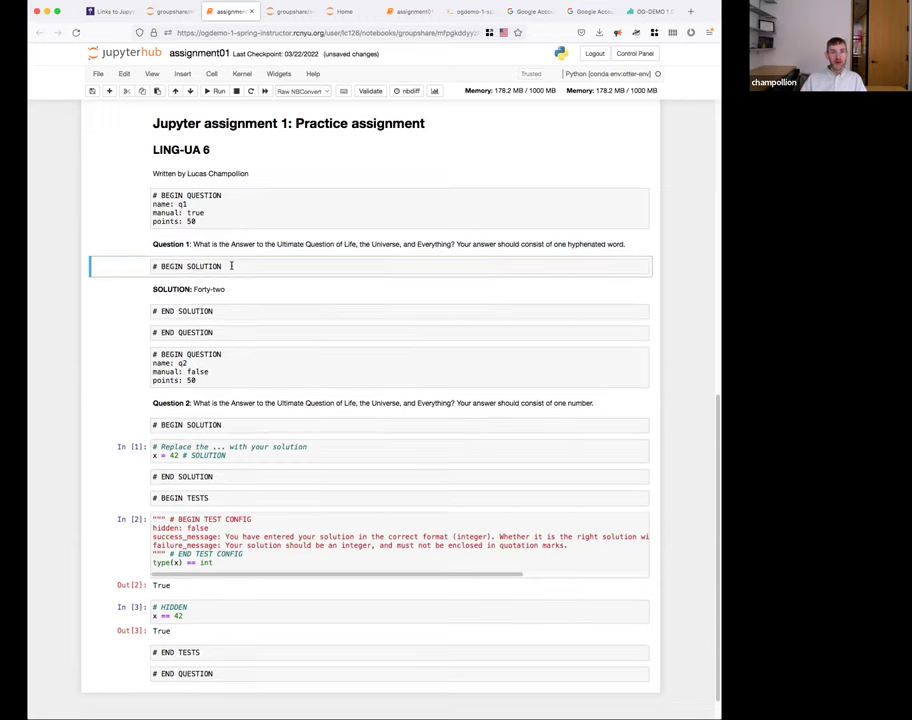
triple_click(231, 266)
drag(226, 289, 150, 288)
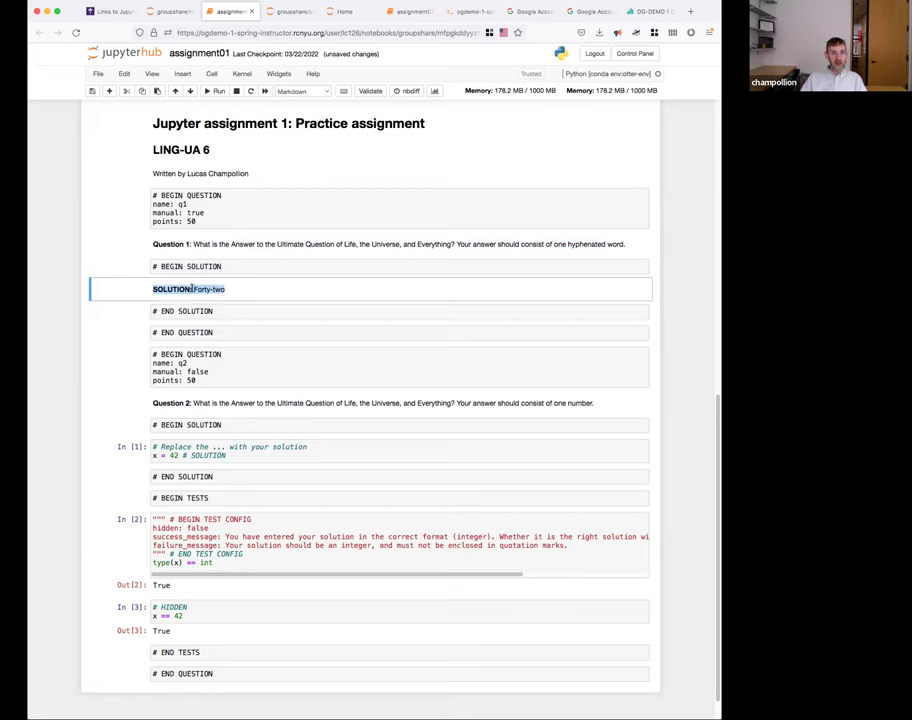
drag(192, 288, 214, 289)
click(208, 289)
click(224, 310)
drag(224, 310, 134, 312)
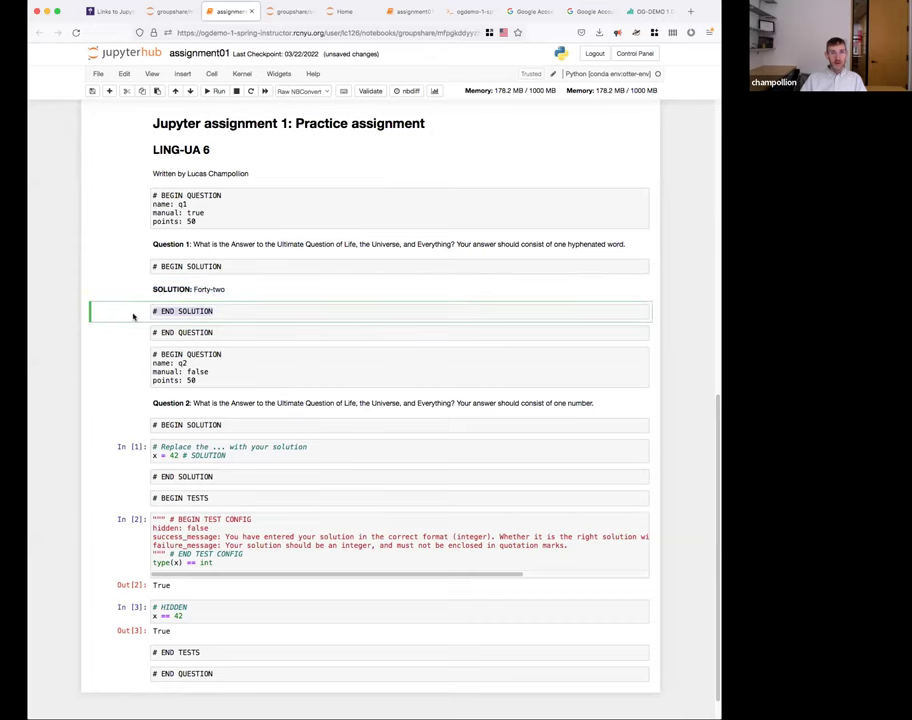
scroll(220, 326, down, 1)
click(224, 316)
drag(224, 316, 145, 308)
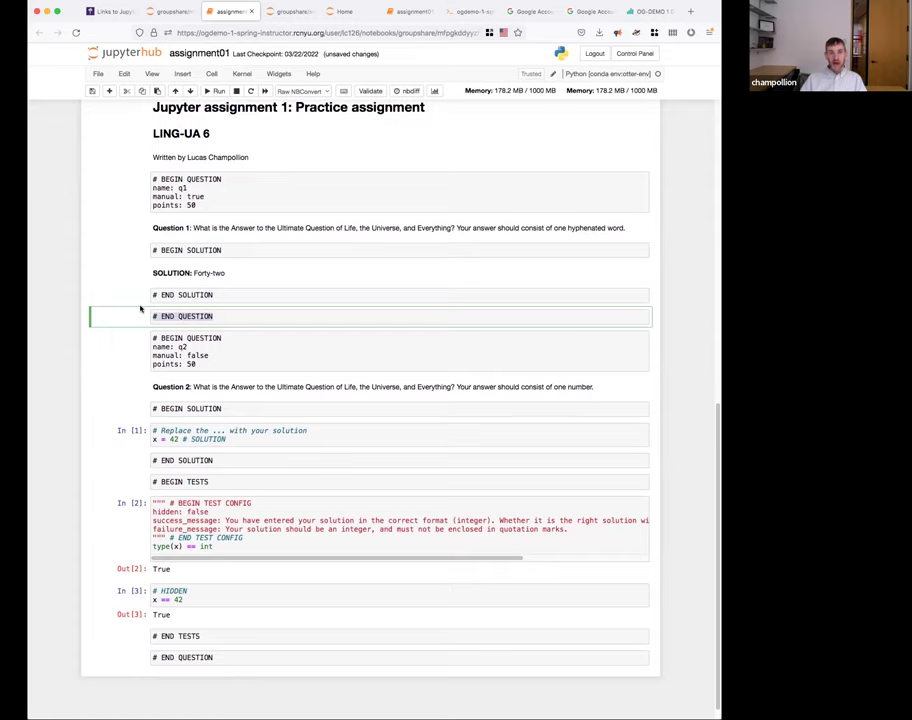
scroll(138, 301, down, 1)
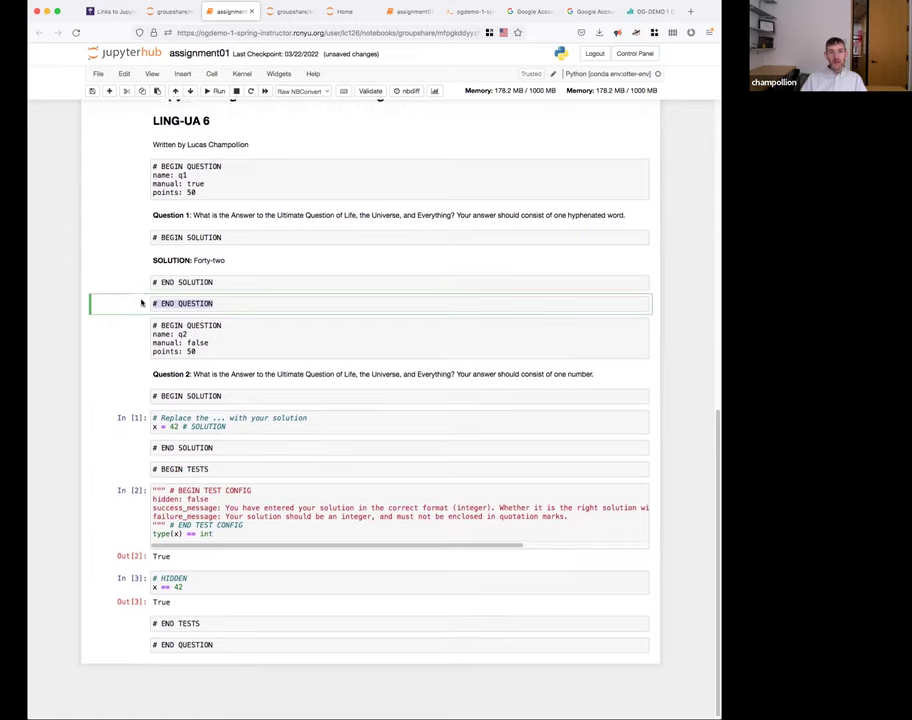
drag(153, 320, 210, 354)
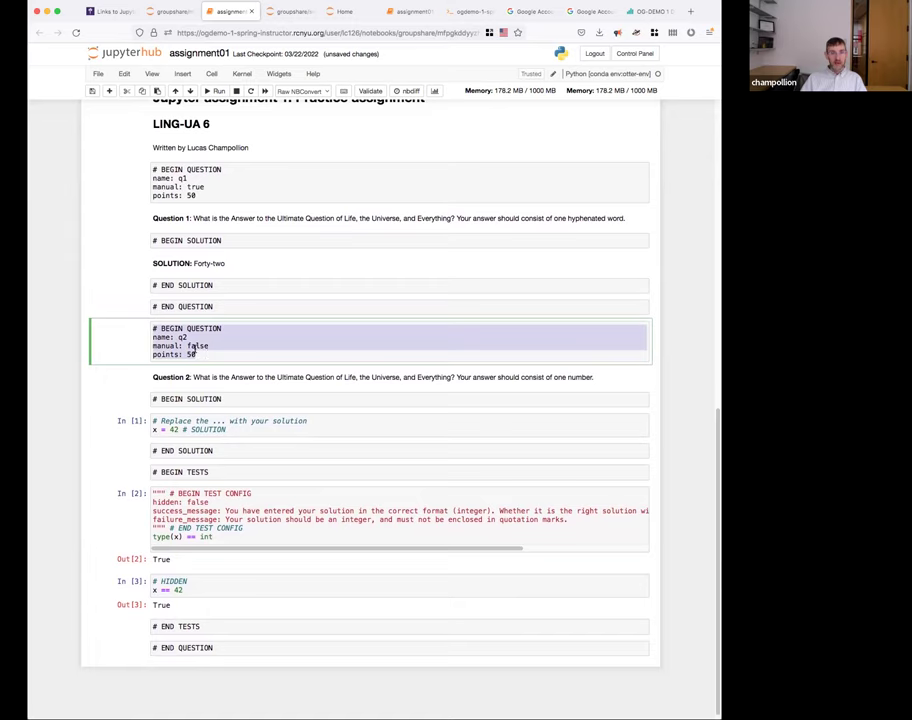
click(190, 345)
scroll(190, 345, up, 1)
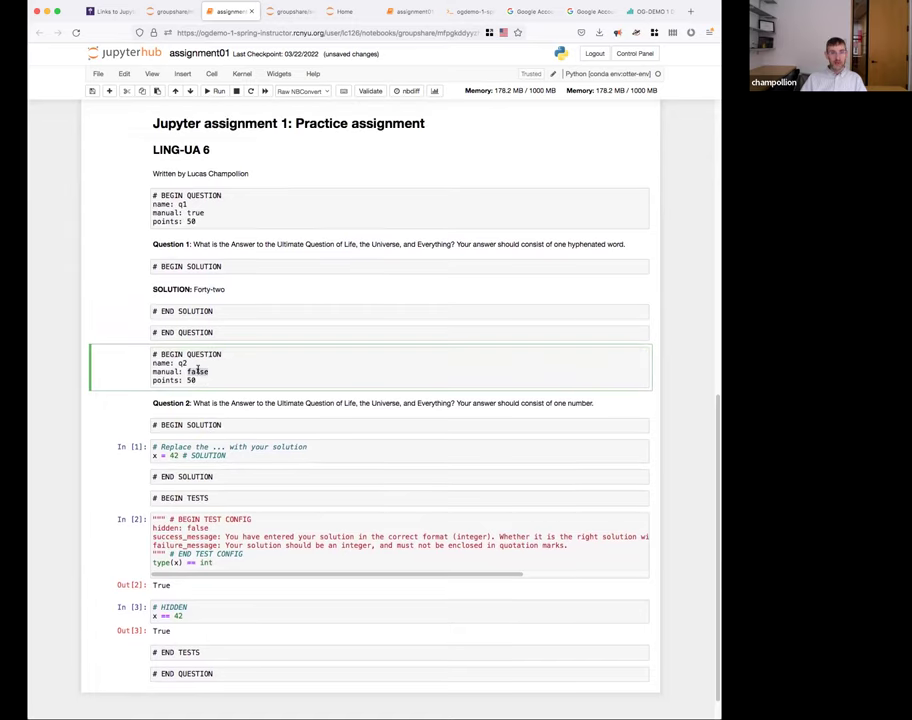
double_click(197, 371)
scroll(230, 360, down, 1)
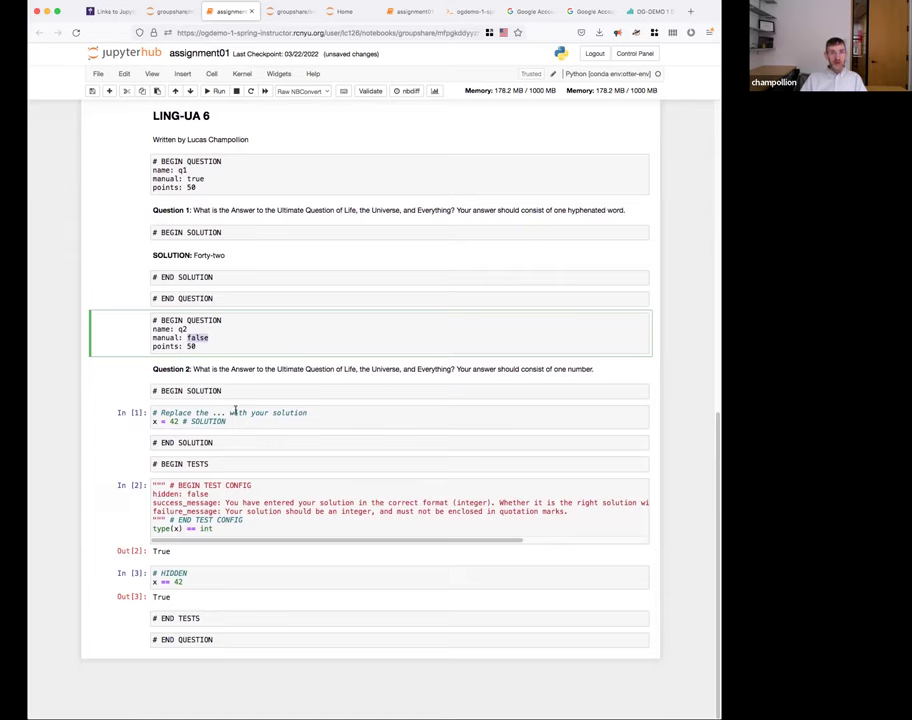
click(228, 421)
drag(236, 455, 175, 455)
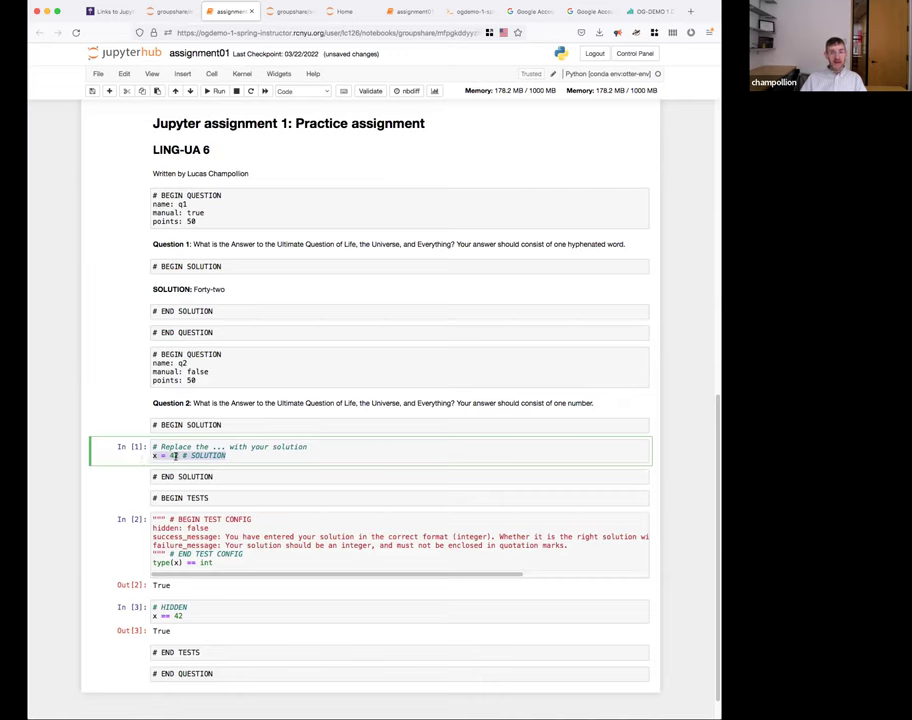
drag(183, 455, 230, 455)
click(231, 456)
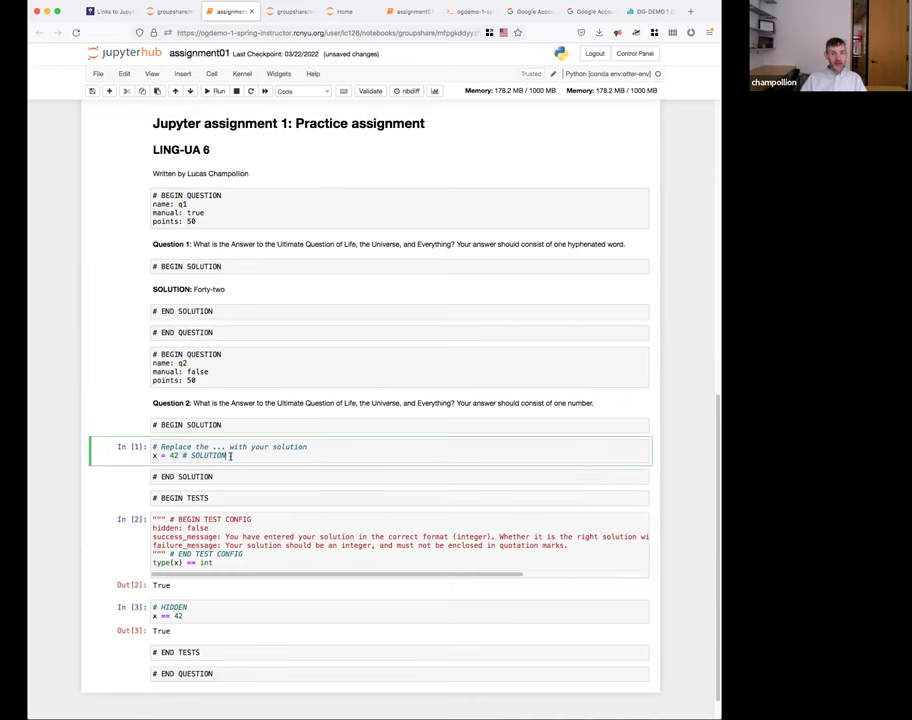
drag(227, 455, 128, 458)
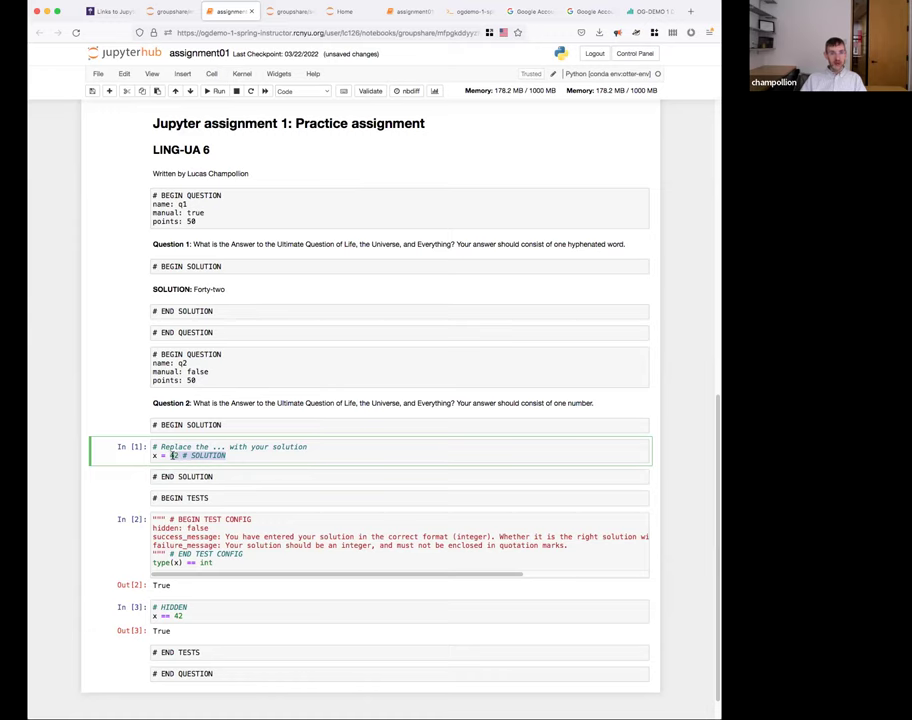
click(235, 455)
drag(235, 455, 182, 456)
scroll(160, 440, down, 1)
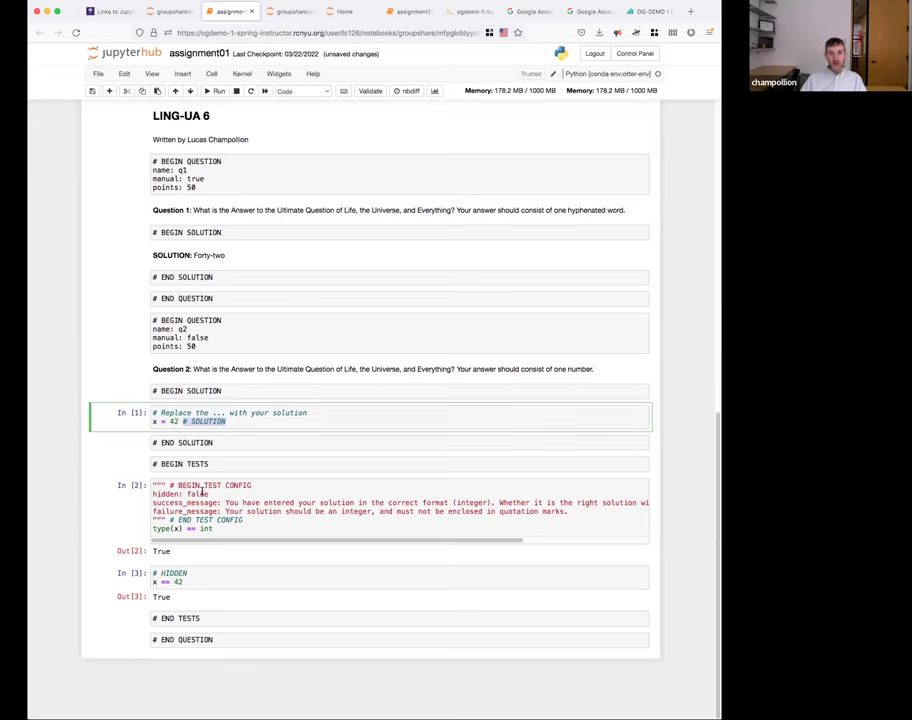
drag(222, 526, 133, 480)
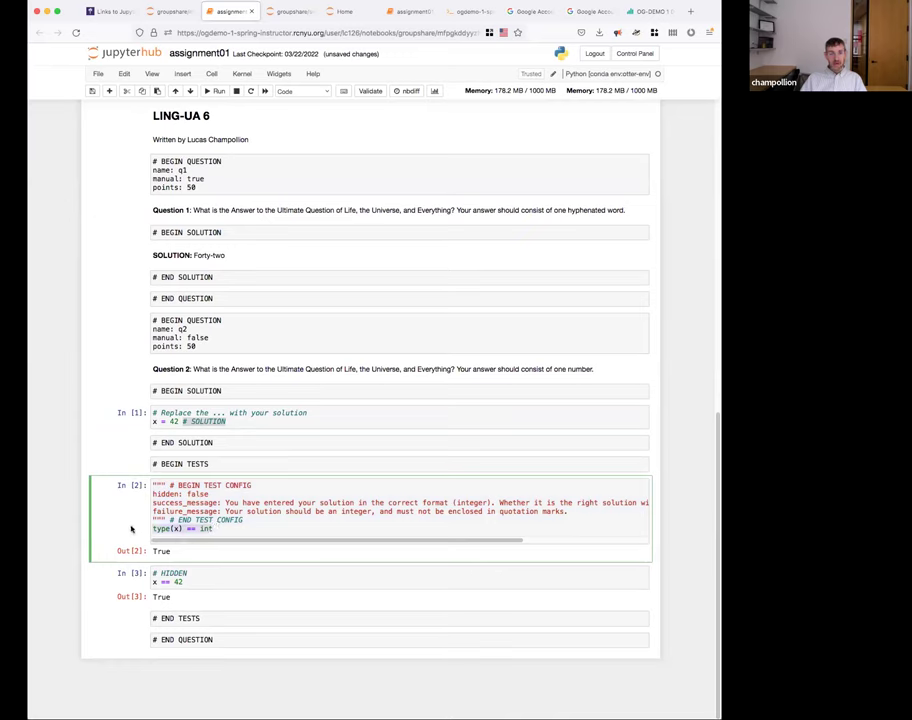
drag(131, 529, 222, 529)
drag(245, 521, 137, 484)
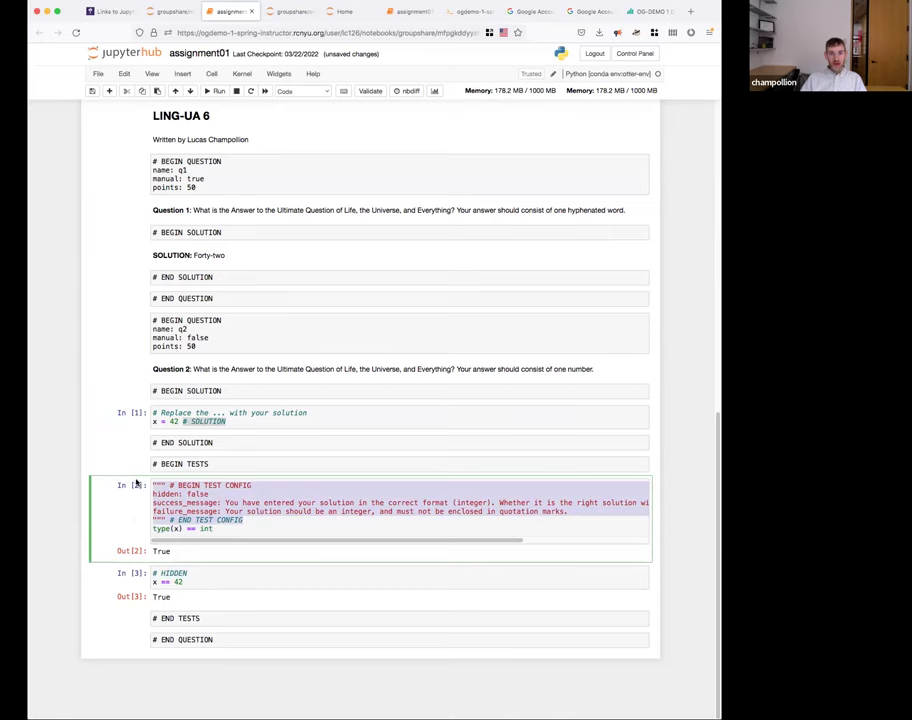
click(209, 493)
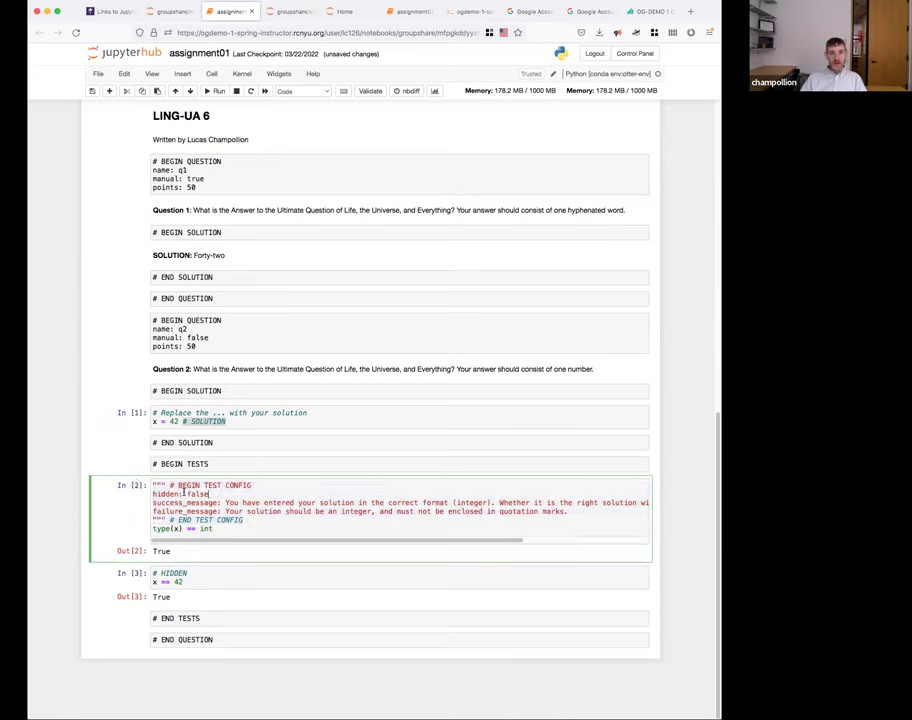
double_click(181, 493)
drag(181, 493, 214, 496)
click(216, 496)
key(shift+End)
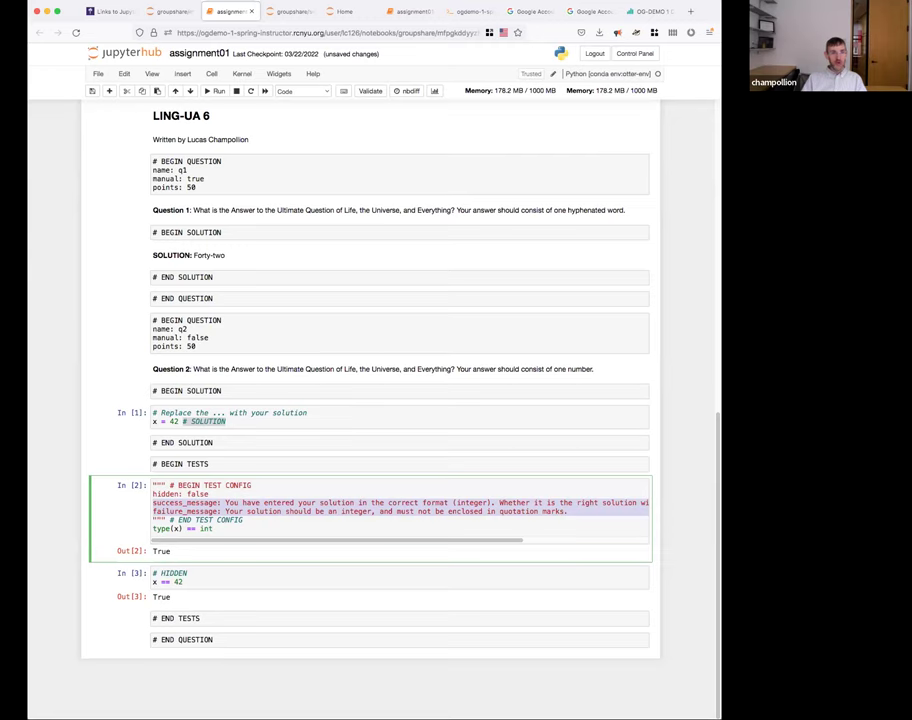
click(243, 519)
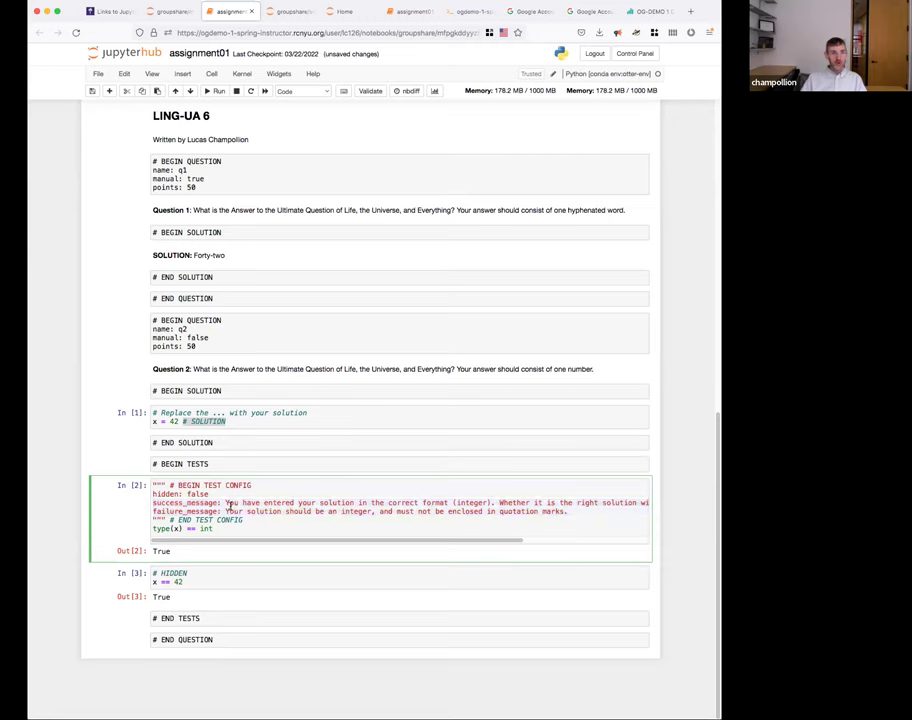
click(261, 503)
drag(247, 511, 146, 507)
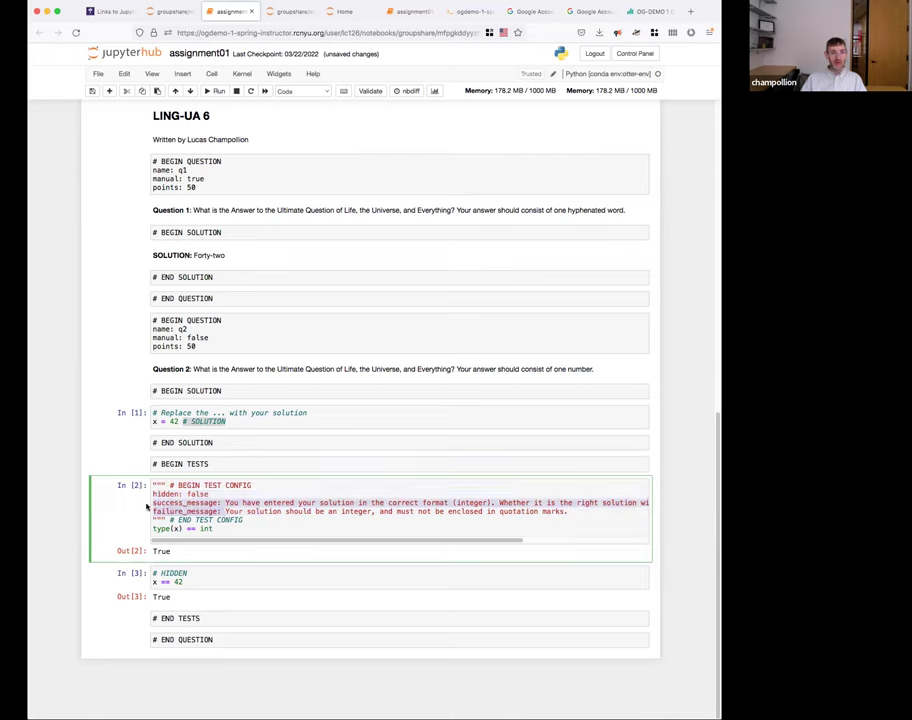
click(204, 520)
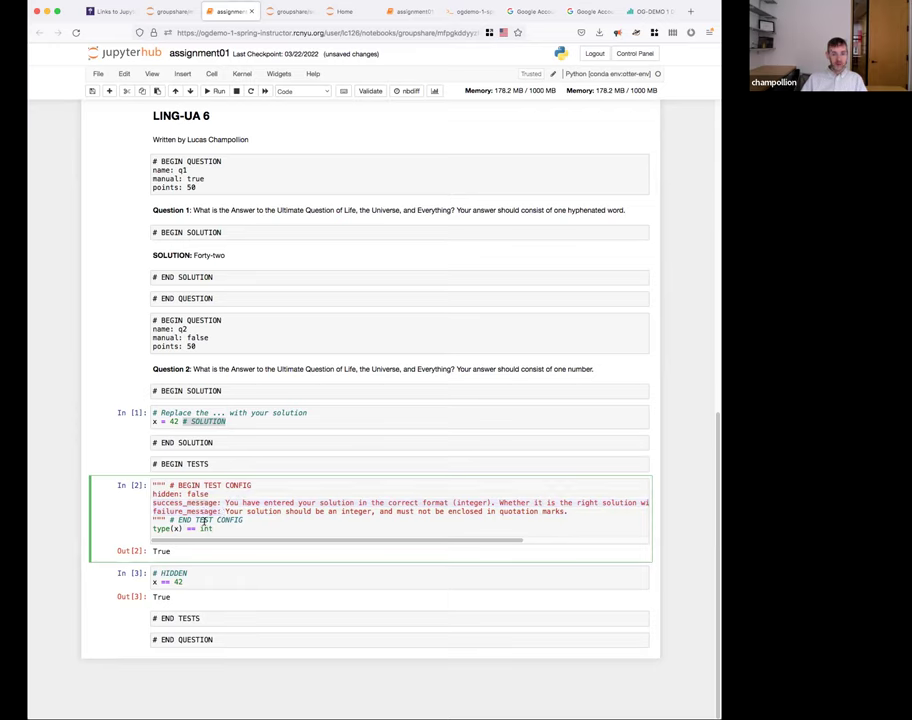
drag(224, 529, 138, 485)
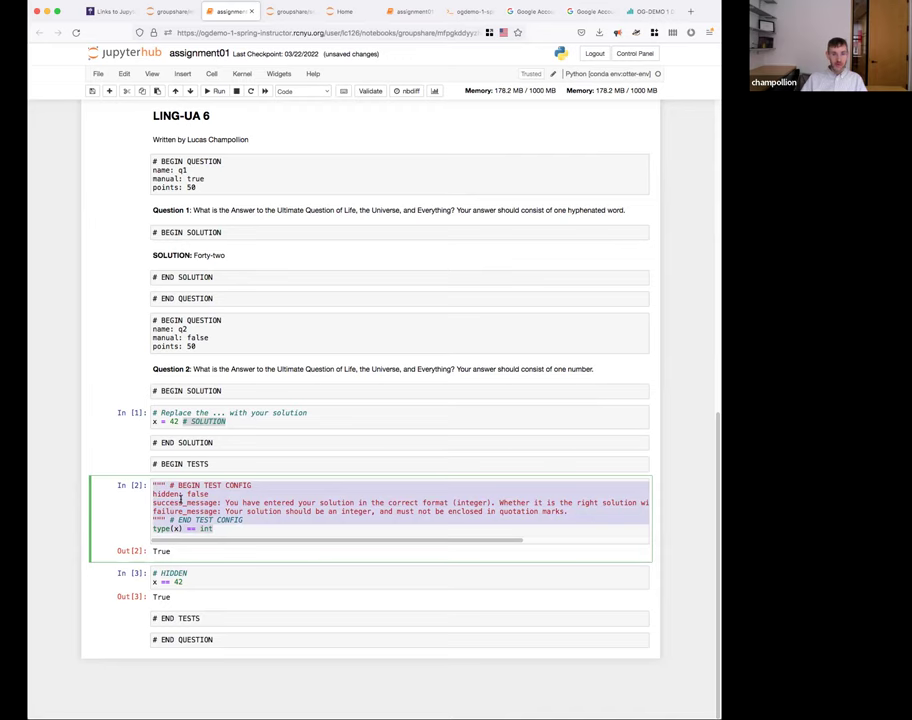
drag(190, 582, 160, 571)
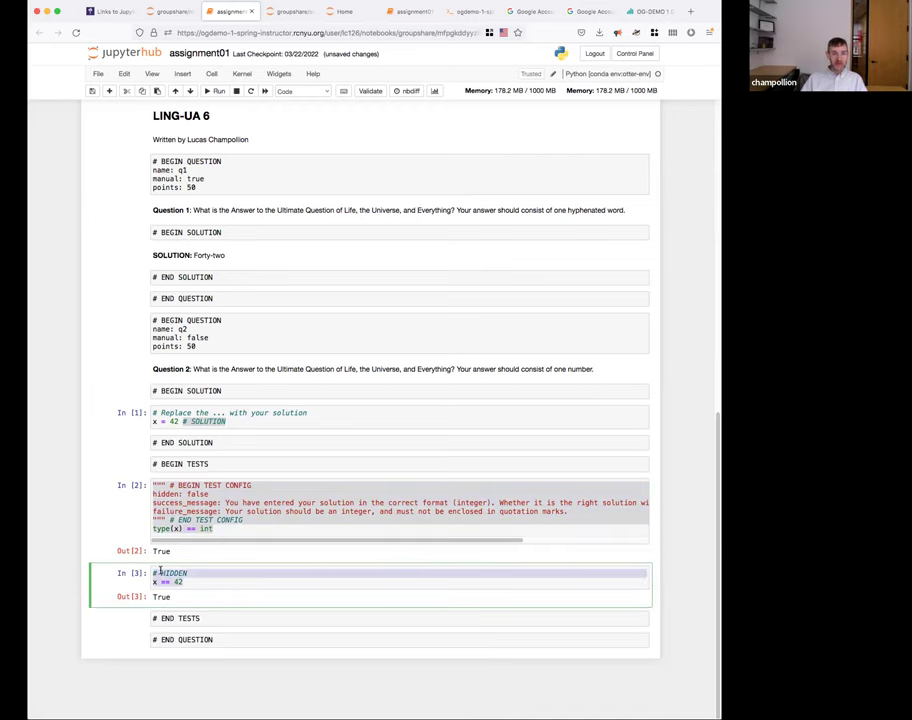
click(190, 572)
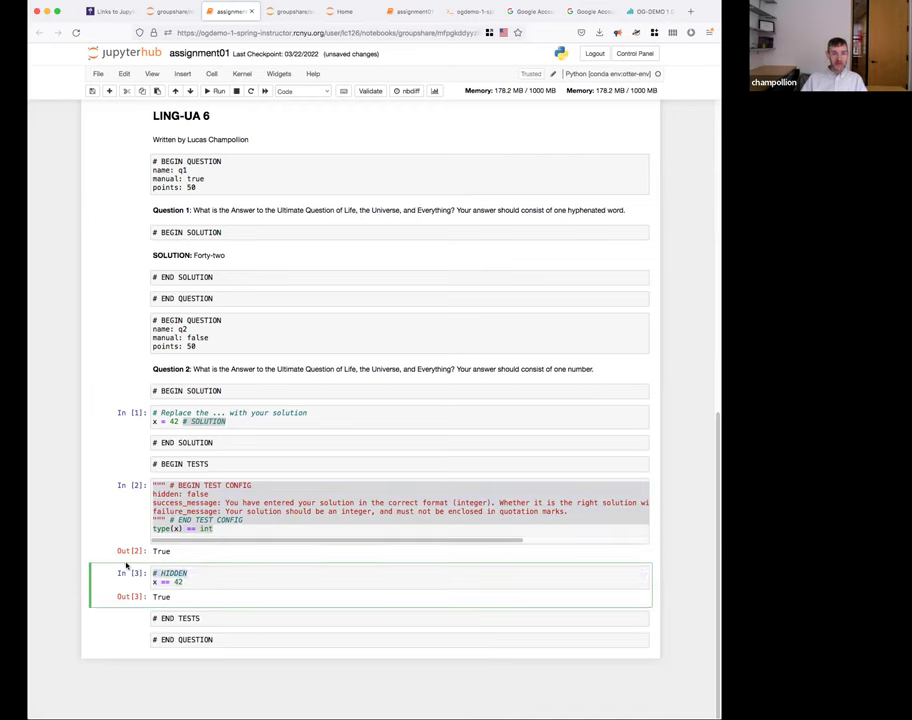
drag(153, 573, 189, 573)
drag(184, 582, 148, 582)
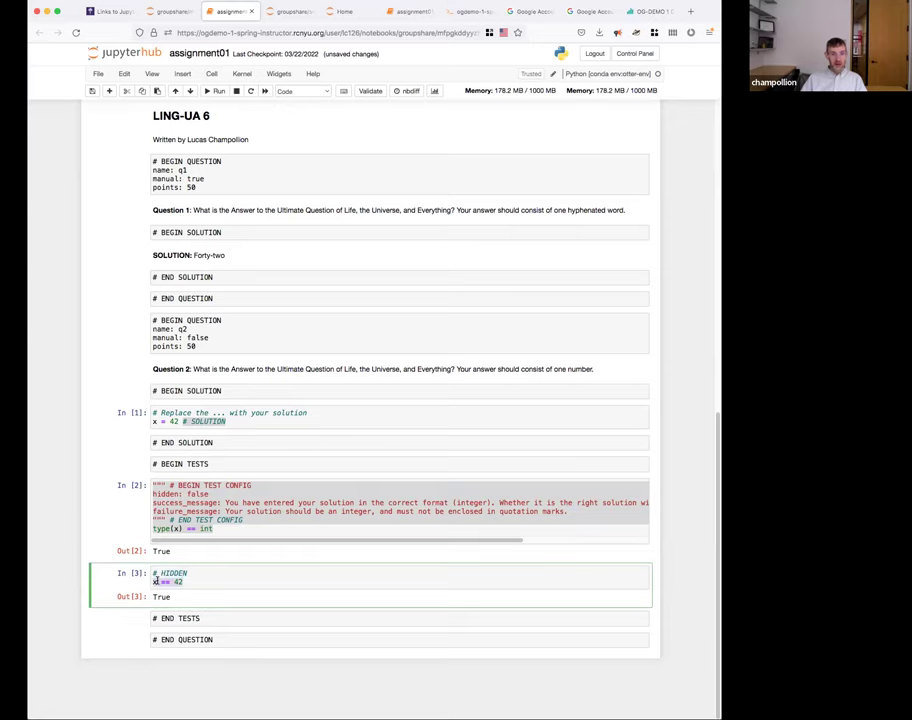
click(200, 617)
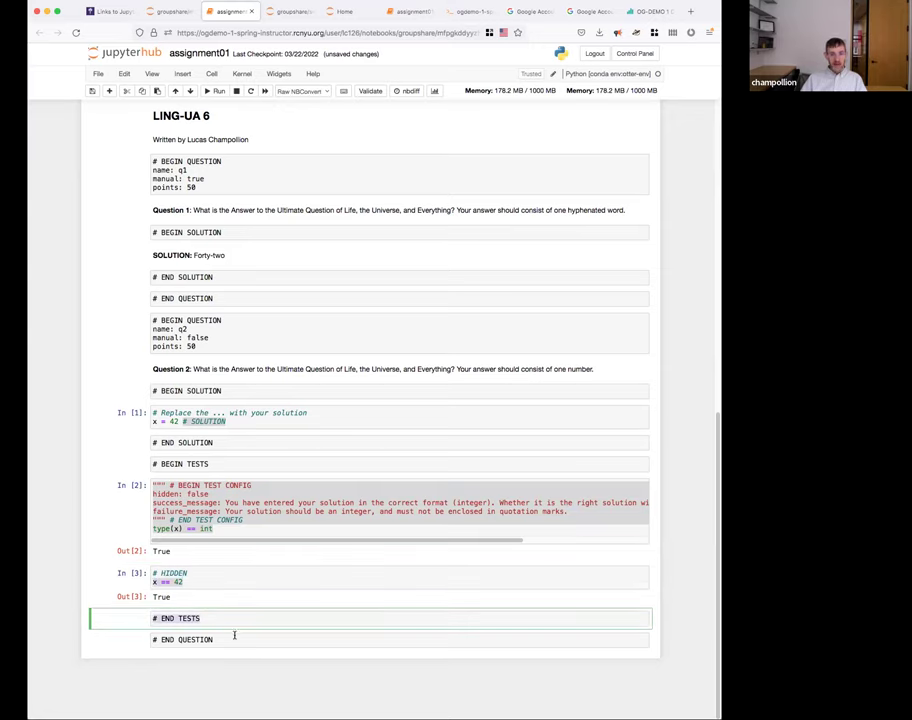
click(234, 636)
click(240, 623)
Scroll to the top of the notebook and highlight its kernel name.
scroll(248, 622, up, 4)
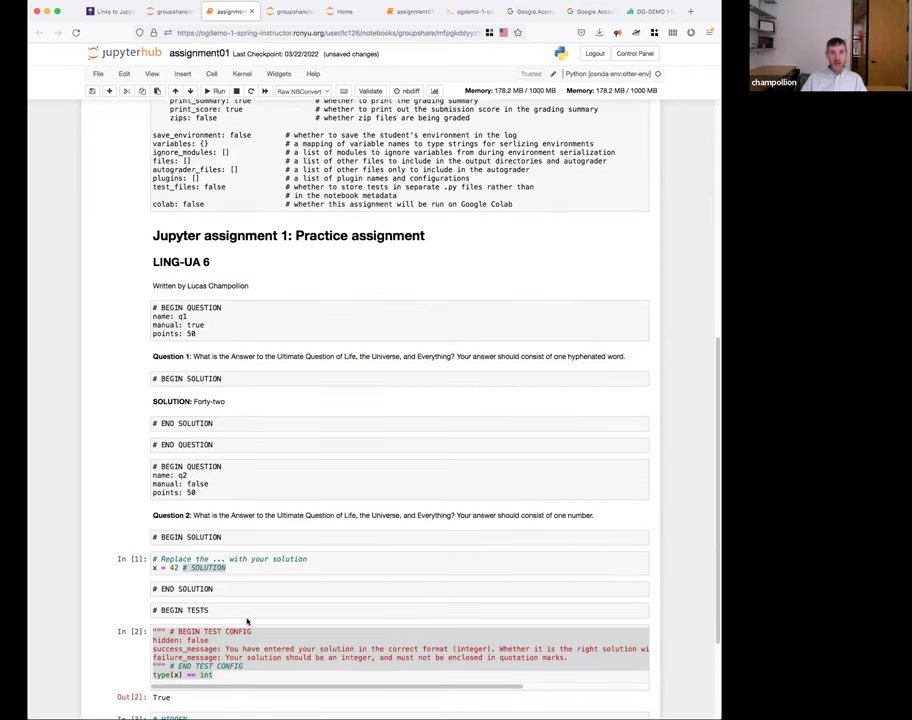
scroll(201, 350, up, 5)
scroll(201, 350, up, 4)
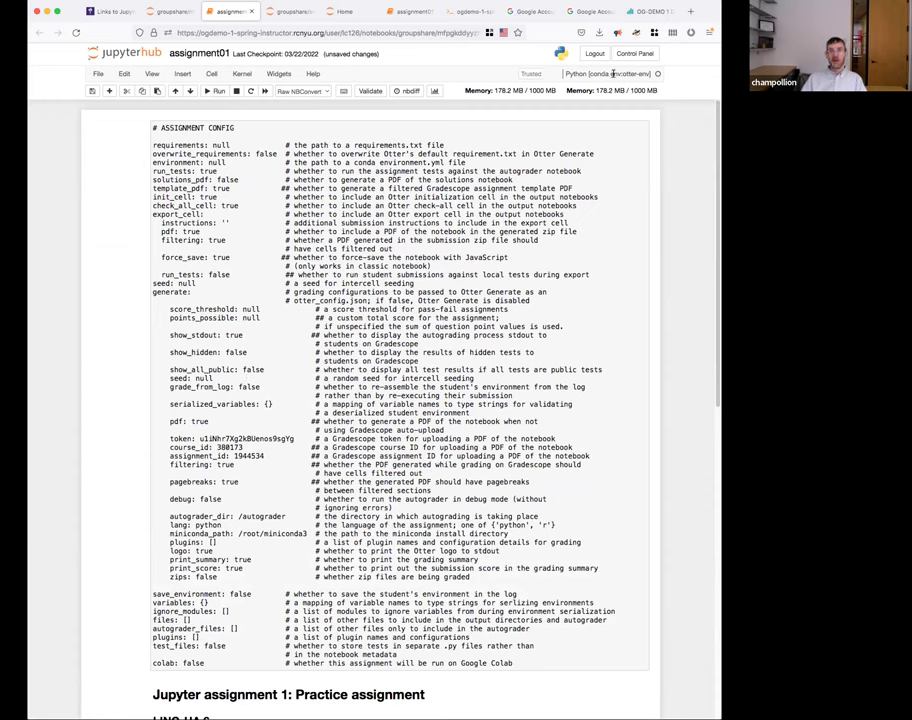
drag(567, 74, 652, 78)
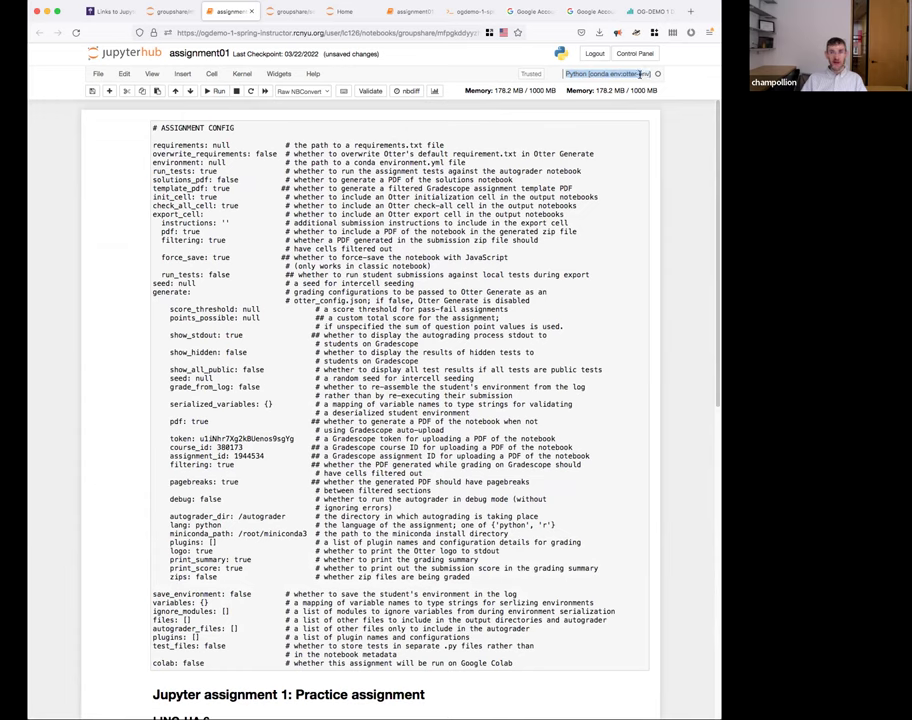
Open and dismiss the Kernel menu, then switch to the empty secret_asdf/assignment01 listing.
click(207, 84)
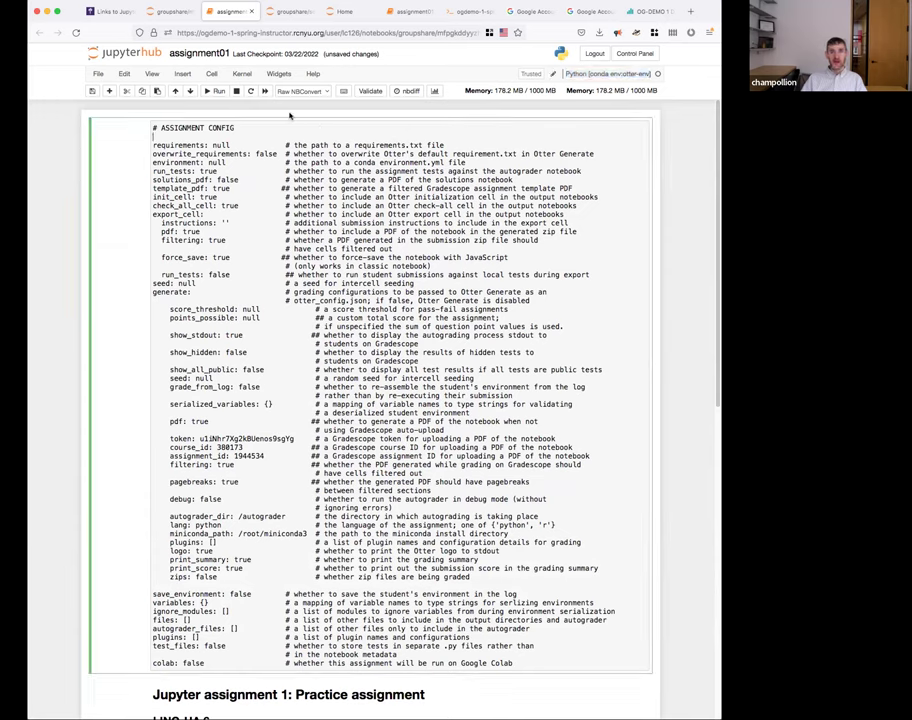
click(245, 77)
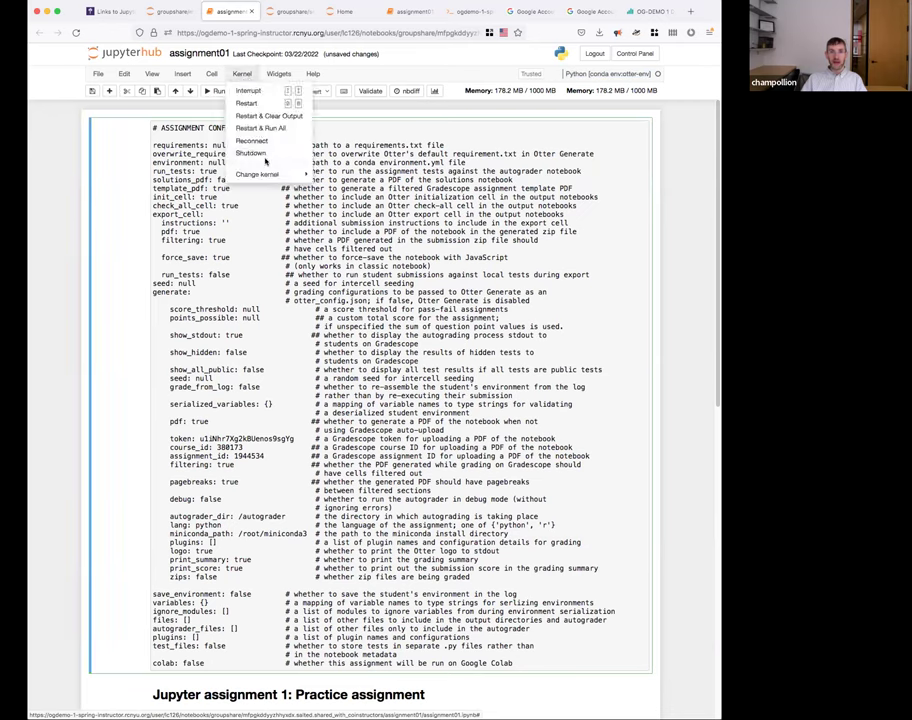
mouse_move(268, 175)
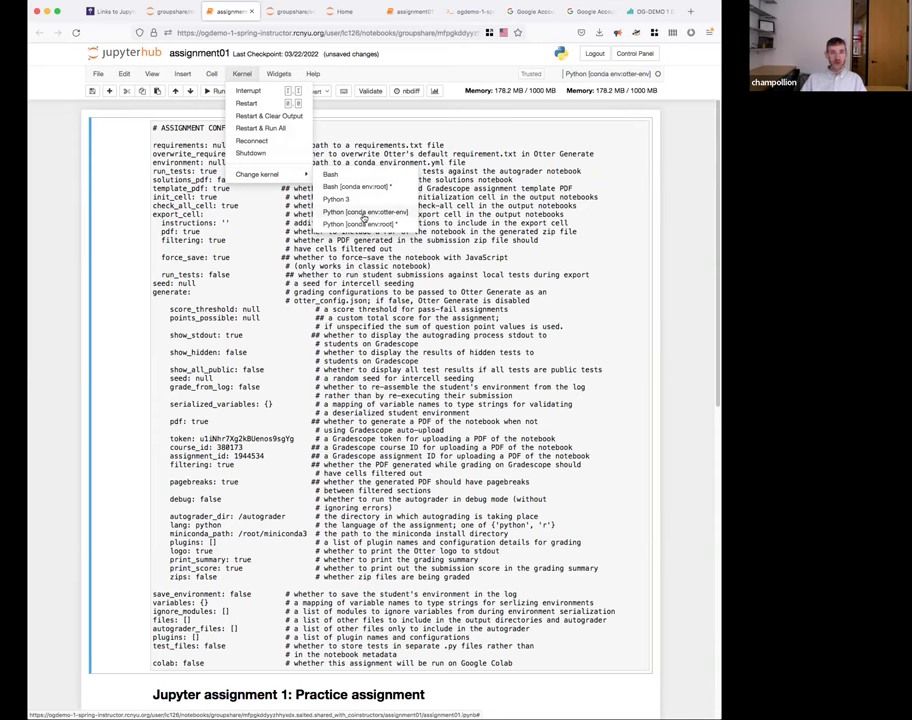
click(234, 240)
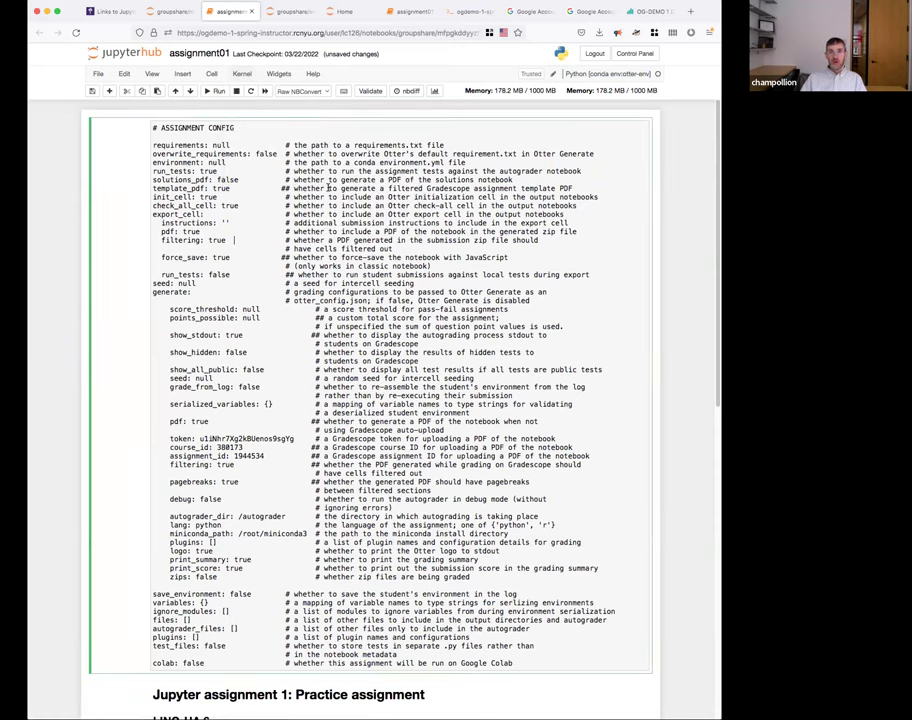
click(286, 11)
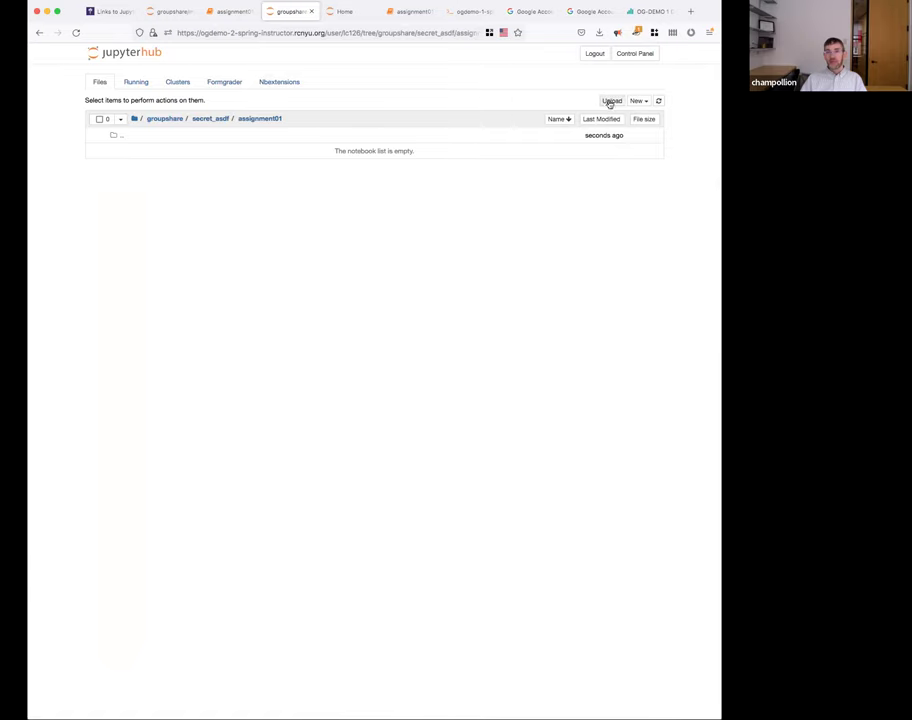
Create a new notebook with the Python [conda env:root] kernel.
click(639, 101)
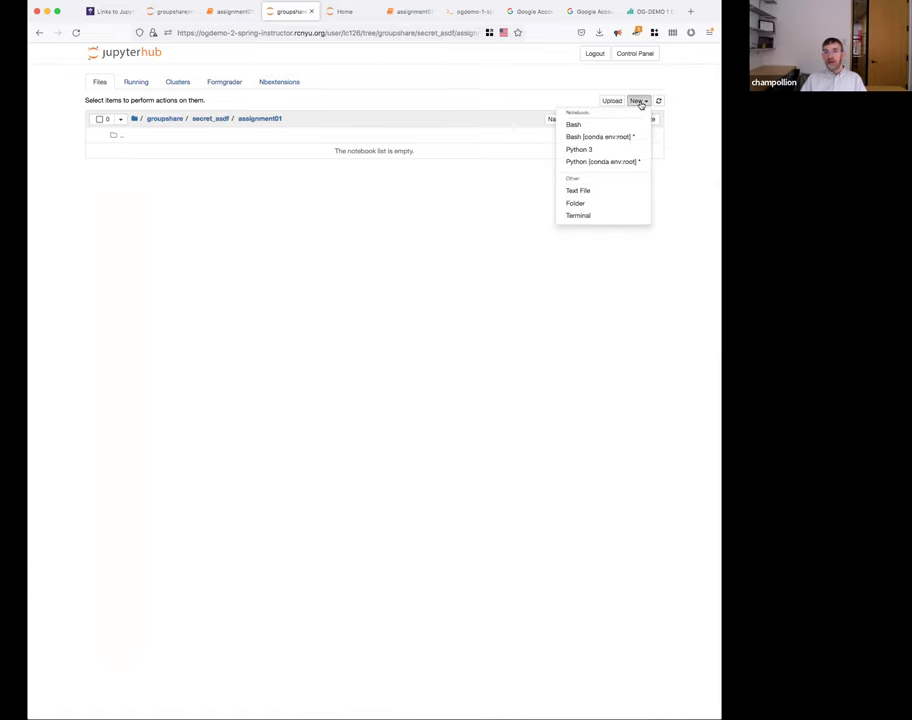
click(588, 162)
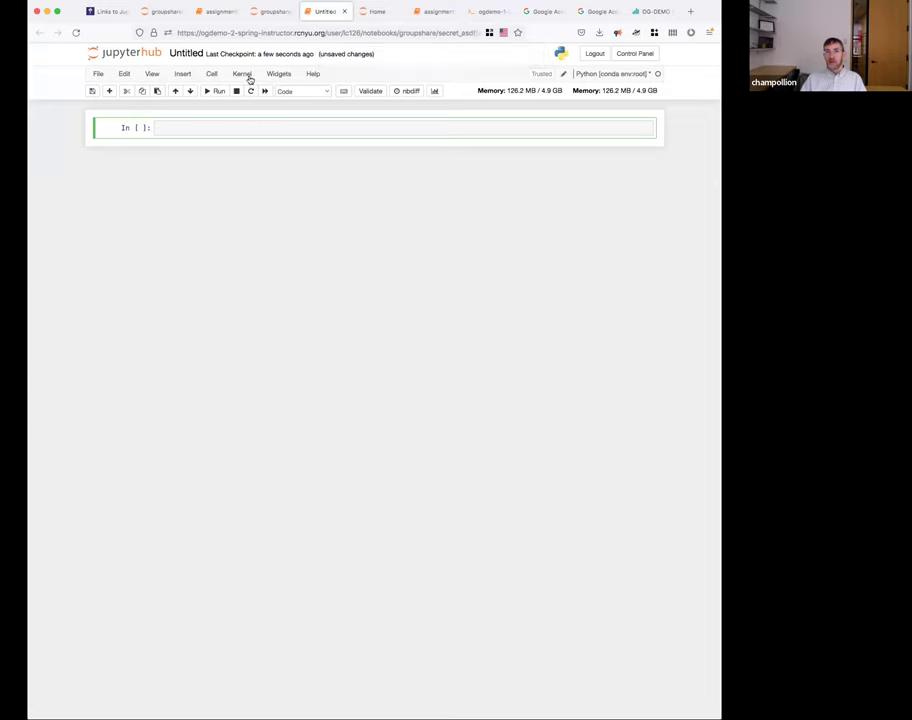
click(611, 73)
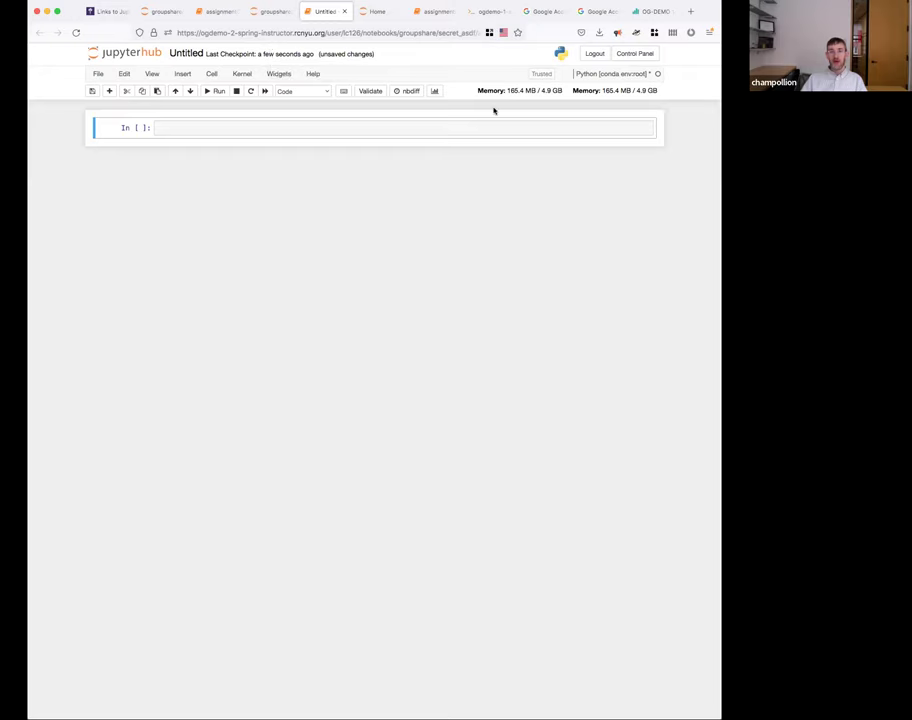
Check the conda env:root kernel name and confirm the empty cell stays Code type.
drag(599, 74, 647, 74)
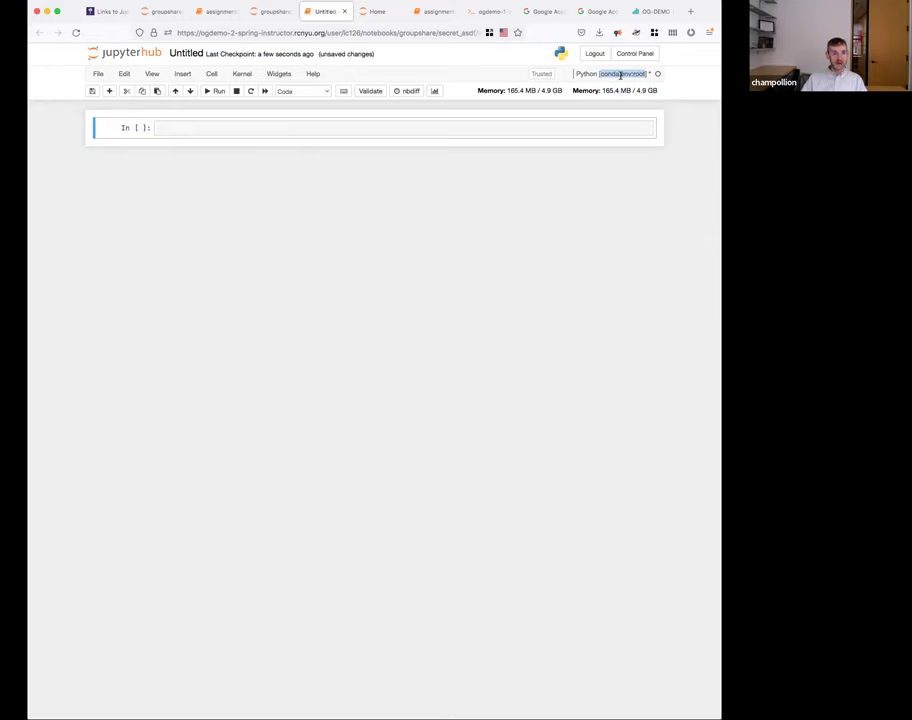
click(177, 126)
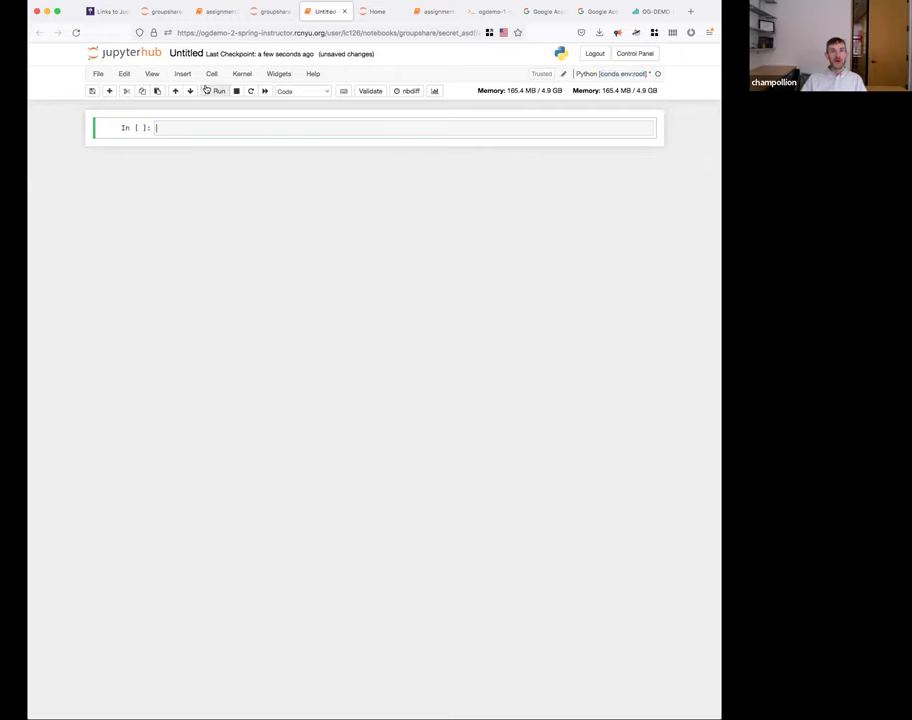
click(300, 92)
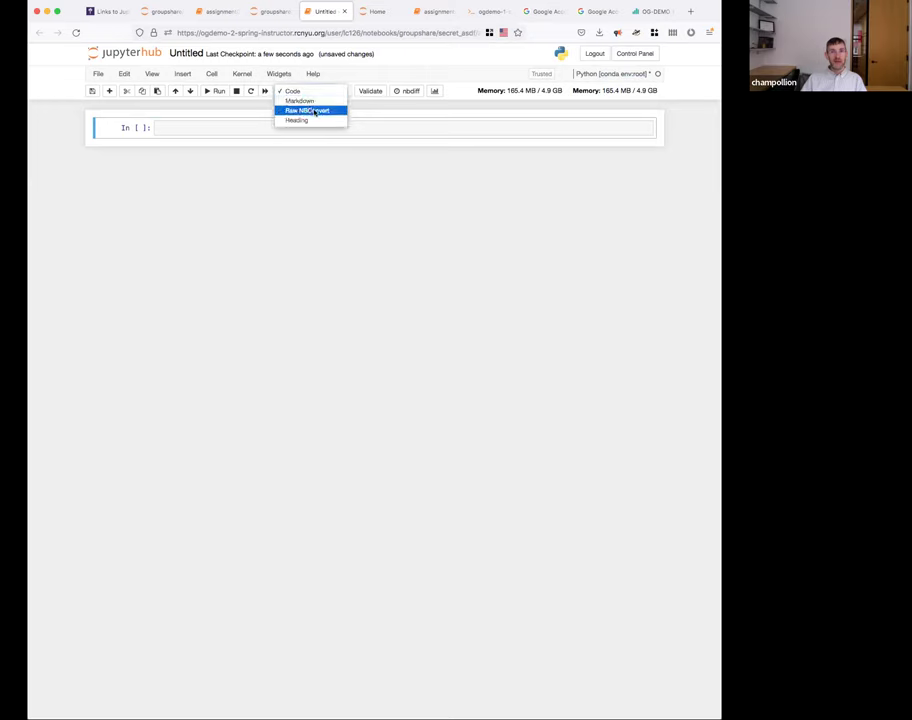
click(225, 127)
click(177, 122)
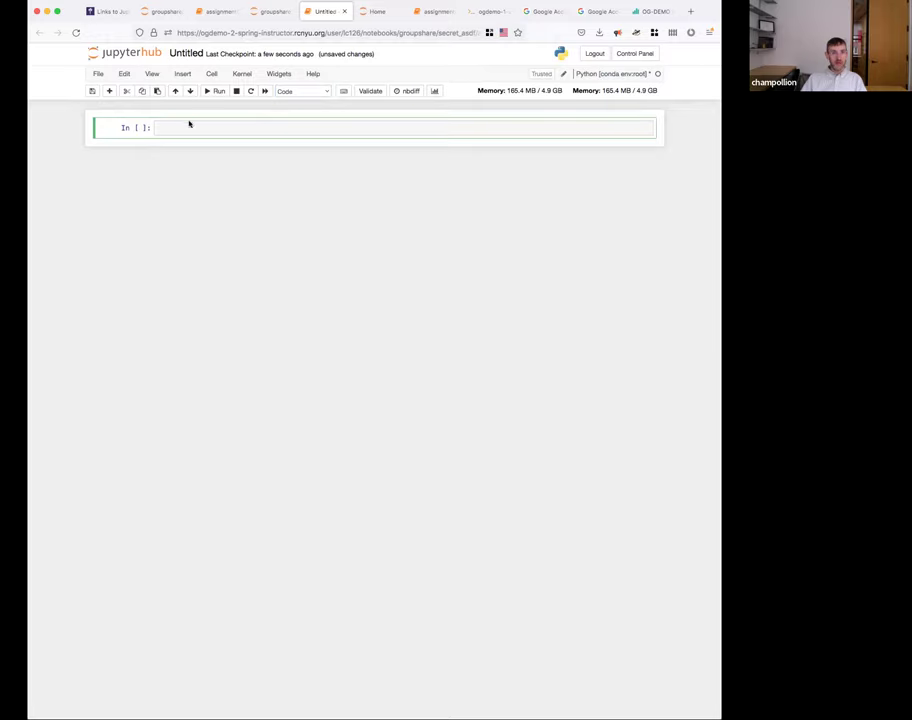
In the original assignment01 notebook, review the question, solution and test cells.
click(218, 12)
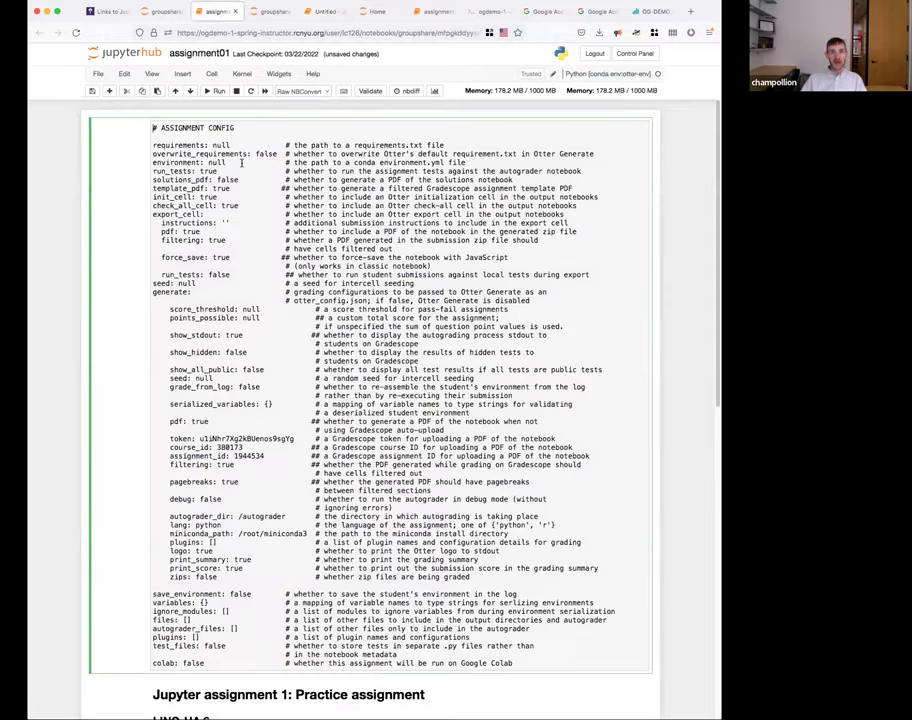
scroll(226, 229, down, 7)
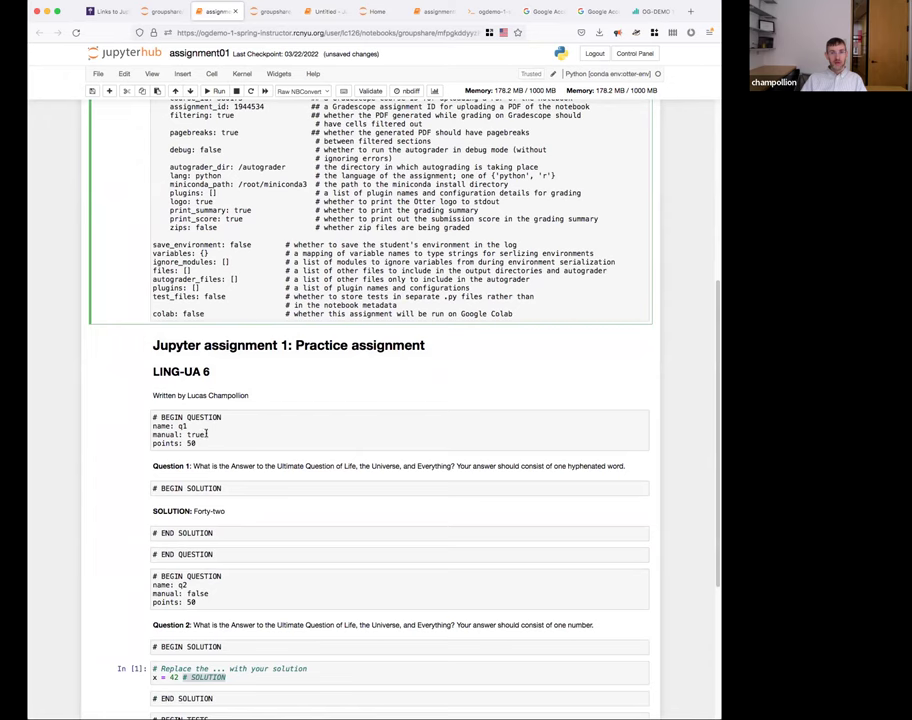
click(206, 433)
scroll(206, 433, down, 5)
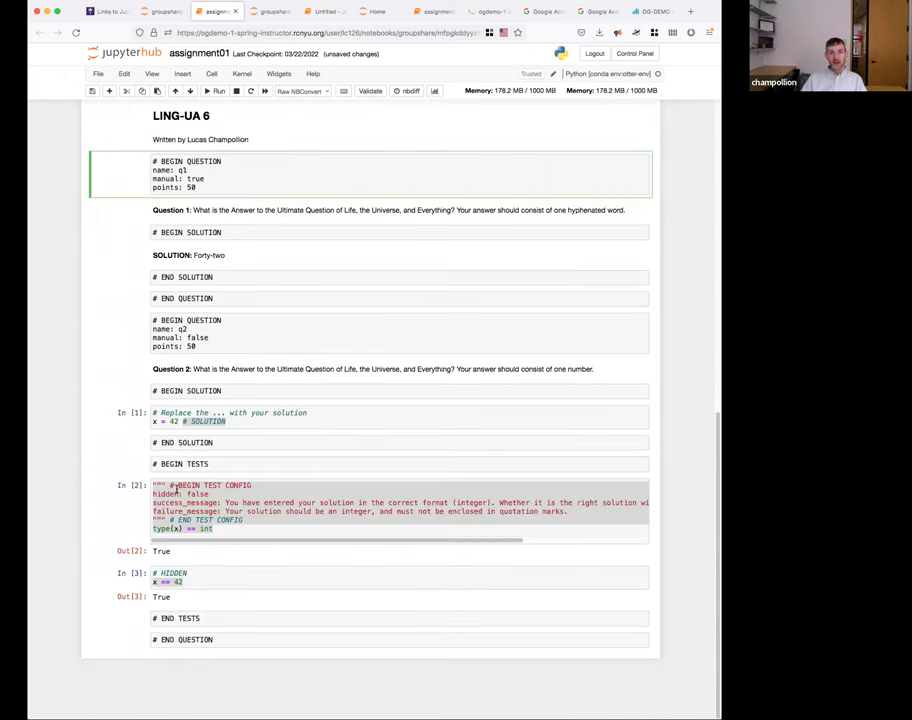
click(195, 463)
key(Up)
key(Up)
key(Up)
key(Up)
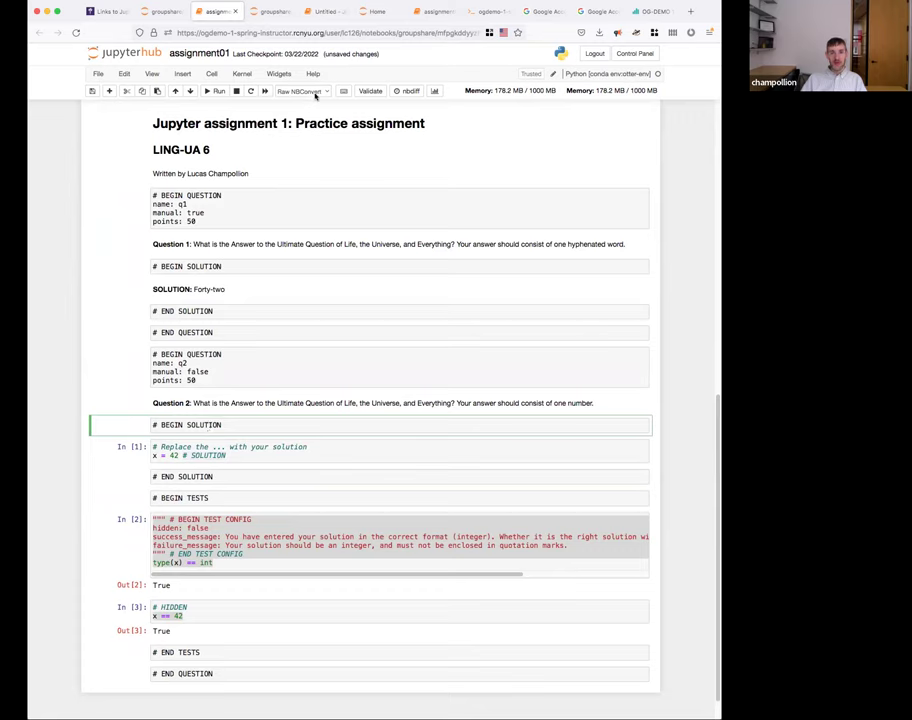
click(232, 400)
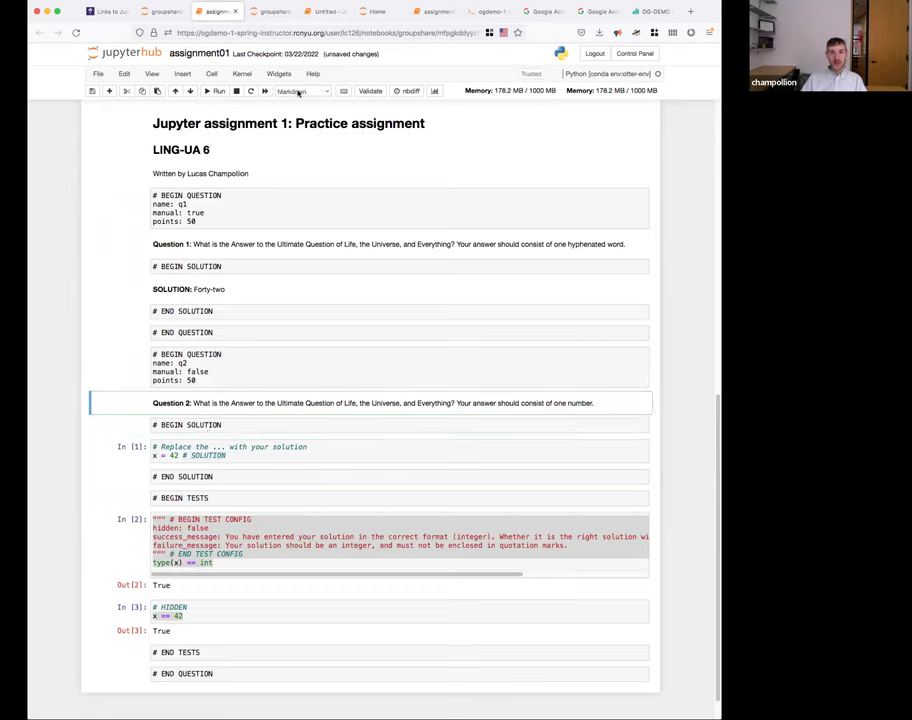
Scroll back to the top and Close and Halt the notebook.
scroll(291, 450, up, 4)
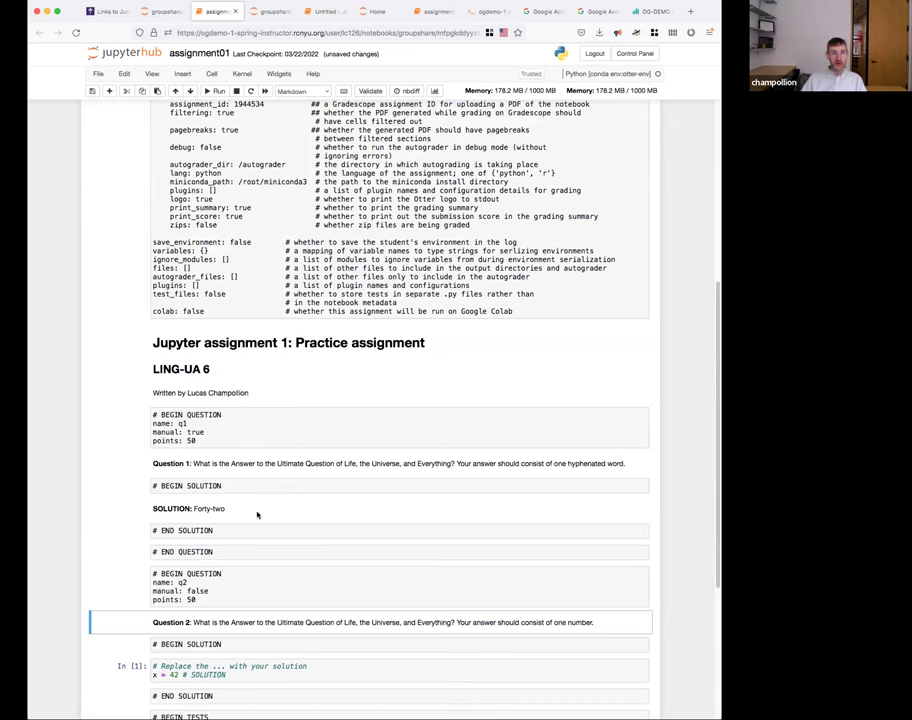
scroll(259, 505, up, 1)
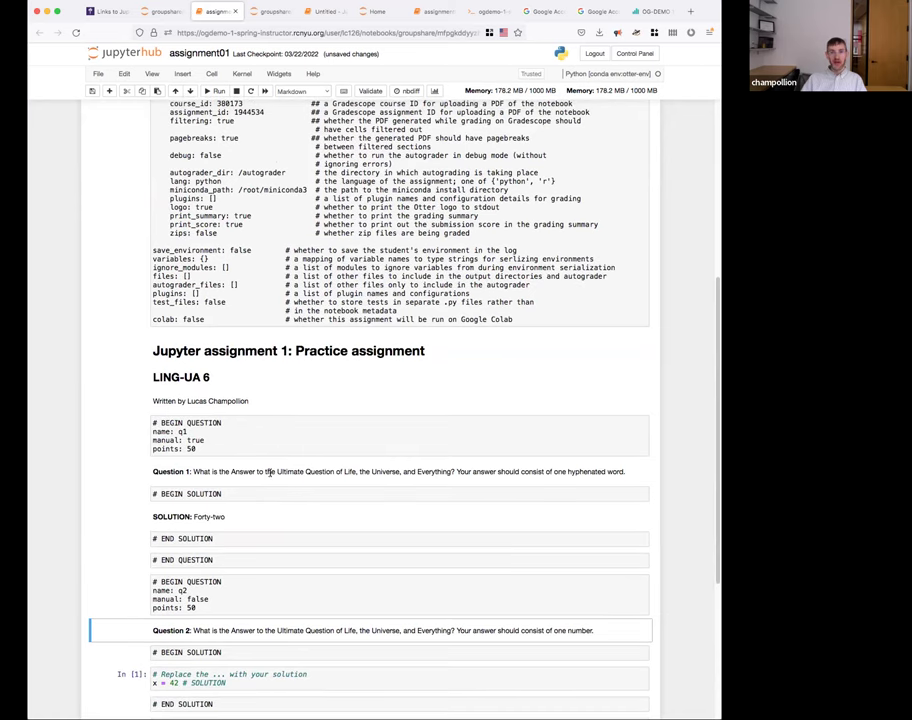
scroll(240, 150, up, 5)
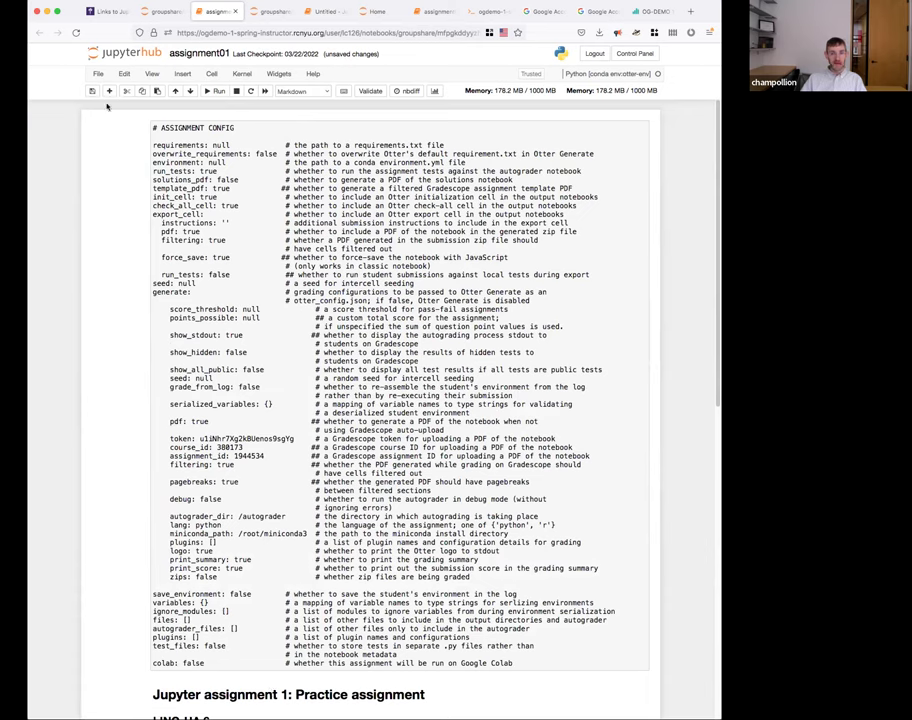
click(98, 74)
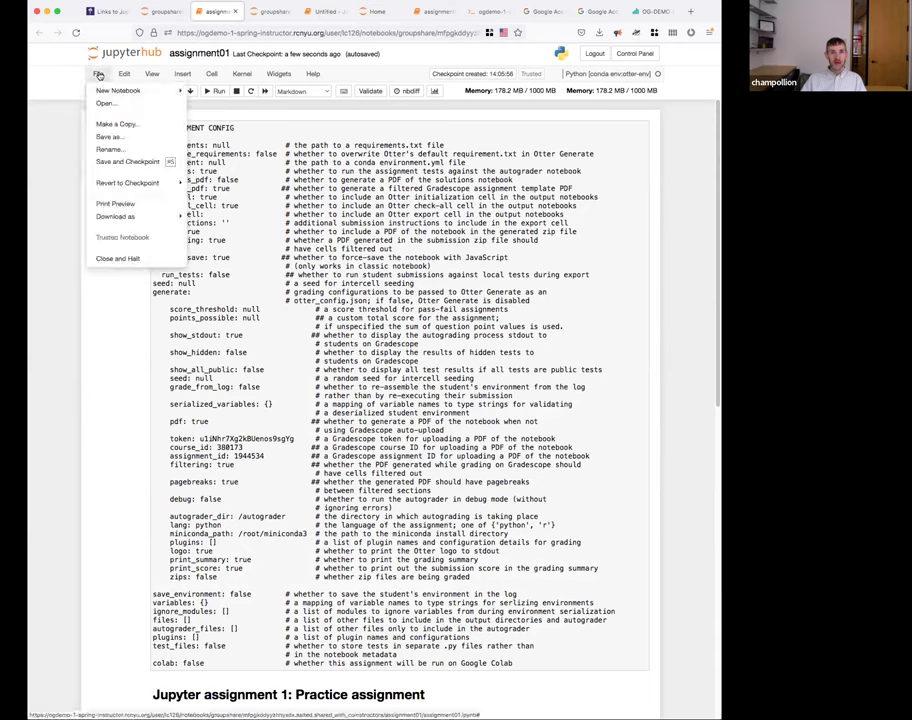
click(130, 258)
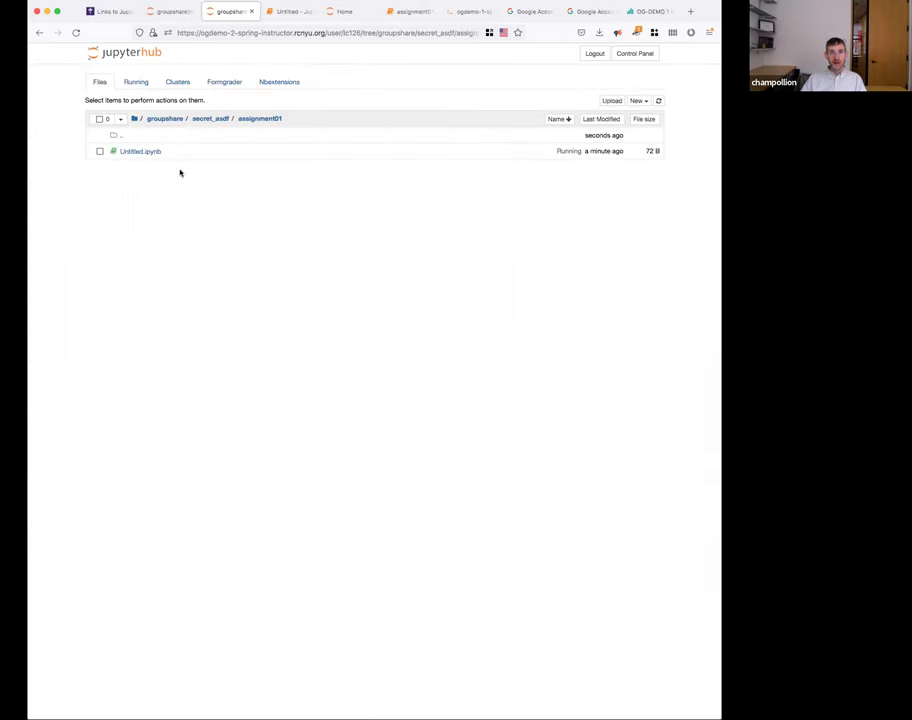
Download the shared assignment01.ipynb to Downloads, then select Untitled.ipynb in the new folder.
click(229, 34)
click(71, 242)
click(172, 12)
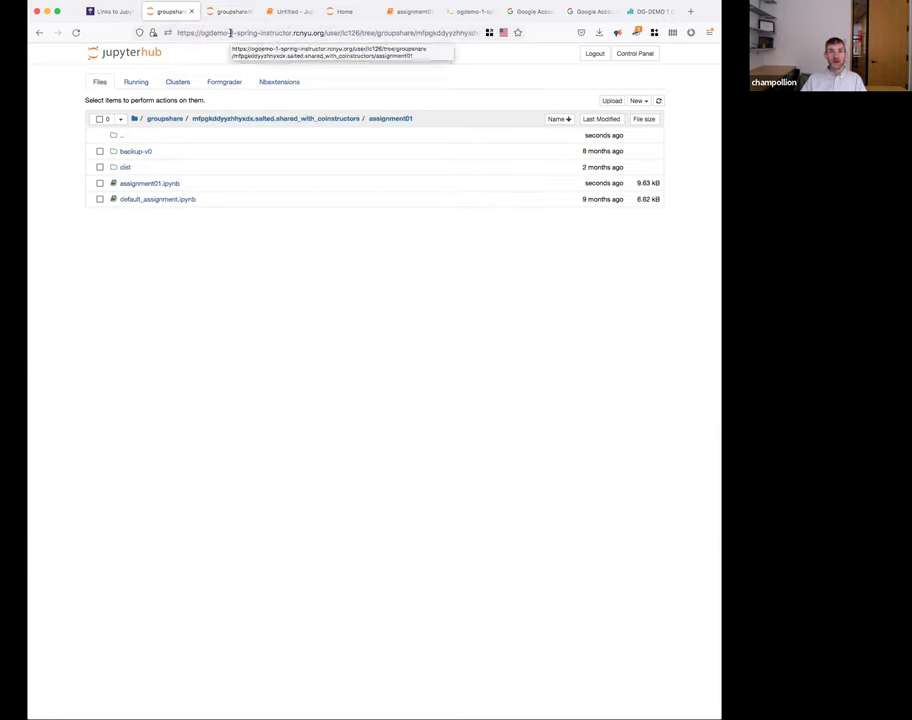
click(99, 183)
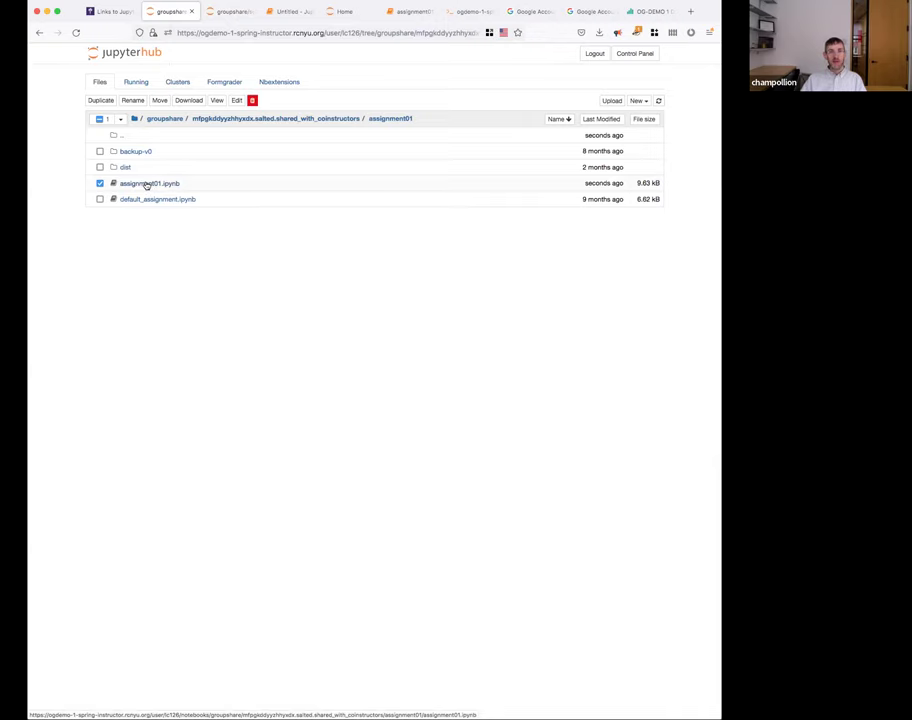
click(191, 101)
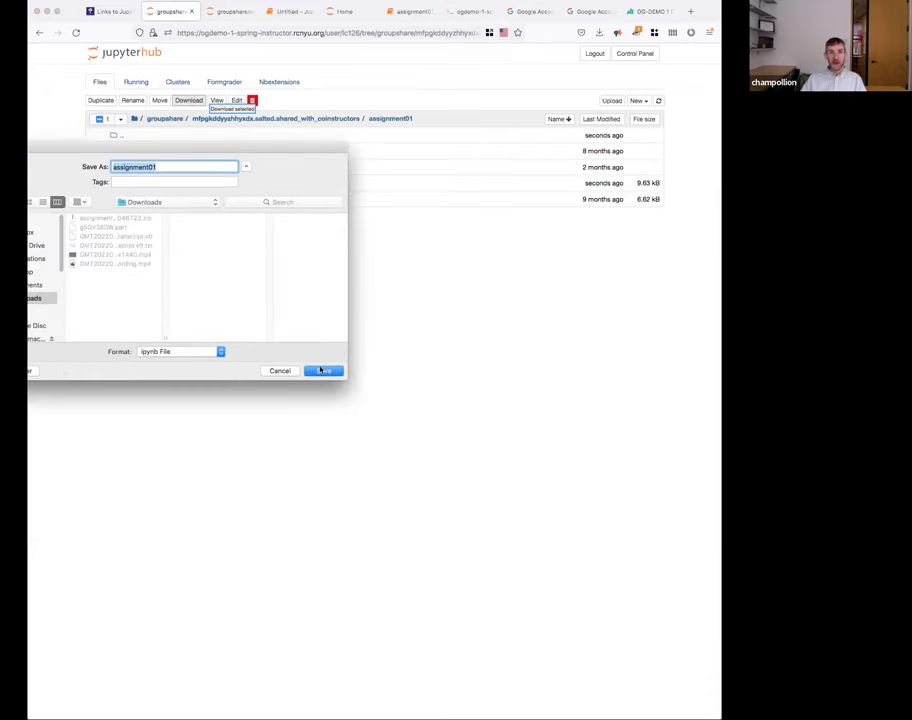
click(322, 370)
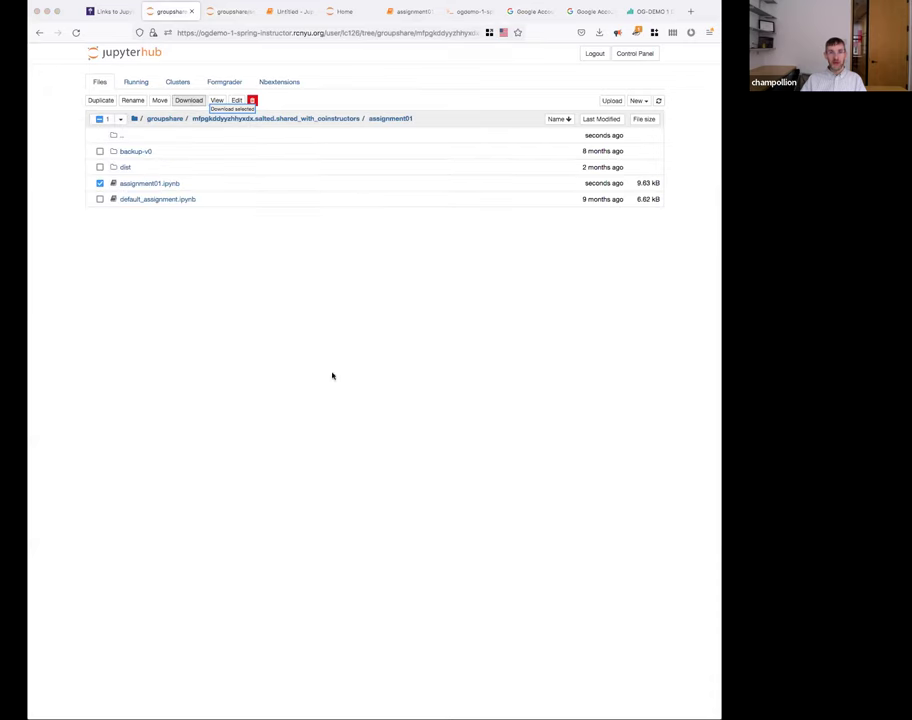
click(226, 11)
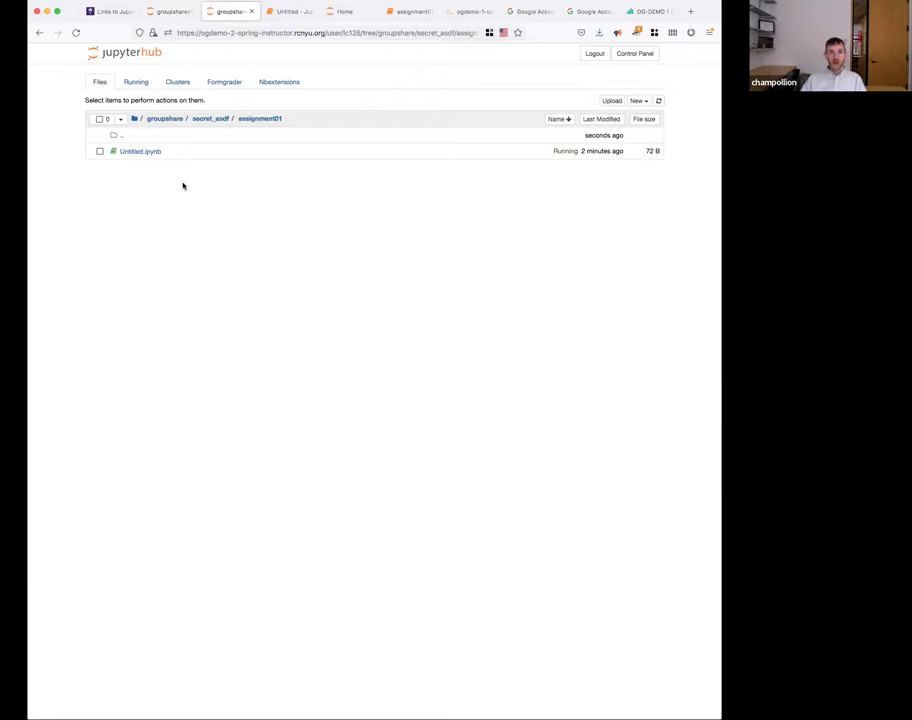
click(99, 151)
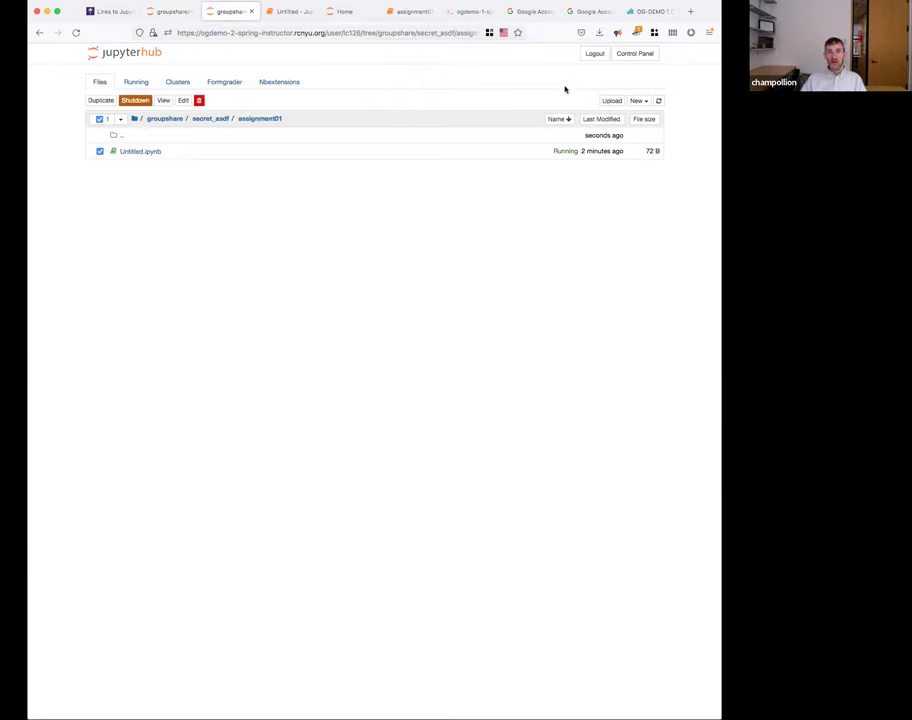
Delete Untitled.ipynb, upload assignment01.ipynb from Downloads, and open it.
click(199, 101)
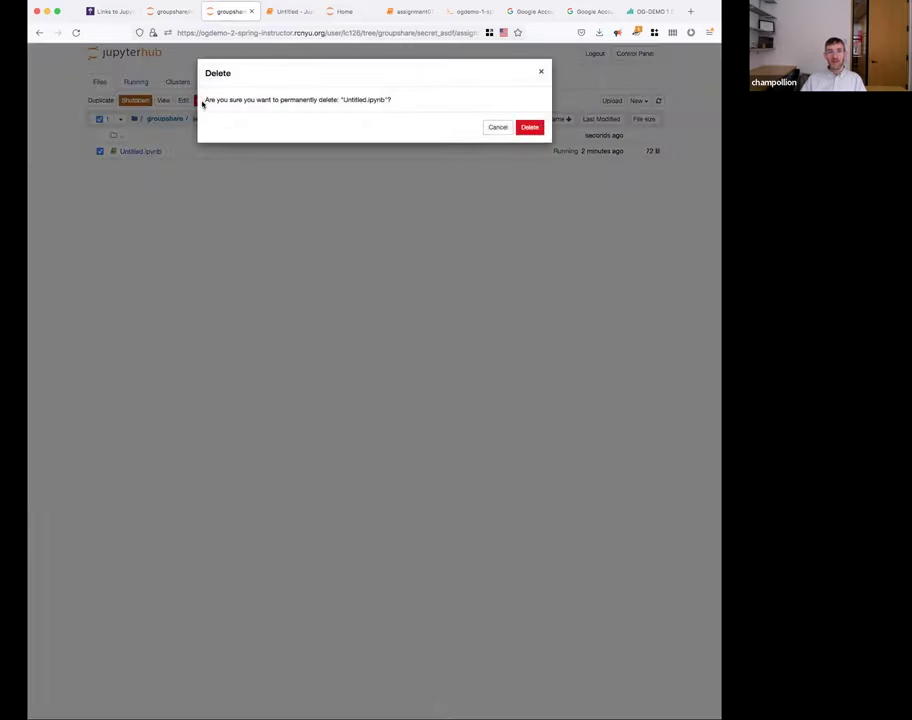
click(529, 127)
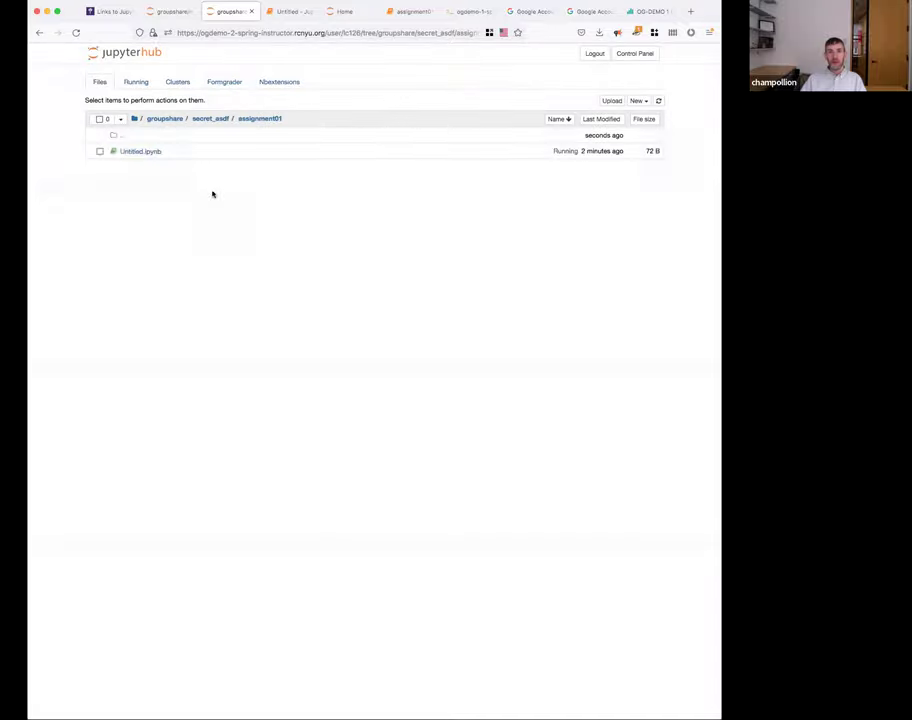
click(612, 102)
drag(195, 140, 411, 152)
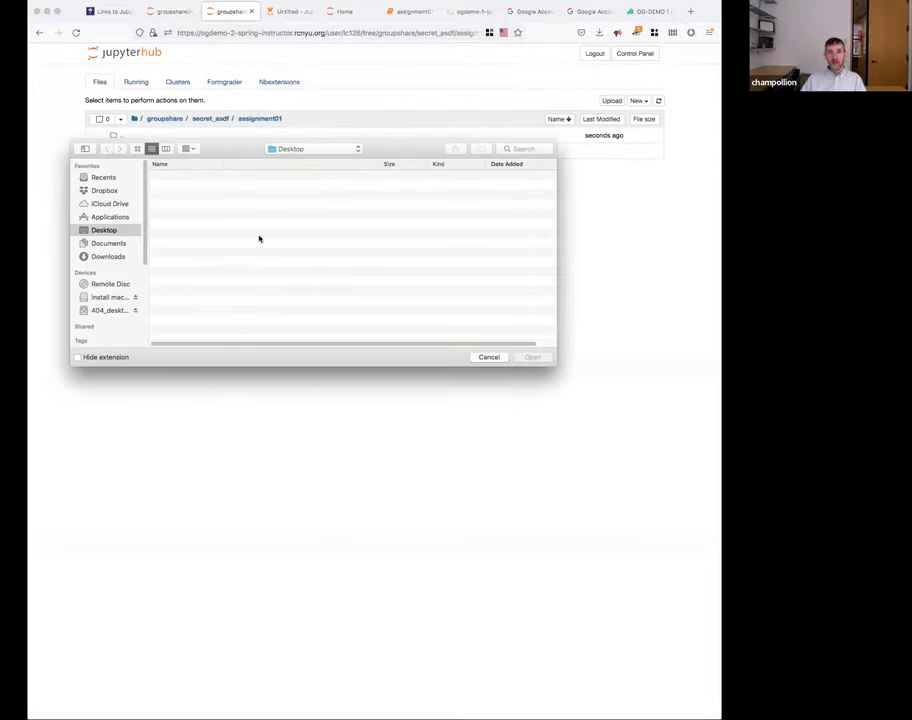
click(106, 256)
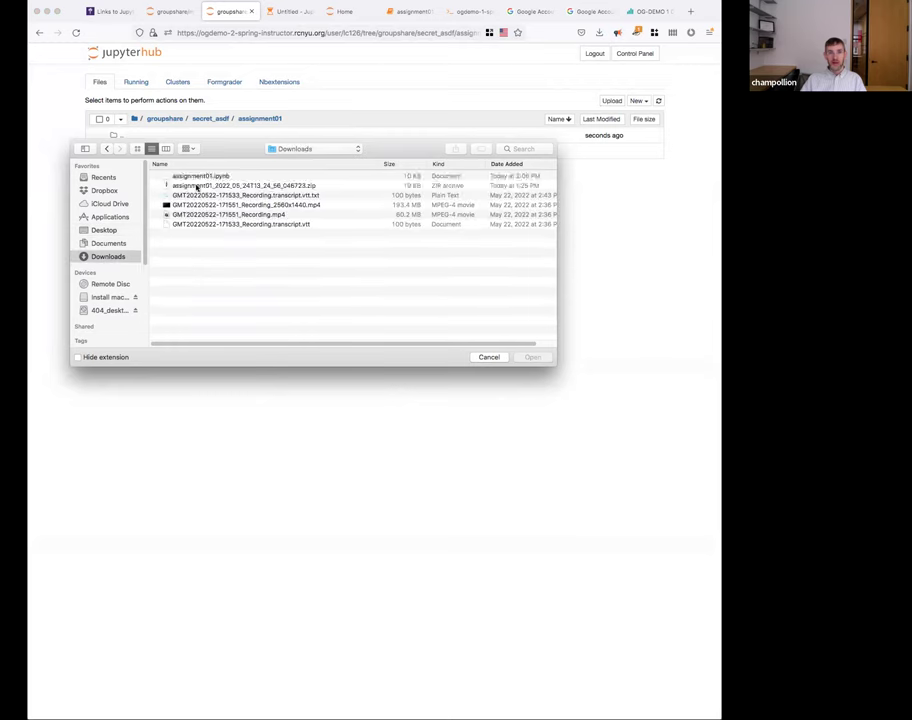
click(200, 176)
click(535, 357)
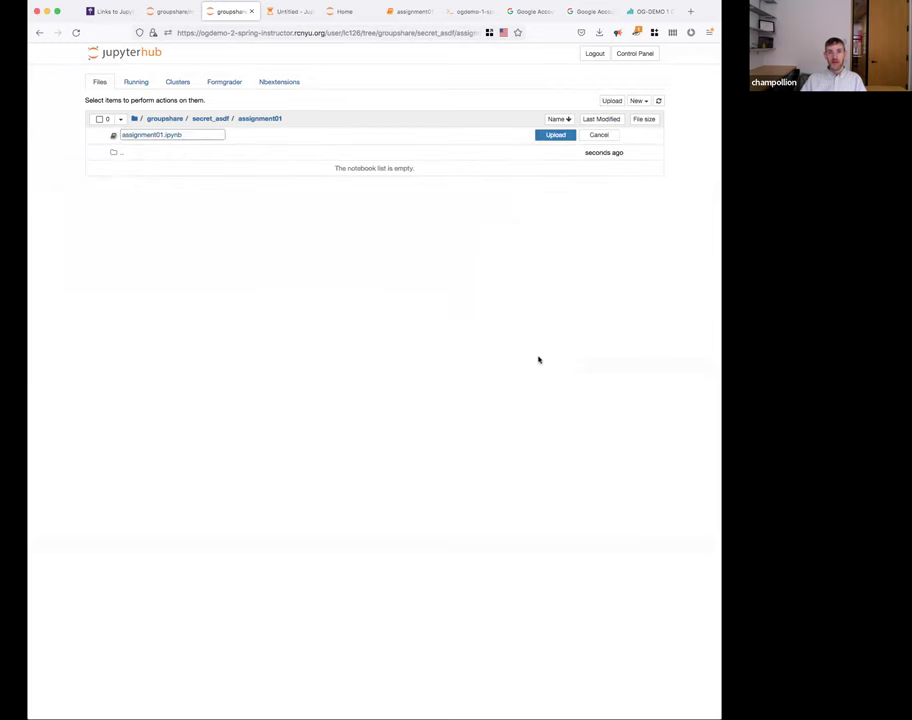
click(563, 136)
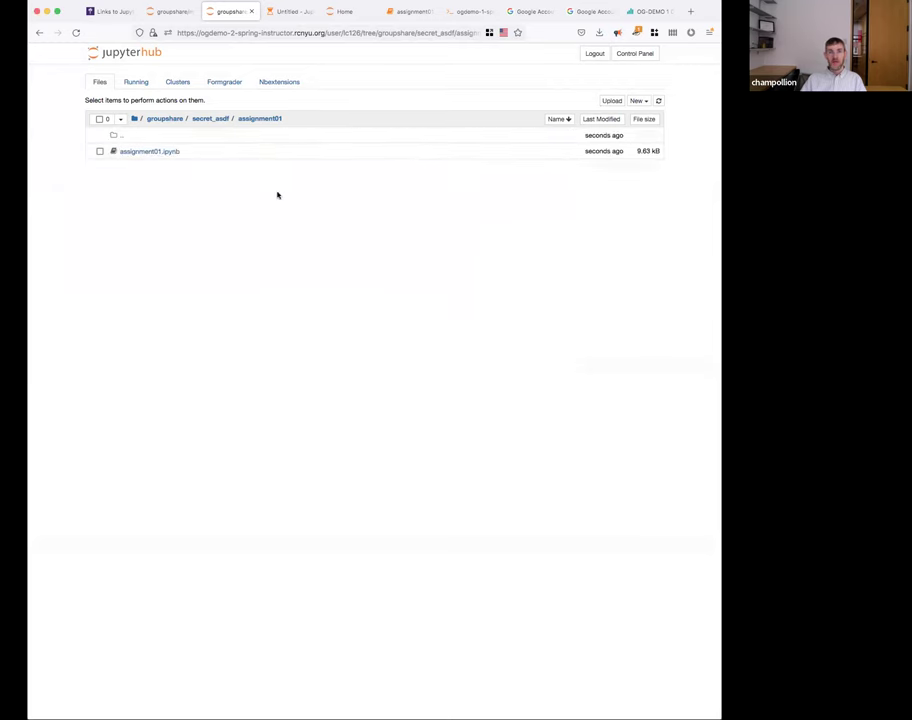
click(160, 151)
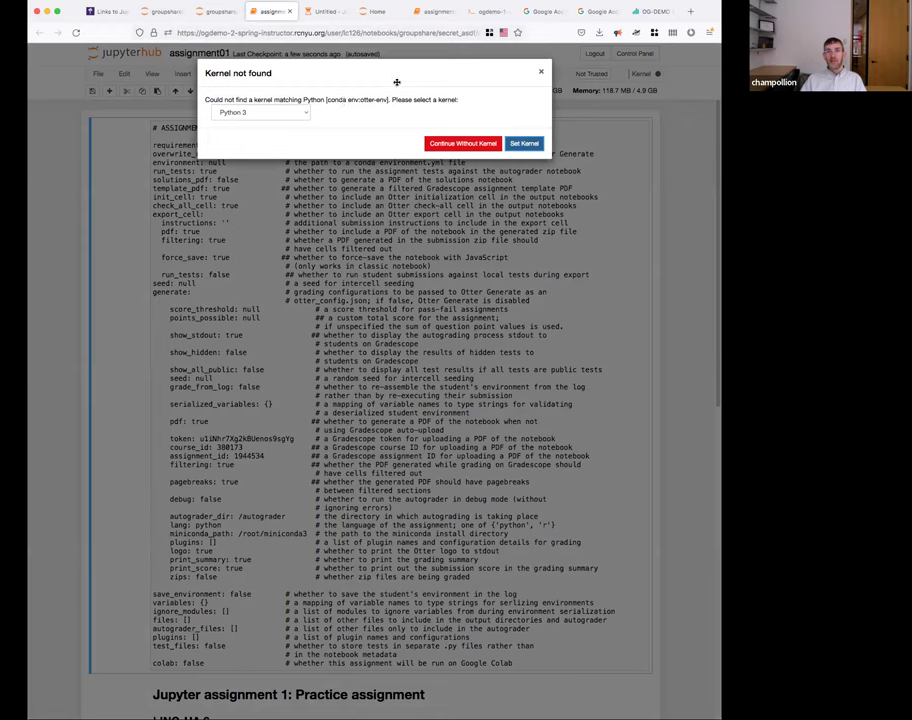
Close the Kernel not found dialog for otter-env, leaving Python 3, and switch to the shared assignment01 listing.
click(309, 138)
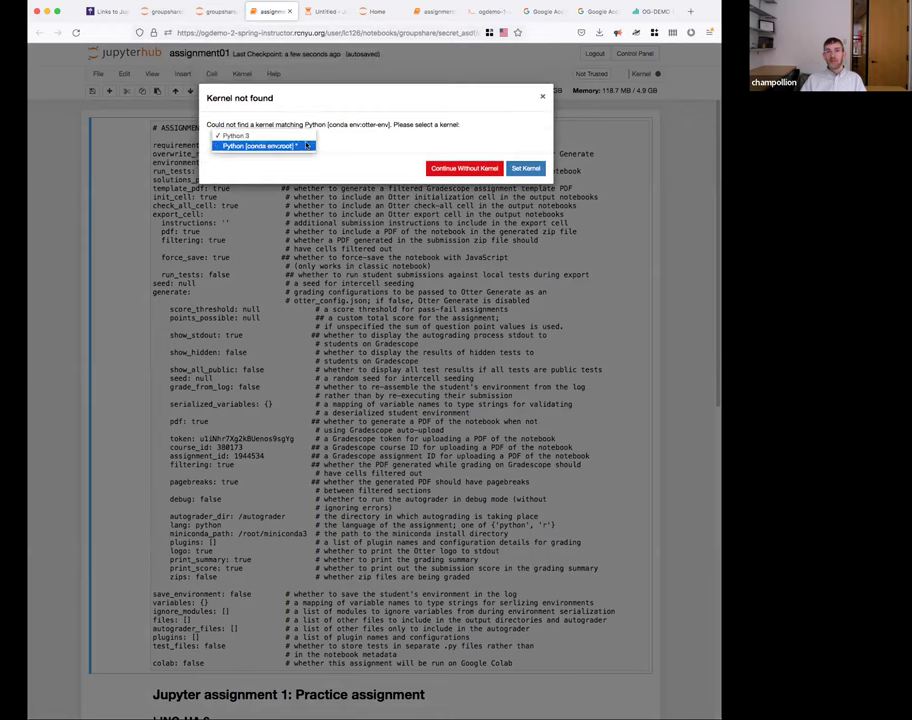
click(354, 131)
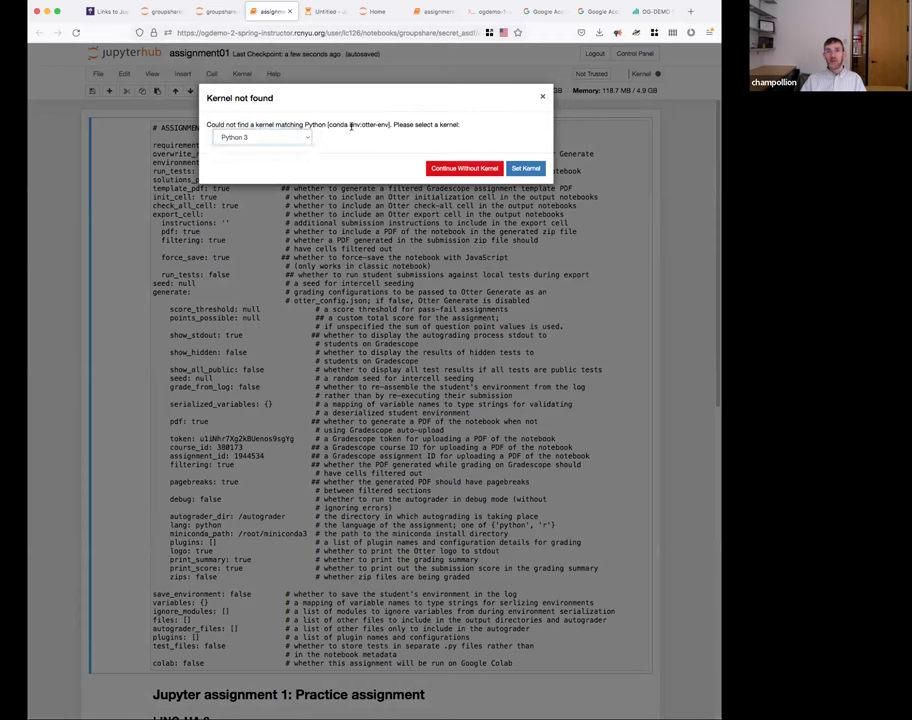
double_click(345, 124)
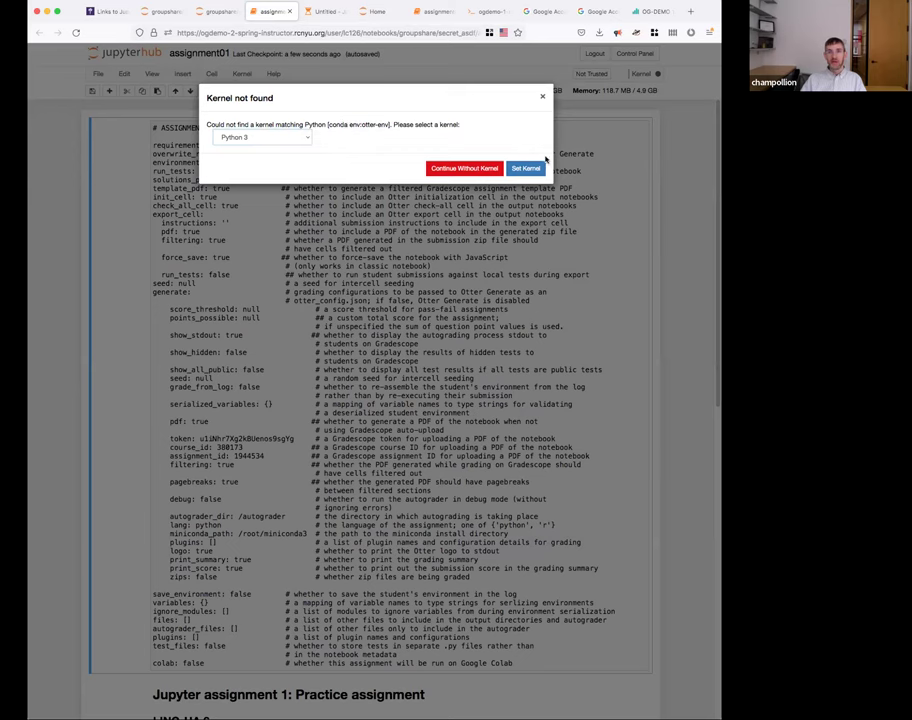
click(542, 96)
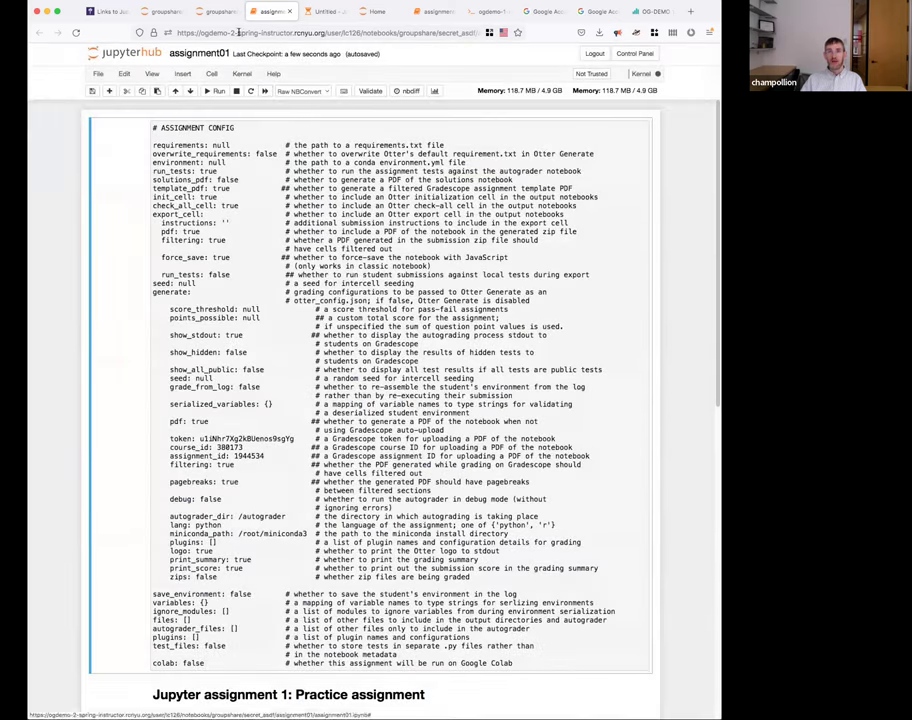
click(214, 12)
click(168, 12)
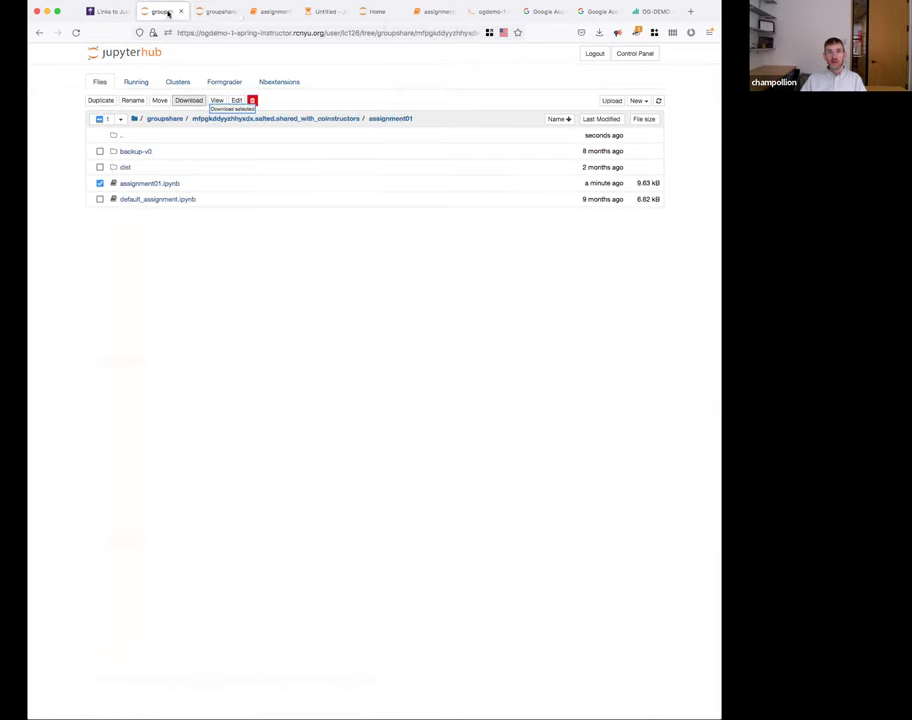
Create a new Bash notebook by mistake, then leave it for the home file tree.
click(213, 12)
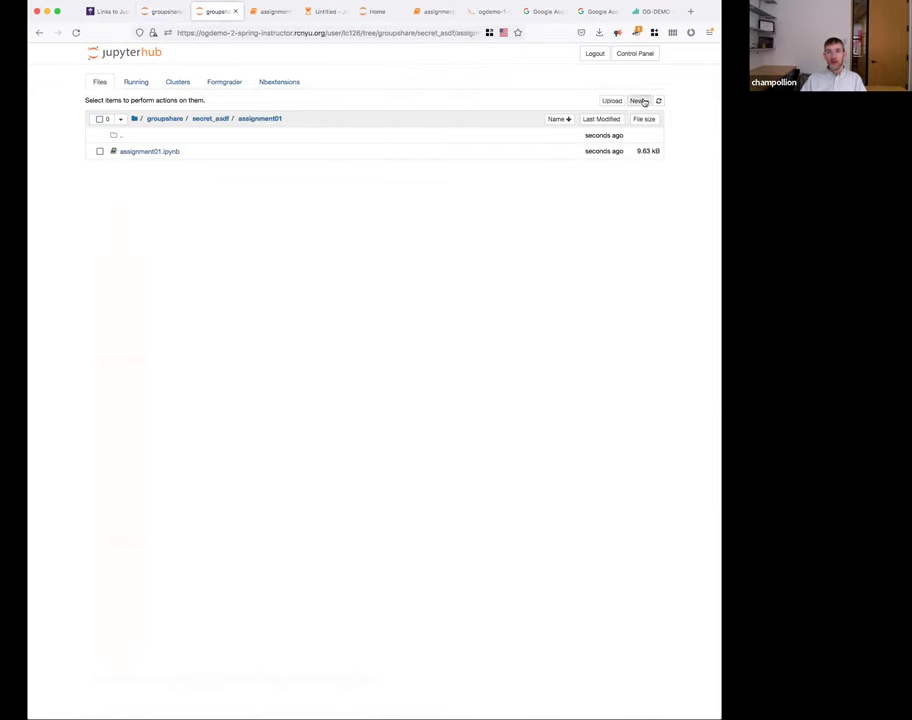
click(640, 101)
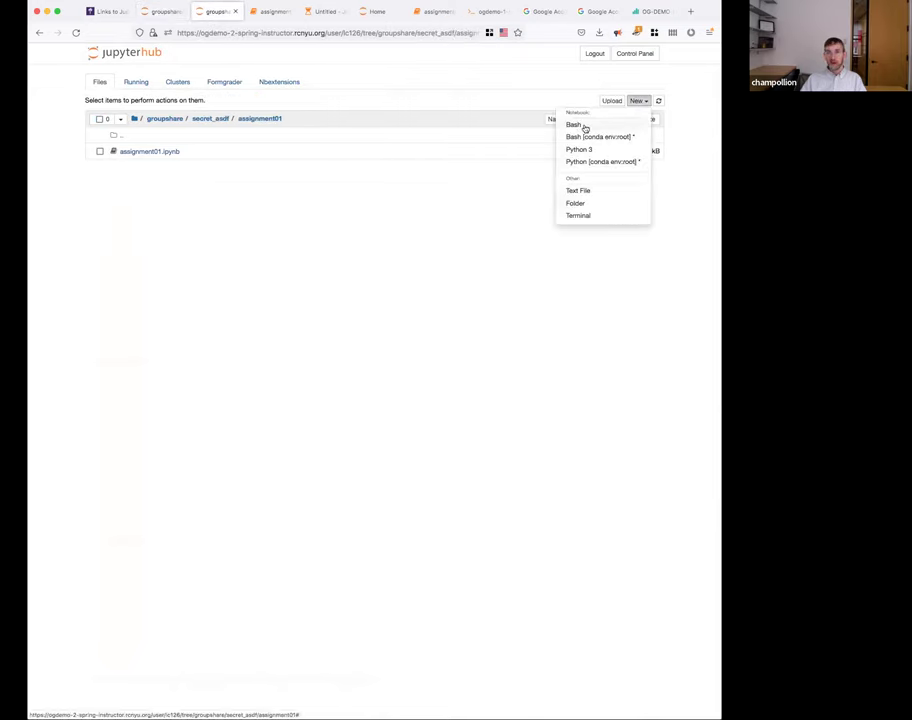
click(584, 127)
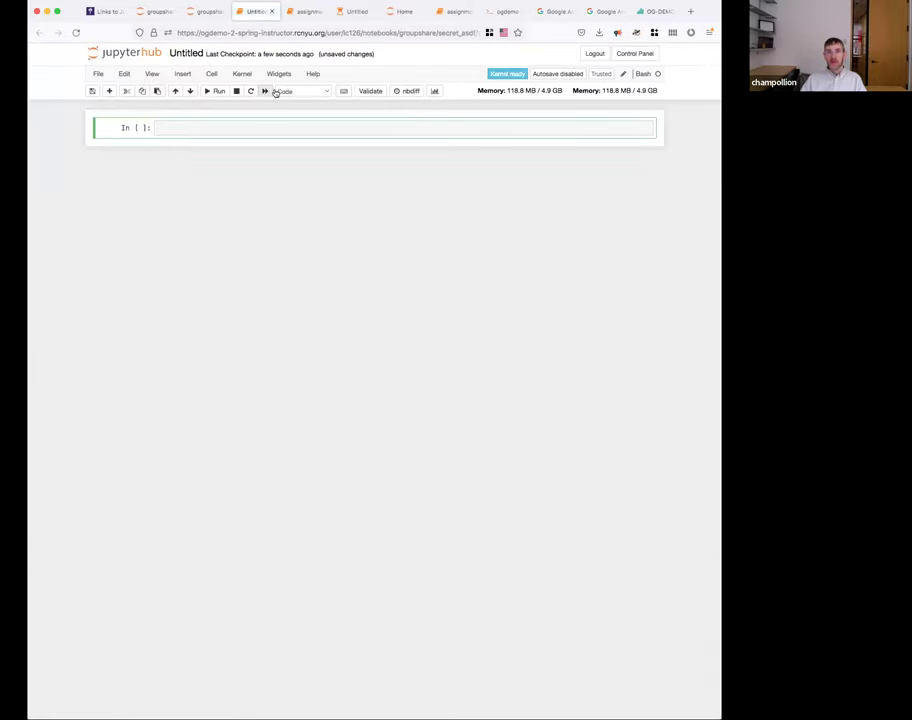
click(122, 53)
click(437, 401)
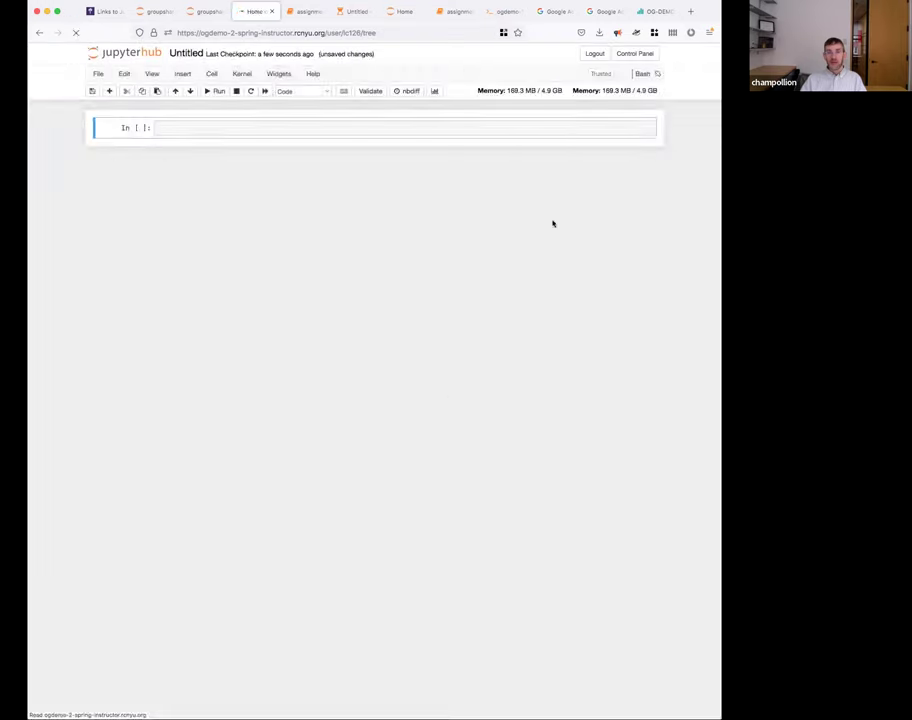
In a new terminal, activate otter-env and conda install ipykernel, accepting the plan.
click(637, 101)
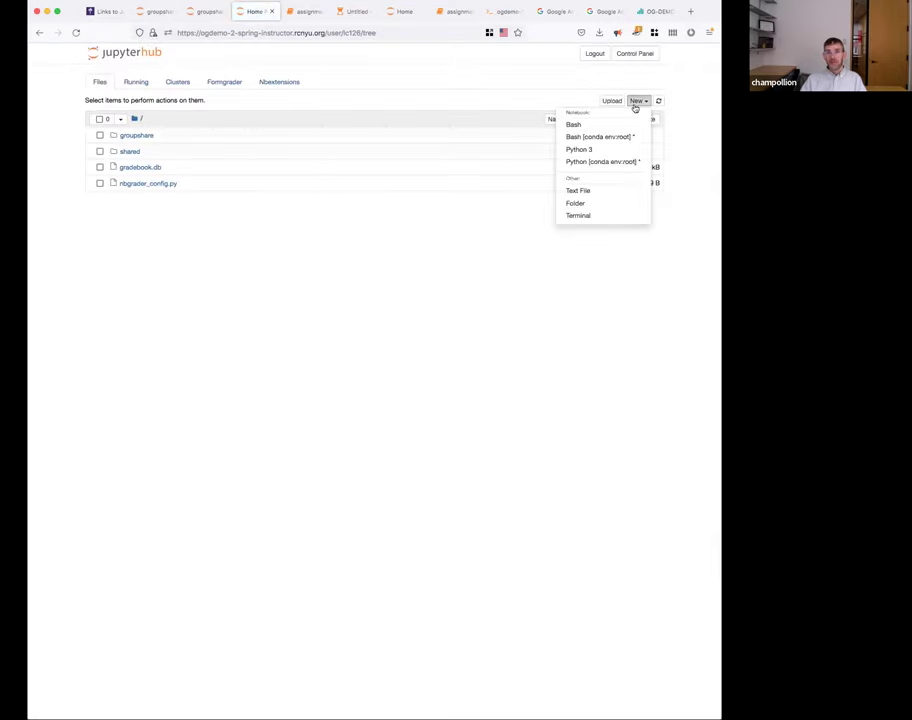
click(586, 214)
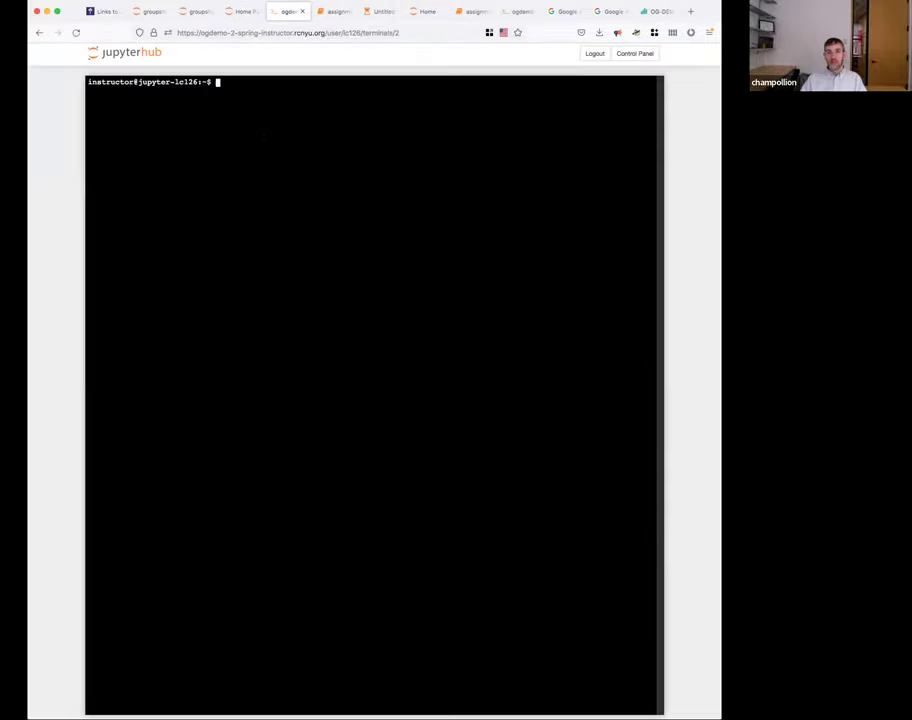
text(conda act)
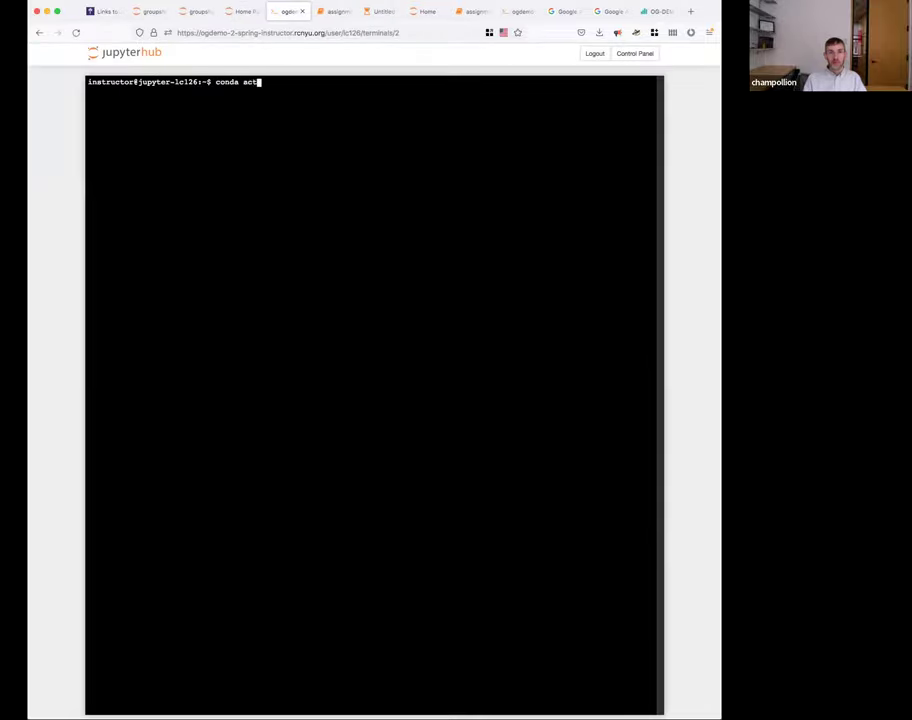
text(ivate otter-env)
key(Return)
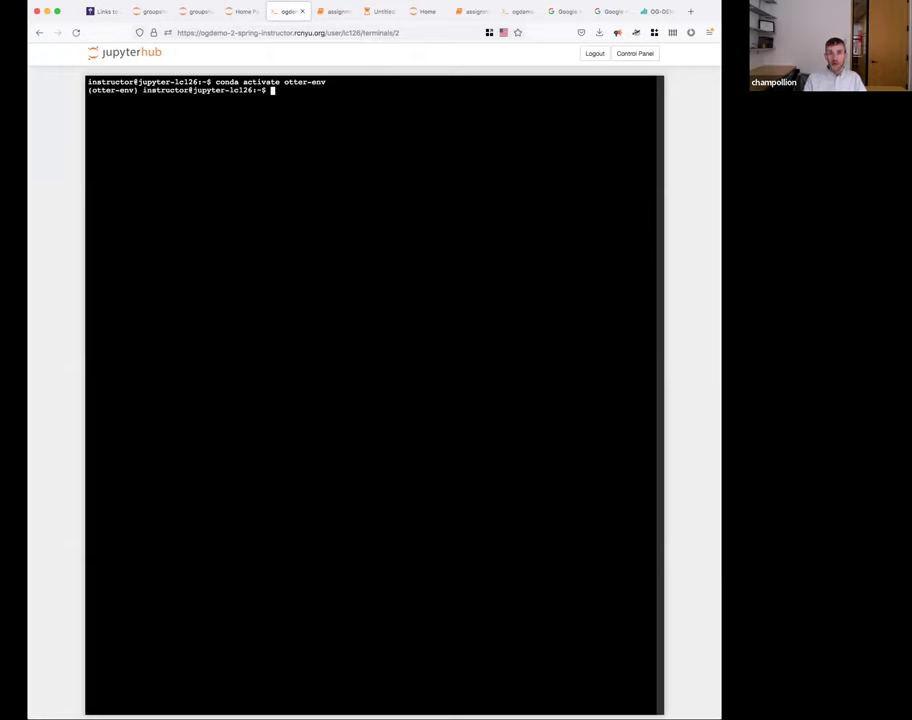
text(oonda install)
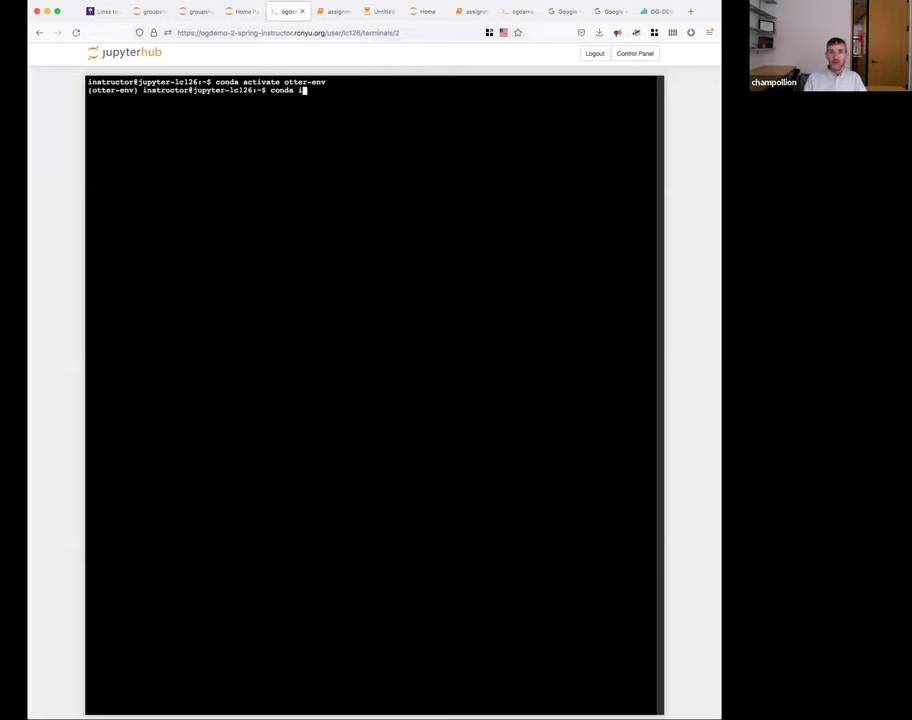
text(ykernel)
key(Return)
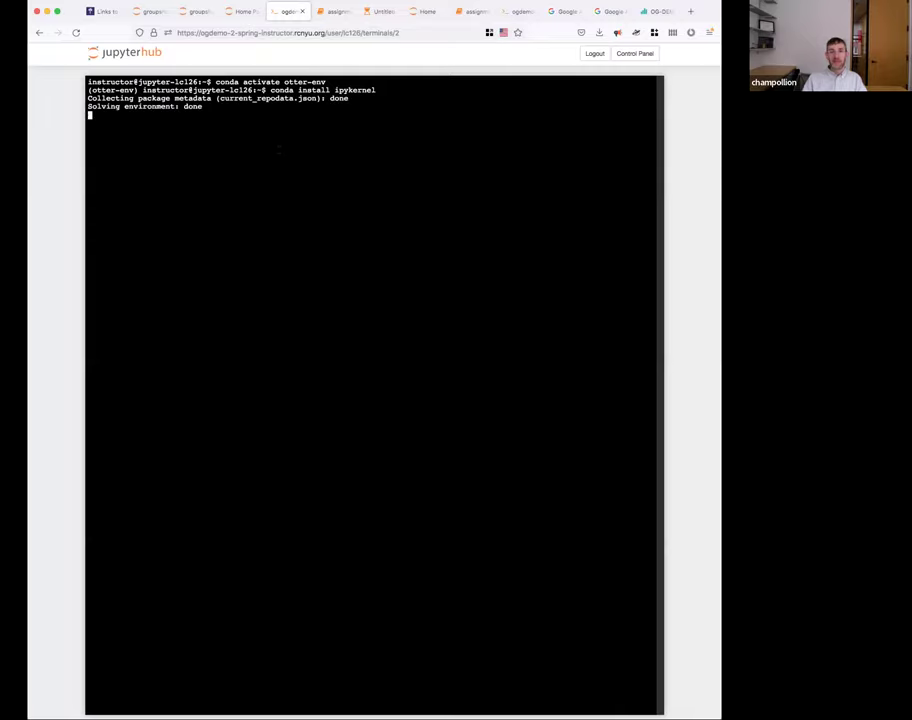
key(Return)
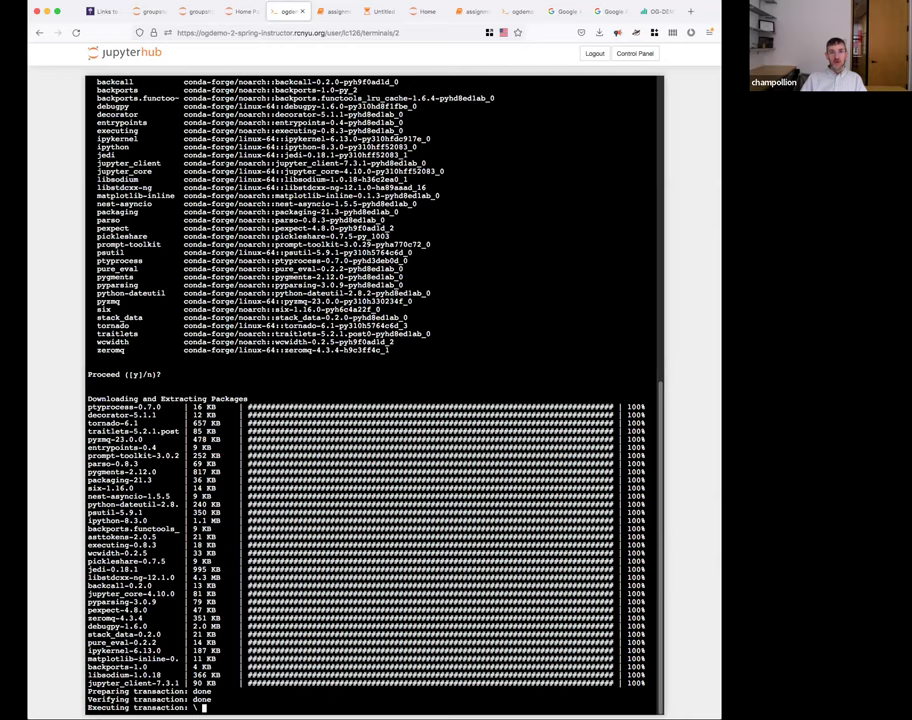
click(148, 11)
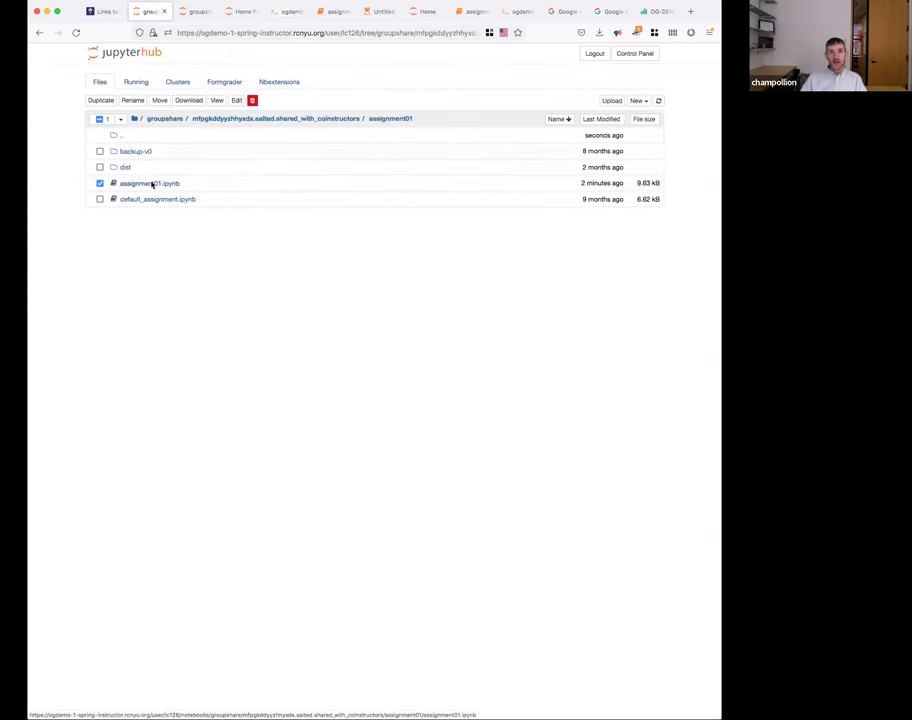
Open a new terminal and activate the otter-env conda environment.
click(100, 183)
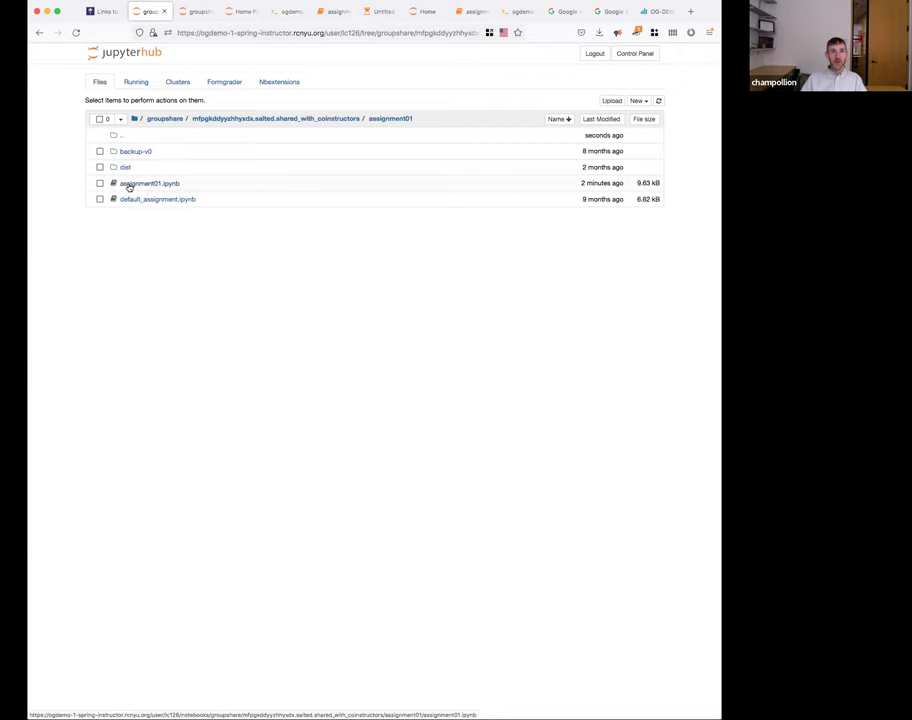
click(638, 100)
click(577, 228)
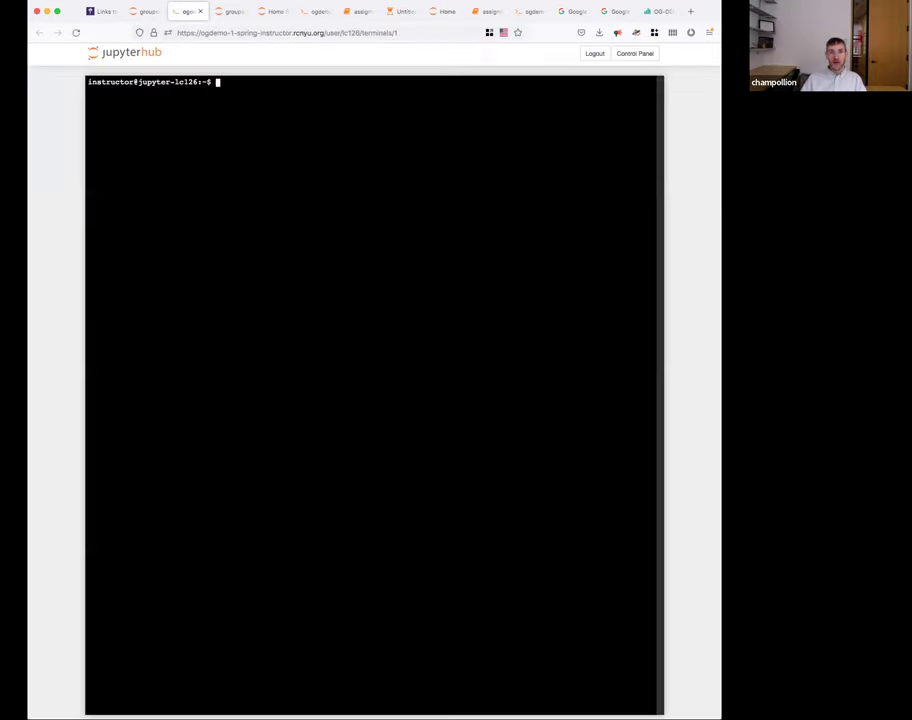
text(conda acti)
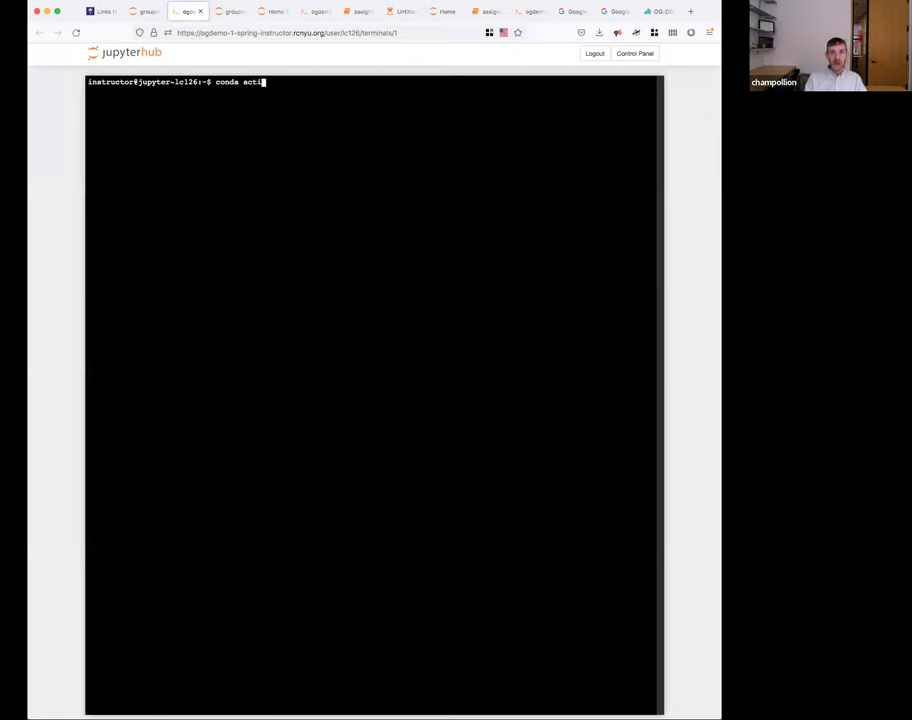
text(vate otter-env)
key(Return)
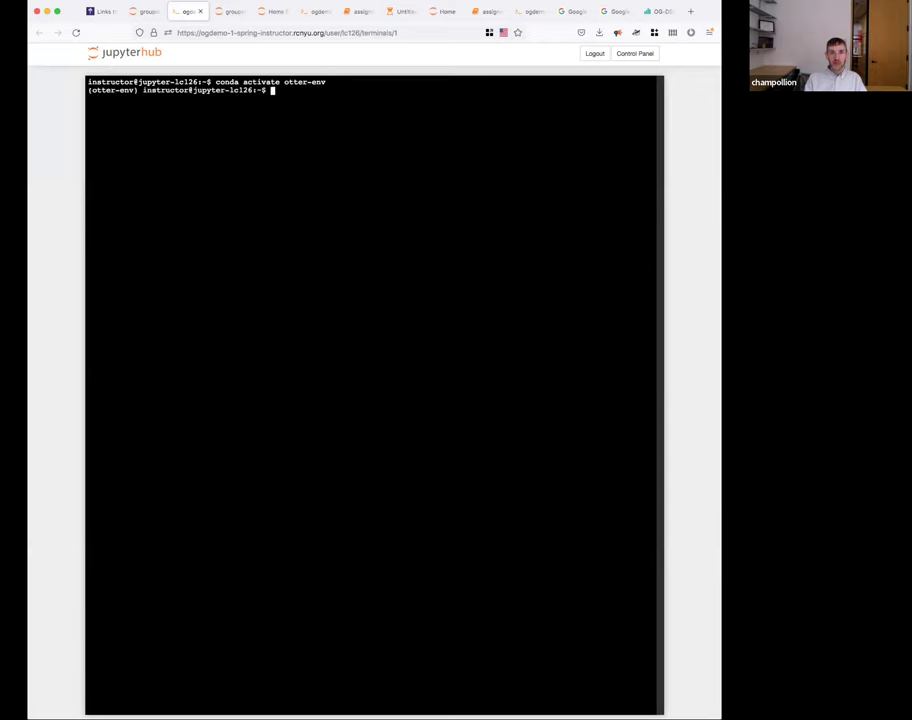
Move through groupshare and the co-instructors' shared folder into assignment01, listing its files.
text(cd groupshare/)
key(Return)
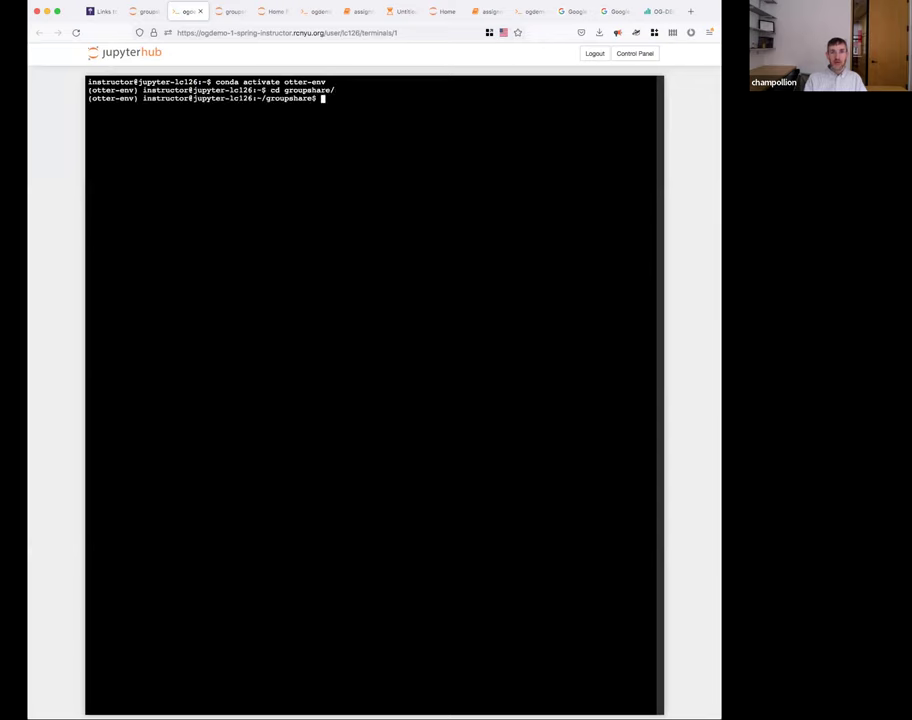
text(ls)
key(Return)
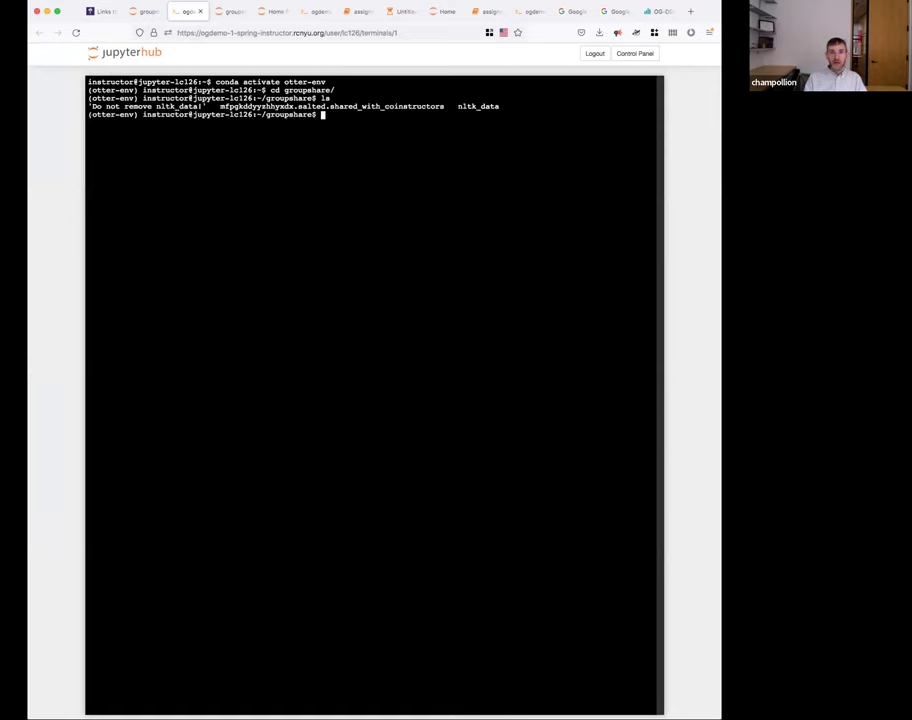
text(cd mfpgkddyyzhhyxdx.salted.shared_with_coinstructors/)
key(Return)
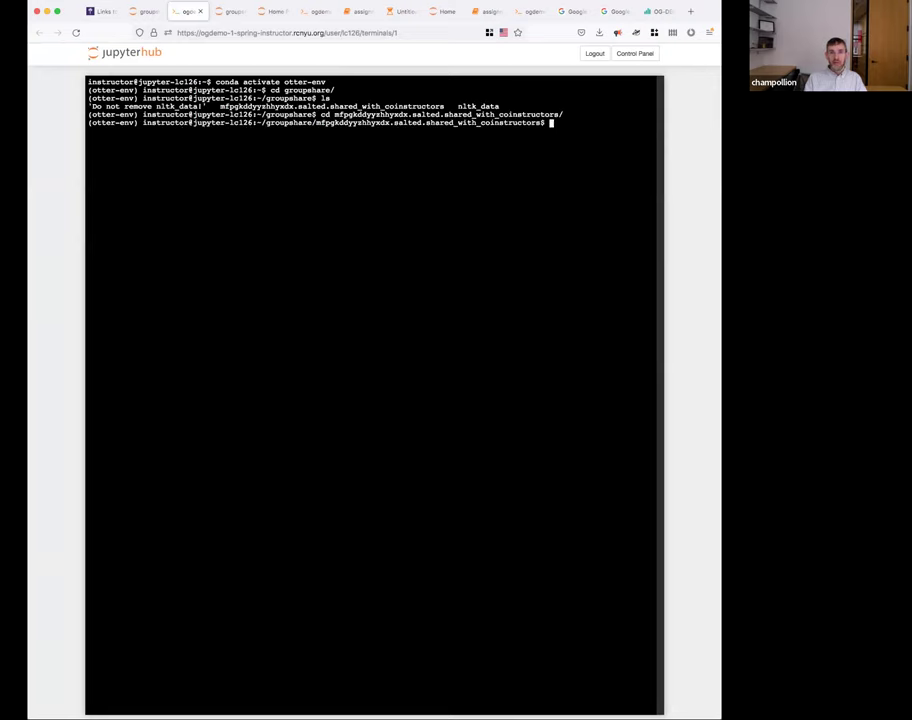
text(cd assignment01)
key(Return)
text(ls)
key(Return)
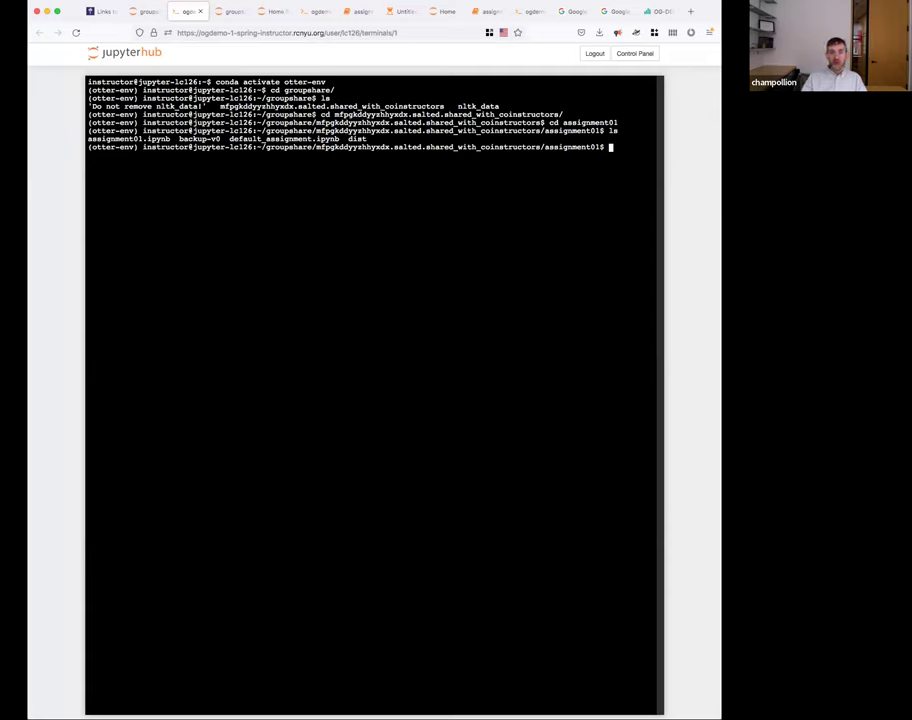
double_click(357, 139)
Run 'otter assign --v1 assignment01.ipynb dist2' and check that all tests pass.
text(otter assign --v1 )
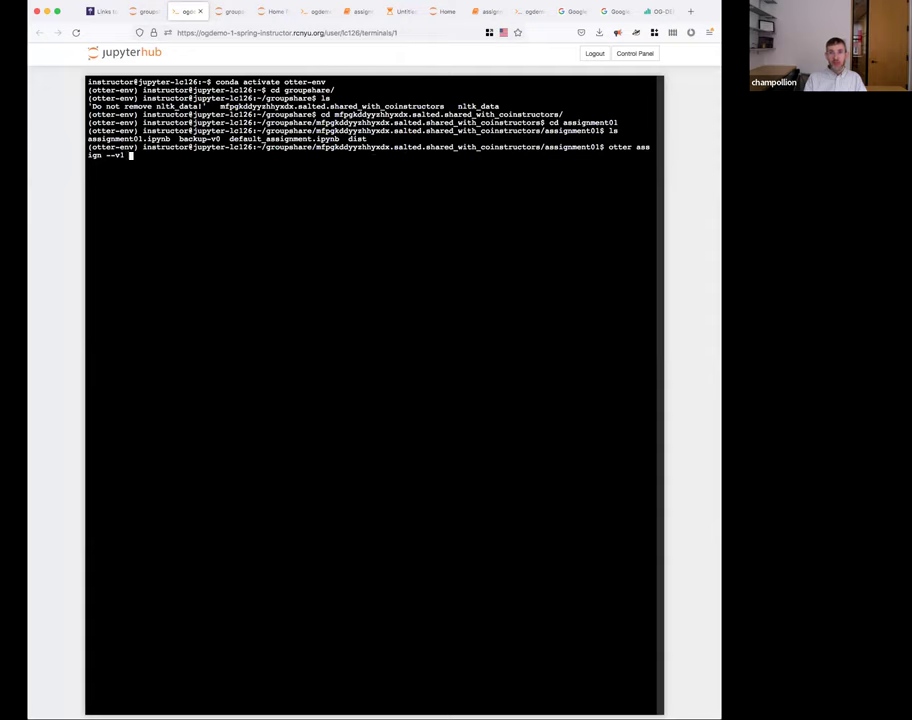
text(a)
key(Tab)
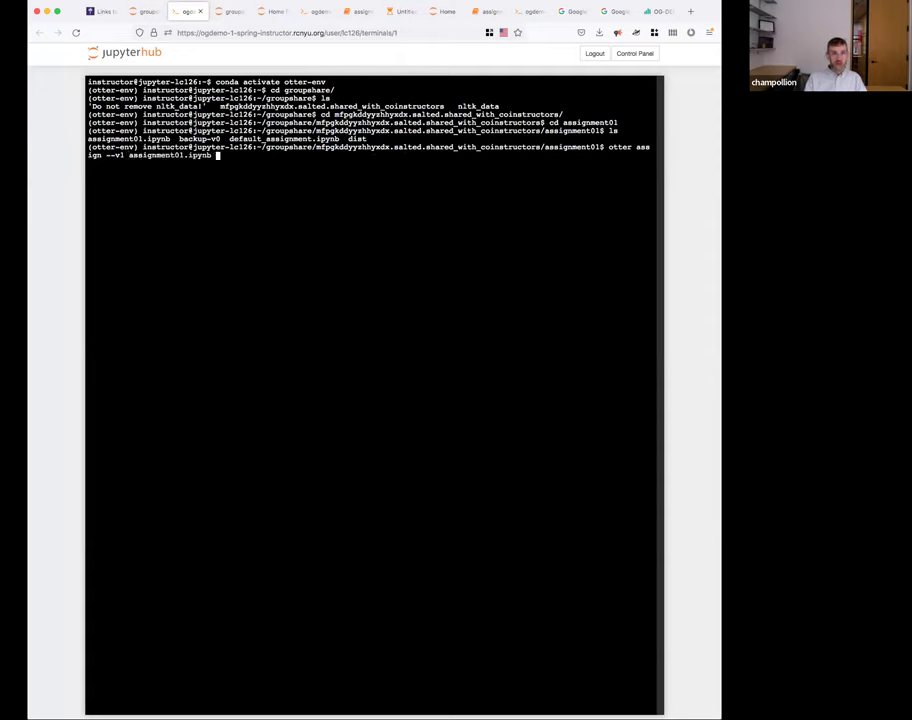
text(dist)
key(Tab)
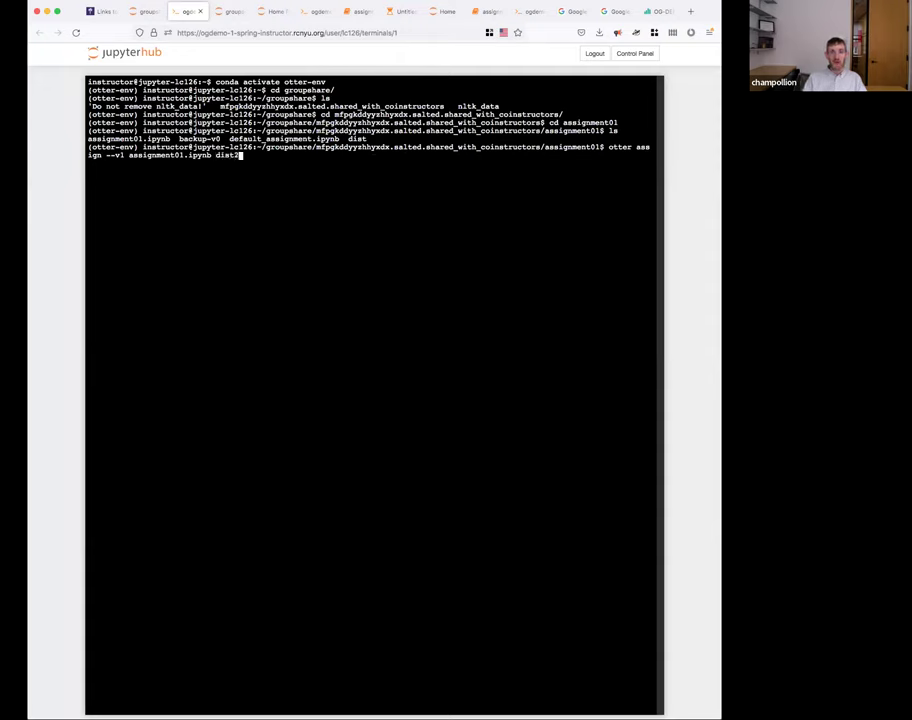
key(Return)
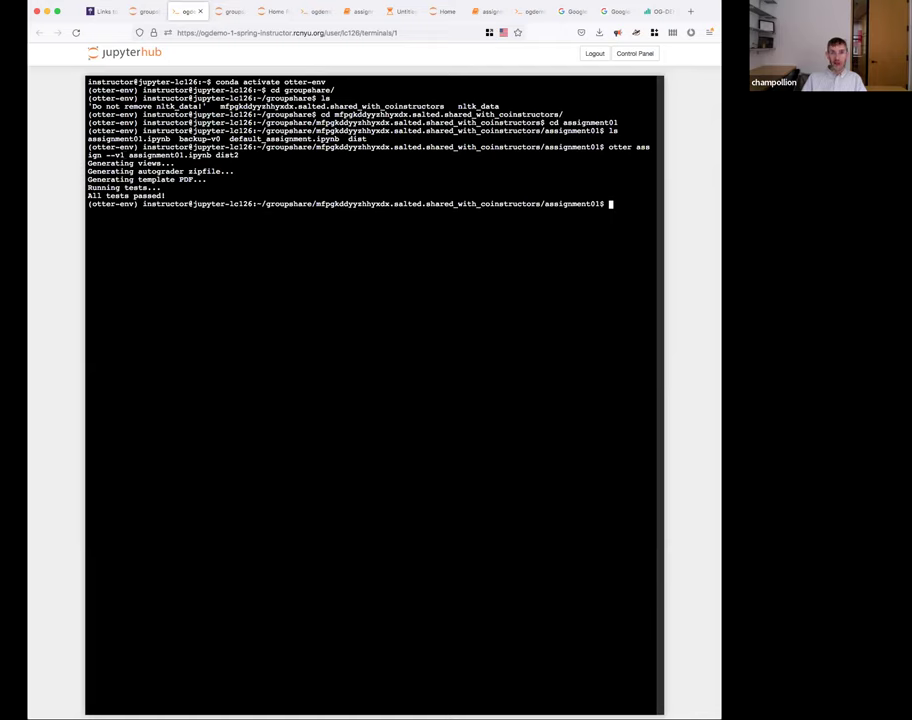
drag(87, 155, 166, 196)
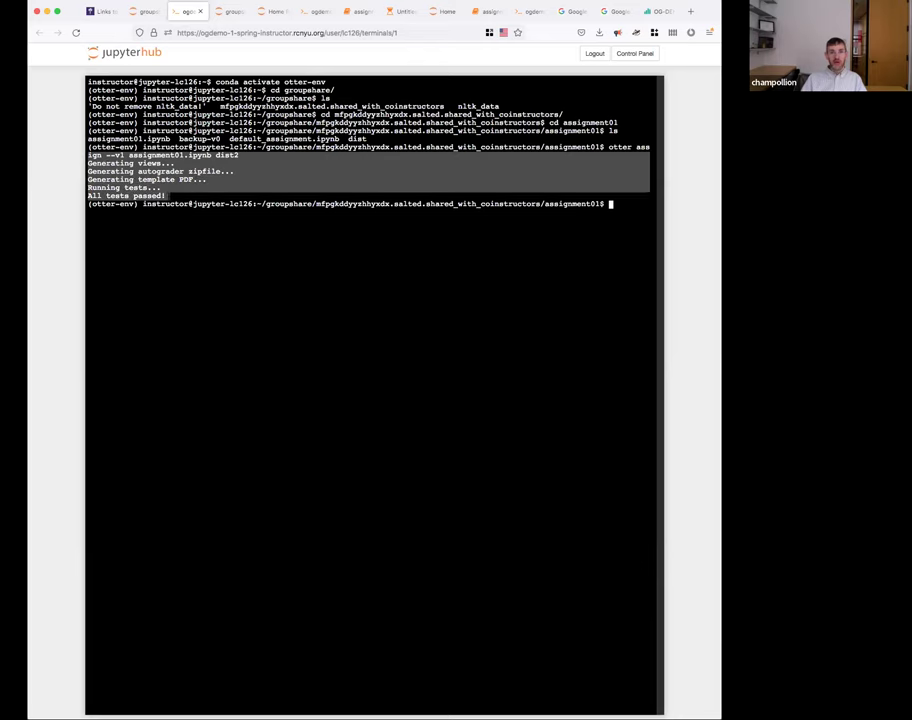
click(189, 188)
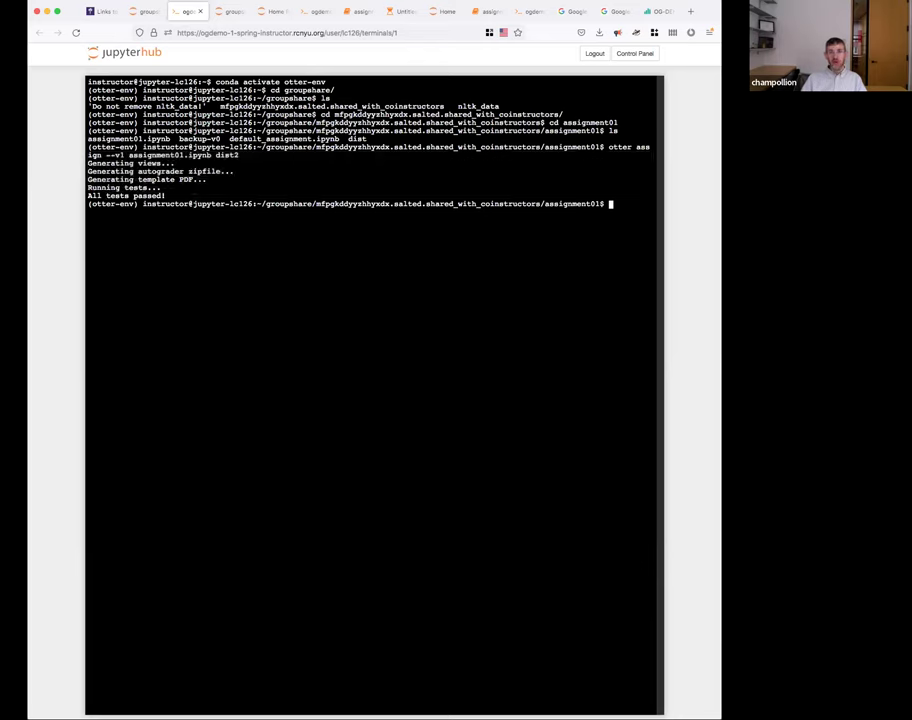
Confirm with ls that dist2 exists, then open dist2 in the file browser.
text(ls)
key(Return)
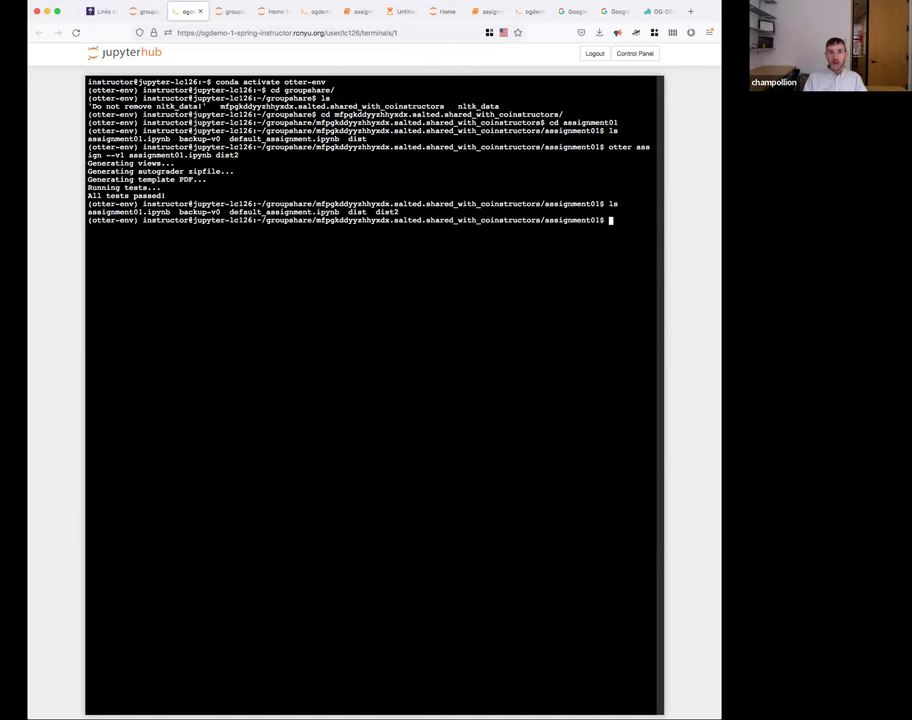
double_click(391, 212)
click(391, 212)
click(146, 12)
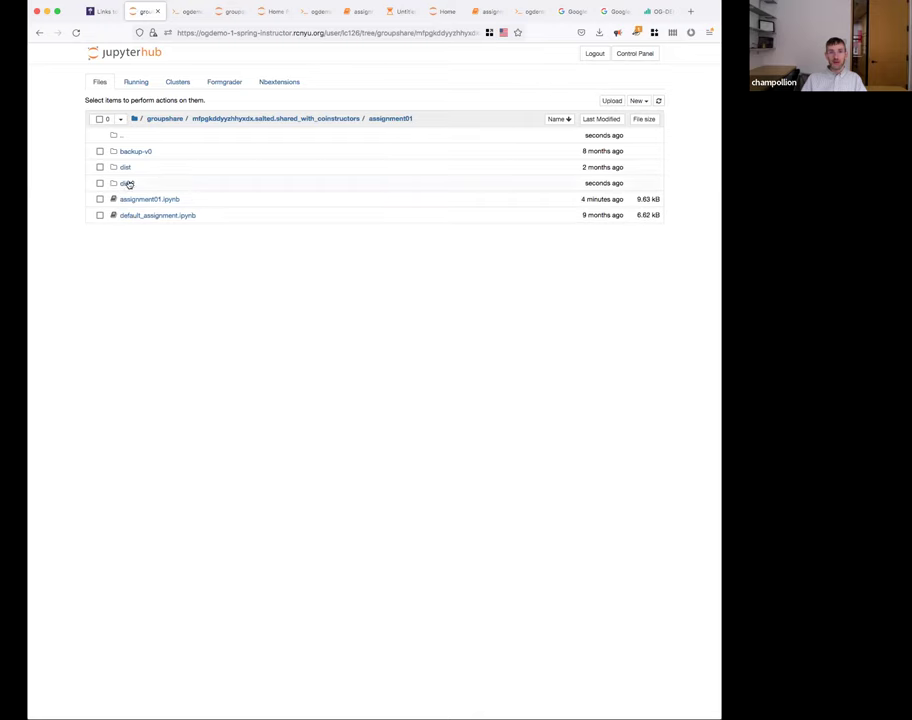
click(127, 183)
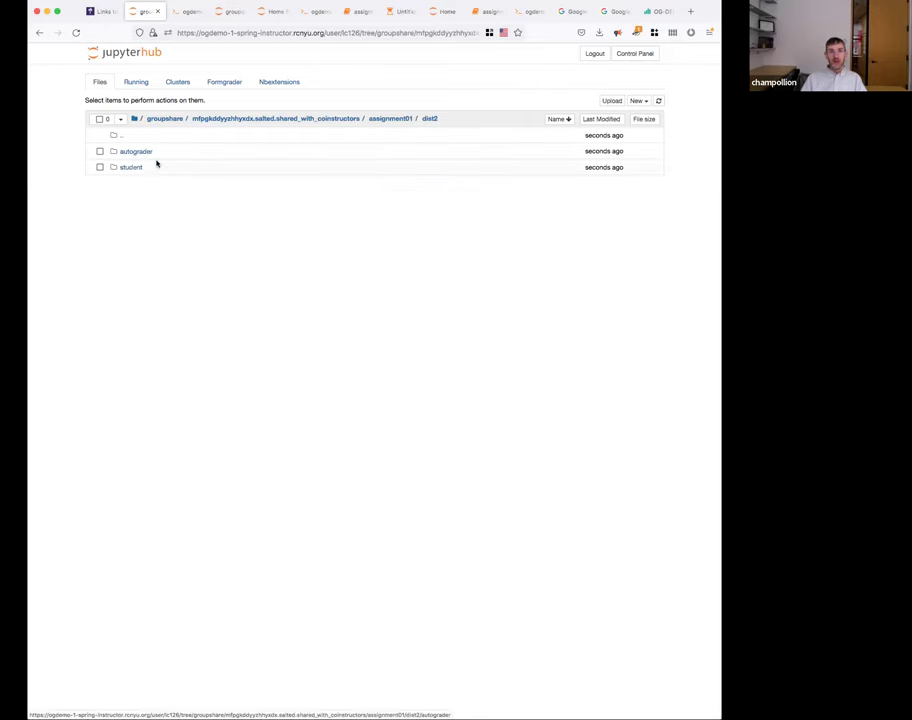
Open the student version of assignment01.ipynb, then close and halt it.
drag(625, 167, 584, 150)
click(285, 220)
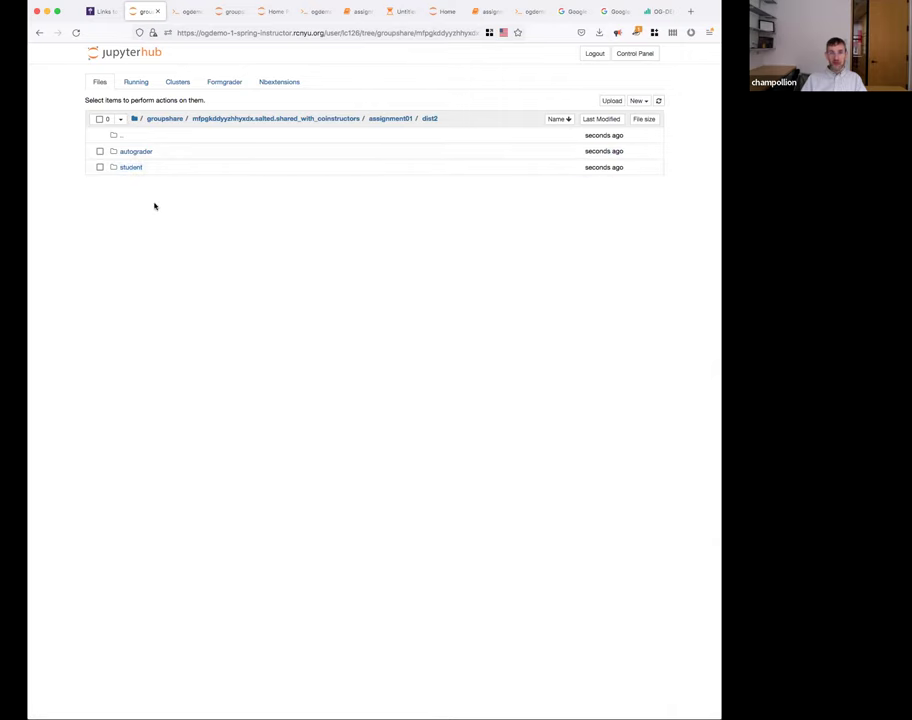
click(131, 168)
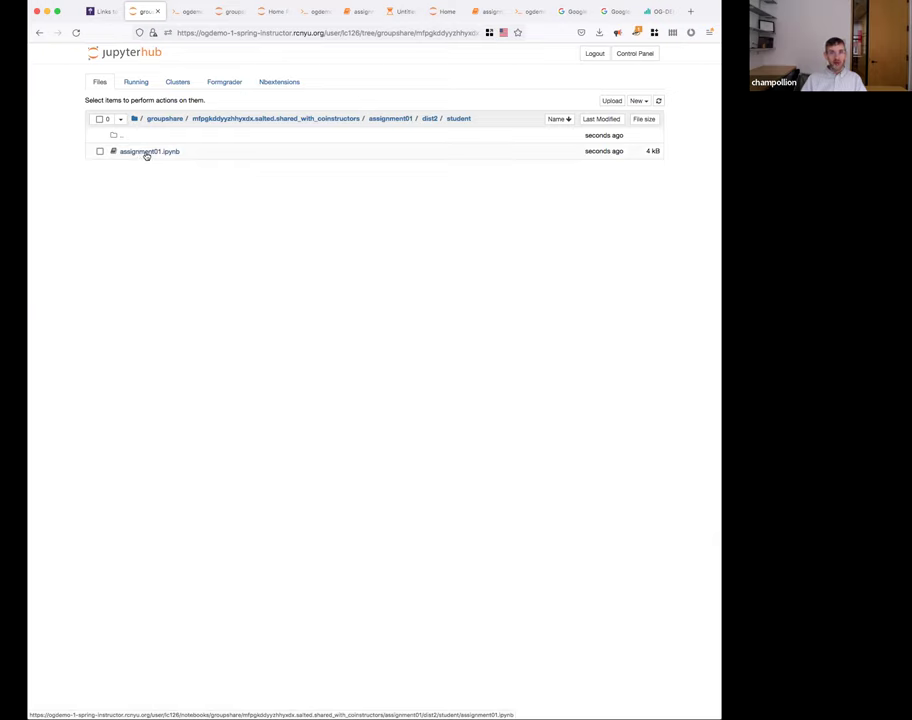
click(146, 155)
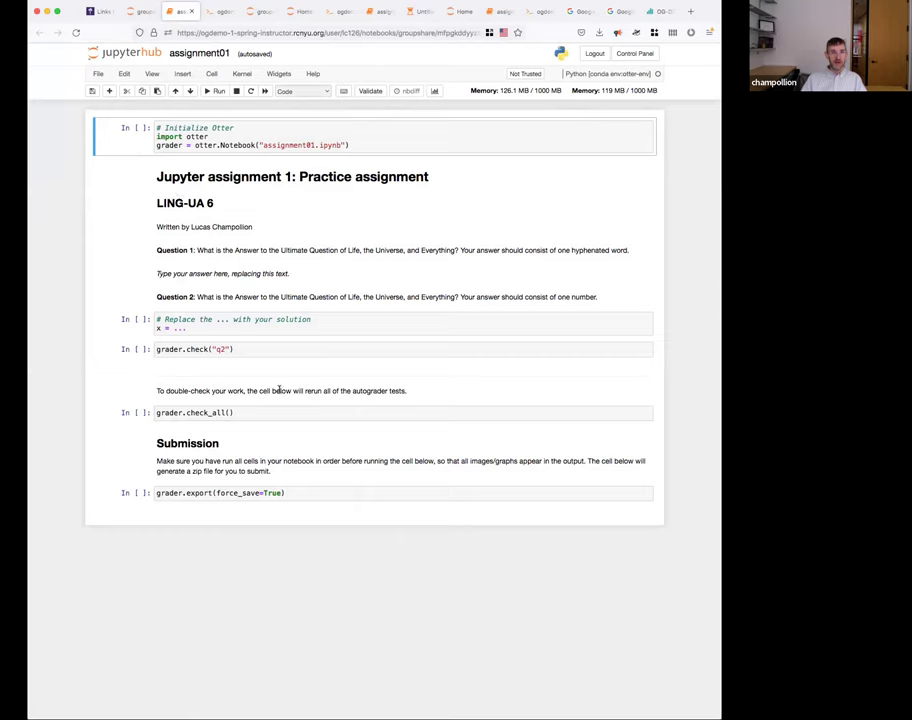
click(98, 73)
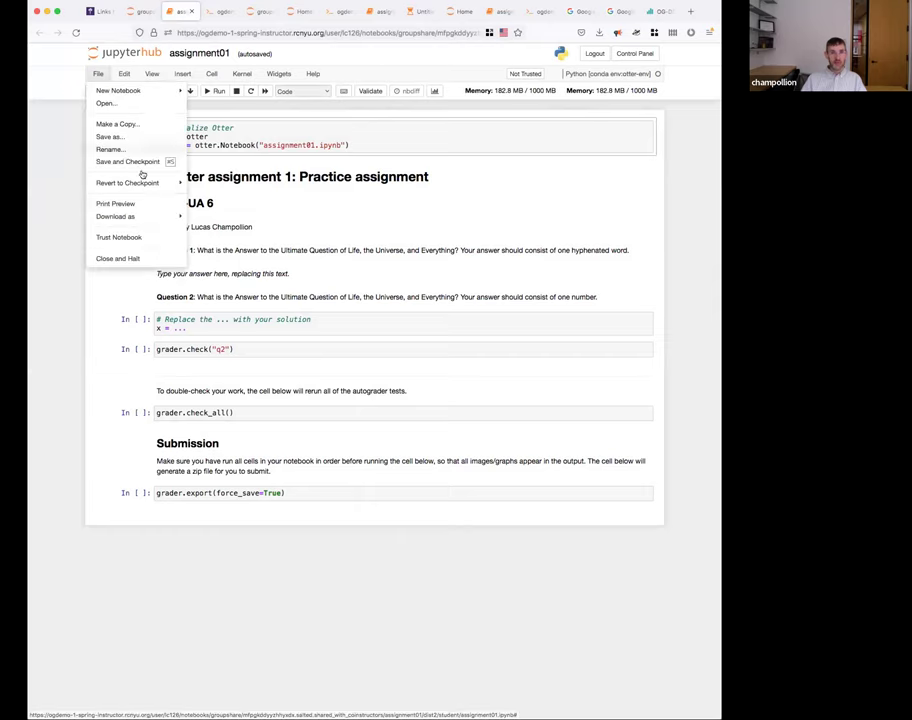
click(130, 258)
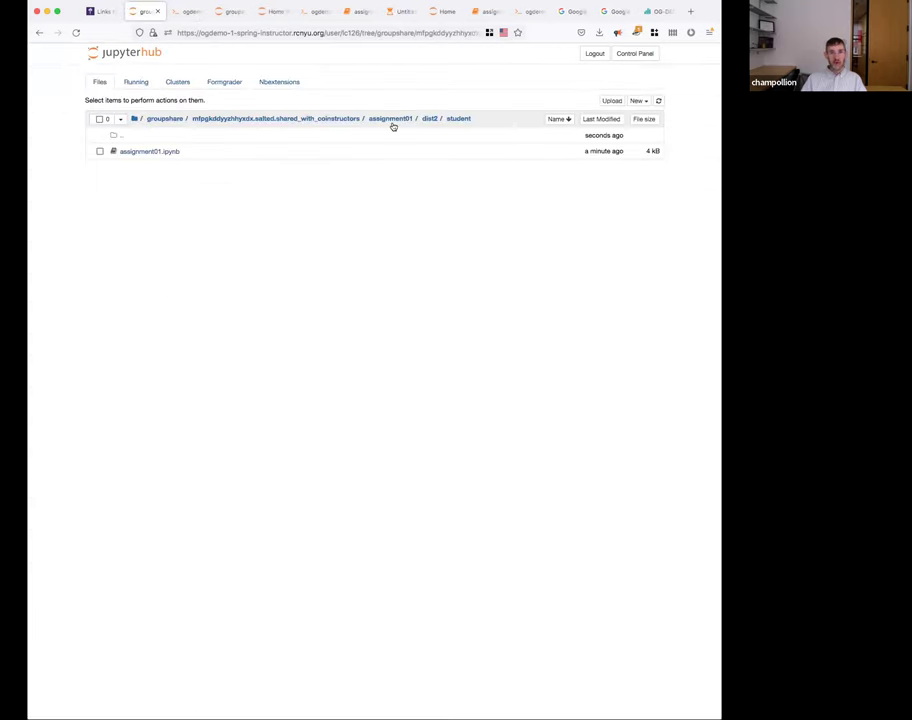
Go back to dist2 and open the autograder folder's assignment01-template PDF.
click(431, 119)
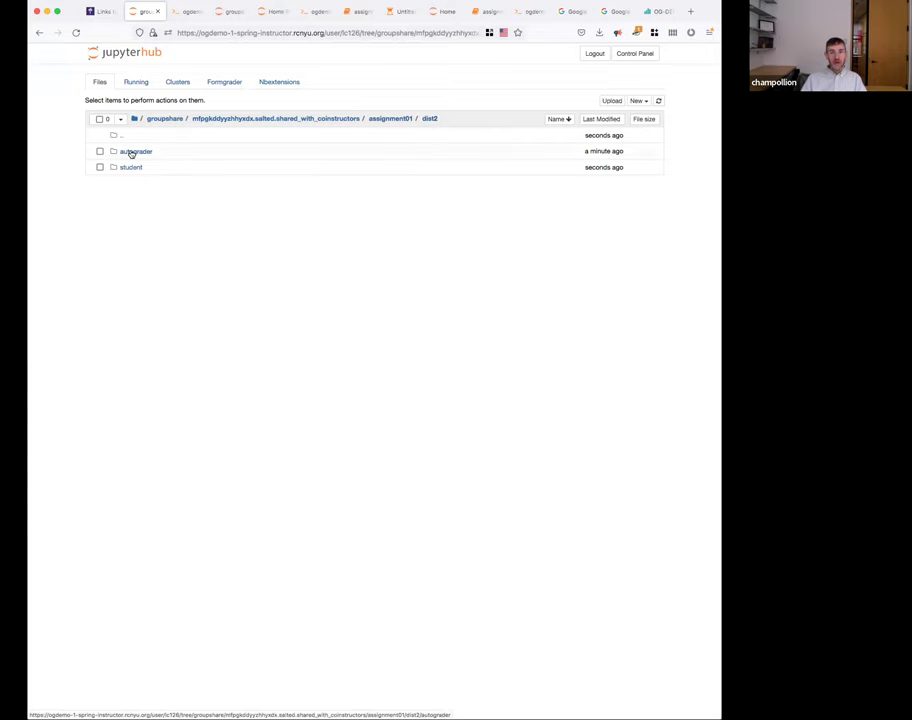
click(131, 152)
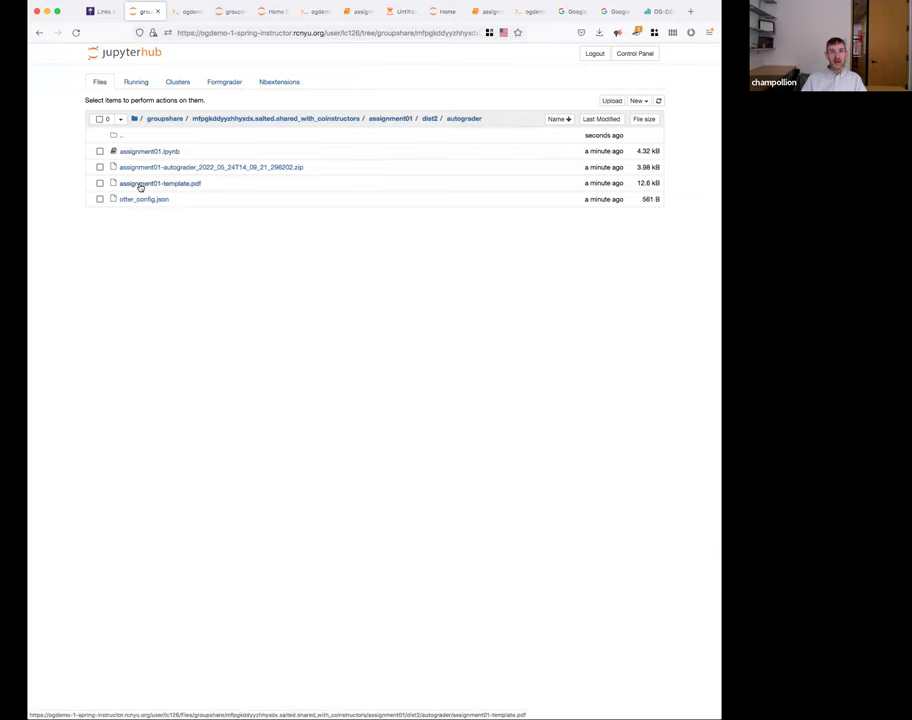
click(140, 185)
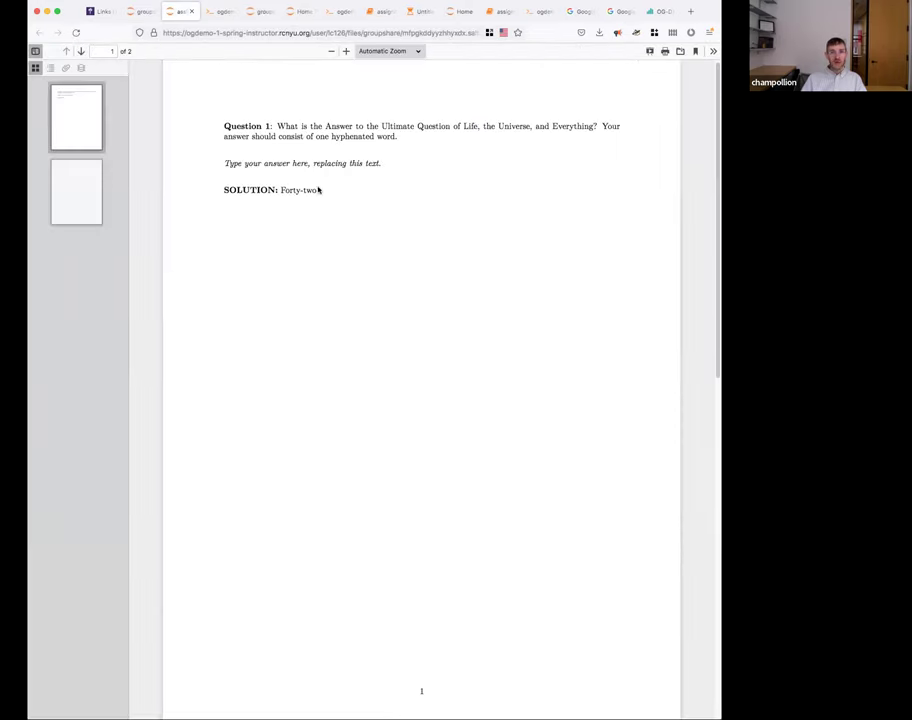
Review Question 1 in the template PDF, close it, and open the autograder assignment01.ipynb.
drag(224, 126, 299, 187)
click(326, 193)
click(191, 11)
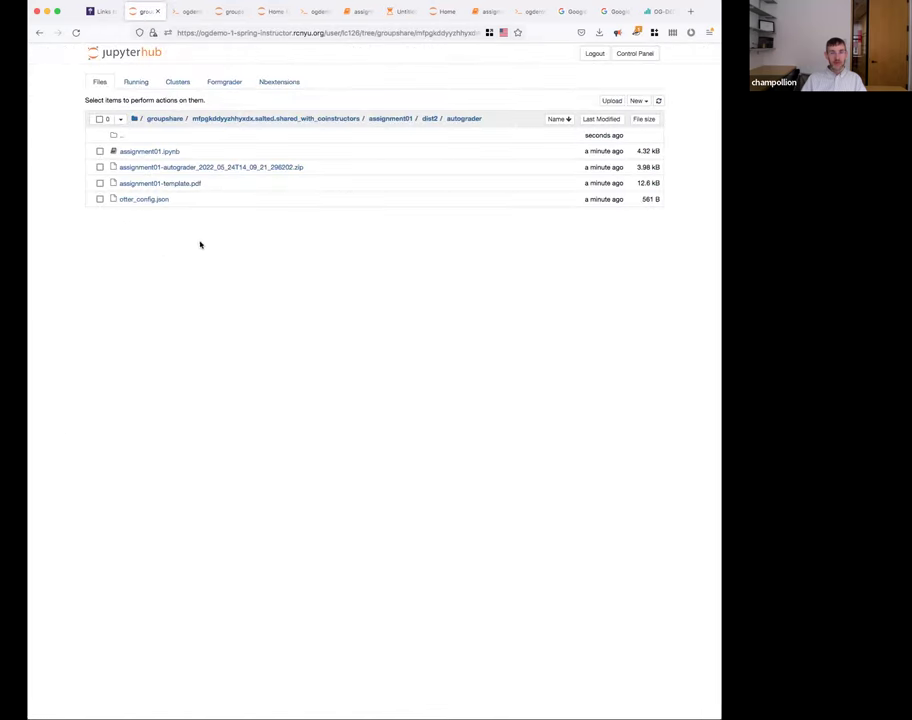
click(99, 199)
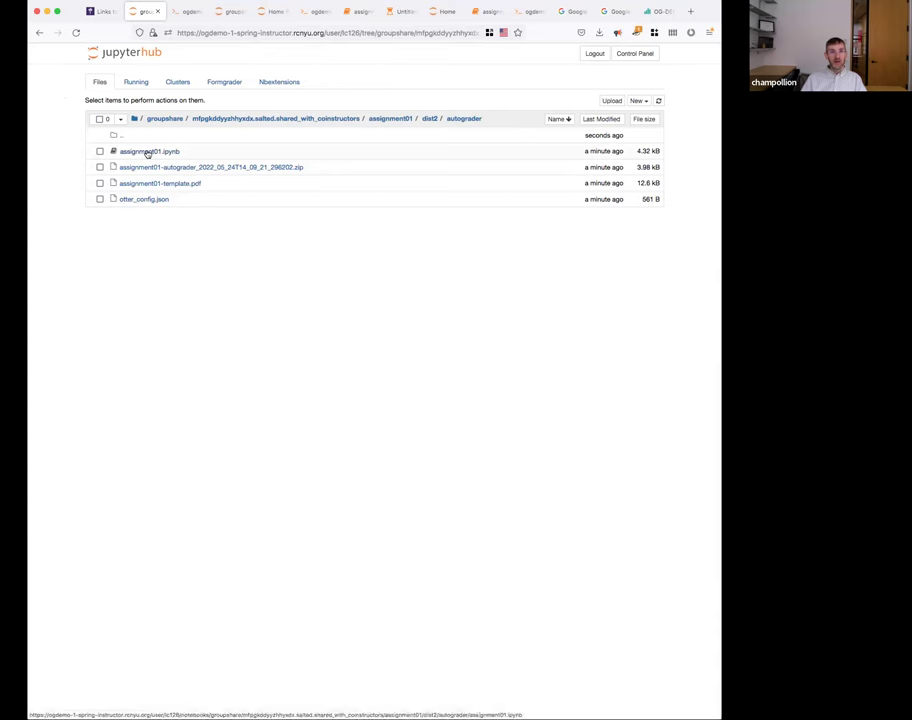
click(147, 152)
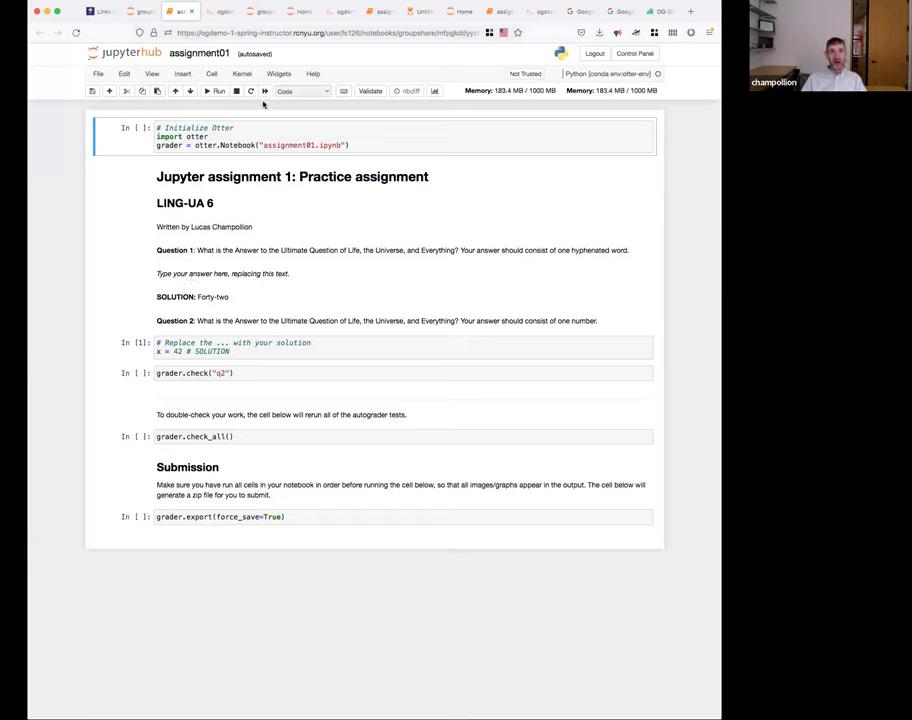
Run every cell, including x = 42, check_all and the export cell.
click(215, 92)
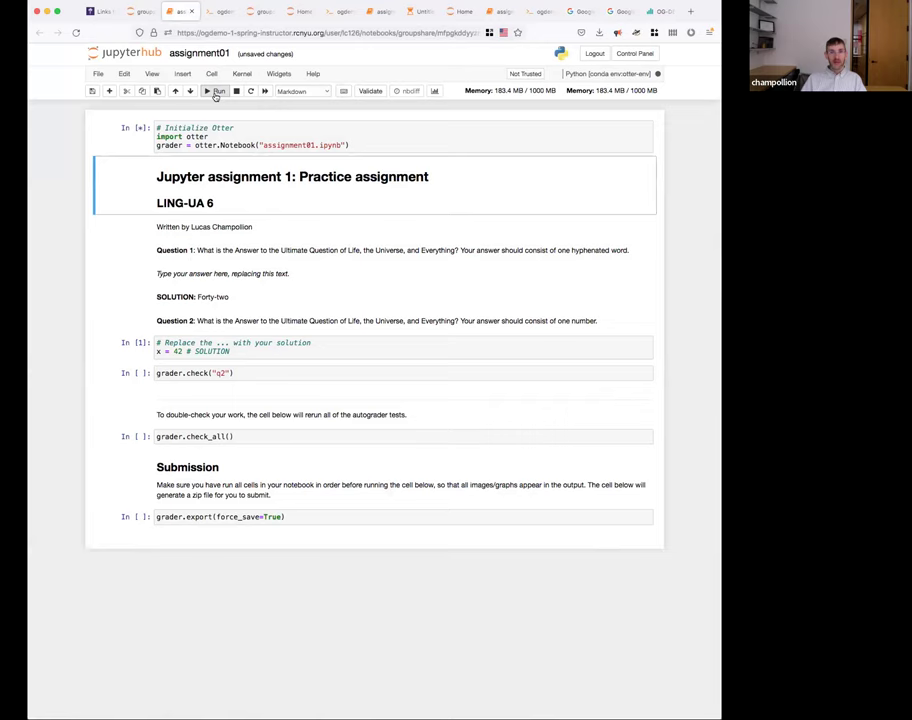
click(215, 92)
click(215, 92)
click(215, 92)
click(215, 92)
click(215, 92)
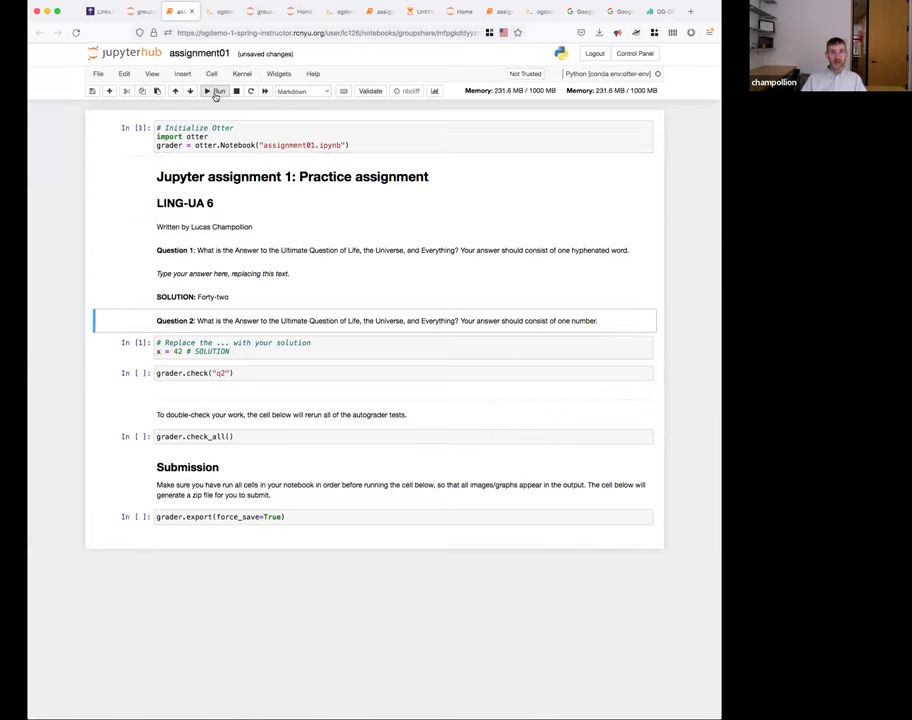
click(215, 92)
click(215, 92)
click(215, 92)
click(215, 92)
click(215, 92)
click(215, 92)
click(215, 92)
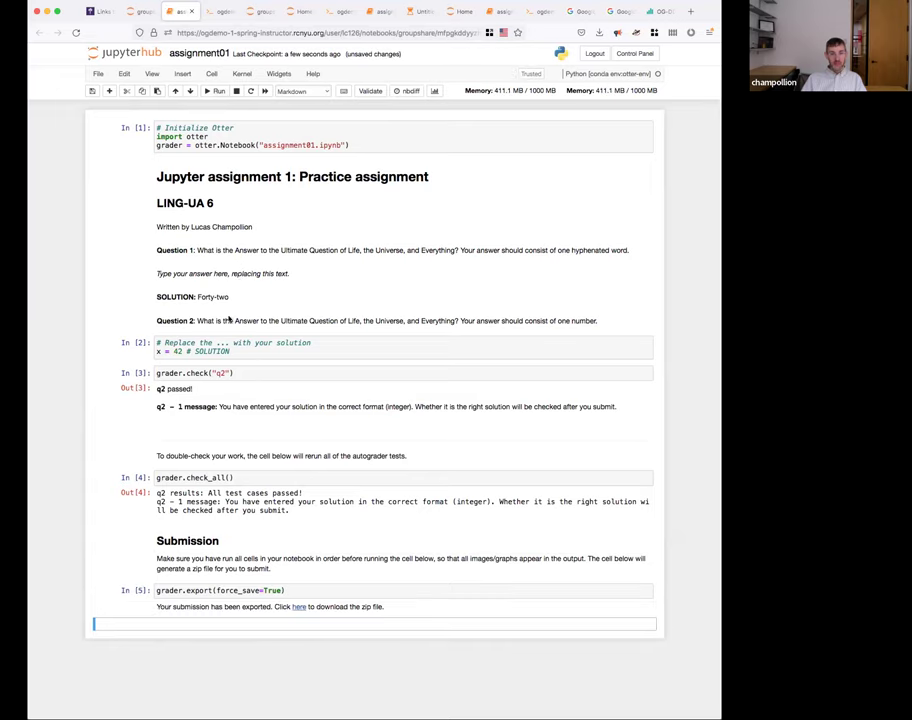
Save the exported submission zip to Downloads, then close and halt the notebook.
click(298, 606)
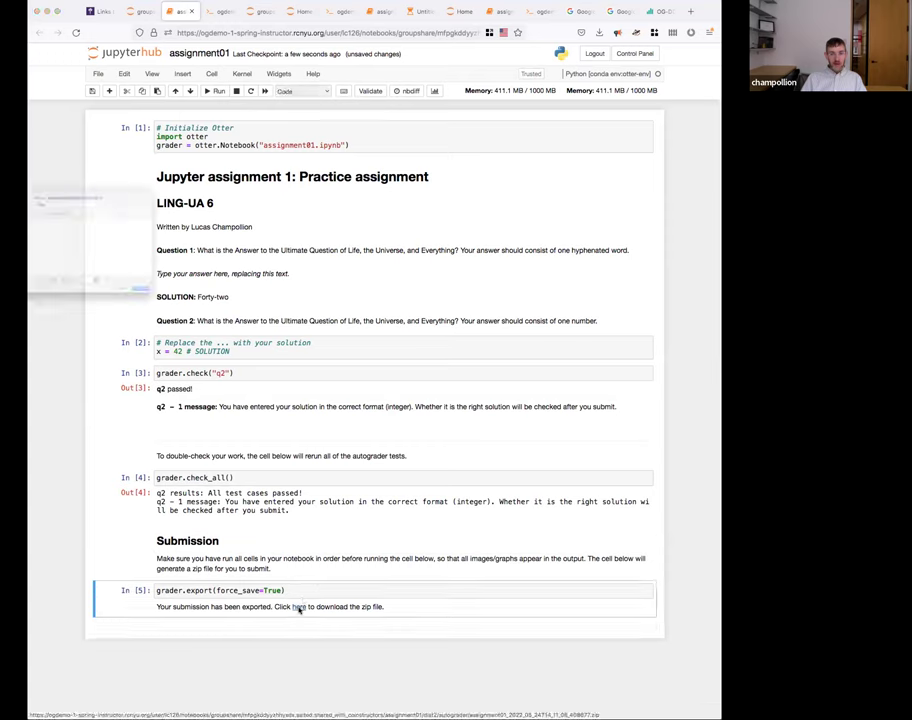
drag(167, 140, 226, 172)
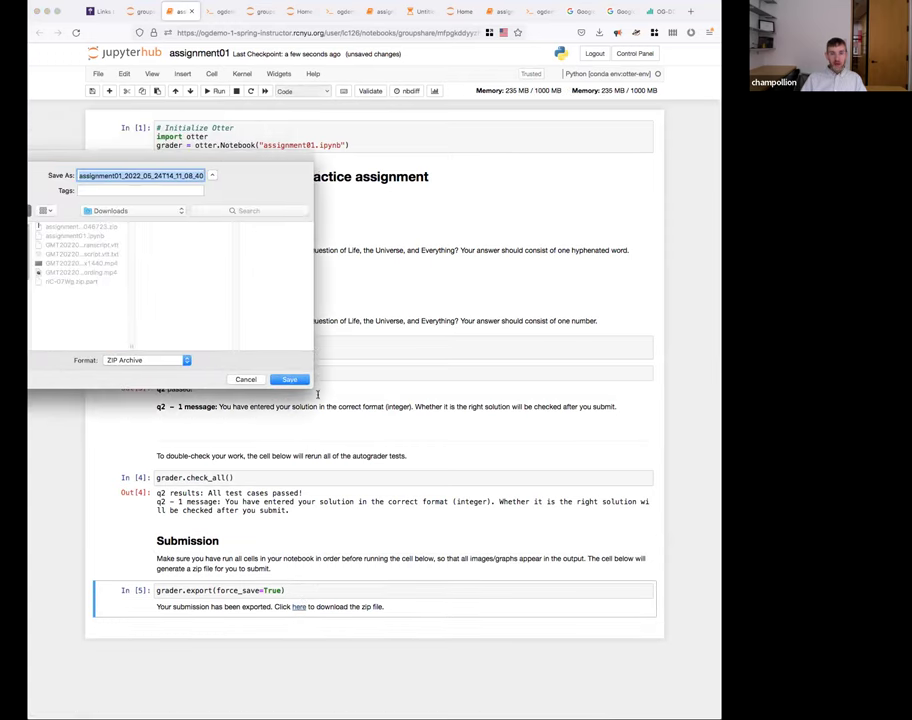
click(289, 380)
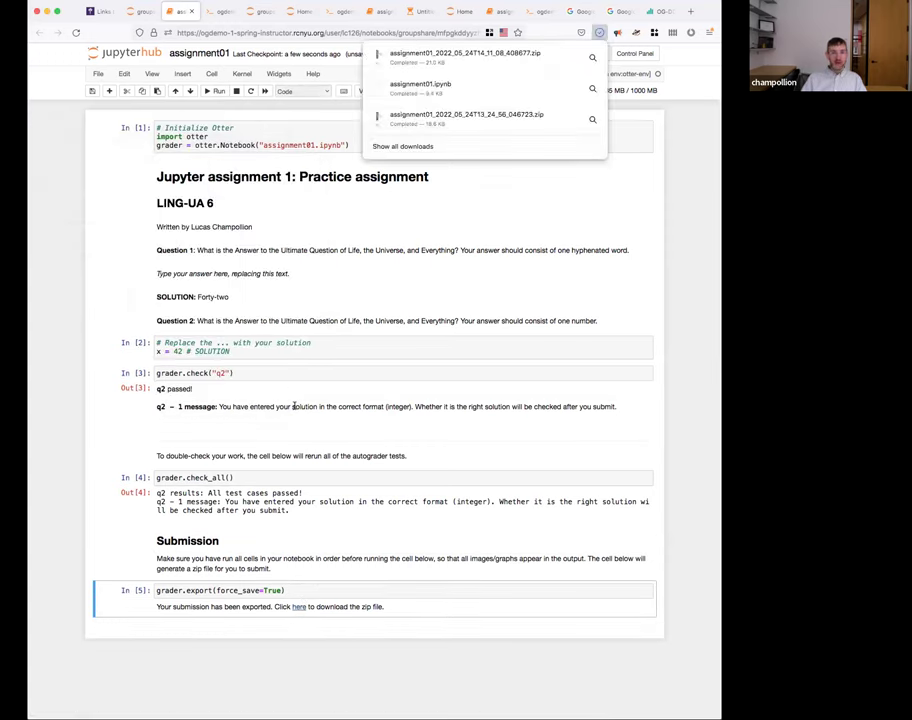
click(232, 228)
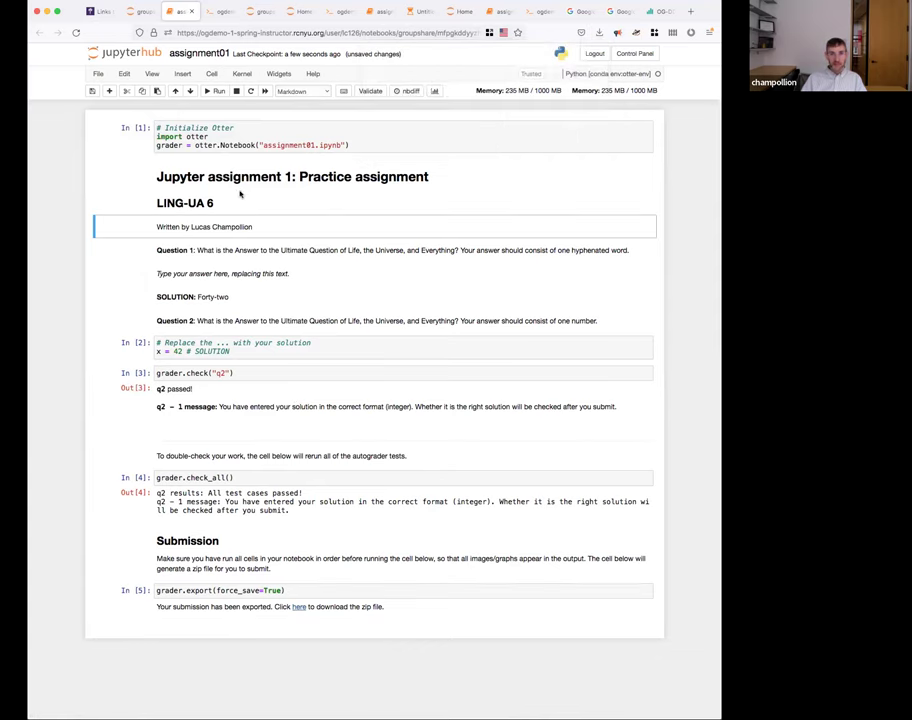
click(98, 73)
click(130, 258)
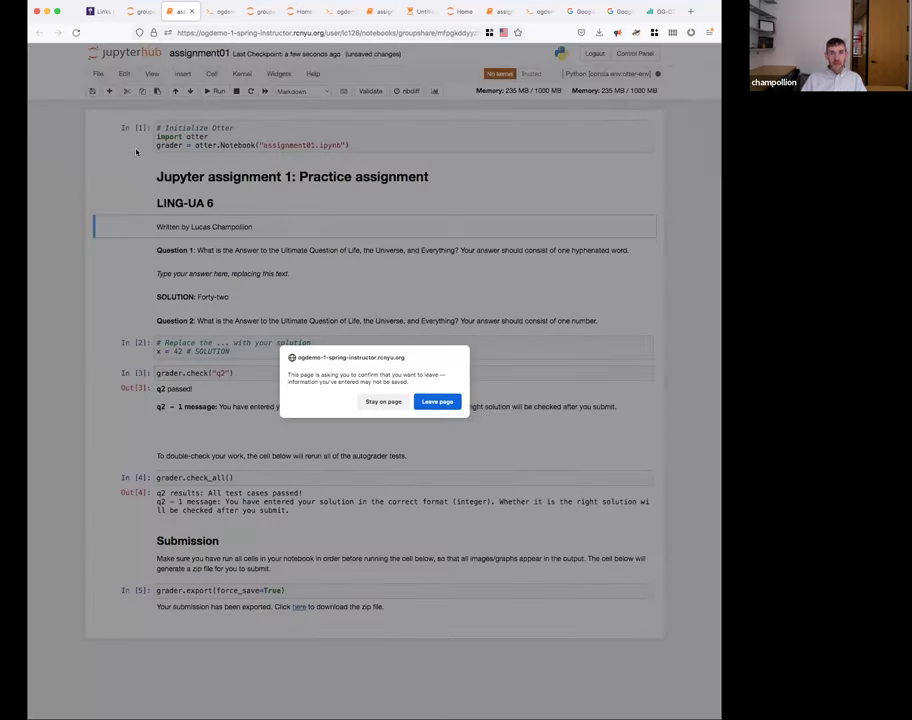
Leave the notebook page and save the assignment01-autograder zip to Downloads, then clear the selections.
click(444, 404)
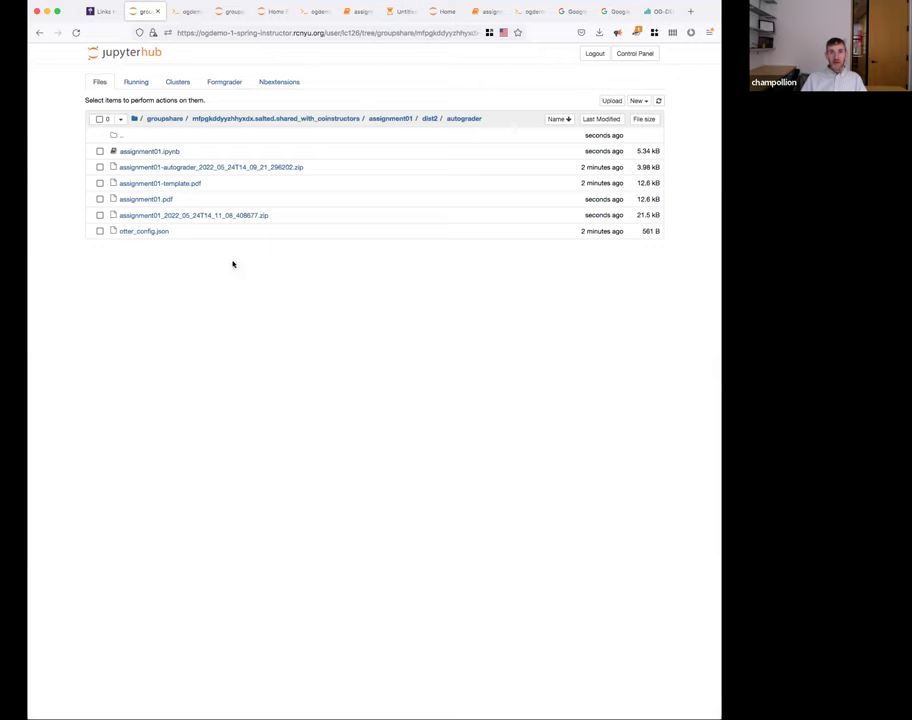
click(99, 168)
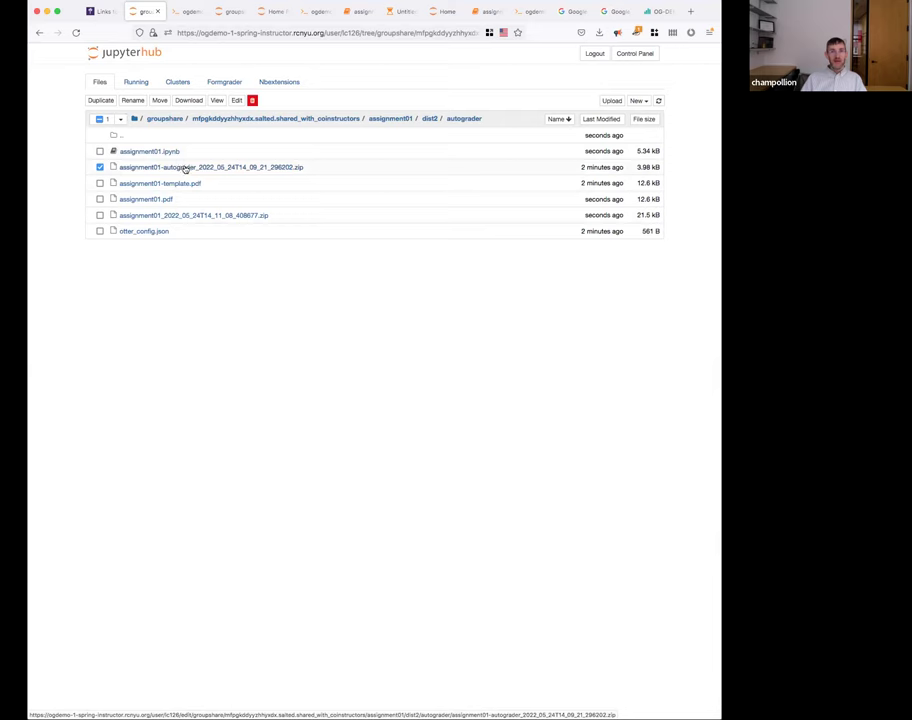
click(188, 101)
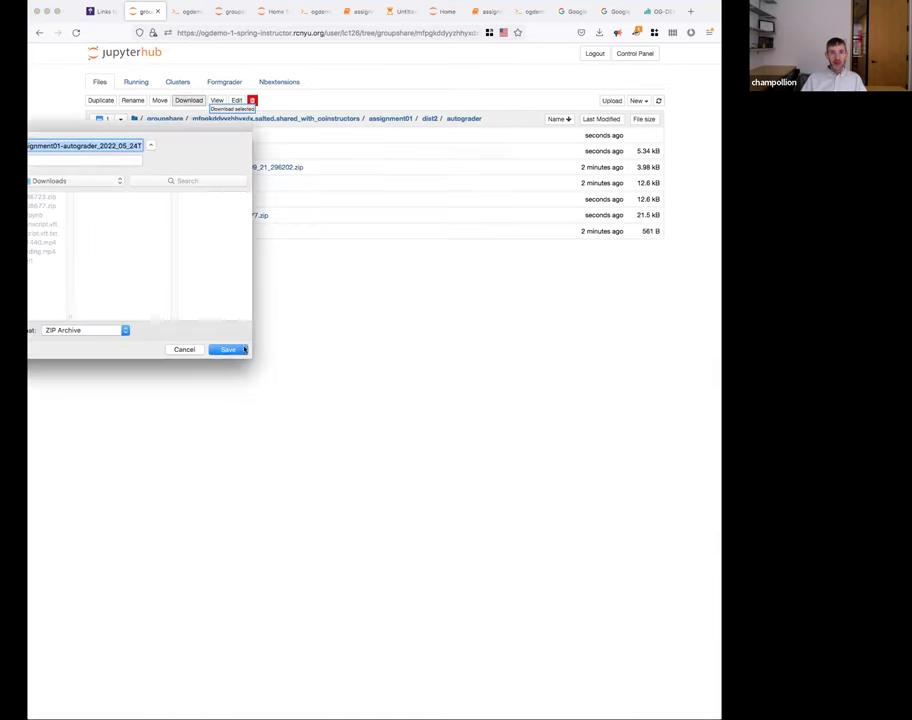
click(244, 349)
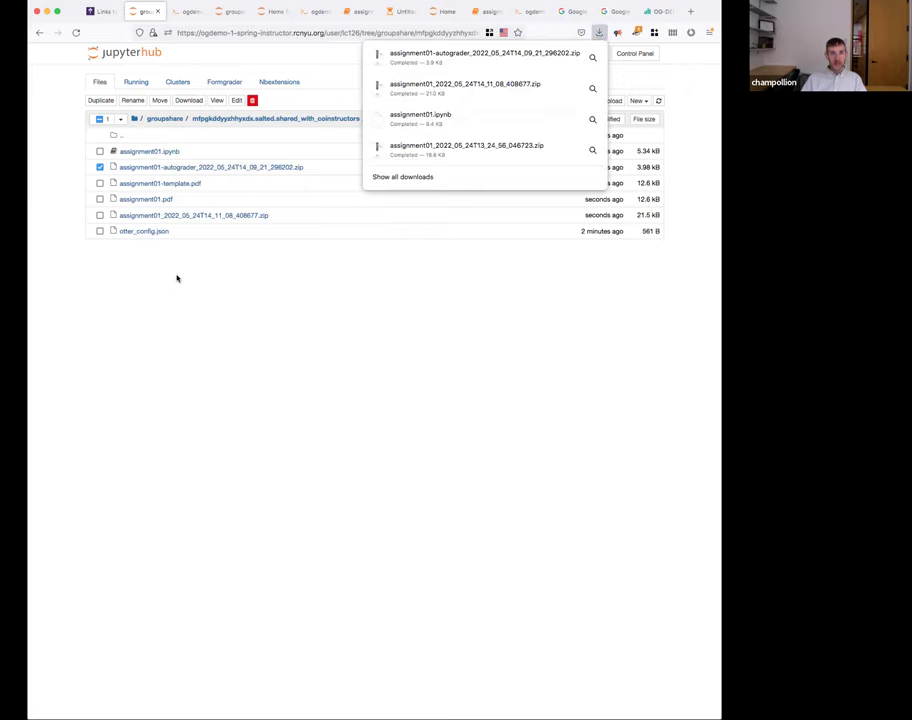
click(112, 264)
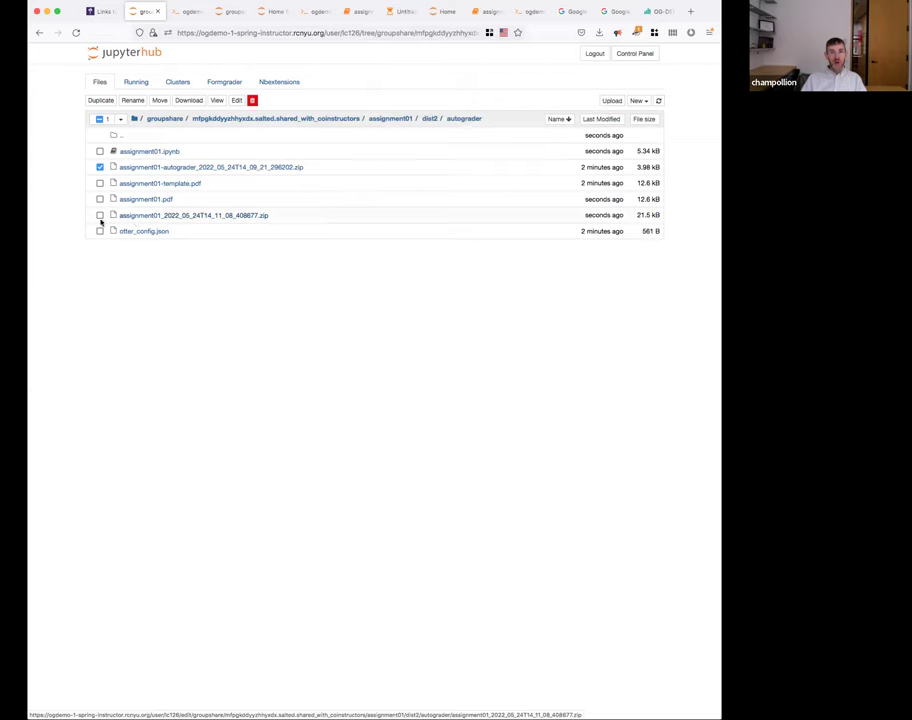
click(100, 215)
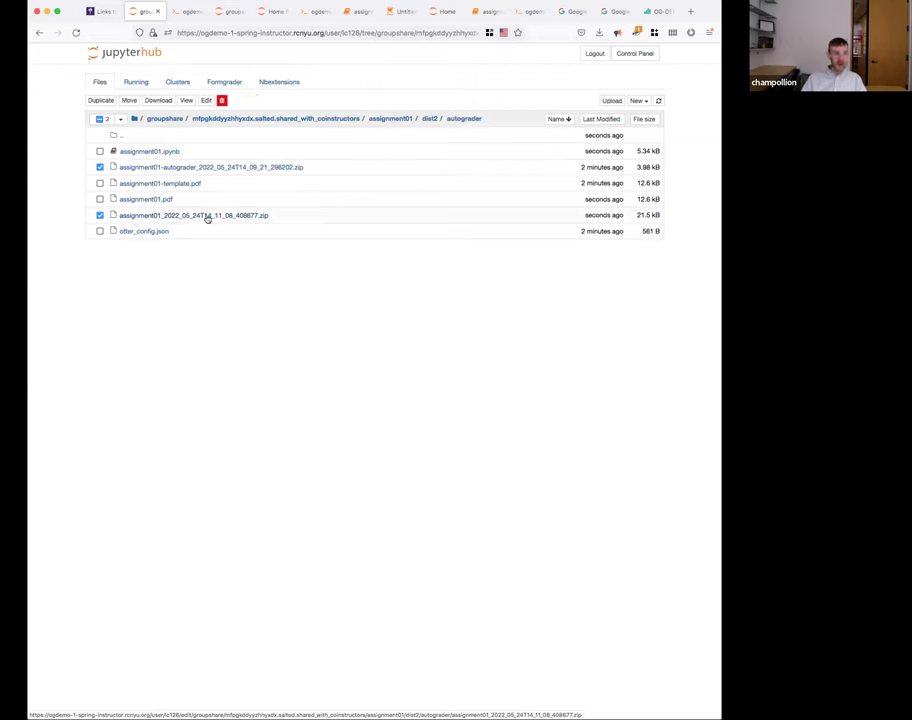
click(100, 167)
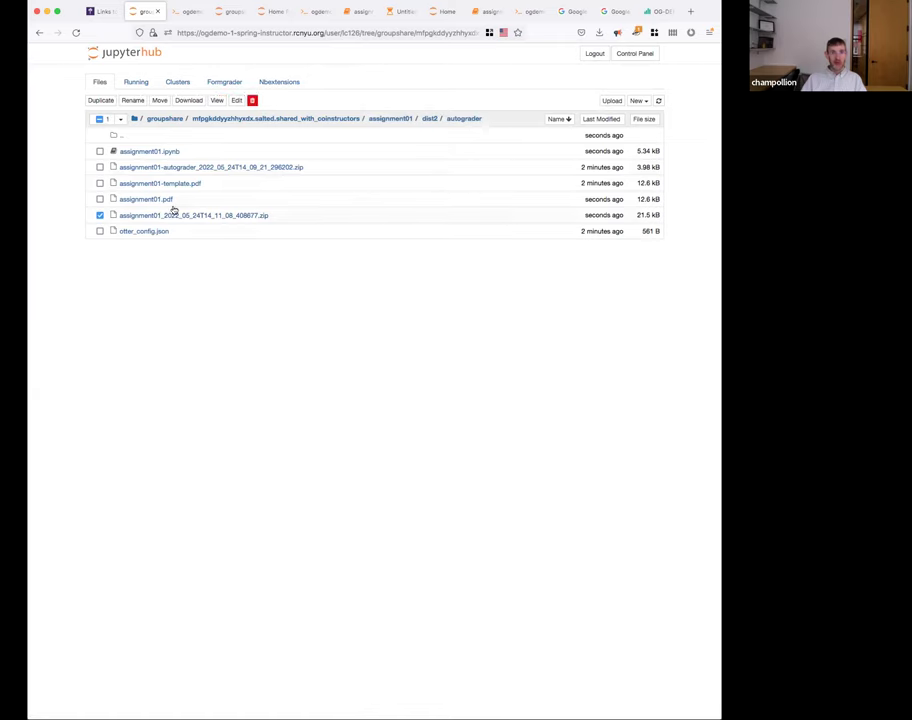
click(100, 215)
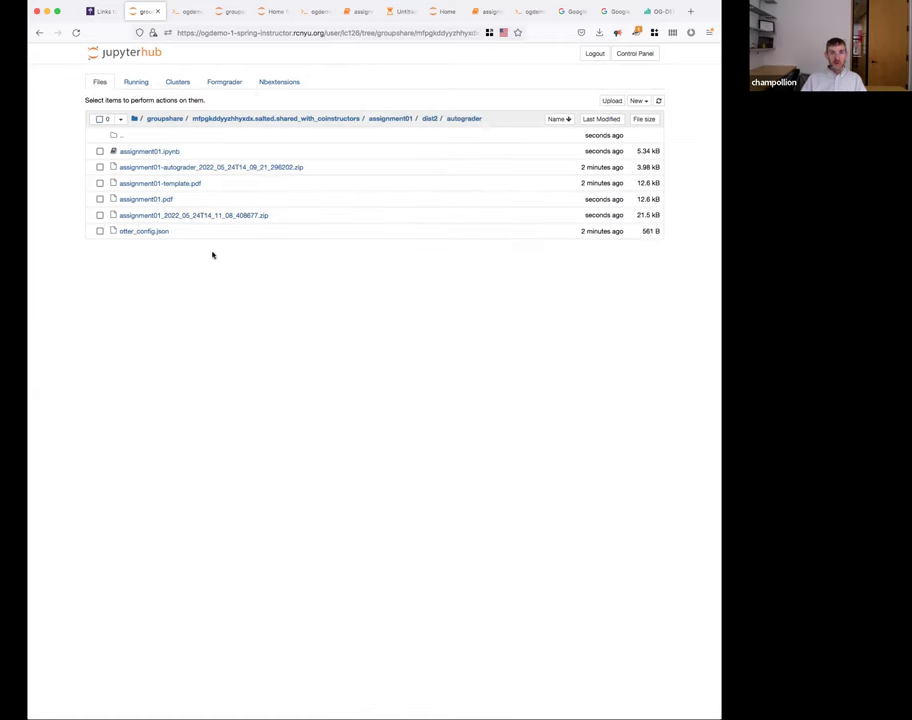
click(122, 55)
Use Brightspace's Launch Gradescope link to reach the OG-DEMO 1 Spring 2022 dashboard.
click(103, 11)
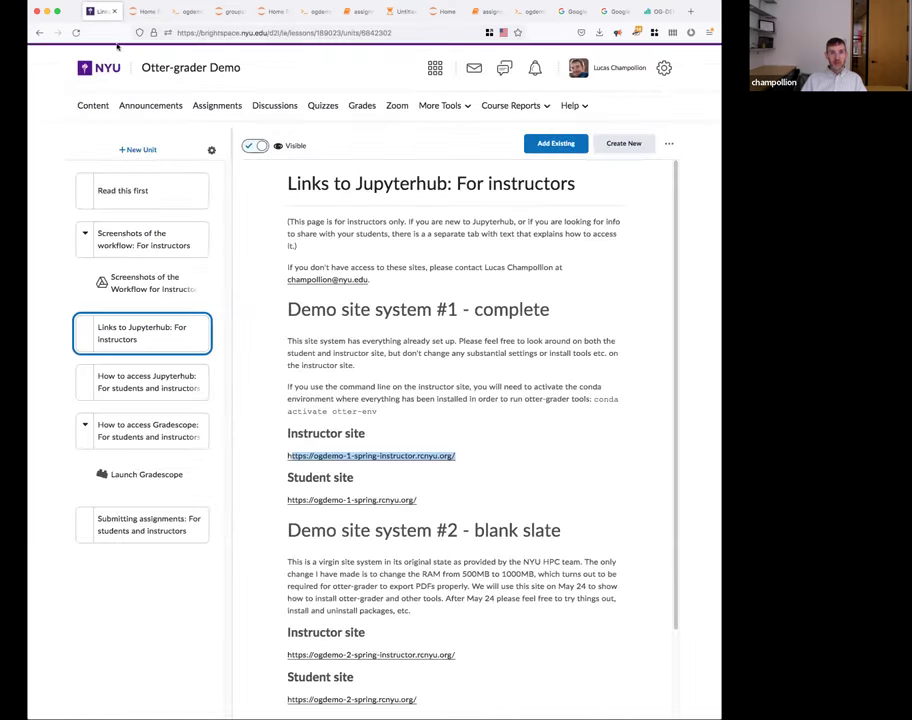
click(345, 345)
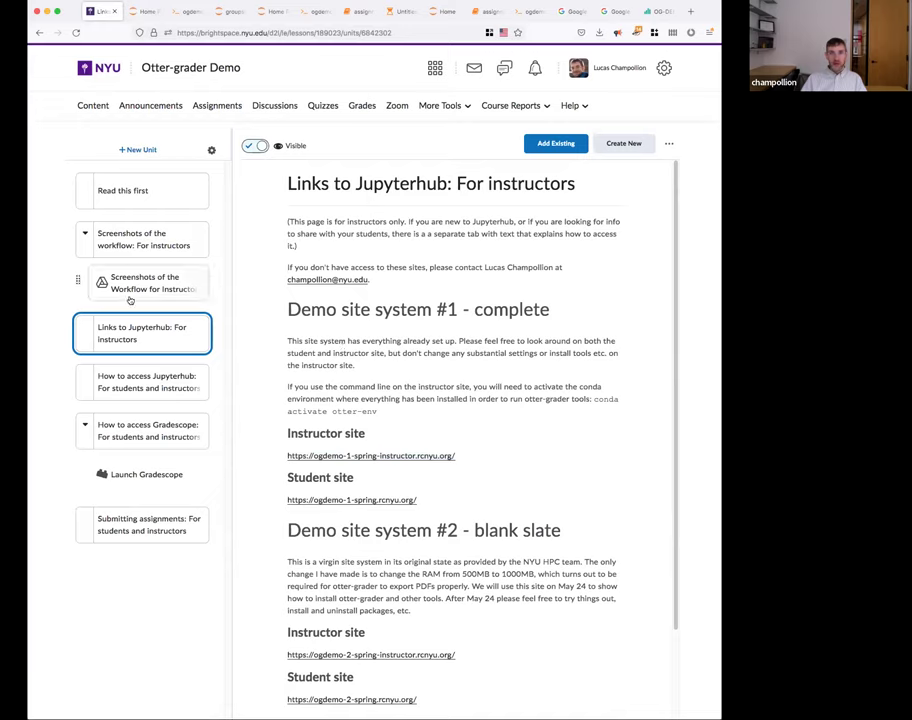
click(168, 476)
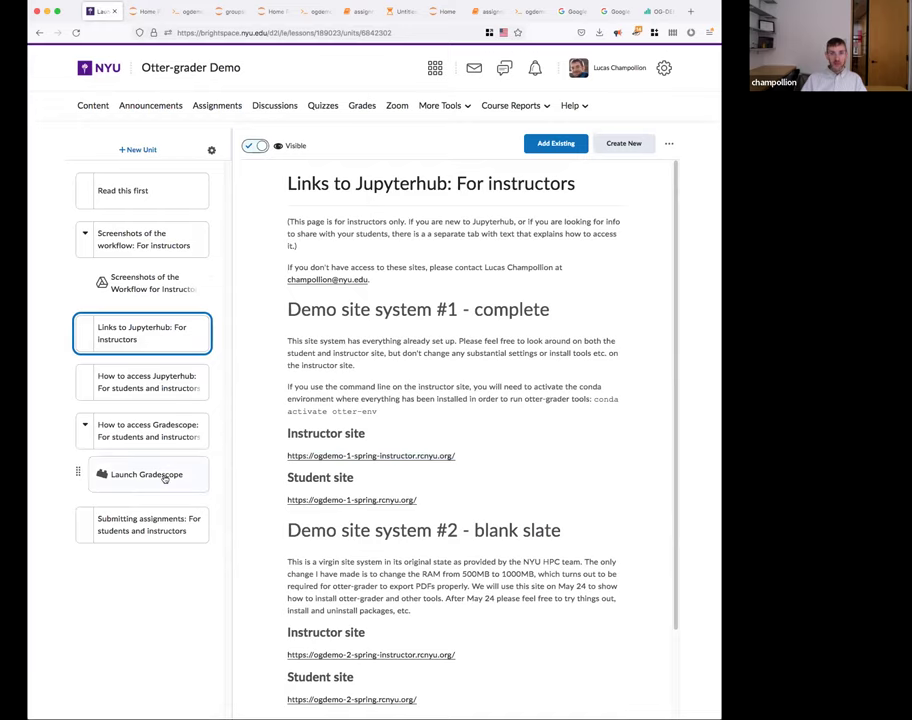
click(460, 356)
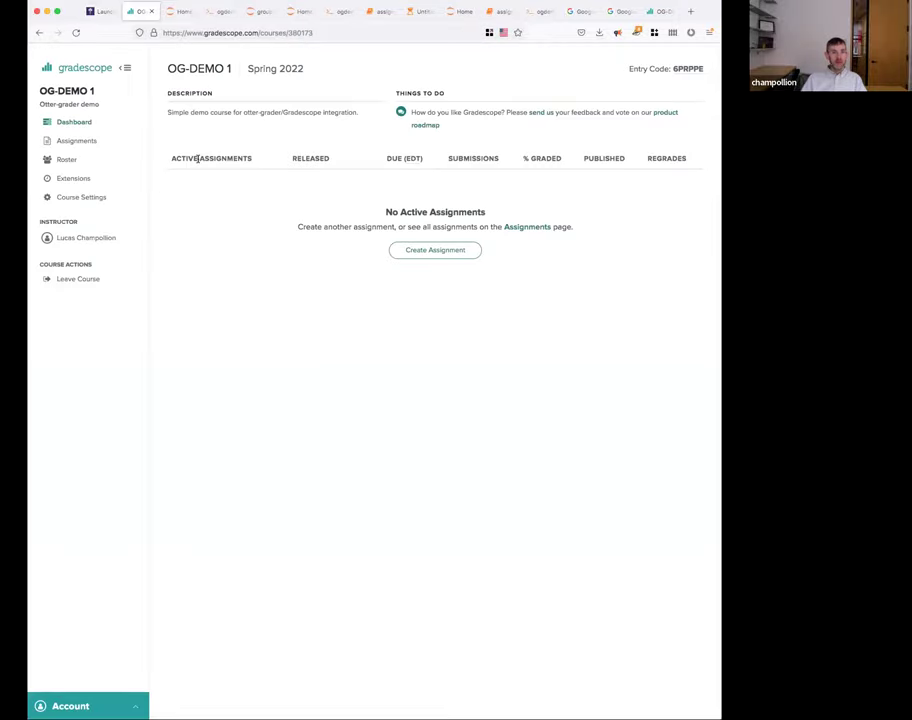
From Assignments, open 'Assignment 01, autograded part' and its Configure Autograder page.
click(87, 145)
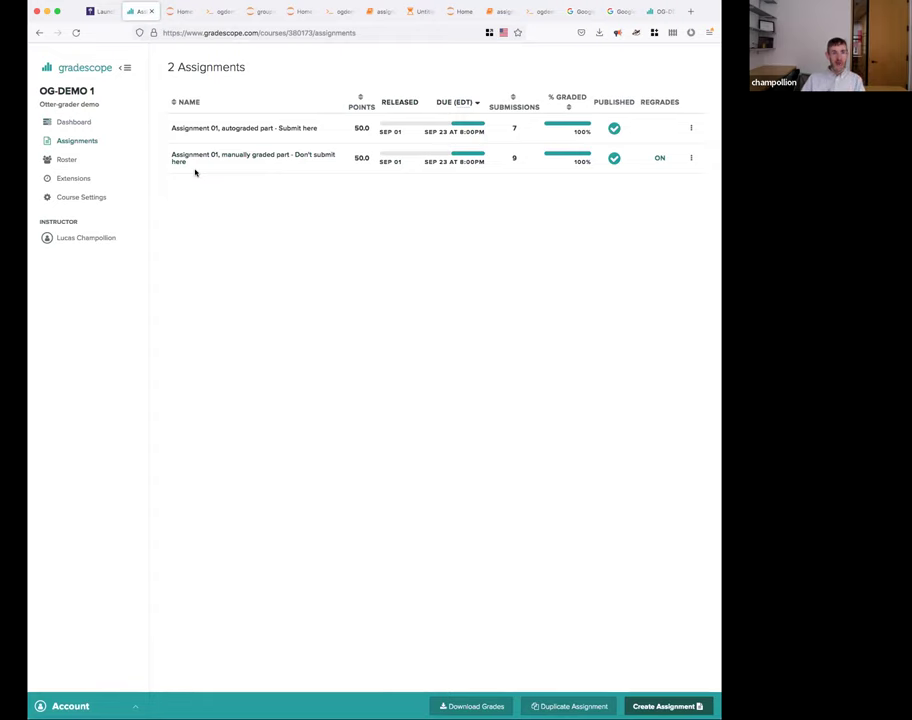
triple_click(173, 158)
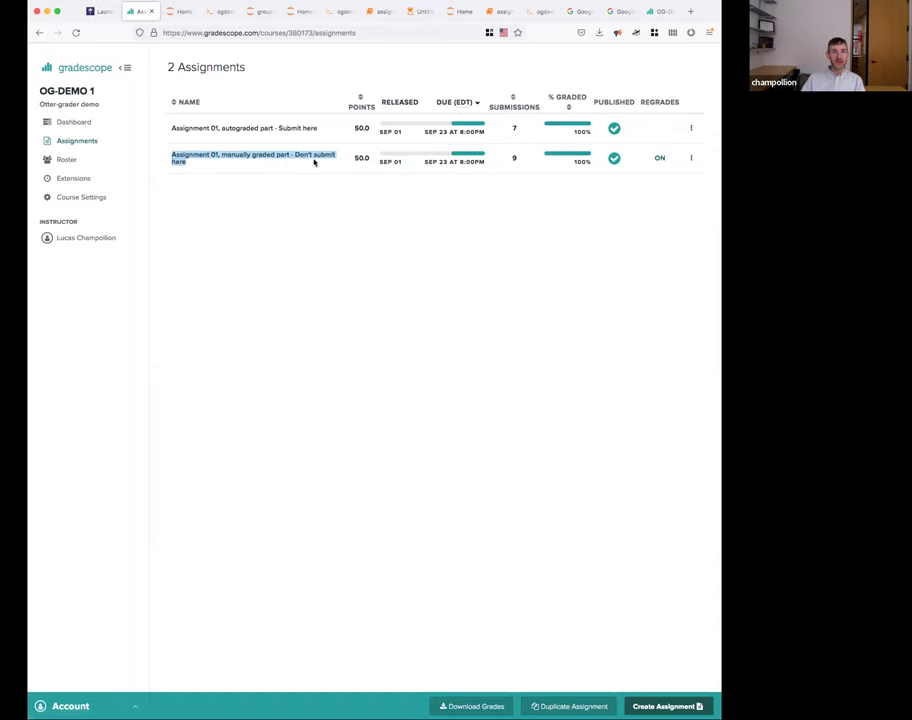
click(258, 220)
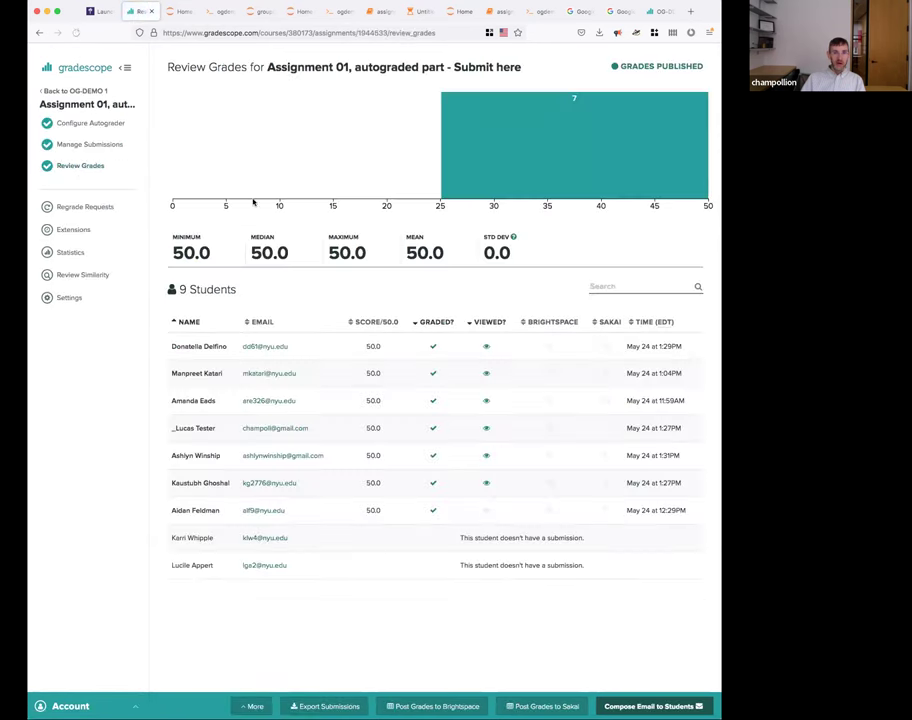
click(97, 124)
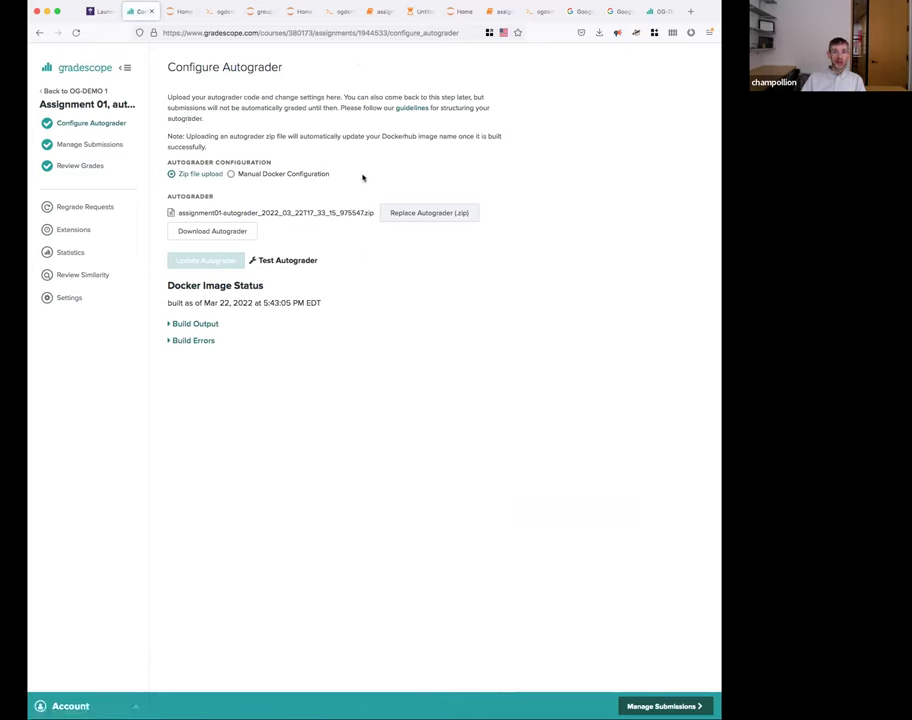
Replace the autograder with assignment01-autograder_2022_05_24T14_09_21_296202.zip and update it.
click(441, 215)
click(437, 216)
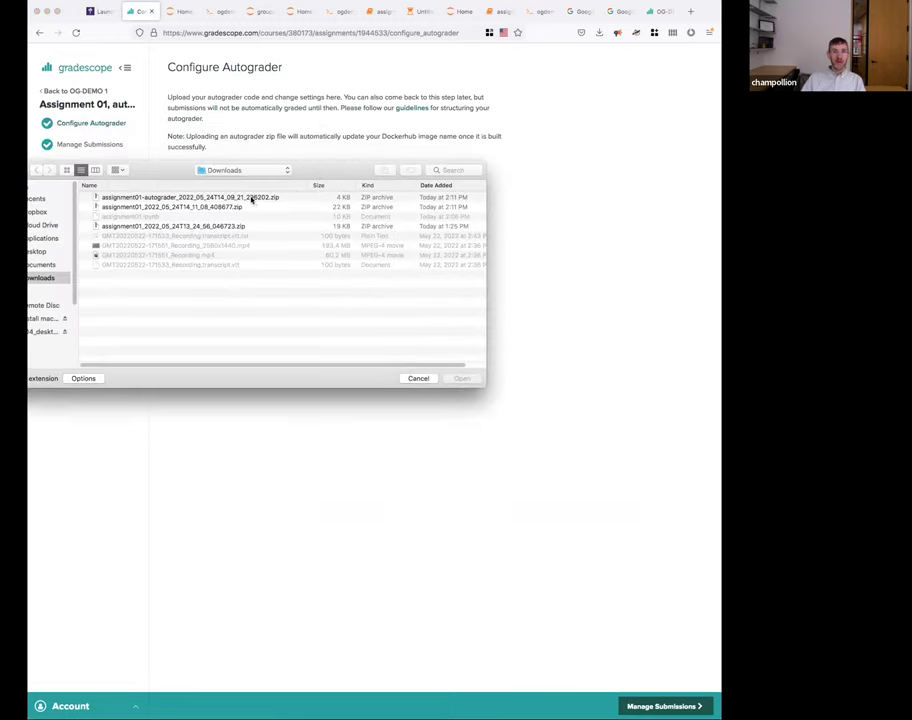
click(258, 199)
click(466, 378)
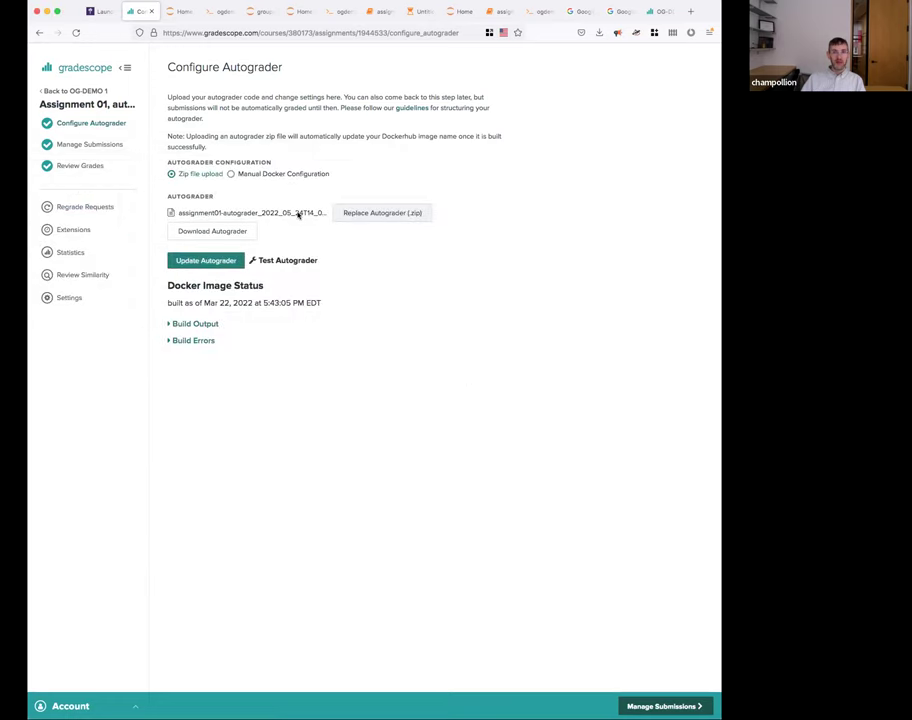
click(206, 262)
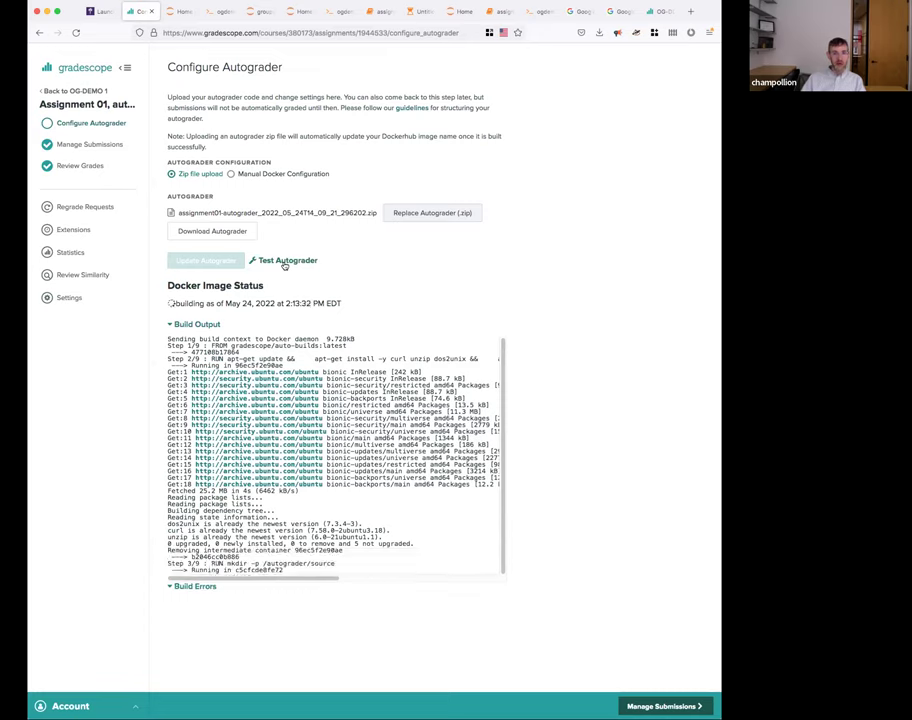
Open and cancel the Test Autograder form, then return to JupyterHub.
click(285, 262)
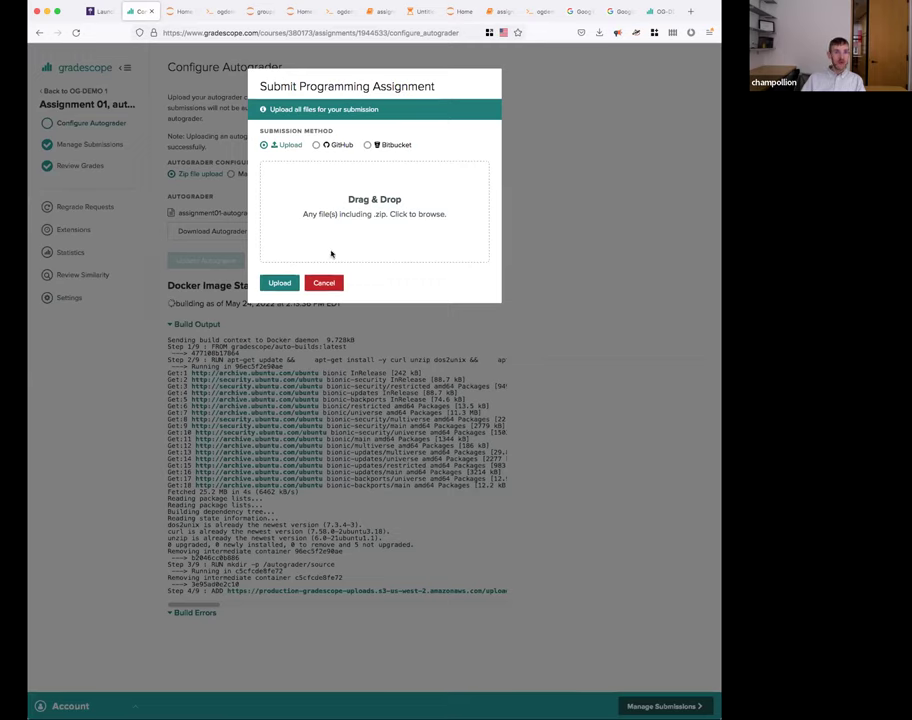
click(325, 283)
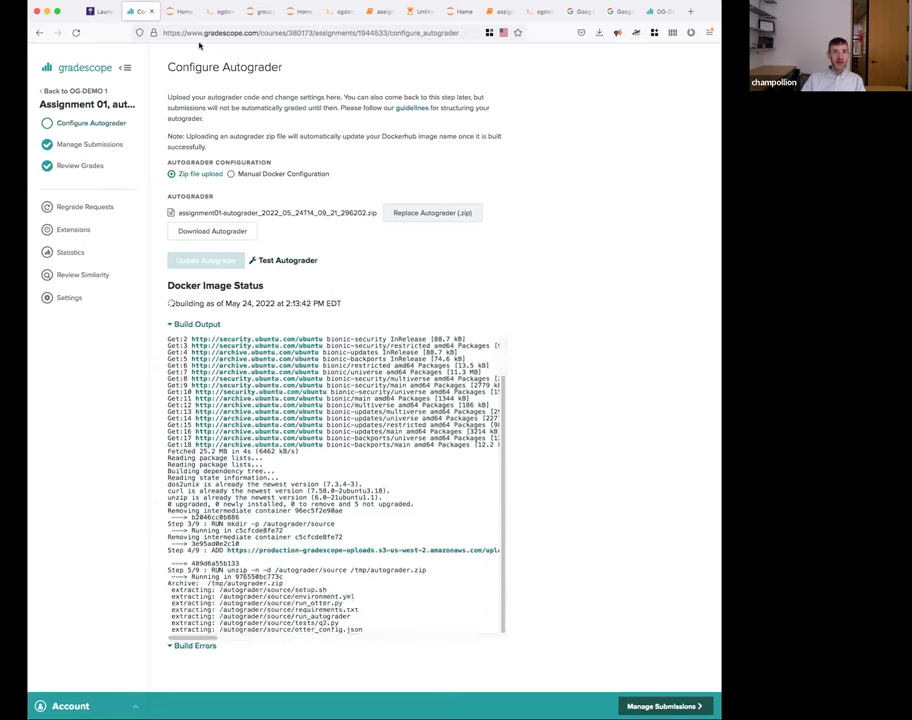
click(180, 12)
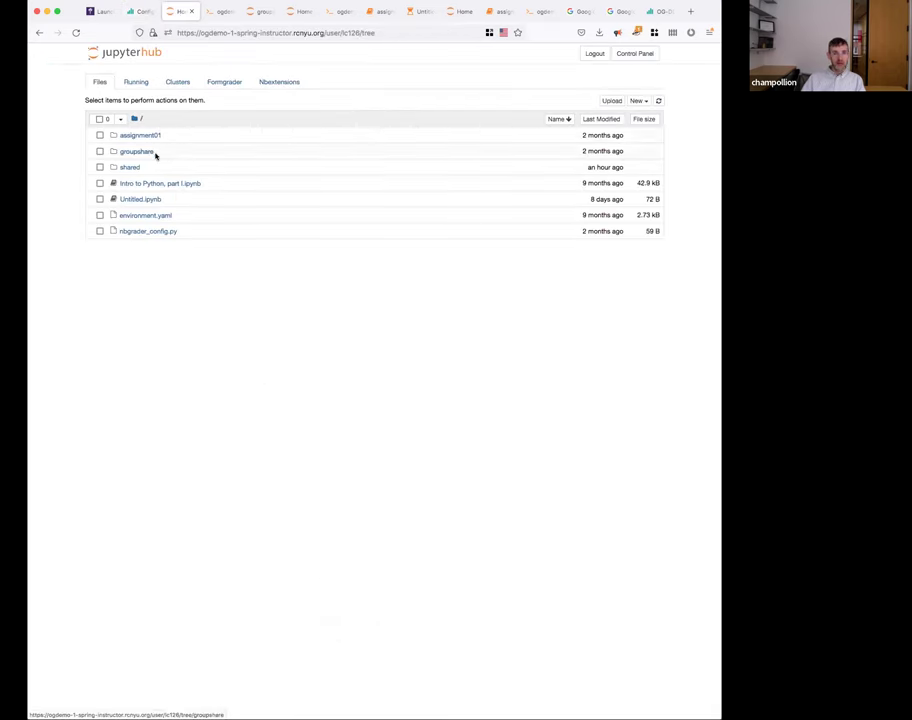
Navigate through groupshare, the shared folder and assignment01 to dist2/autograder.
click(142, 153)
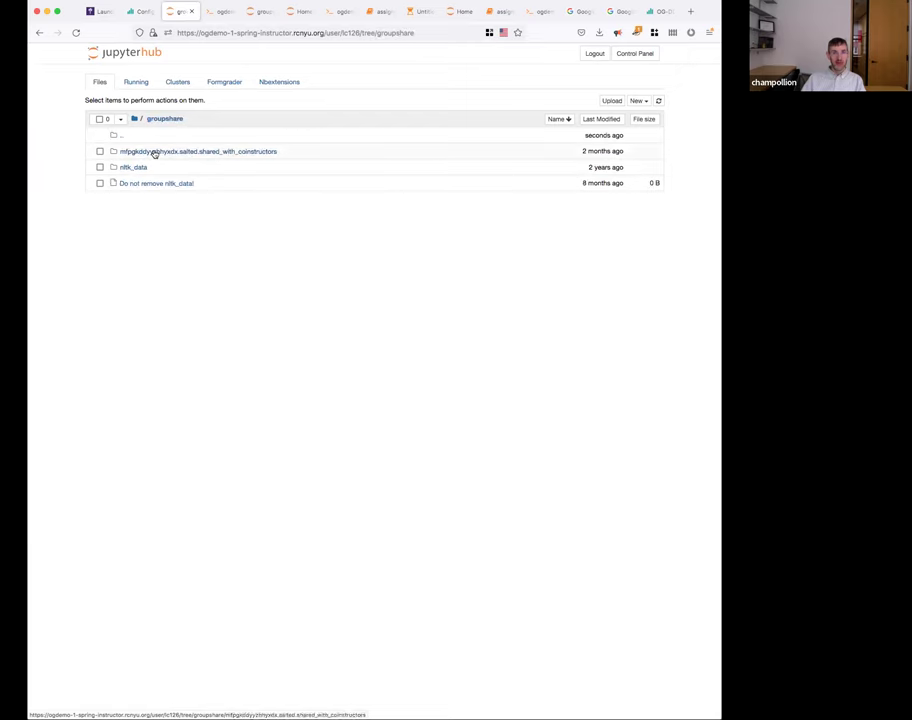
click(154, 152)
click(139, 152)
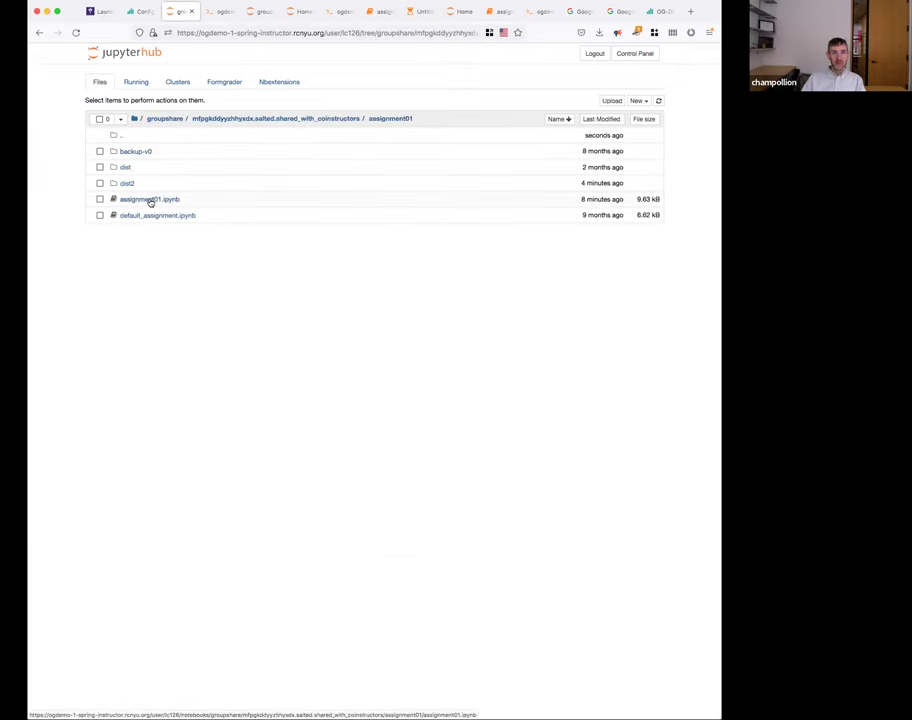
click(127, 183)
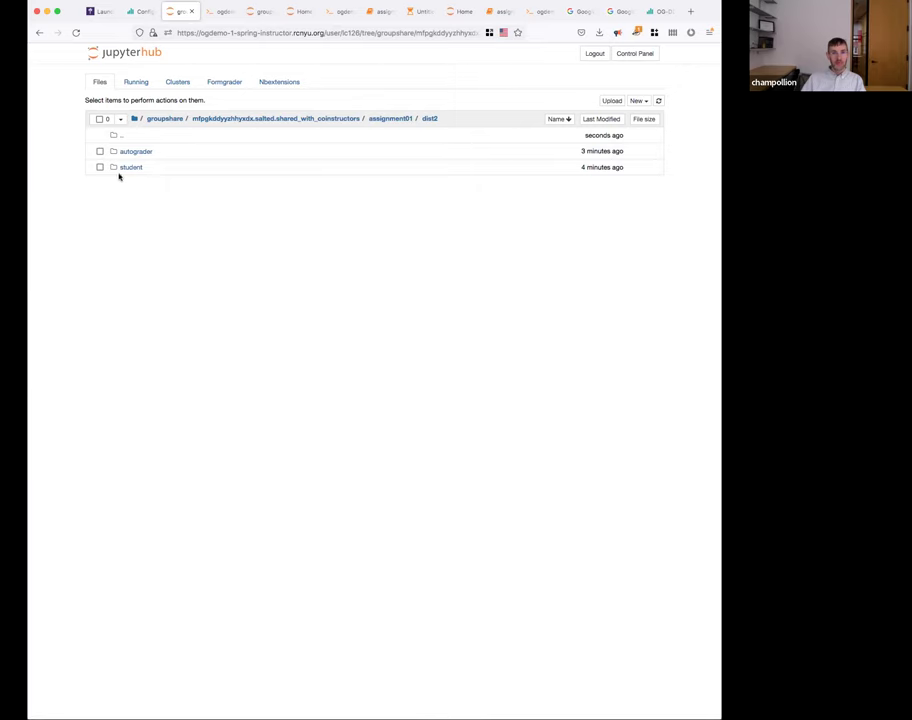
click(138, 153)
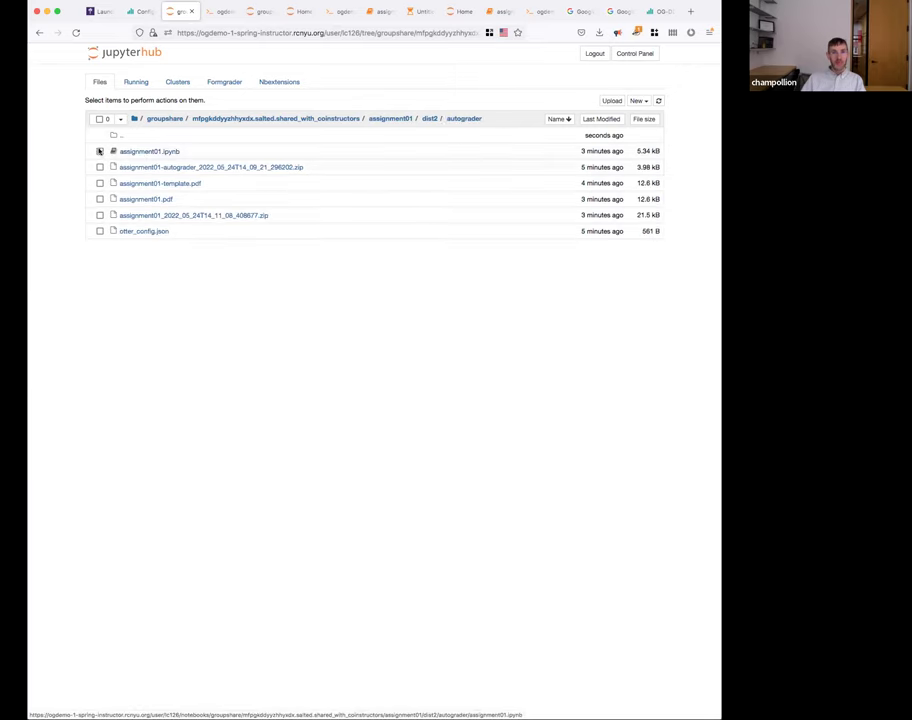
Download assignment01_2022_05_24T14_11_08_408677.zip, replacing the existing copy in Downloads.
click(99, 215)
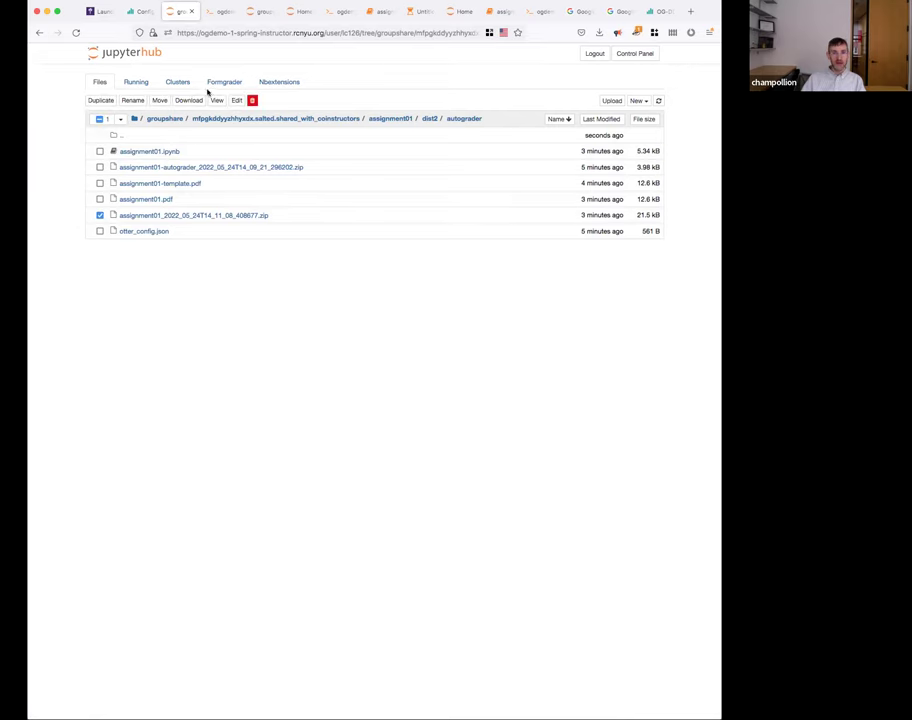
click(189, 100)
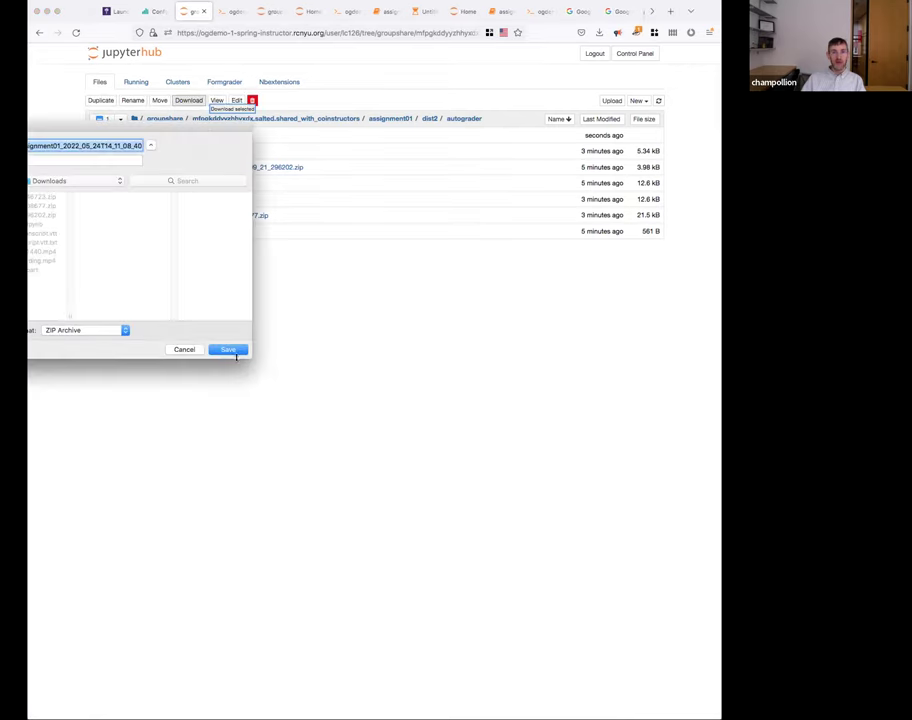
click(230, 350)
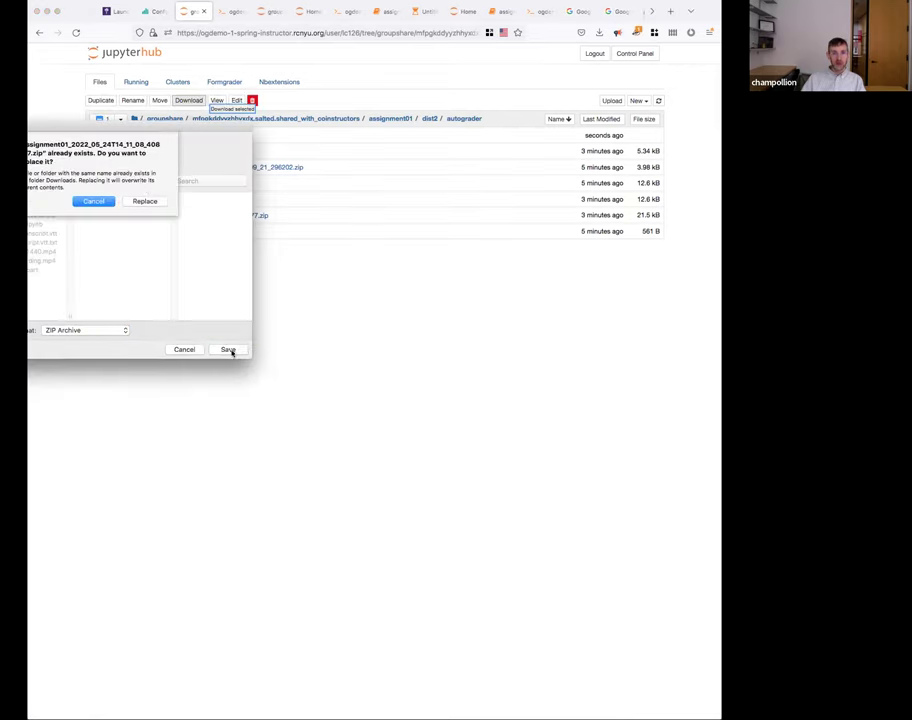
click(145, 202)
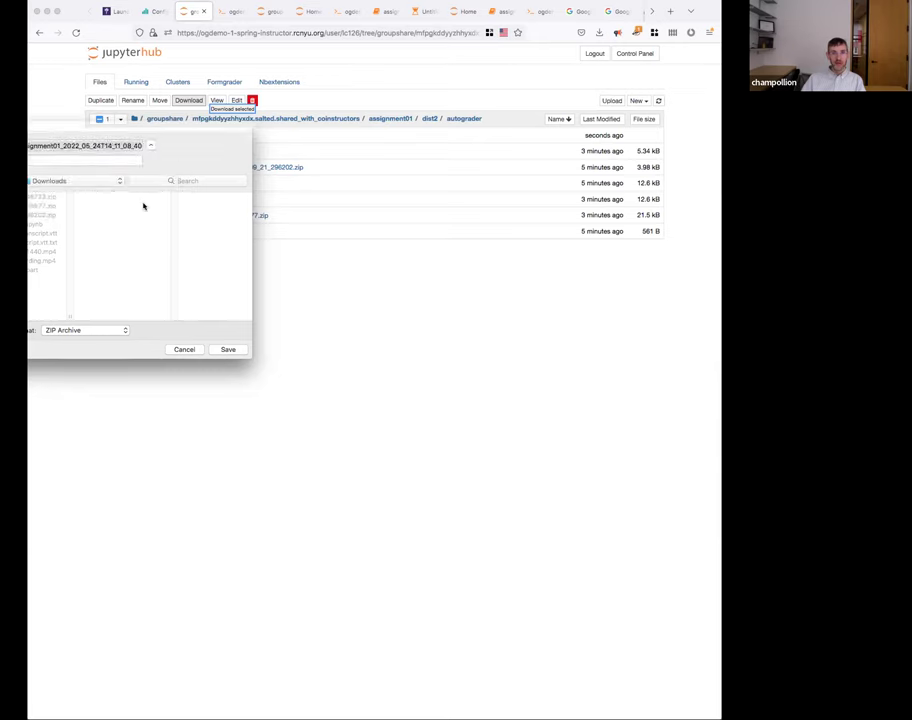
Upload the downloaded assignment01 zip from Downloads as a Test Autograder submission.
click(153, 11)
click(287, 262)
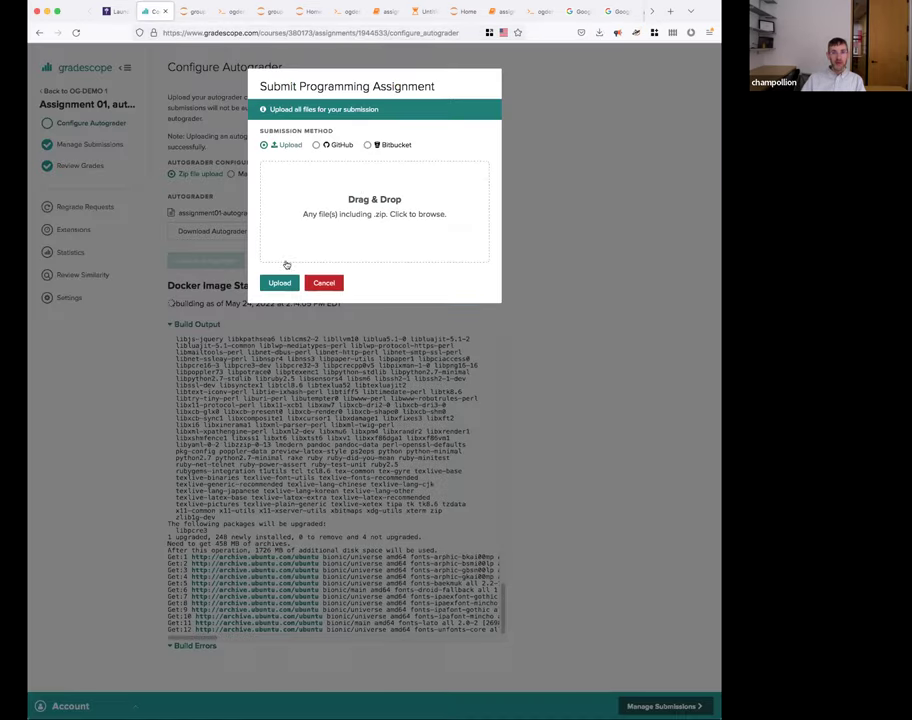
click(358, 190)
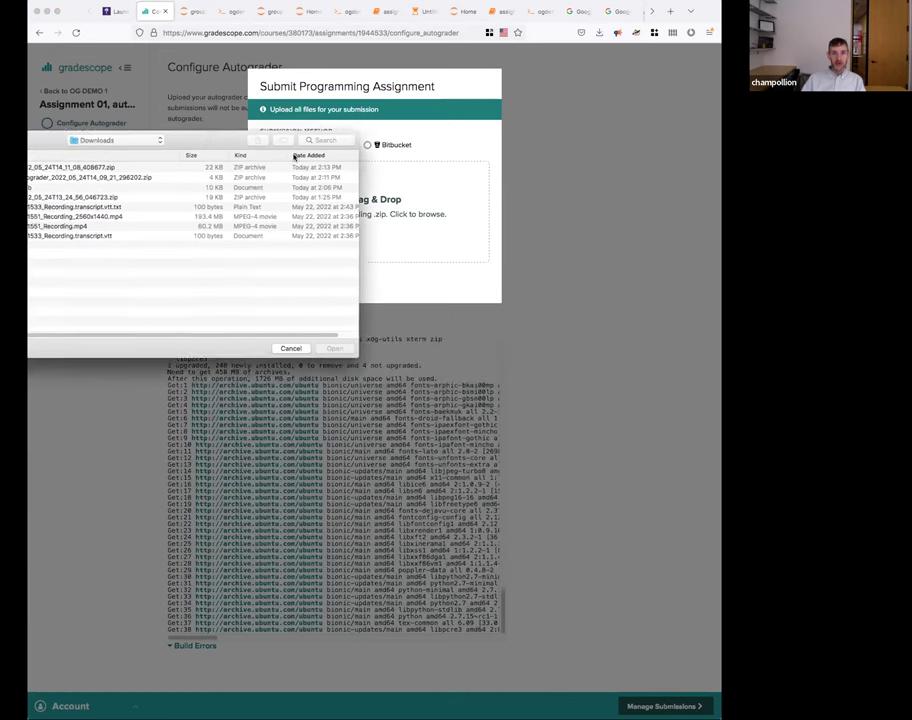
click(224, 186)
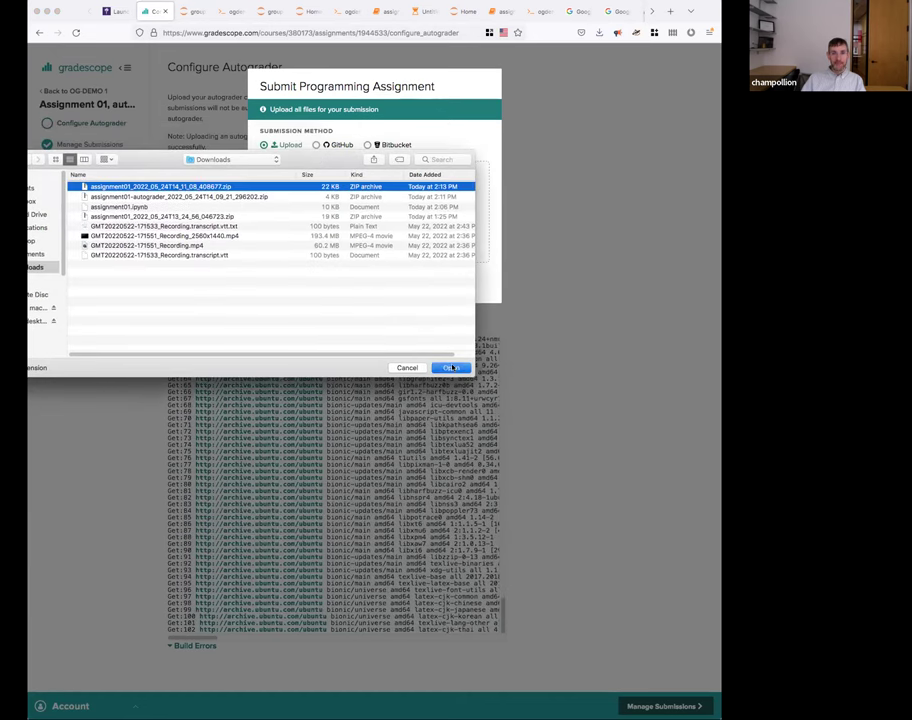
click(450, 368)
click(280, 284)
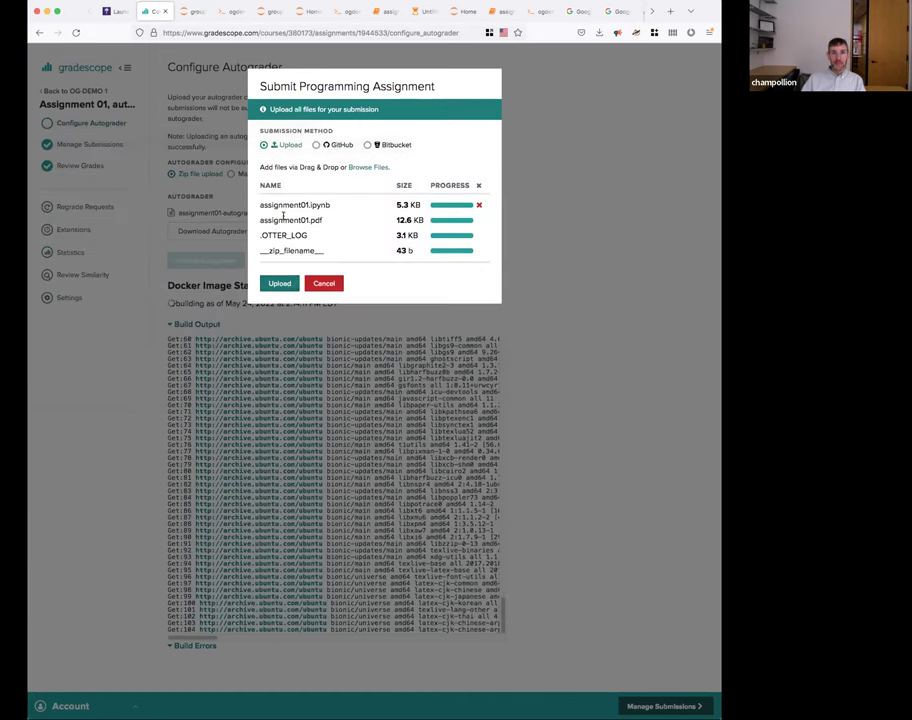
click(370, 181)
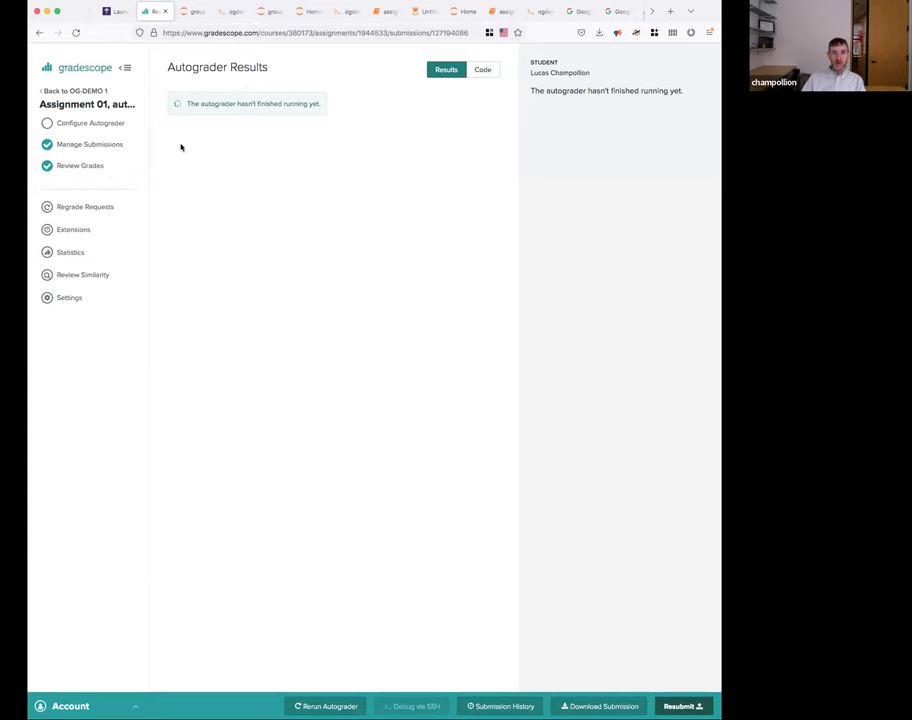
Go from the autograder configuration to the OG-DEMO 1 course's Roster page.
click(100, 124)
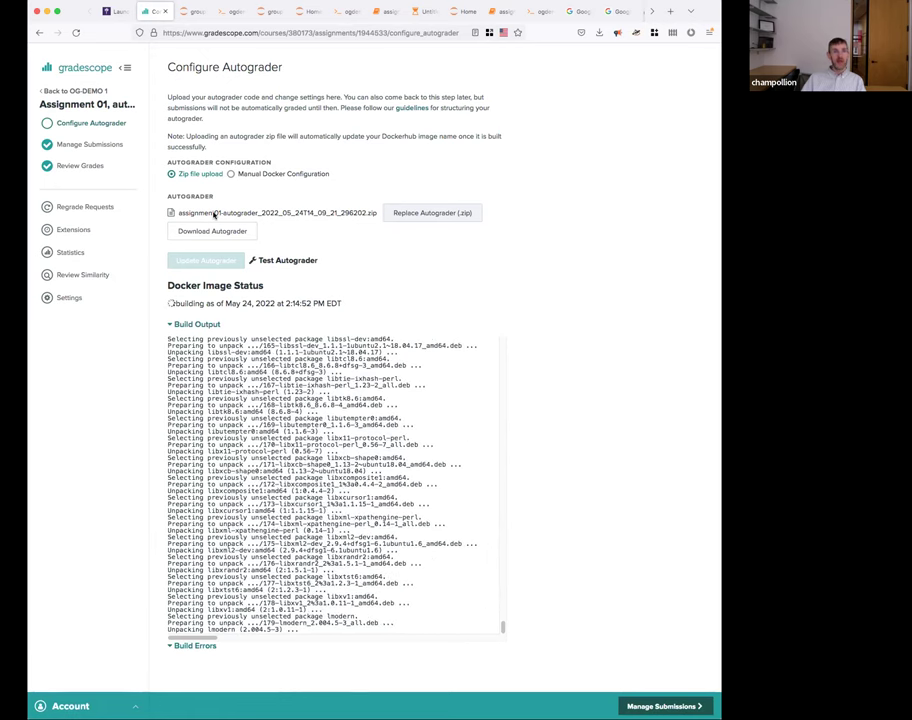
click(79, 67)
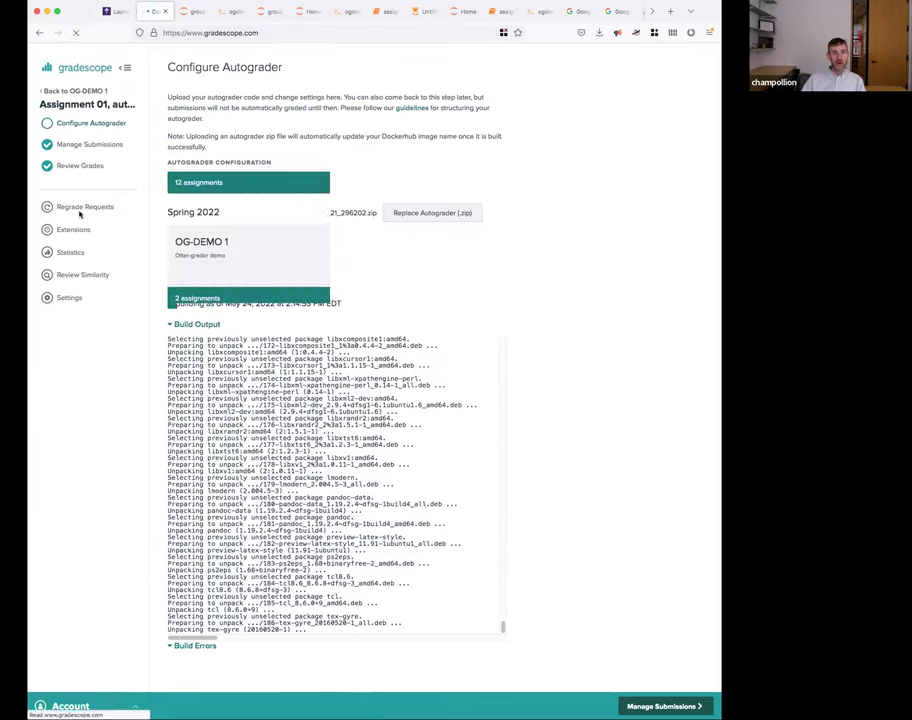
click(240, 253)
click(66, 159)
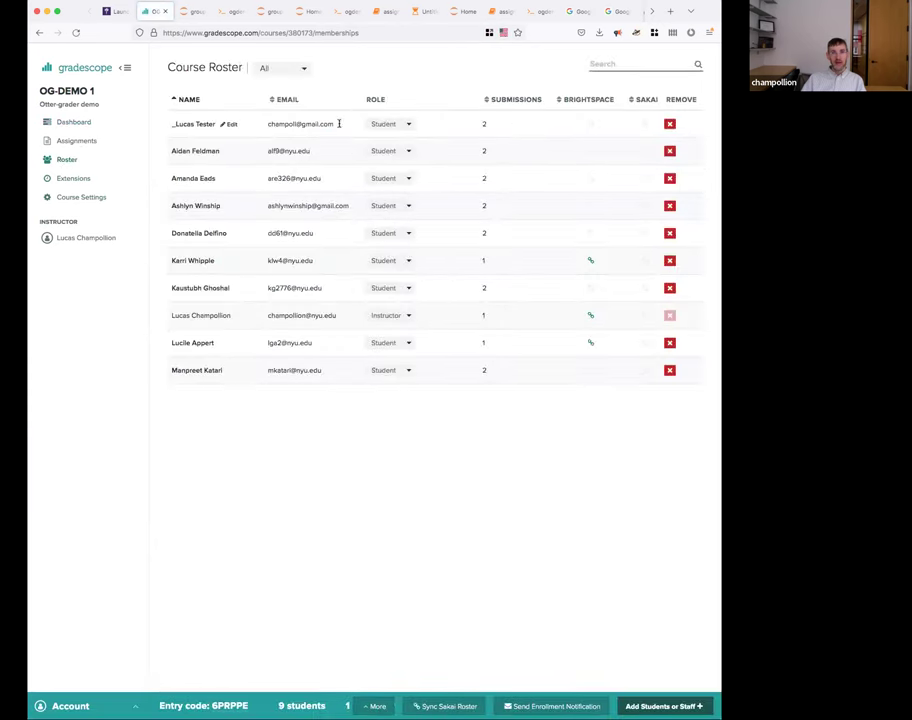
Highlight the test student's e-mail in the roster, then go to the Your Courses page.
drag(338, 124, 267, 124)
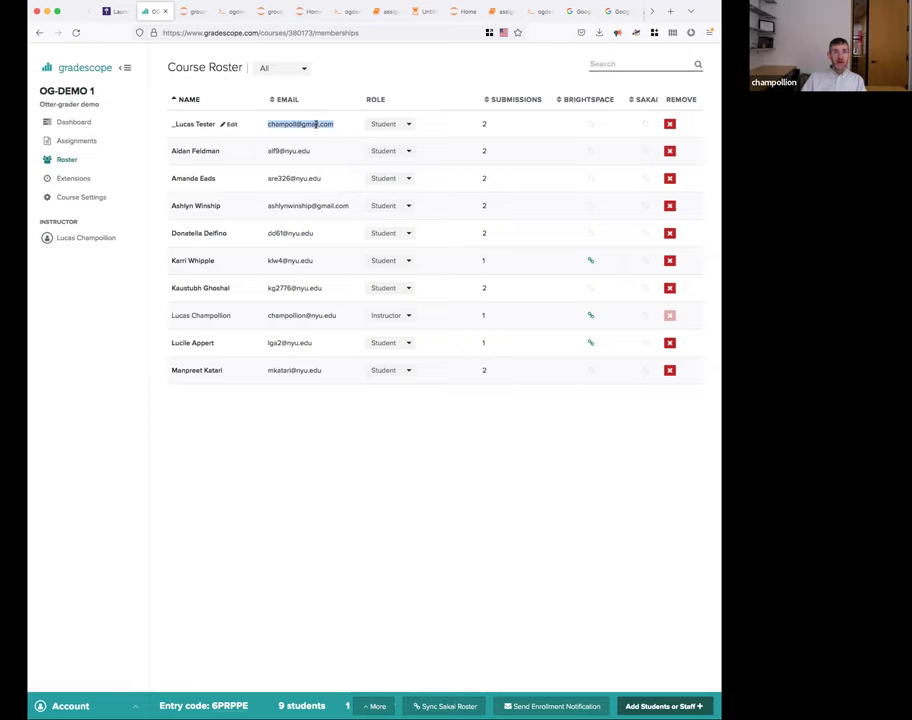
click(88, 72)
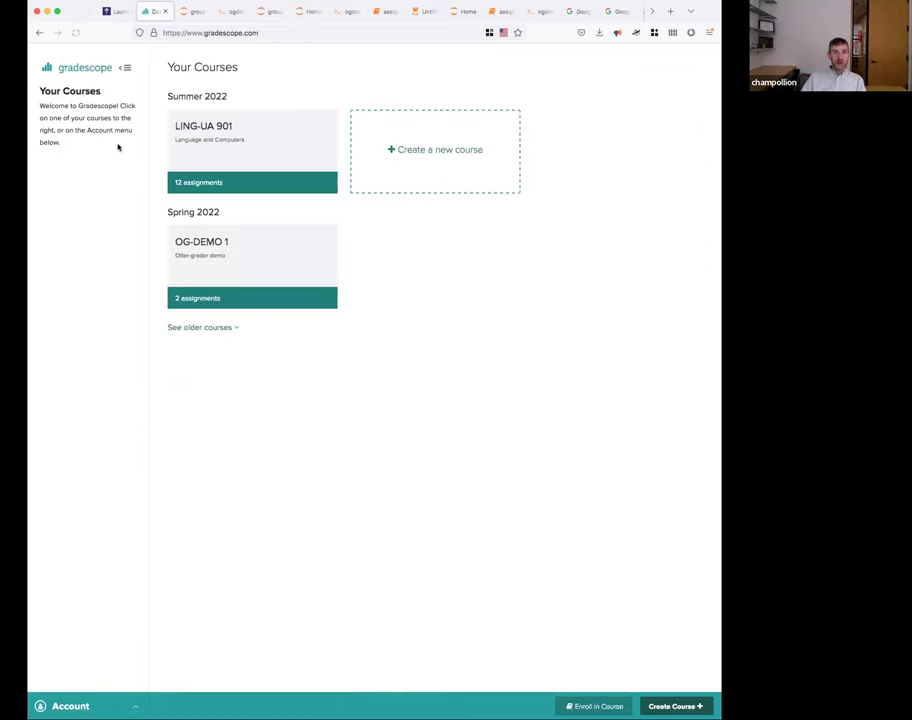
Open Assignment 01's autograded part in OG-DEMO 1, then view JupyterHub's dist2/autograder folder.
click(233, 260)
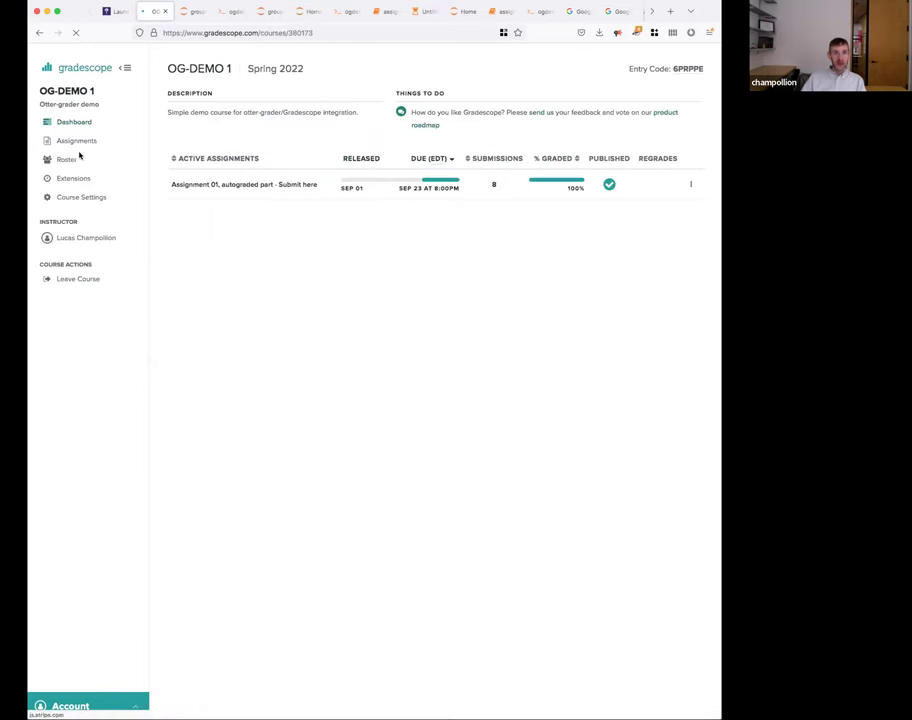
click(75, 144)
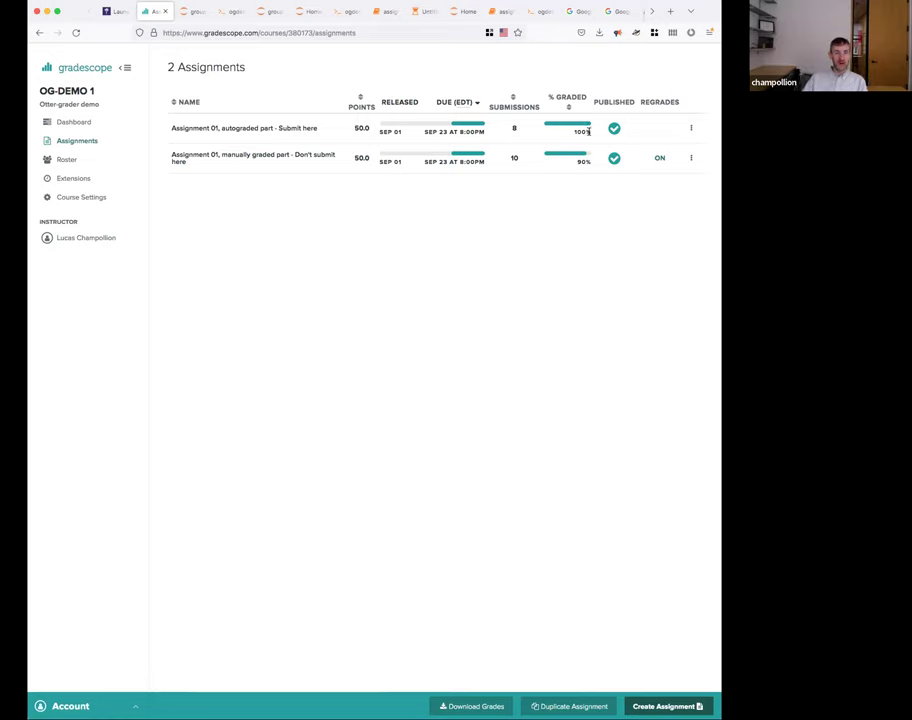
click(250, 130)
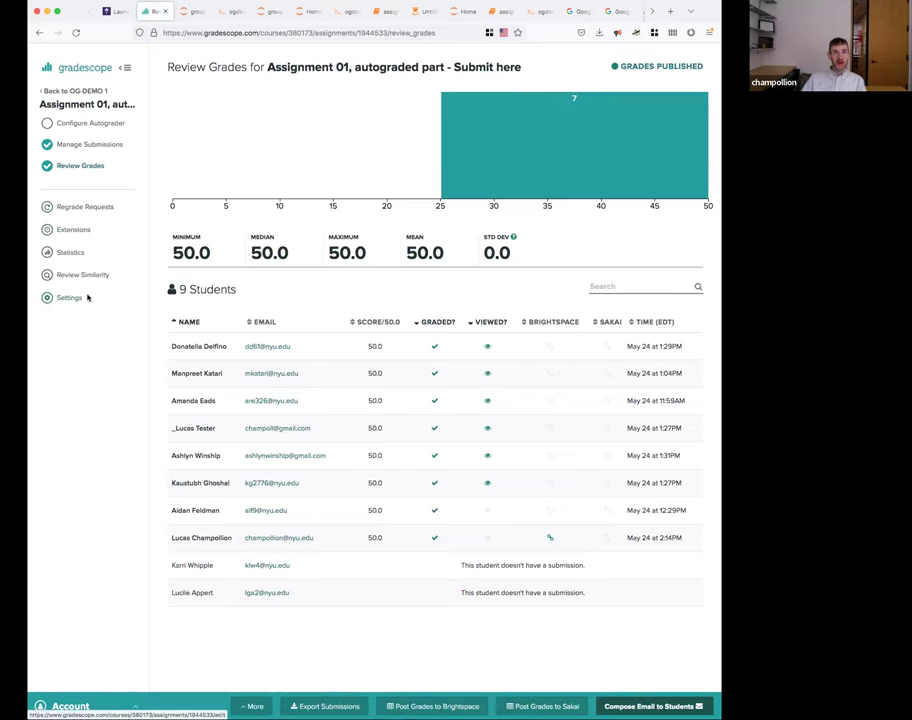
click(190, 11)
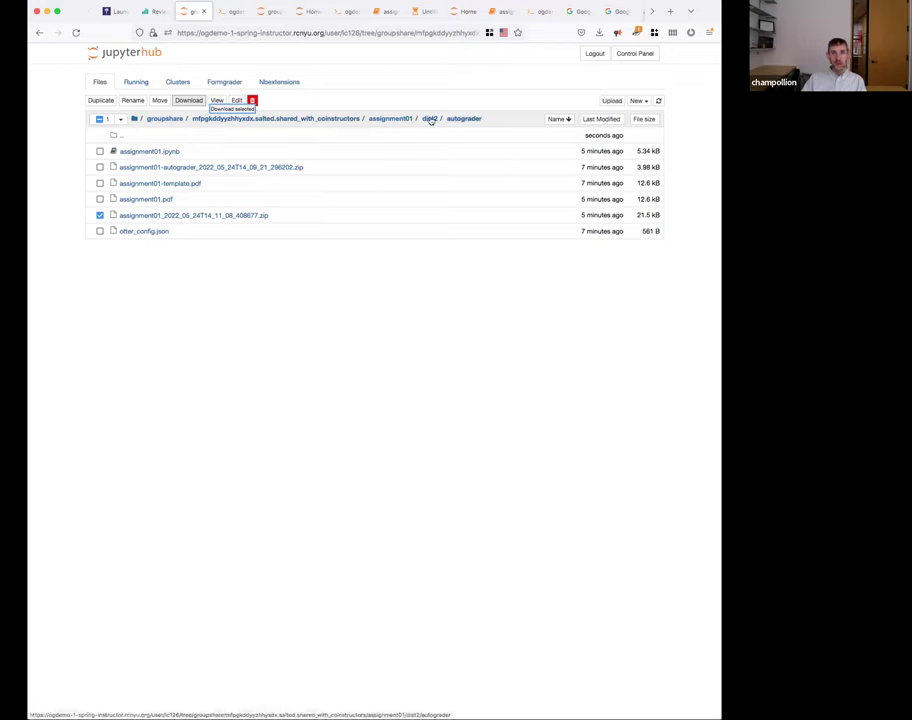
Open assignment01.ipynb from the assignment01 folder and scroll through its ASSIGNMENT CONFIG cell.
click(393, 119)
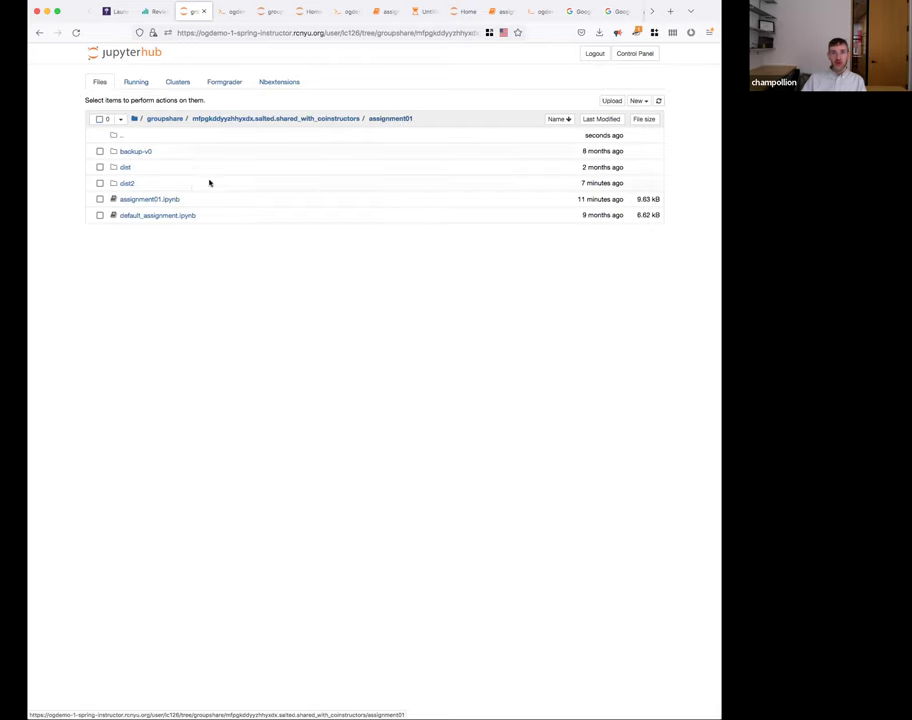
click(139, 200)
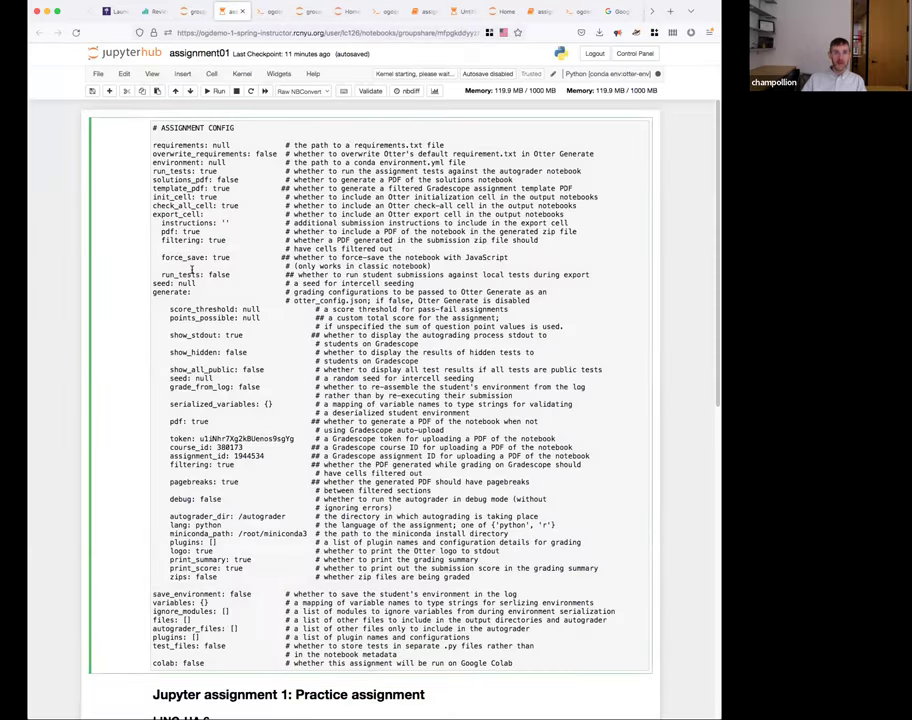
scroll(192, 268, down, 1)
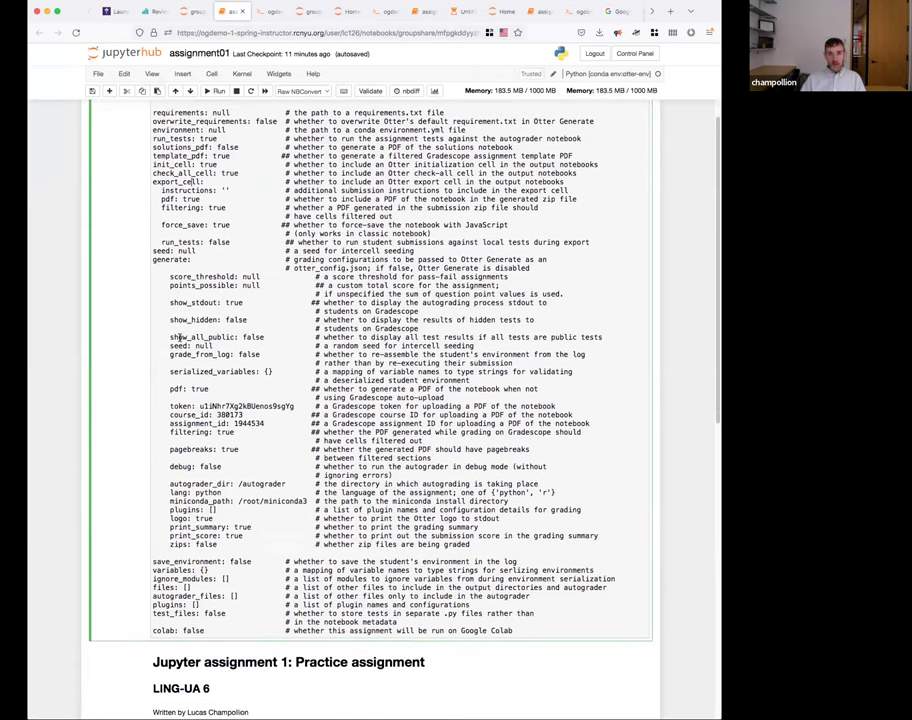
scroll(181, 326, down, 3)
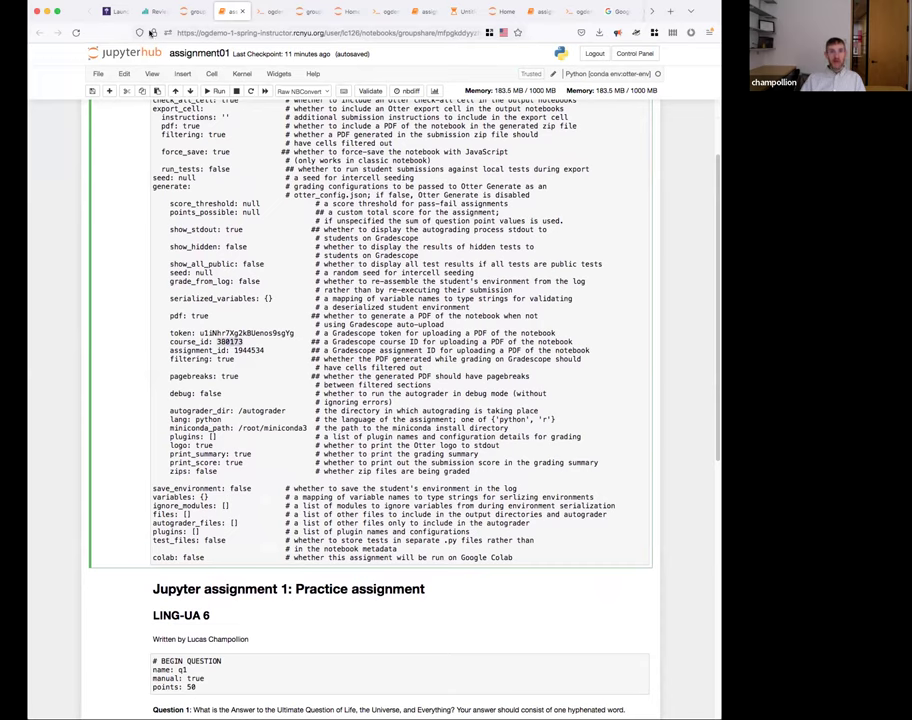
click(157, 11)
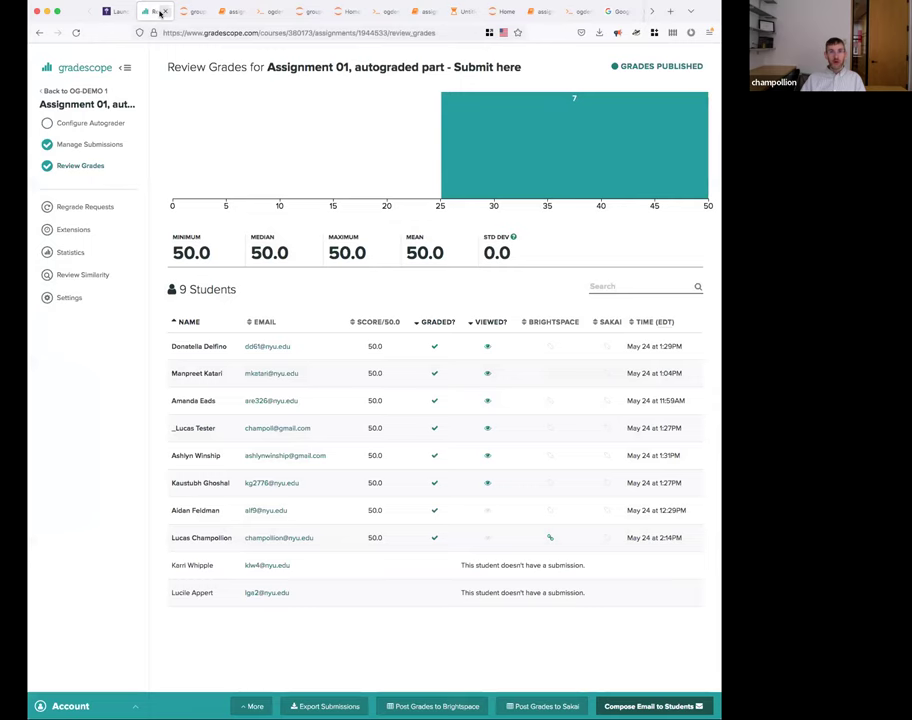
Read the course ID 380173 from the Gradescope page address.
click(298, 33)
double_click(298, 33)
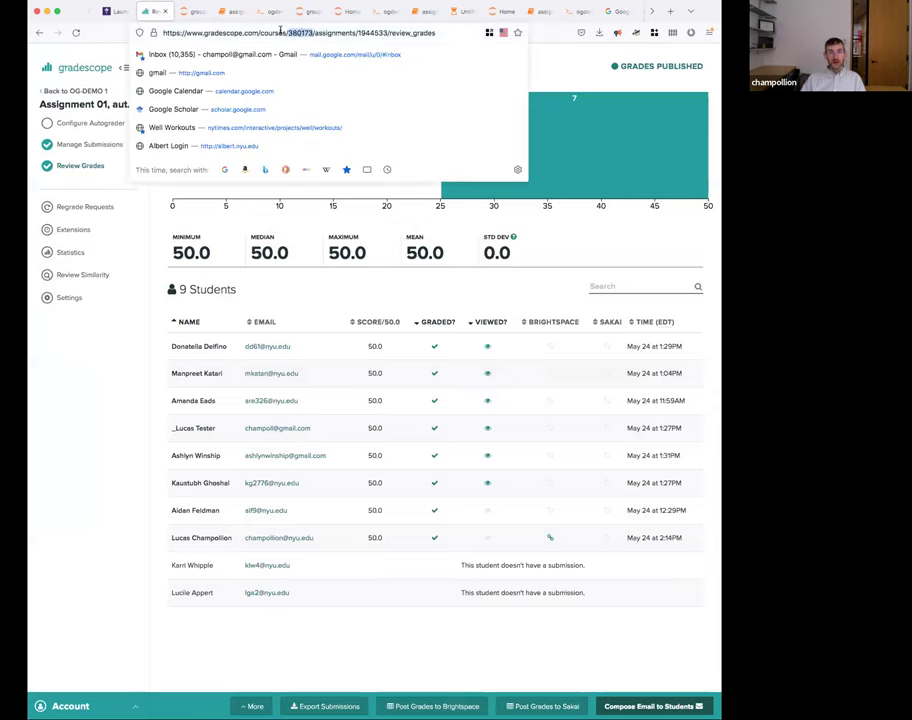
click(200, 264)
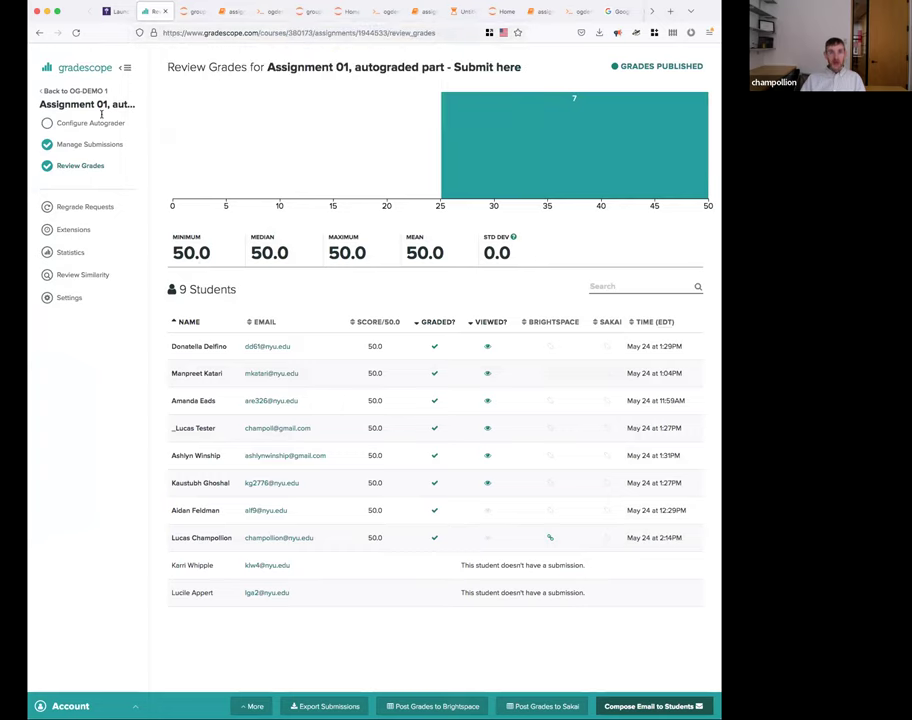
Open Assignment 01's manually graded part and locate its assignment ID 1944534 and title.
click(77, 91)
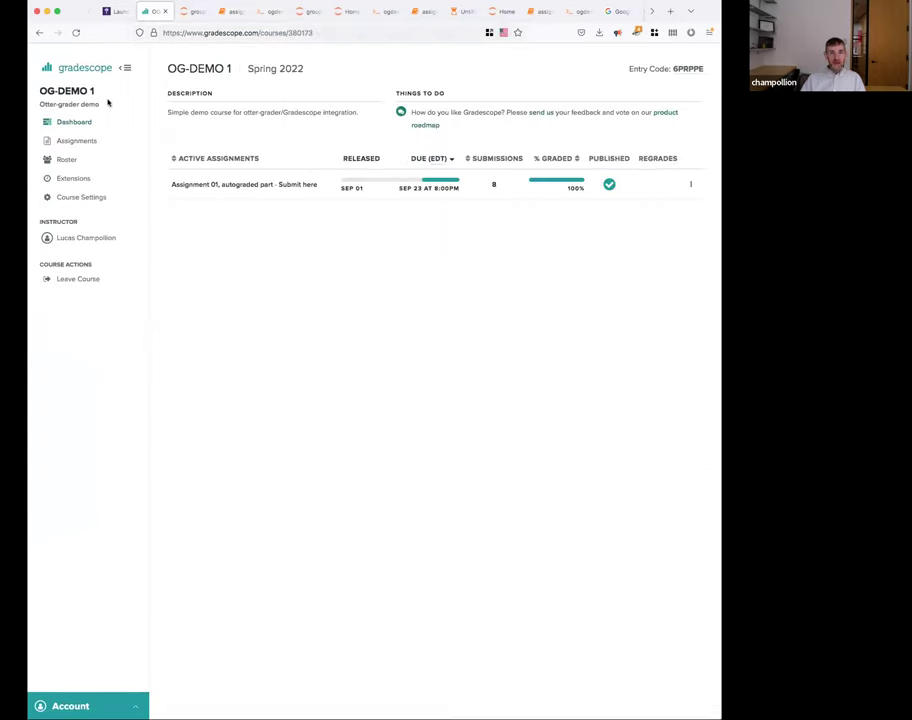
click(76, 142)
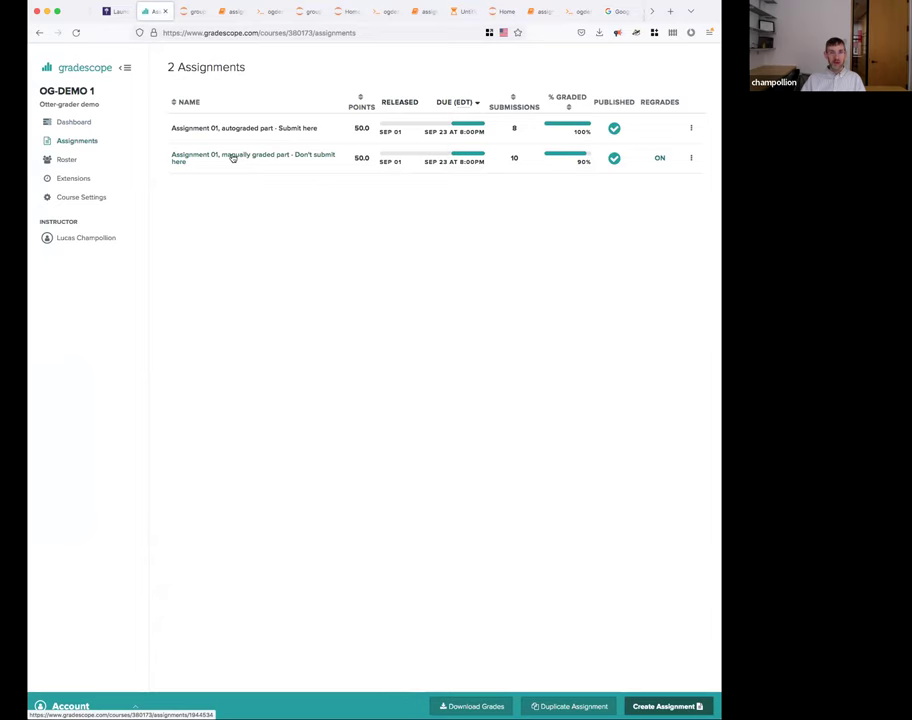
click(232, 158)
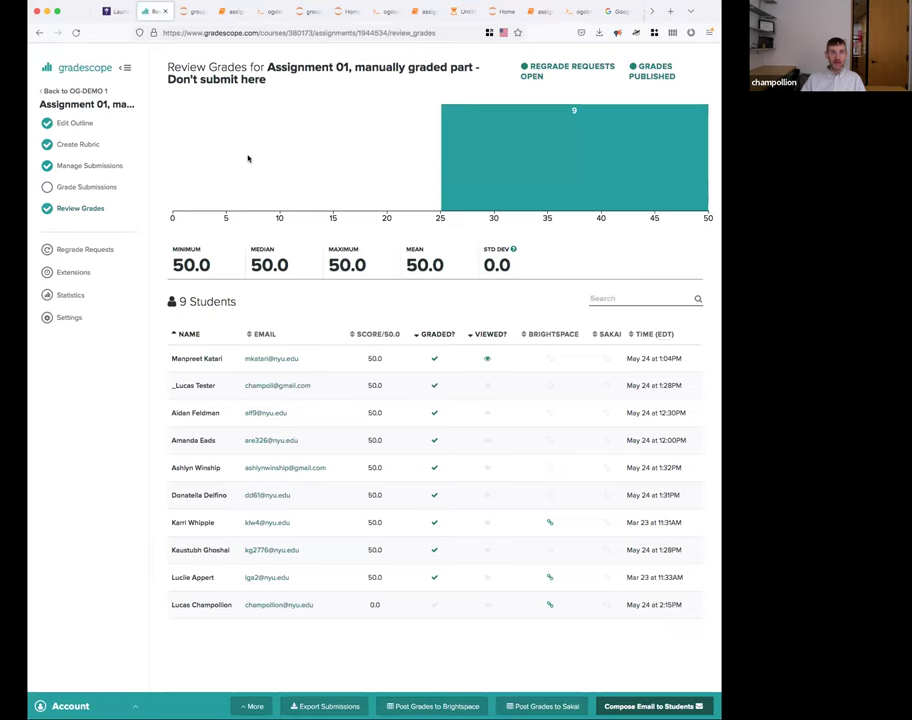
double_click(369, 32)
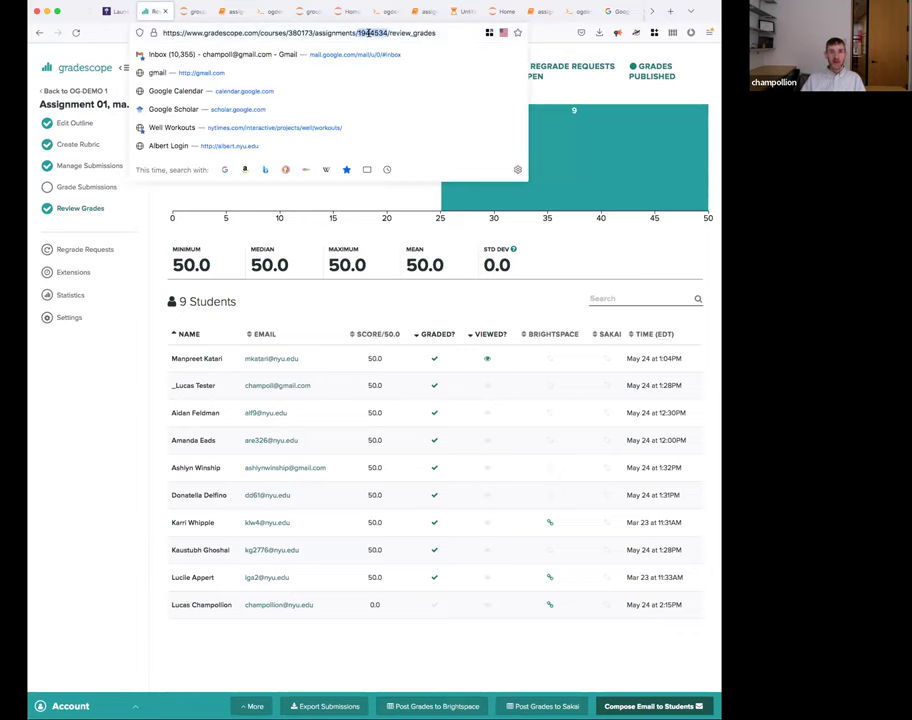
key(Escape)
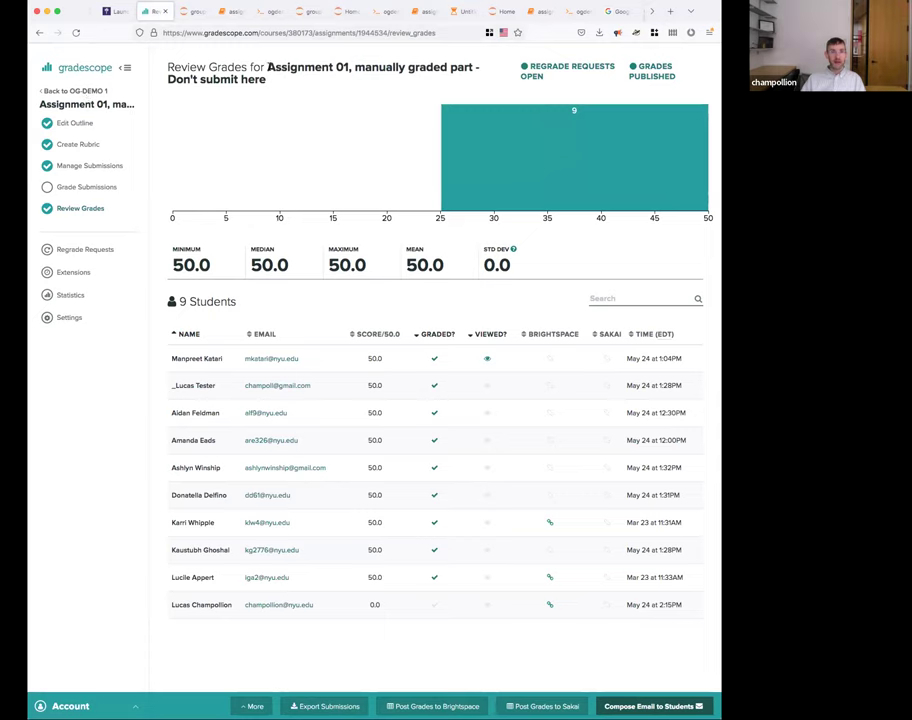
drag(267, 68, 346, 98)
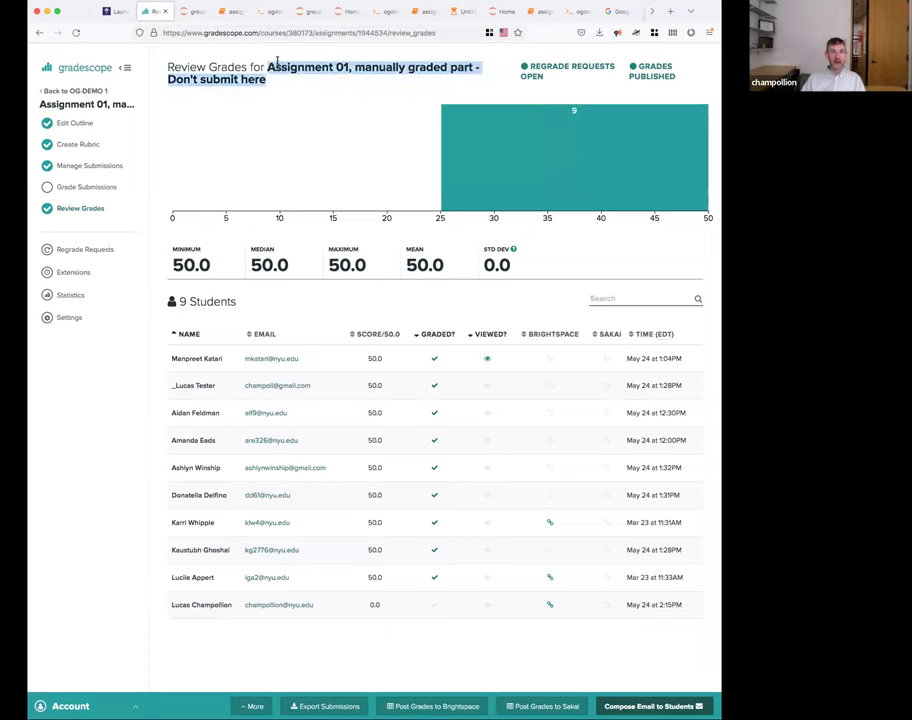
click(291, 95)
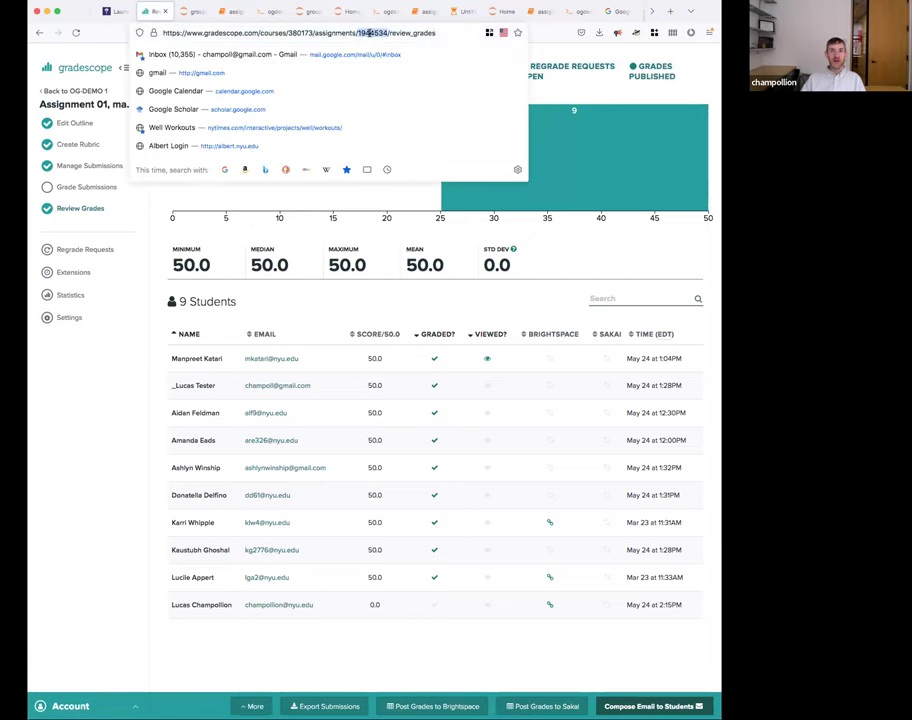
Compare course ID 380173 and assignment ID 1944534 in the address, then return to the notebook.
key(alt+Left)
key(alt+Left)
key(alt+shift+Right)
double_click(372, 33)
click(189, 12)
click(231, 11)
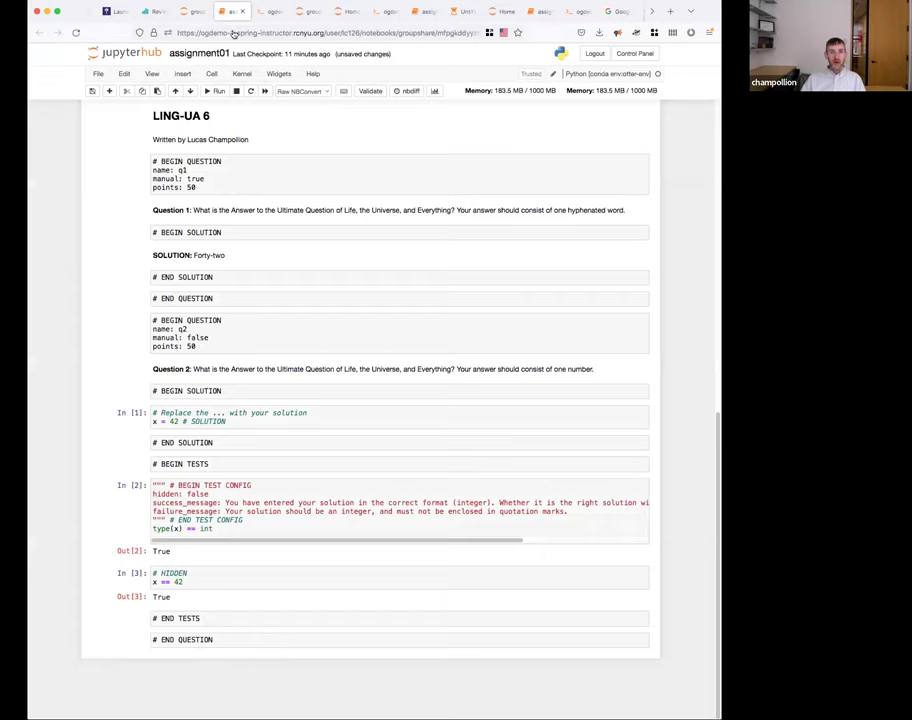
Mark the config's assignment_id value 1944534 to confirm it matches Gradescope.
scroll(269, 195, up, 15)
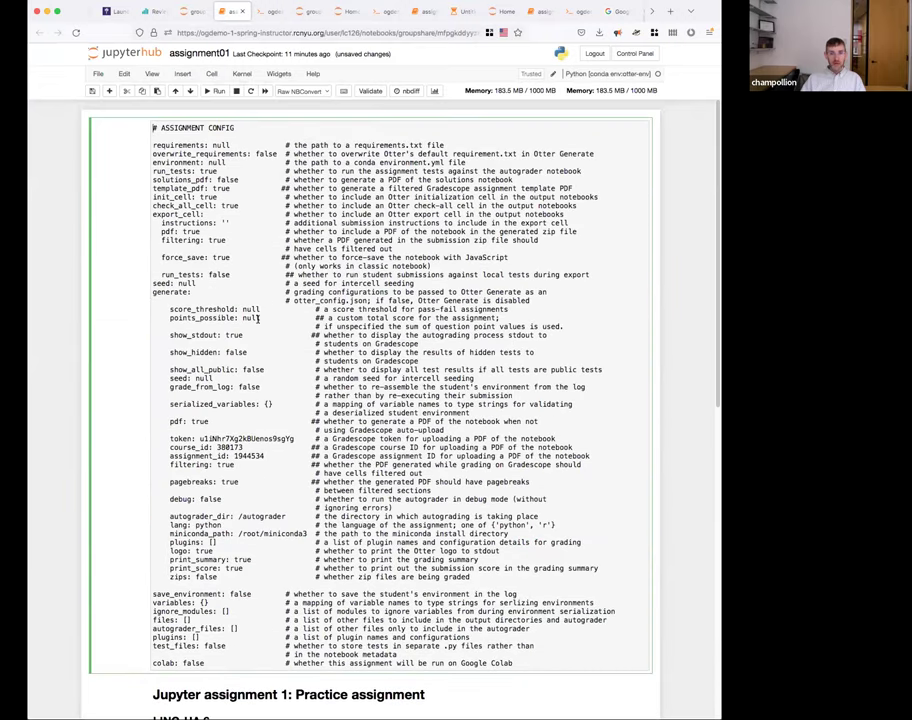
drag(258, 454, 243, 456)
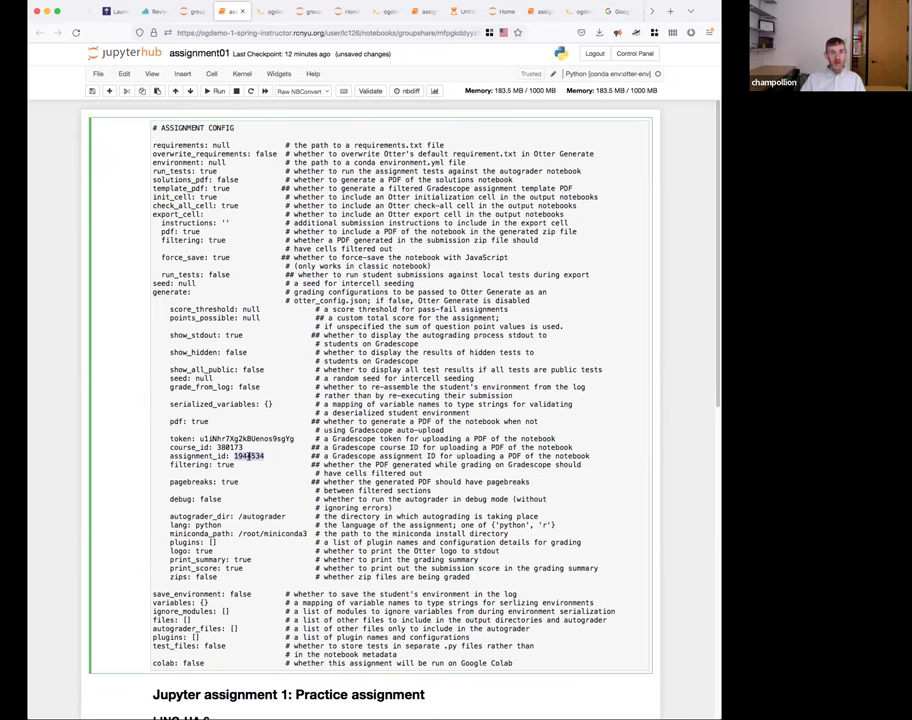
click(153, 11)
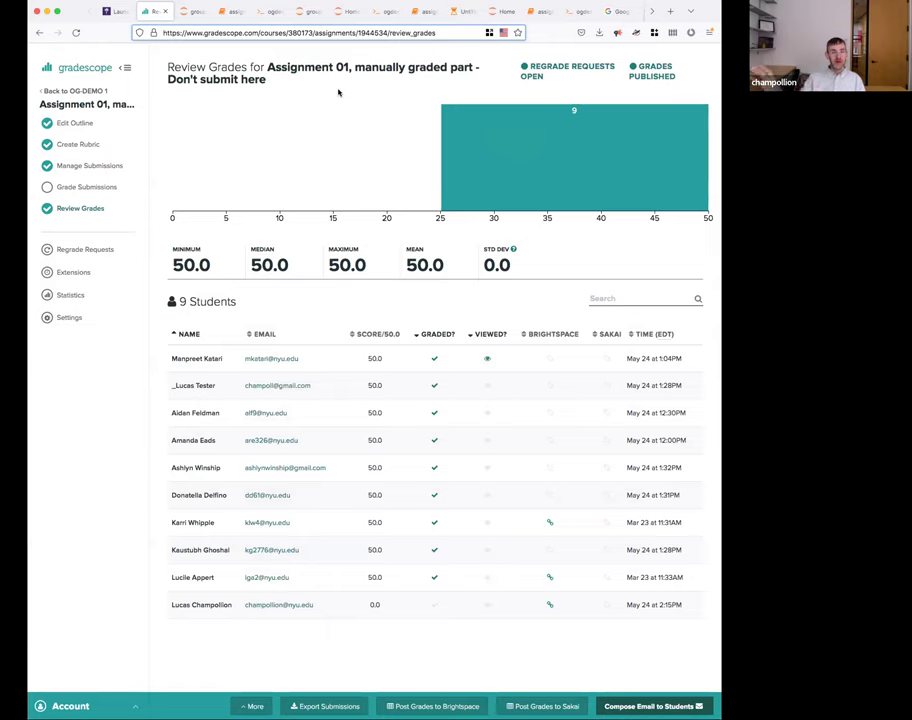
Highlight the manually graded assignment's title on Review Grades, then return to the ASSIGNMENT CONFIG cell.
drag(311, 77, 266, 67)
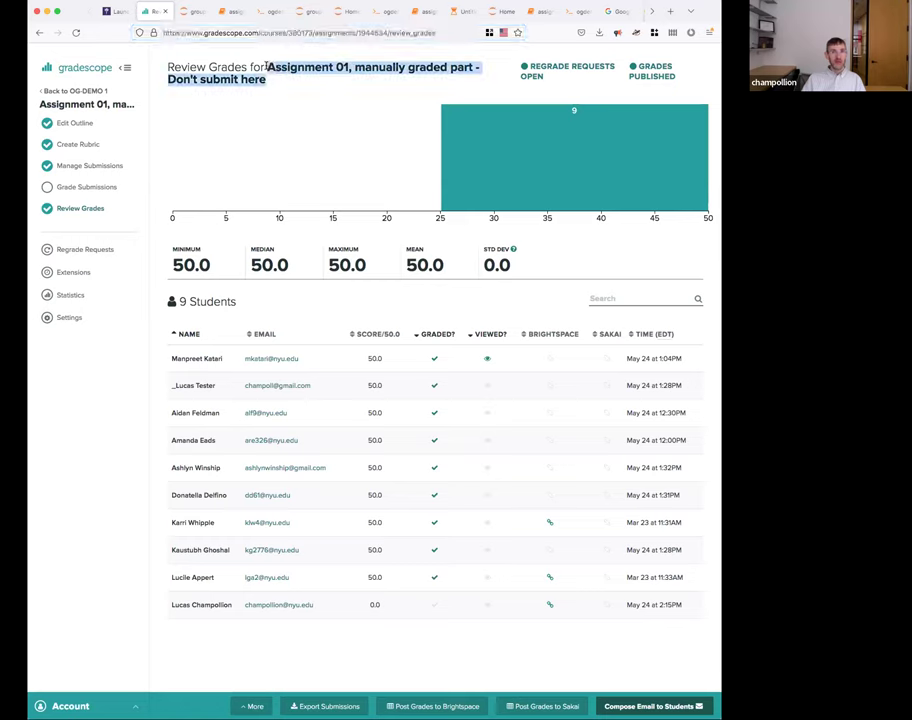
click(289, 97)
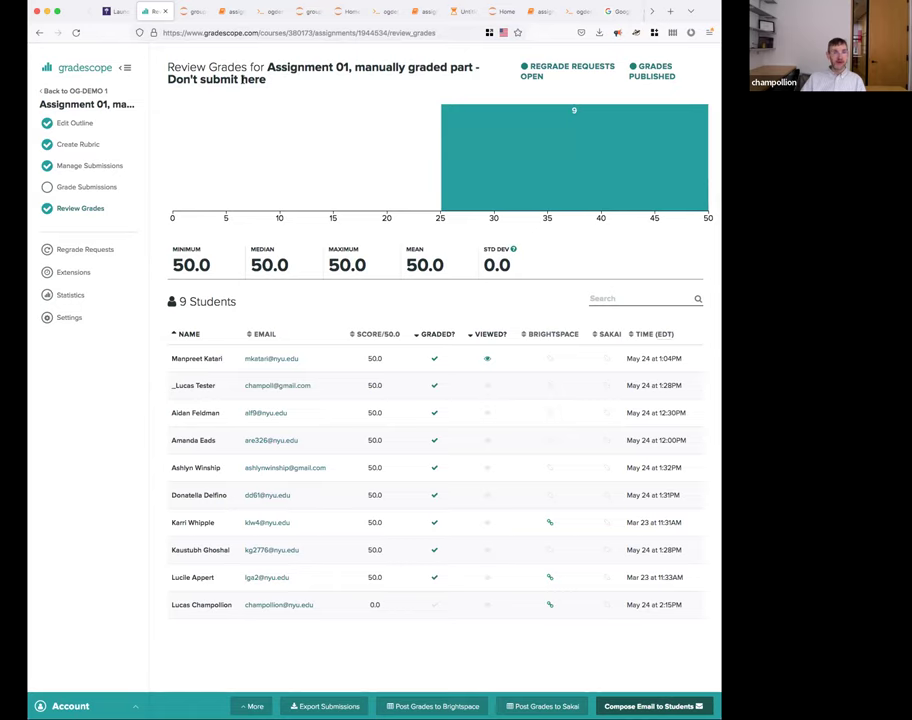
click(232, 11)
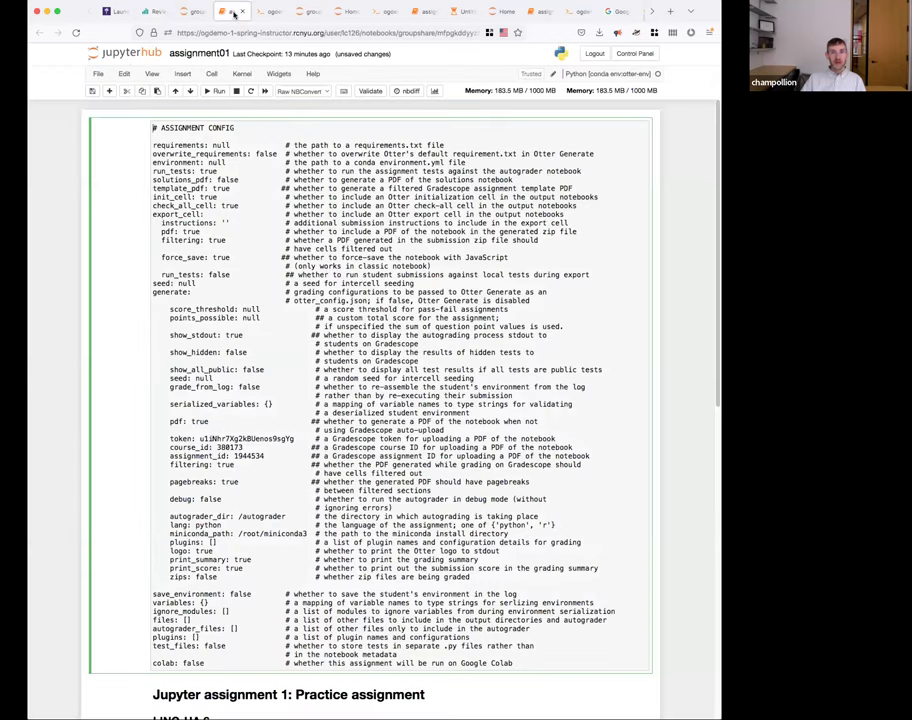
double_click(232, 440)
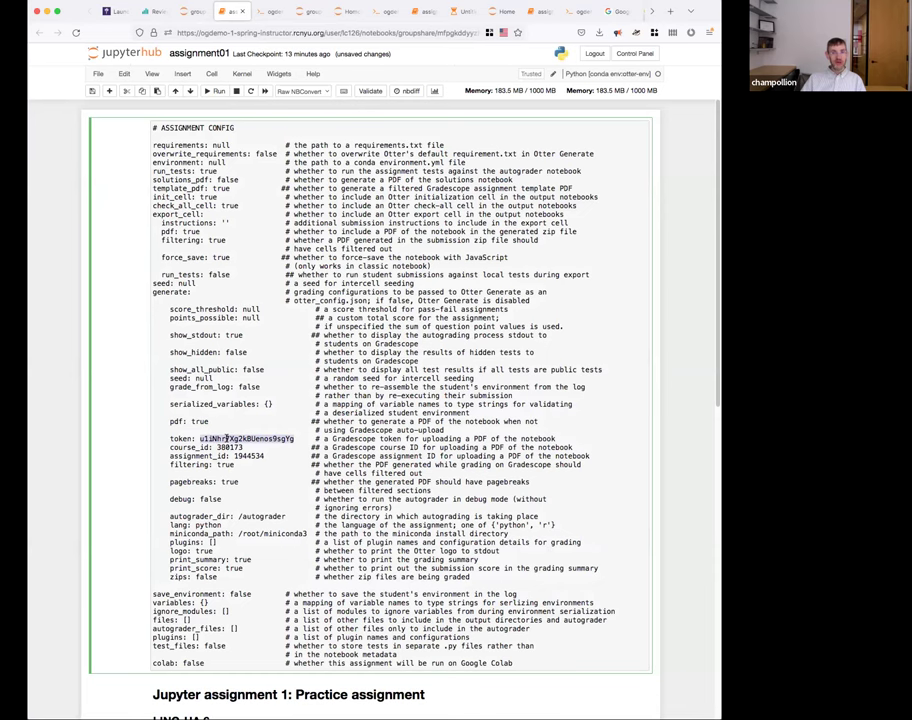
scroll(226, 438, down, 1)
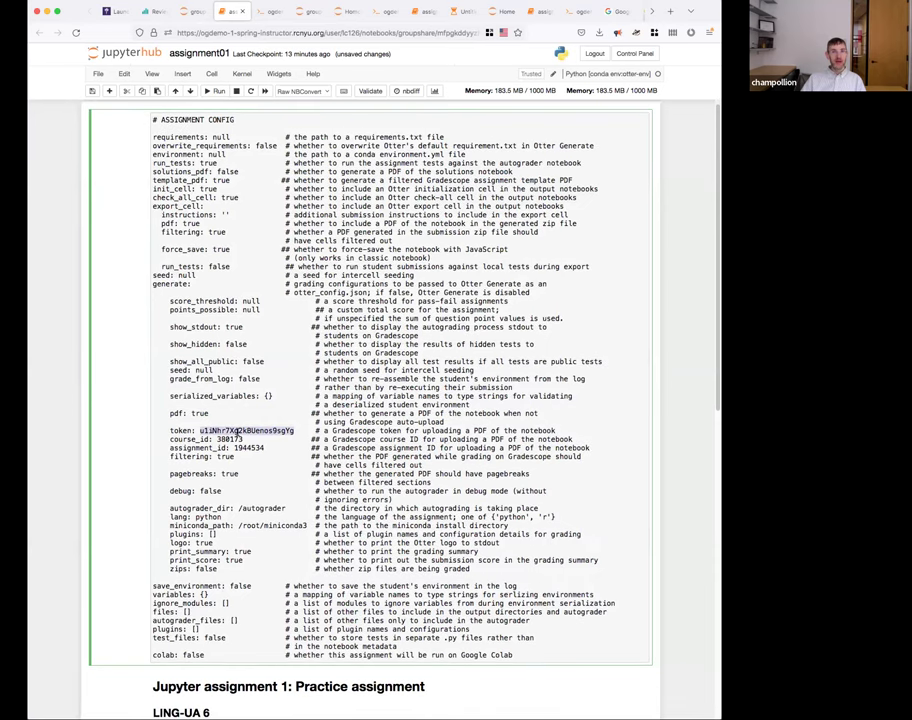
scroll(237, 430, up, 1)
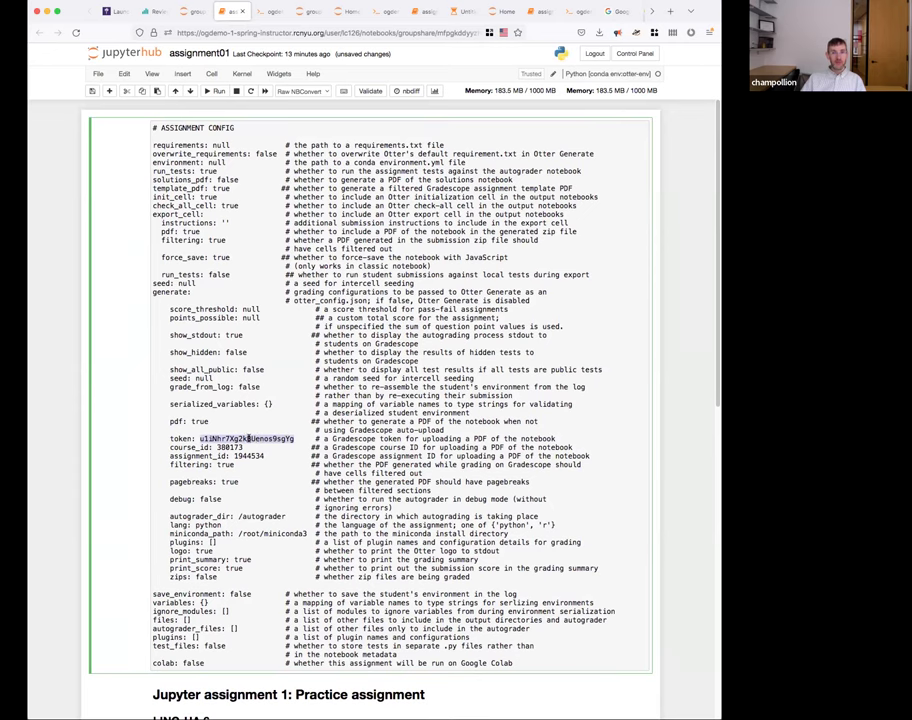
scroll(252, 448, down, 2)
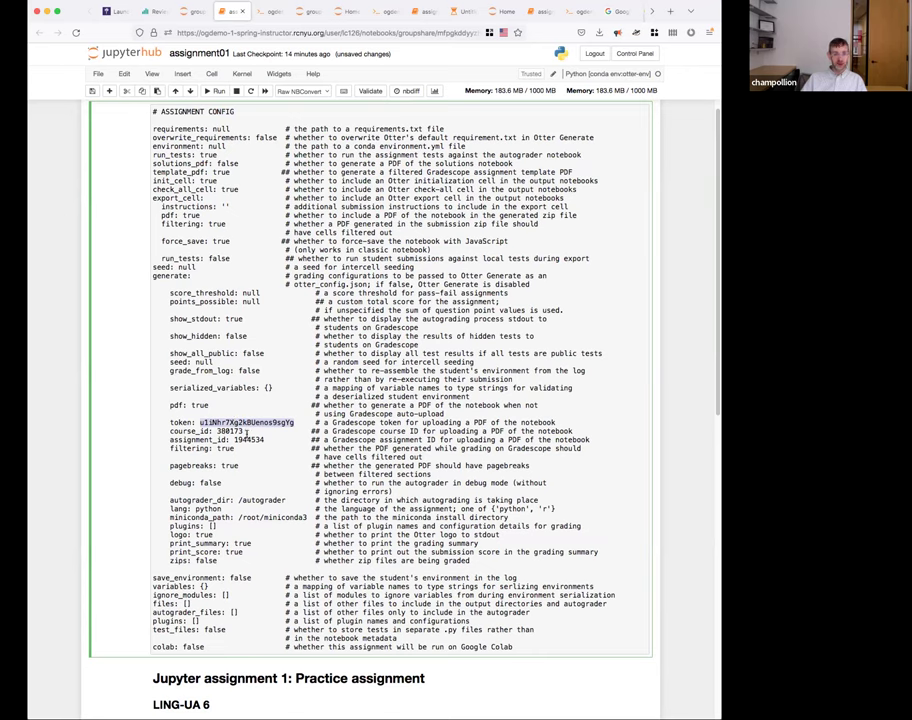
Highlight the Gradescope token, course_id and assignment_id lines in the ASSIGNMENT CONFIG cell.
drag(266, 440, 134, 415)
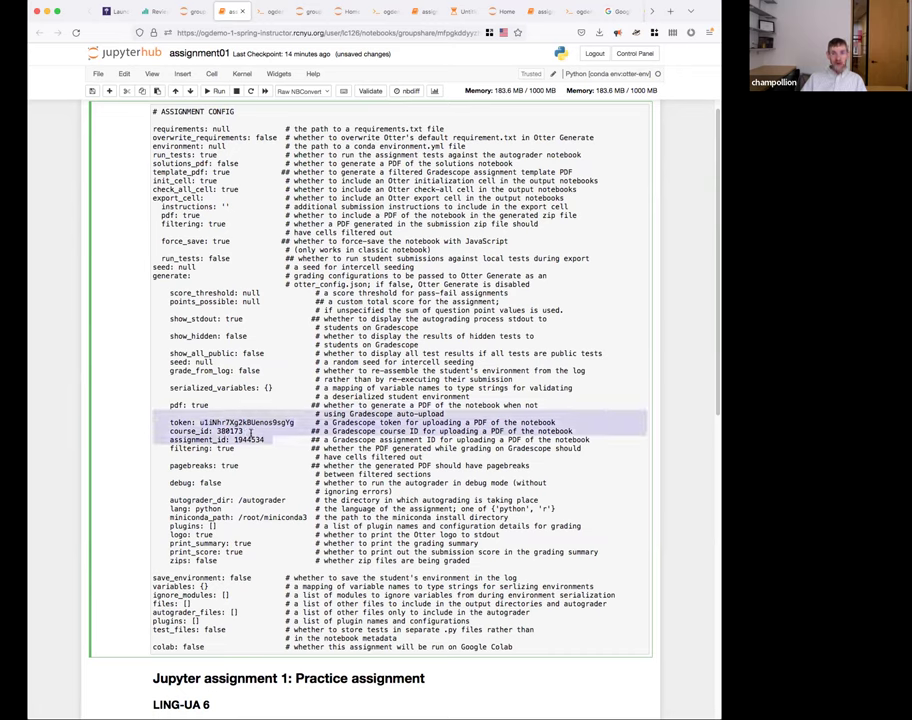
Open the outline of 'Assignment 01, manually graded part', showing Question 1 worth 50 points.
click(155, 12)
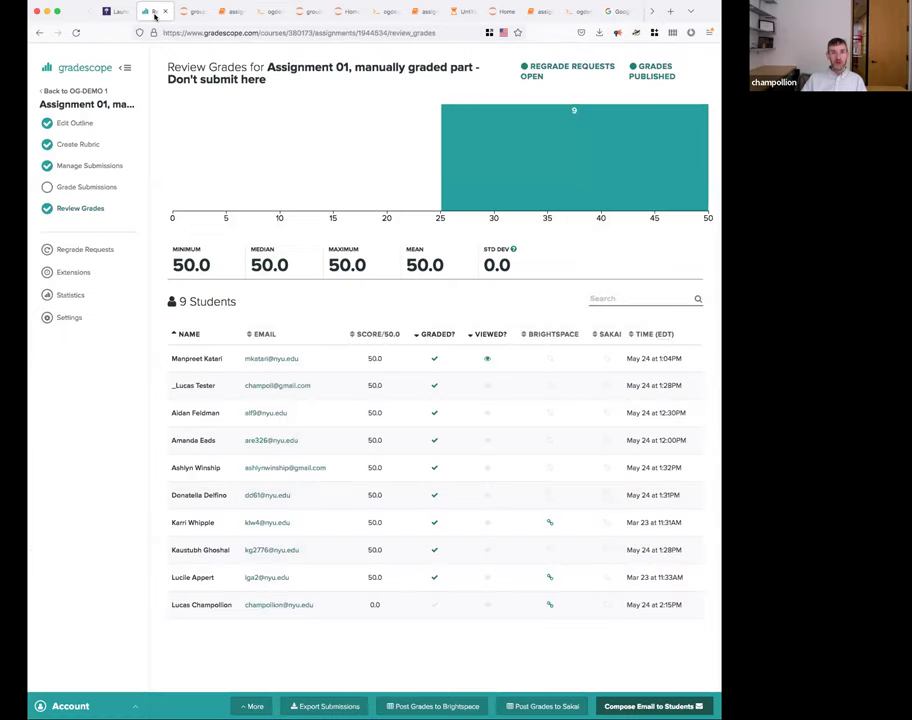
drag(330, 66, 321, 87)
click(321, 87)
click(71, 124)
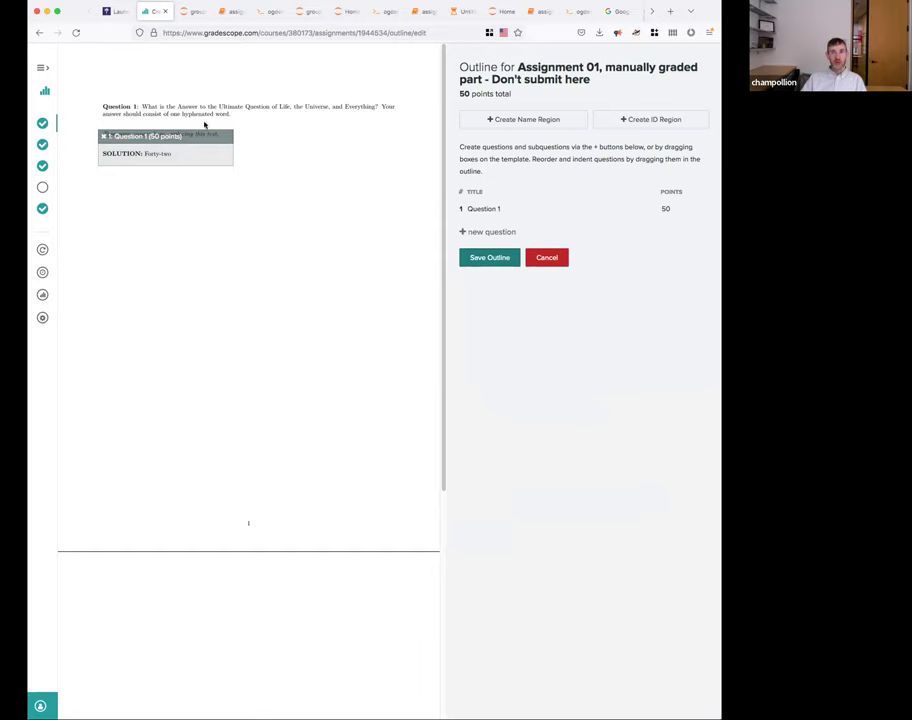
Draw a test answer region on the template, then delete it.
drag(112, 222, 290, 270)
scroll(242, 228, down, 2)
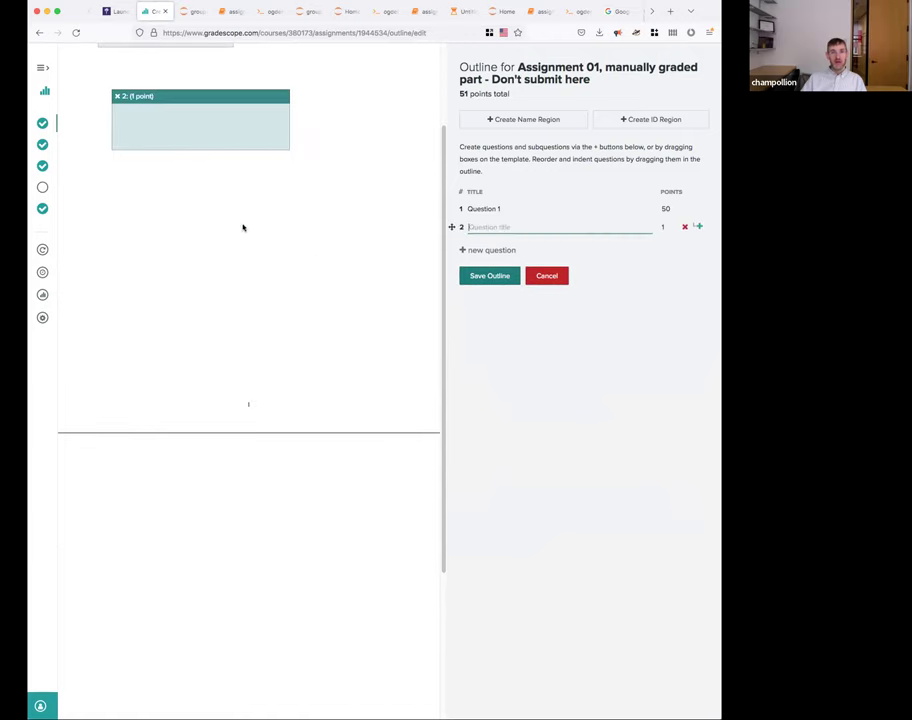
click(117, 97)
scroll(172, 199, up, 2)
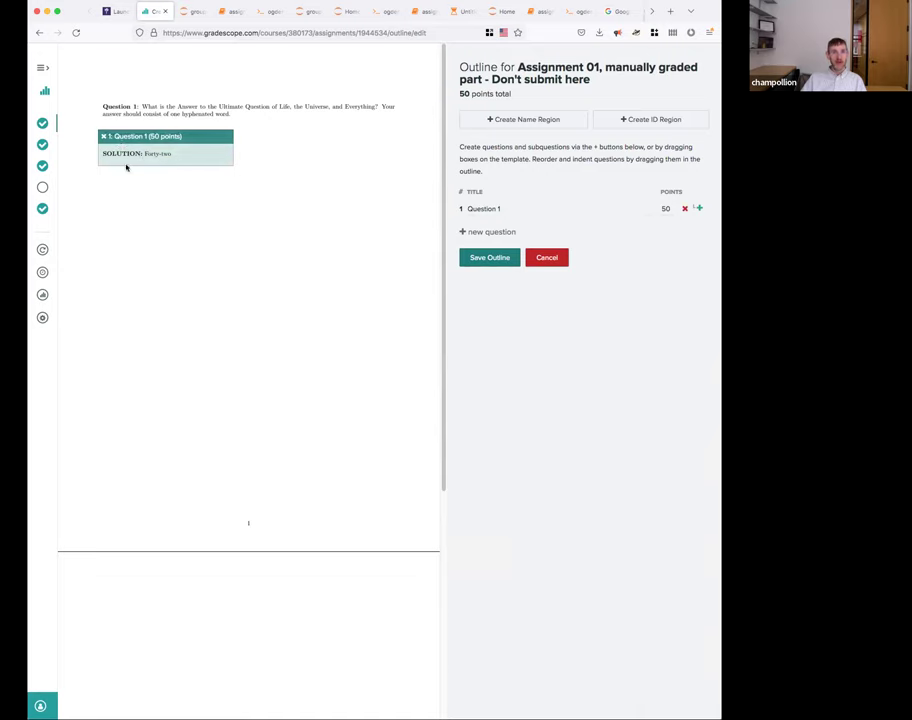
Fit Question 1's region around the 'Forty-two' answer and keep its 50 points.
drag(232, 164, 274, 212)
drag(272, 211, 195, 164)
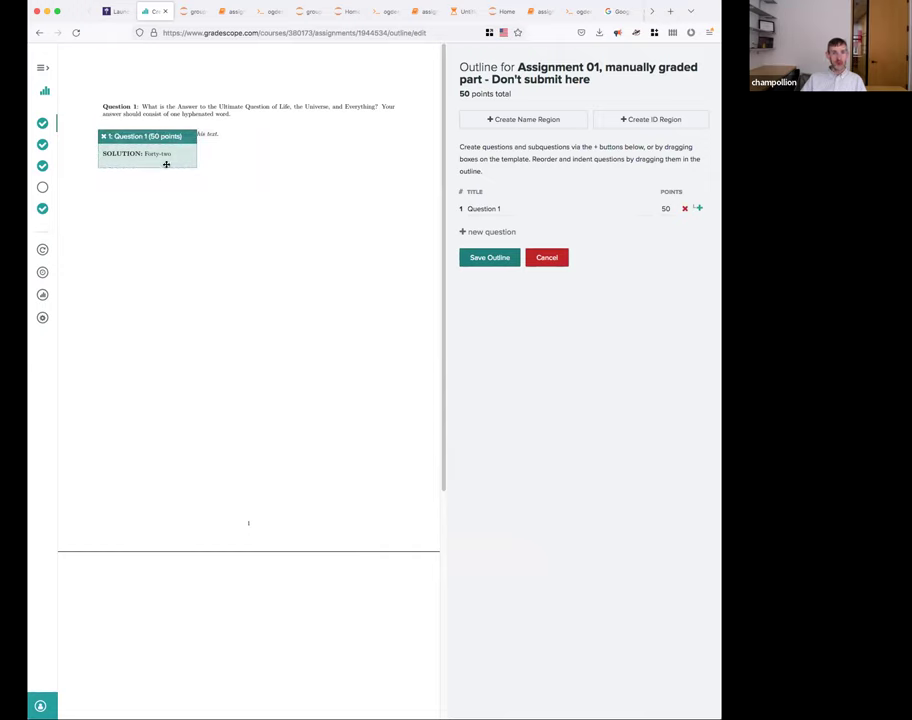
click(516, 209)
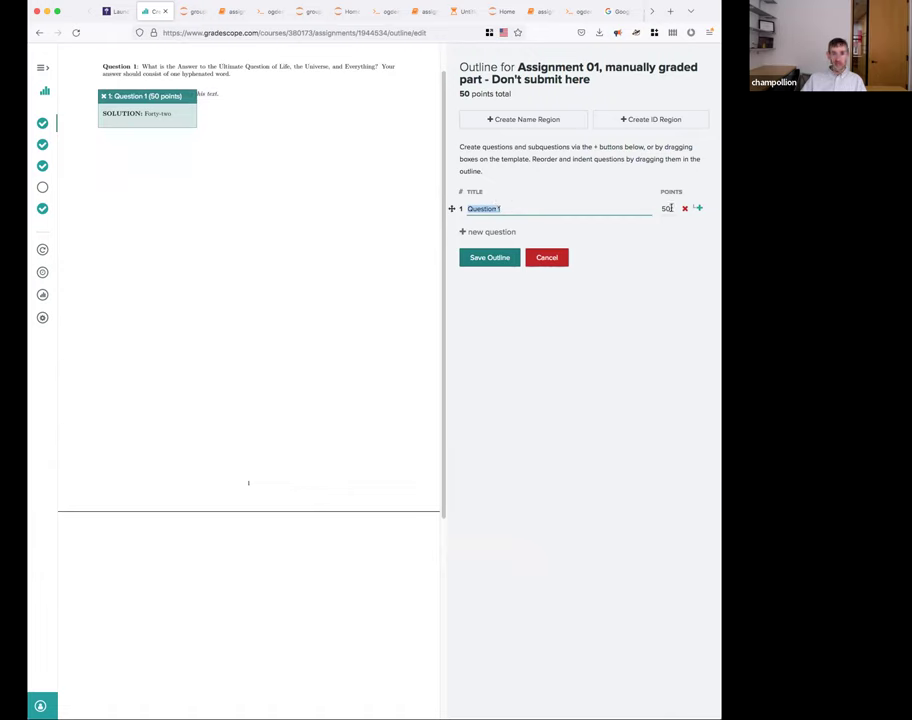
key(Tab)
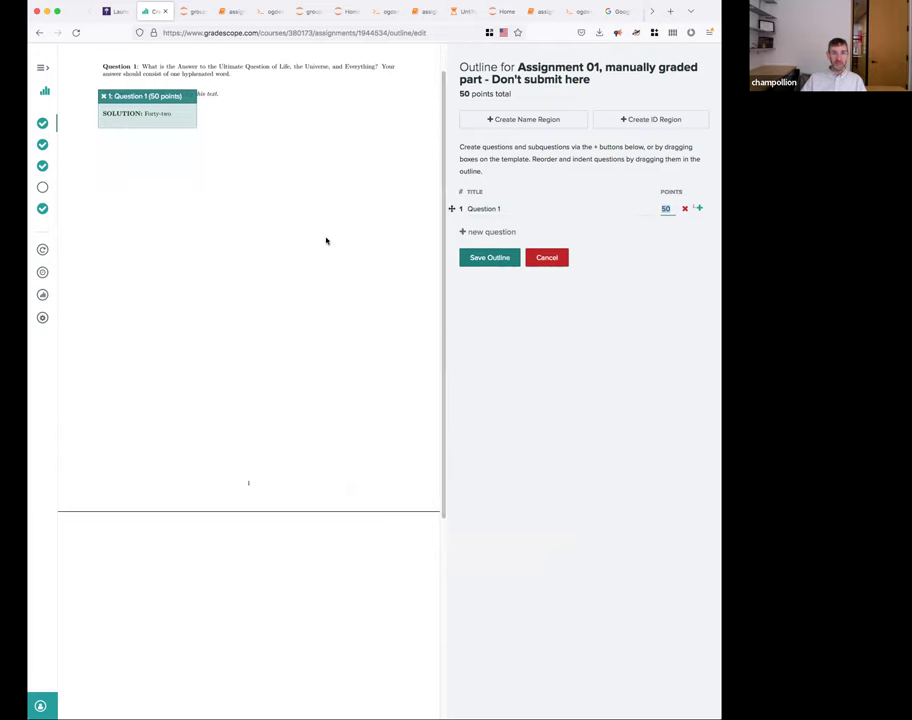
scroll(300, 270, up, 2)
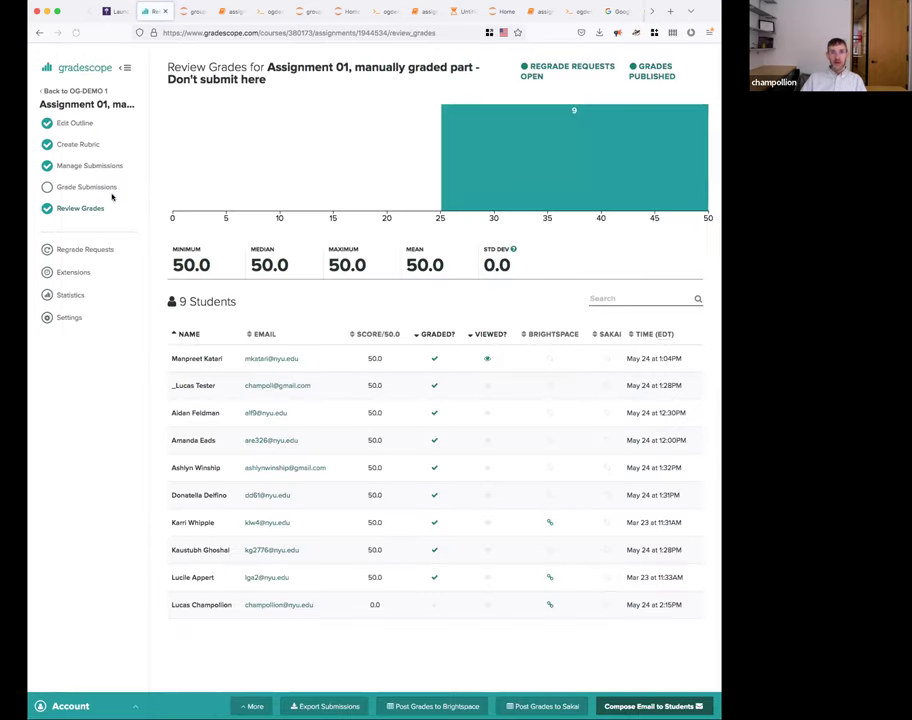
Look over Question 1's rubric, the submissions list, and the grading dashboard's answer groups.
click(76, 146)
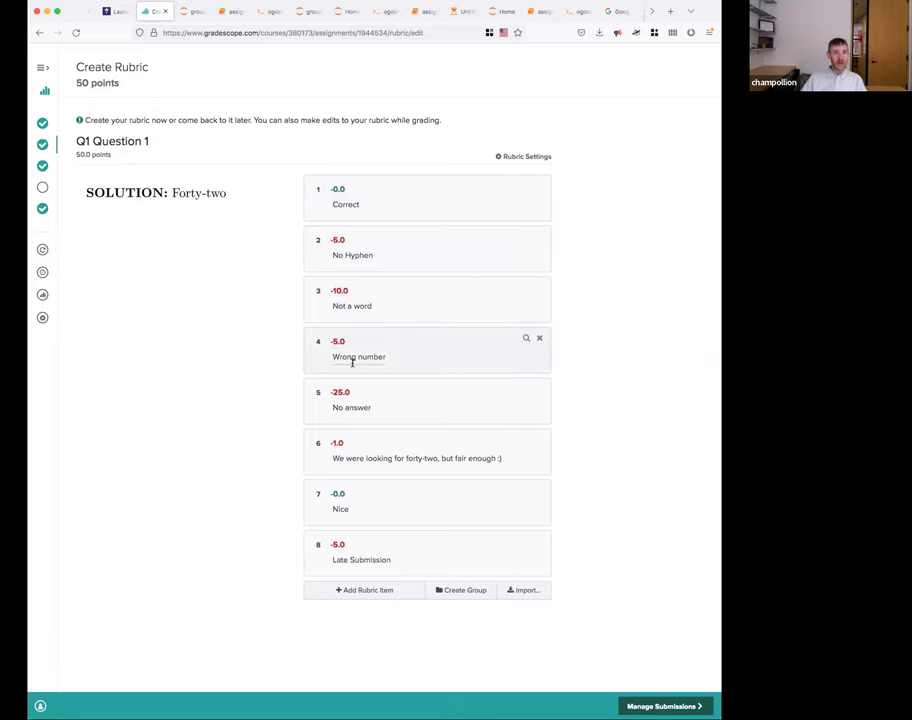
click(42, 68)
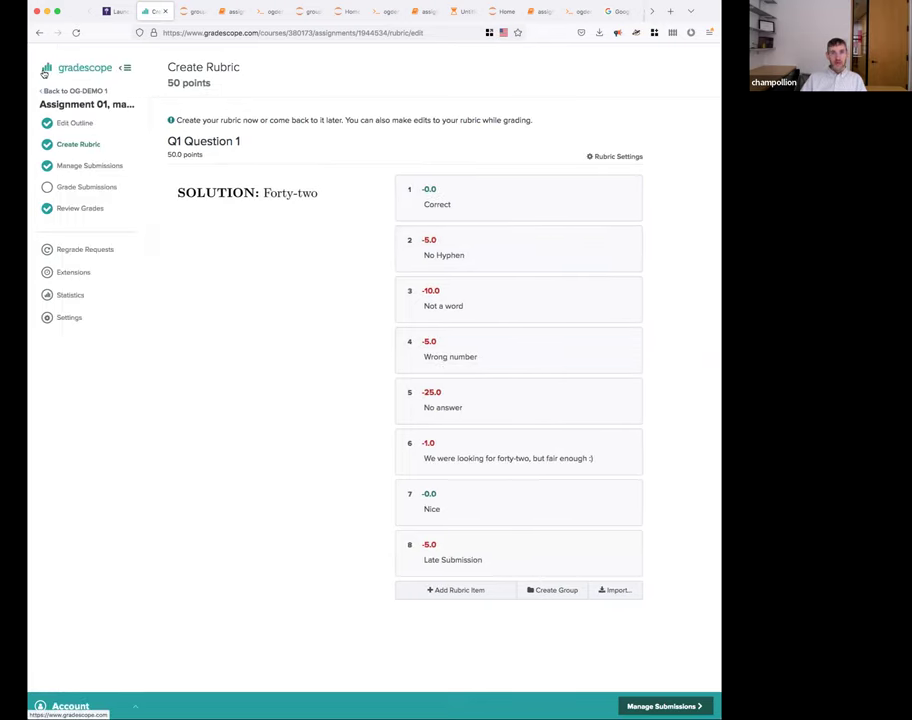
click(86, 166)
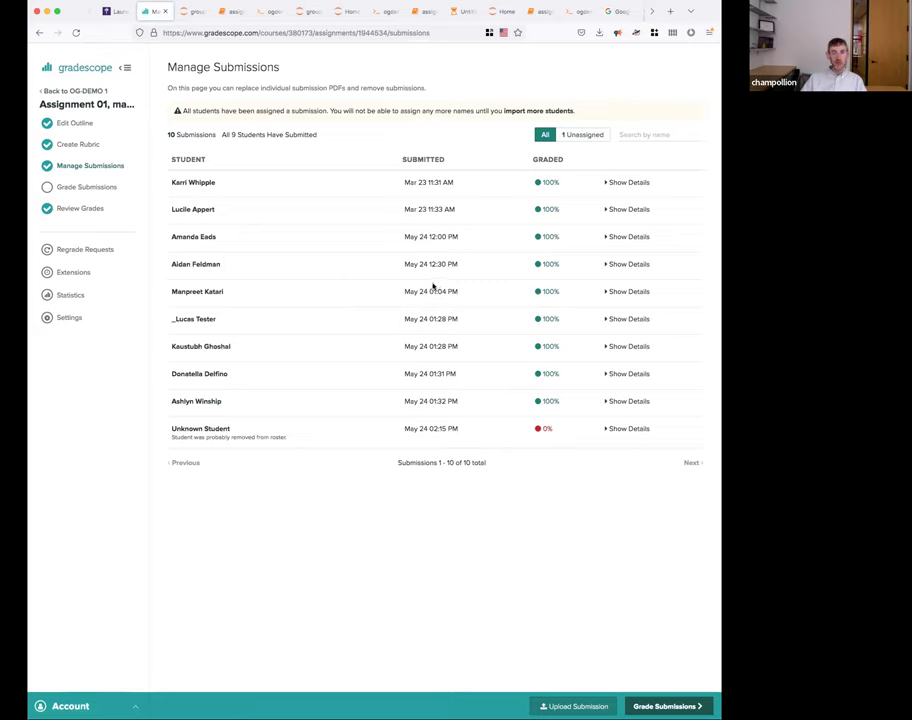
click(82, 187)
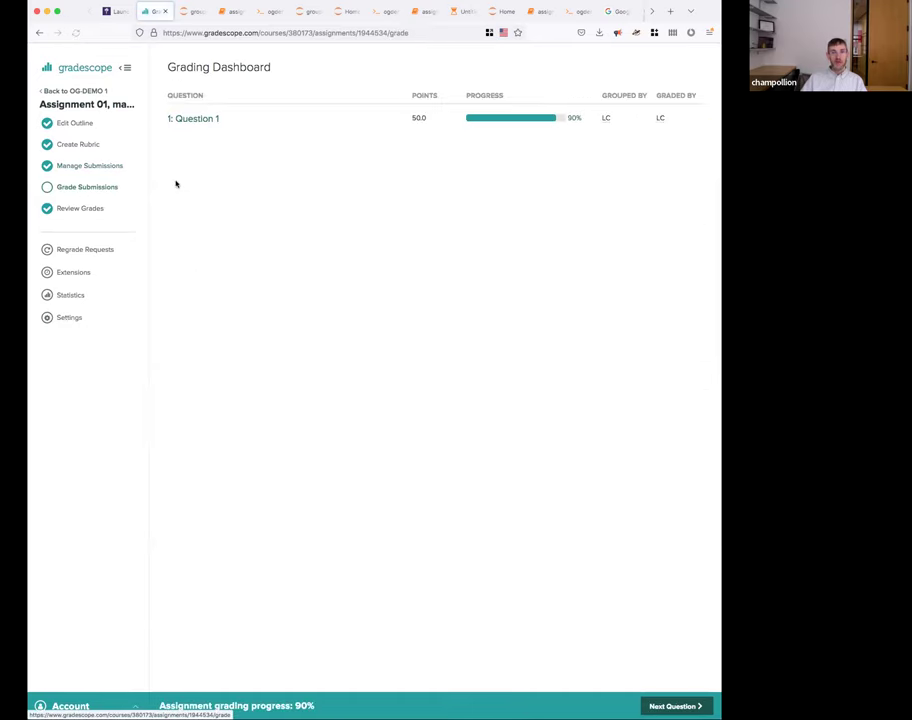
click(203, 120)
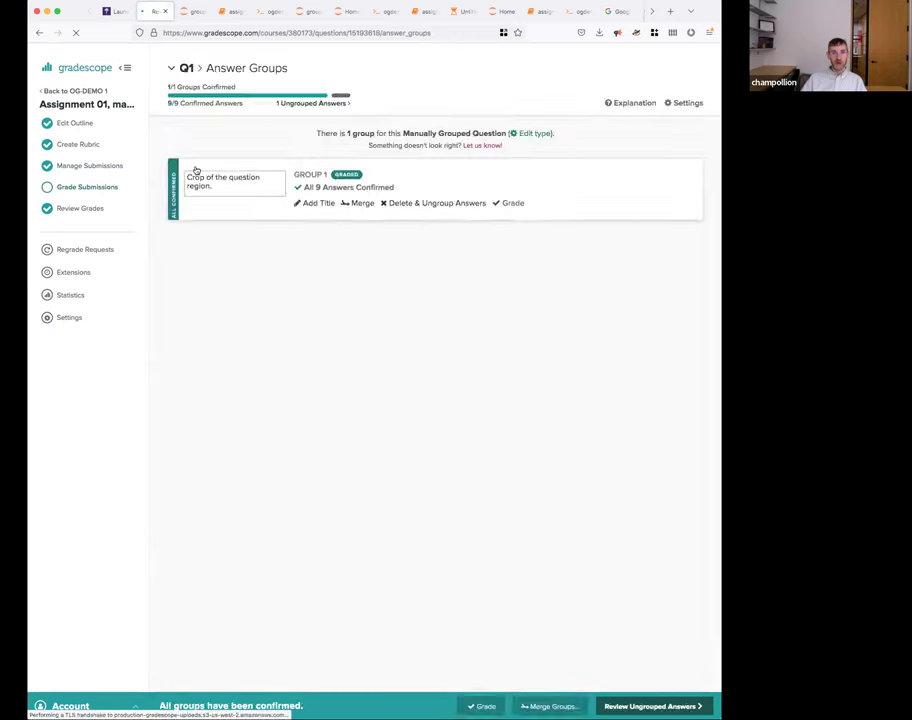
Check the Review Grades, Regrade Requests and Extensions pages, then return to OG-DEMO 1.
click(98, 208)
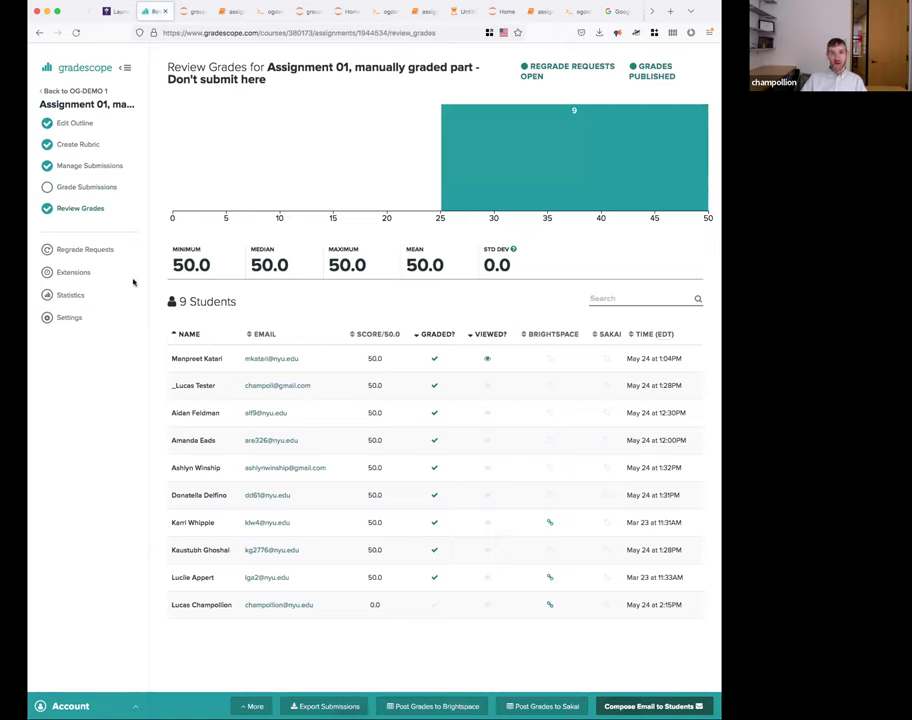
click(80, 249)
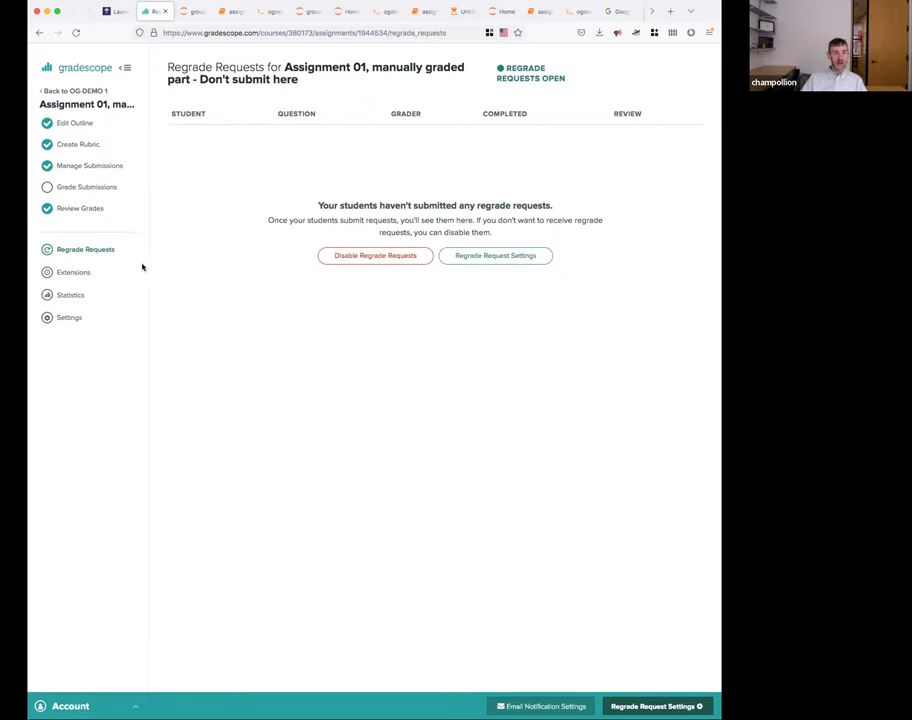
click(79, 276)
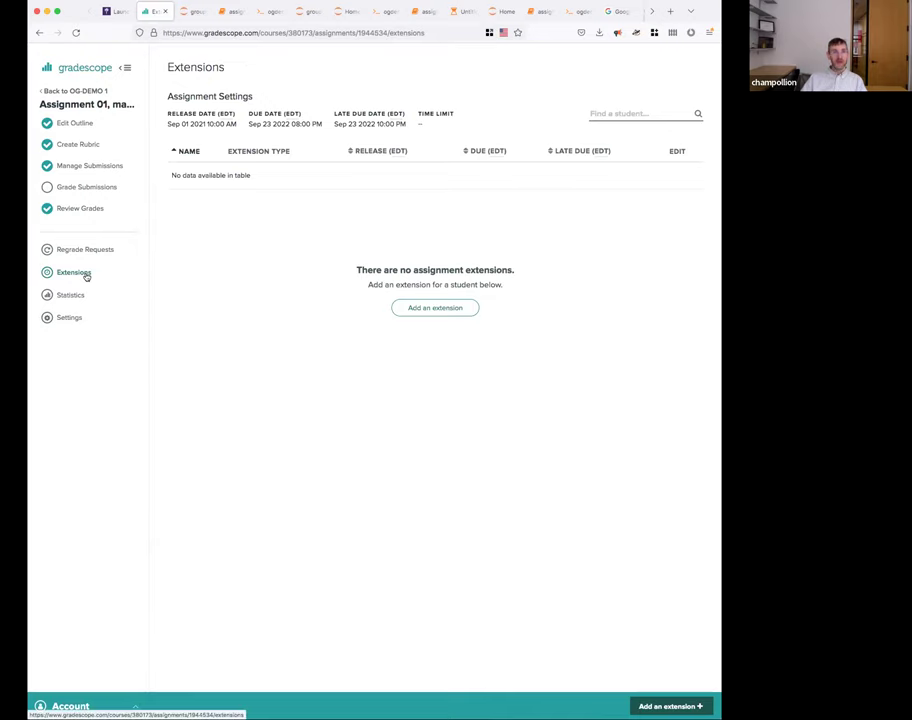
click(87, 90)
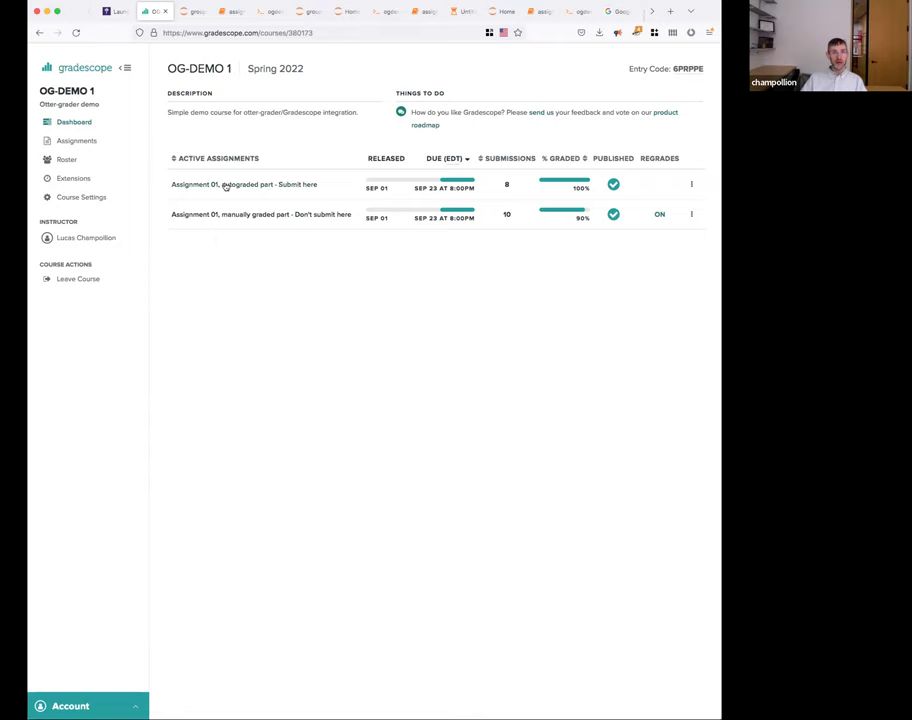
Open the settings of Assignment 01's autograded part.
click(72, 143)
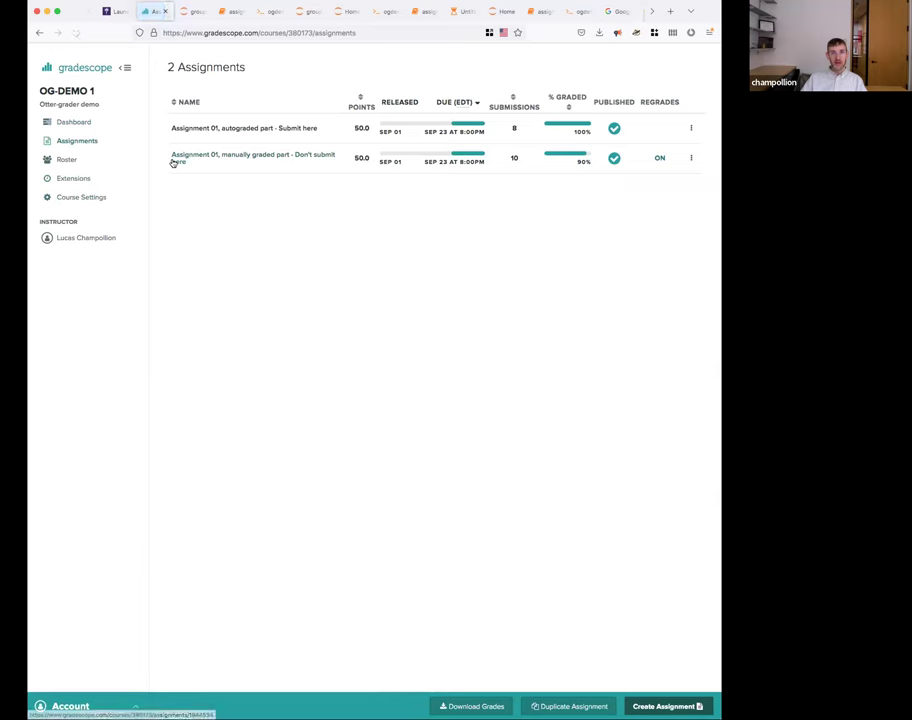
click(271, 128)
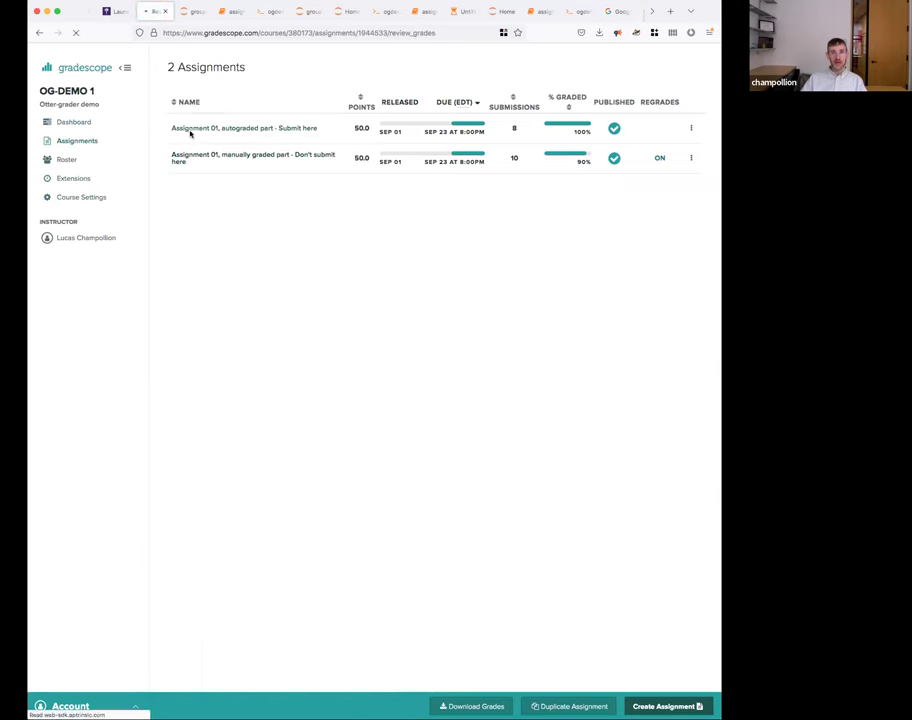
click(117, 299)
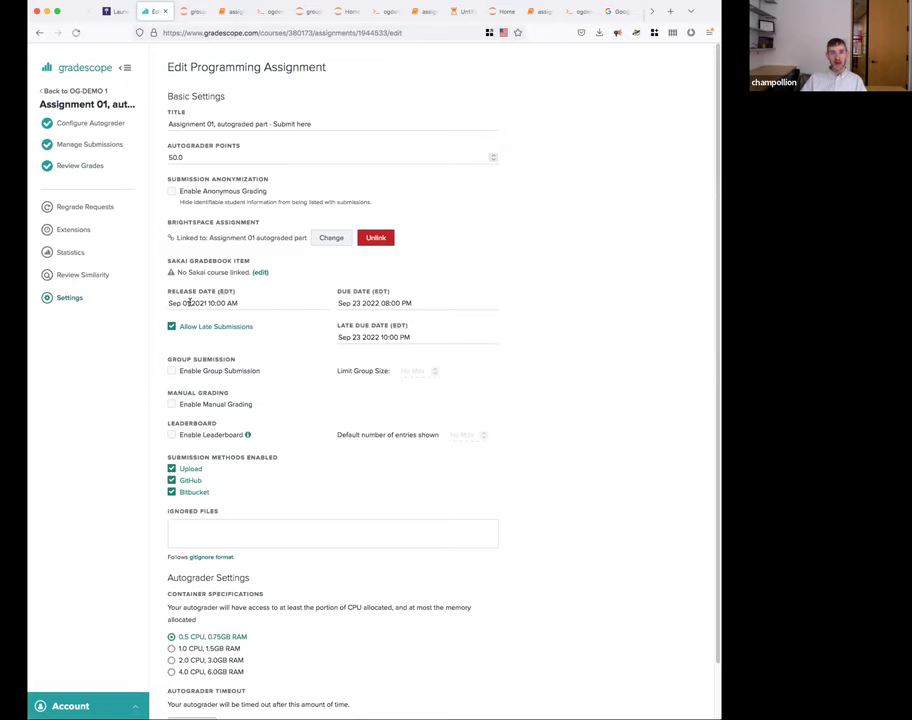
Check the release, due (Sep 23 2022 08:00 PM) and late due dates and Brightspace link.
click(178, 303)
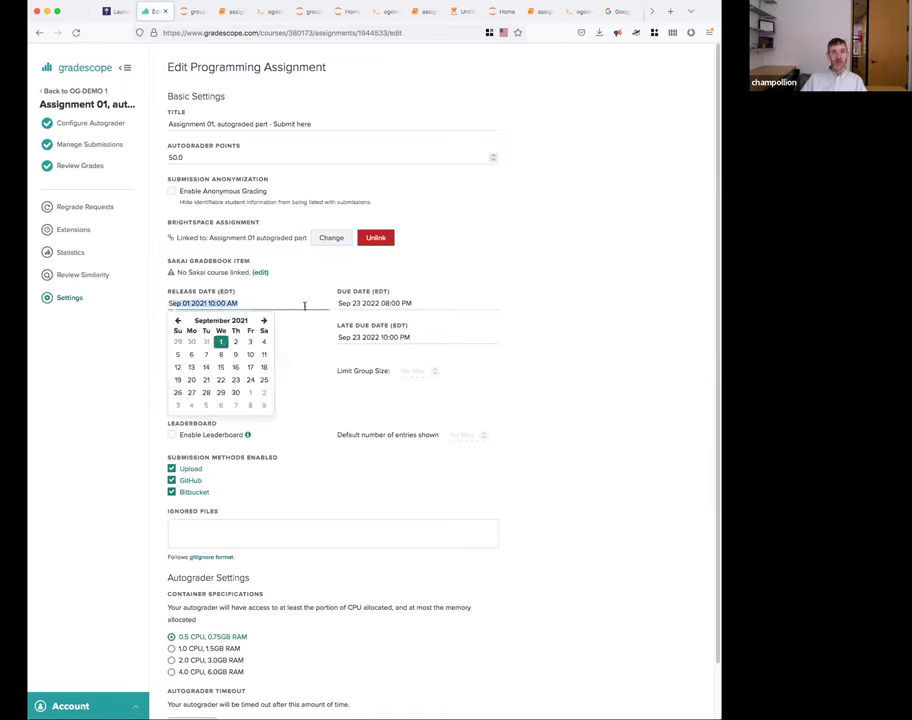
click(346, 303)
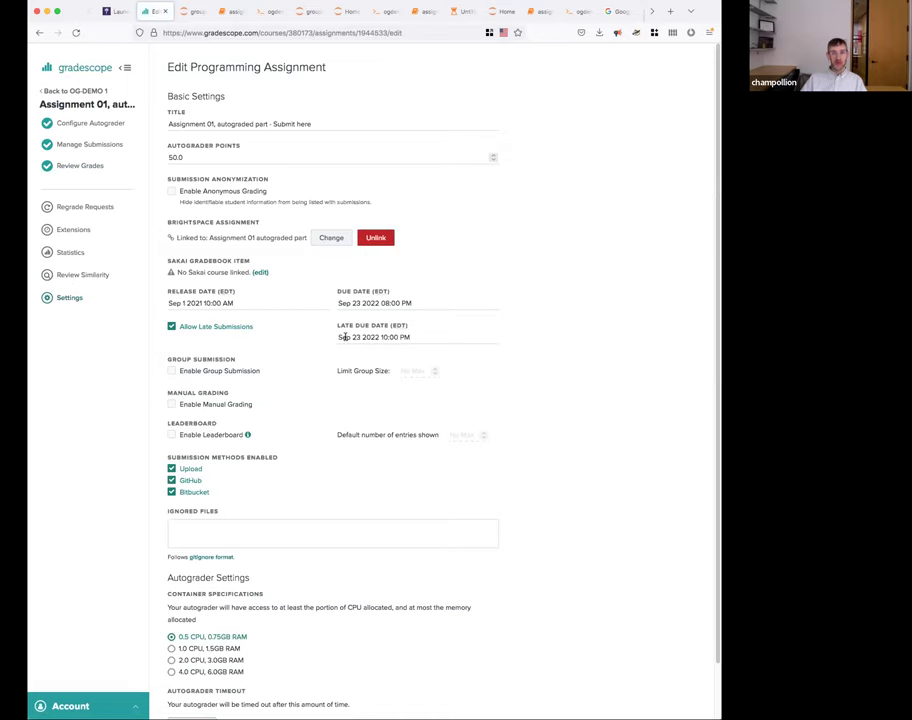
click(344, 337)
click(552, 336)
click(237, 302)
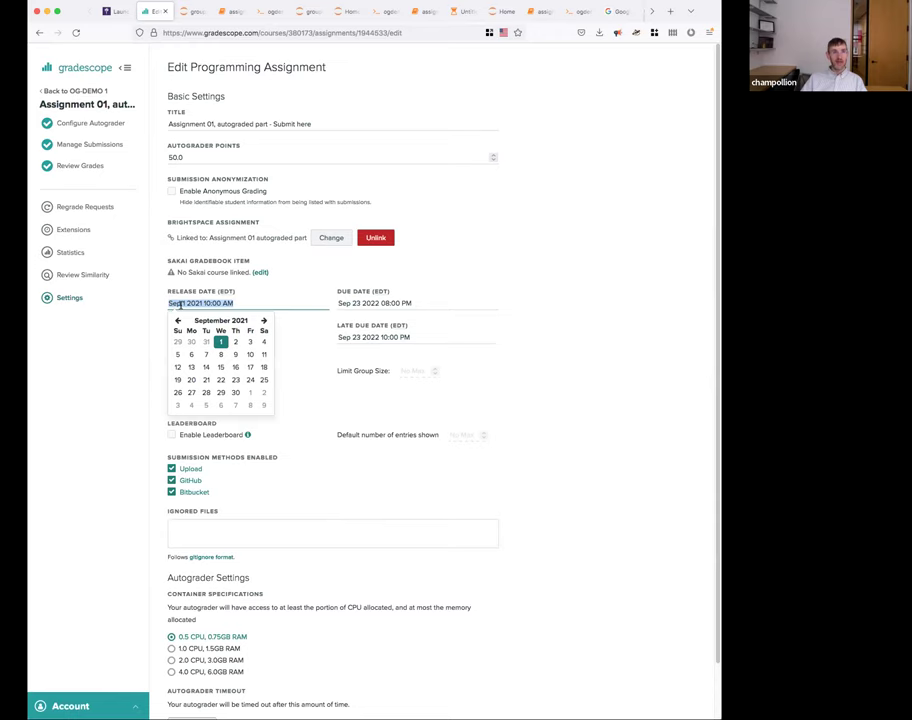
click(524, 347)
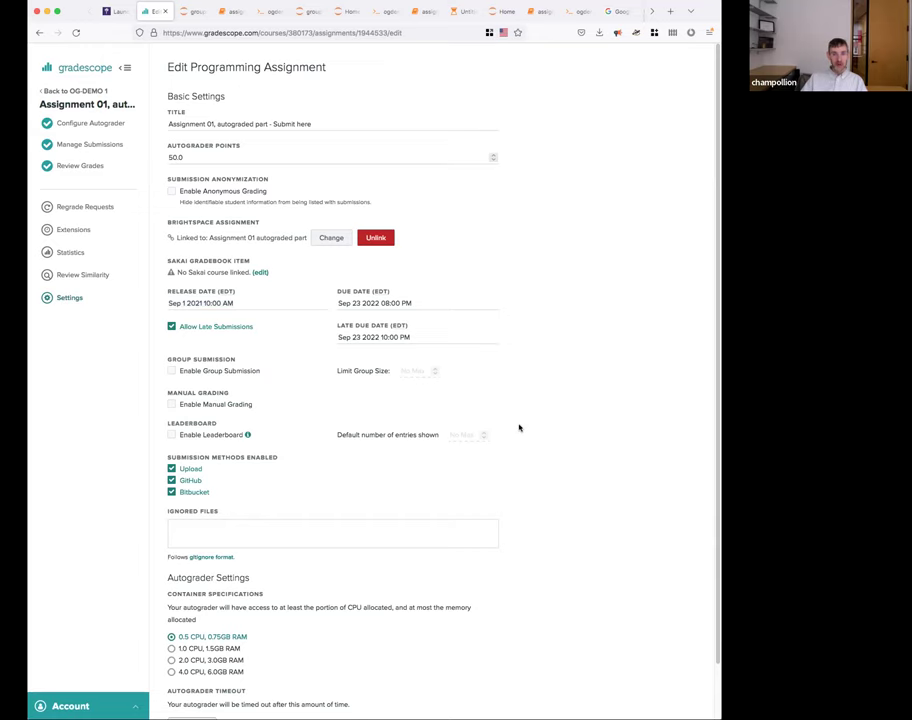
scroll(519, 428, down, 1)
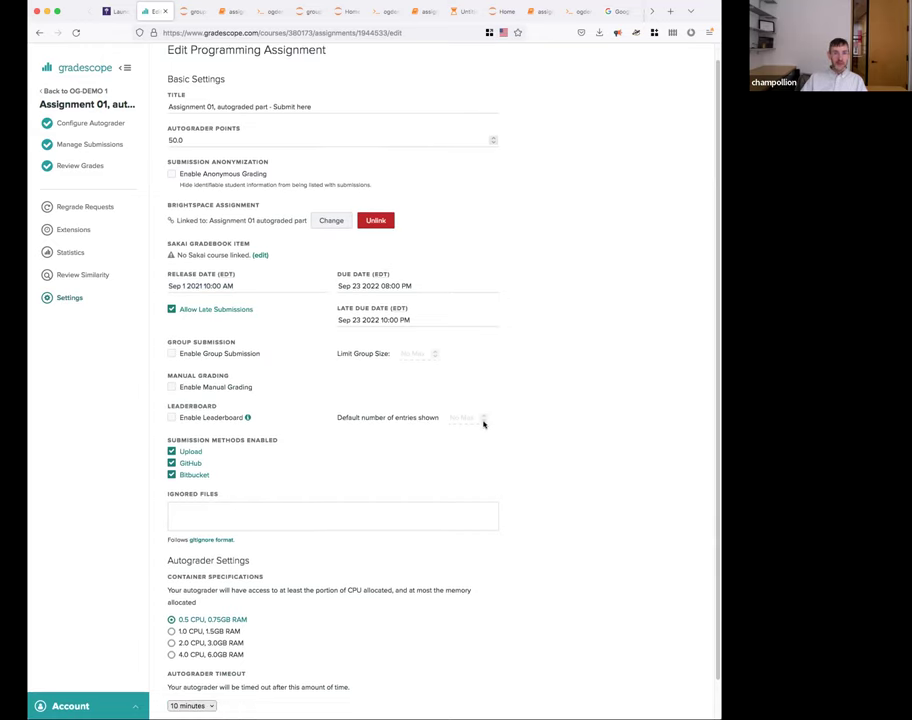
scroll(484, 422, down, 2)
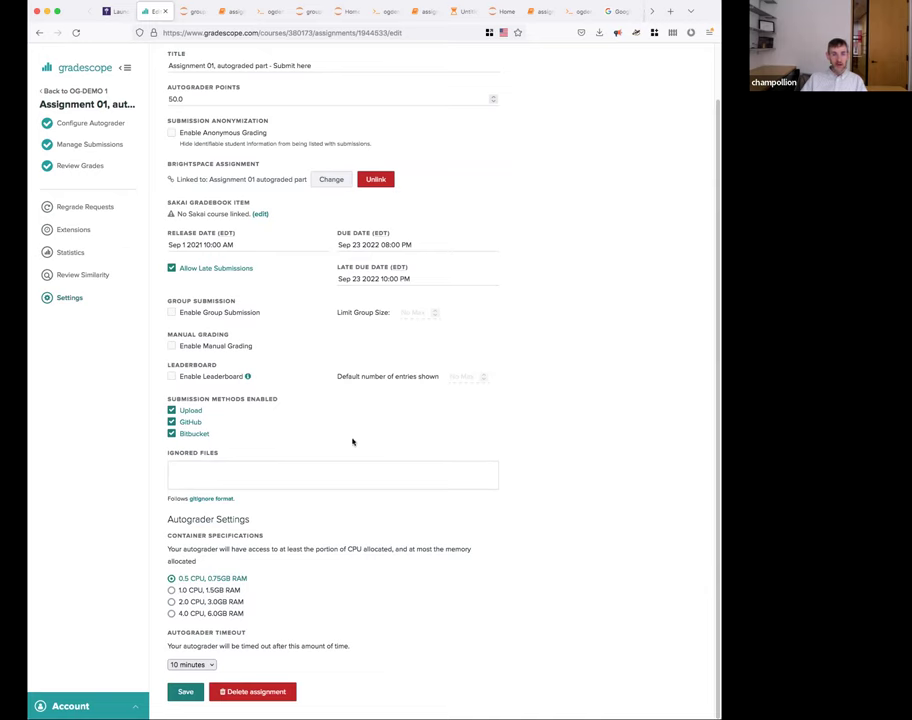
scroll(267, 414, up, 2)
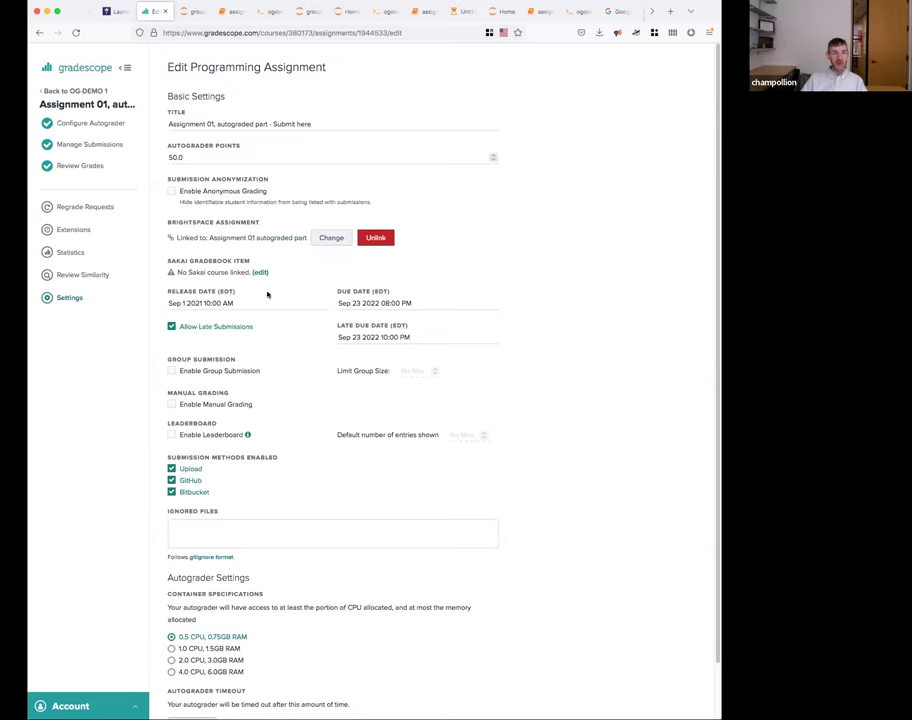
scroll(267, 294, down, 3)
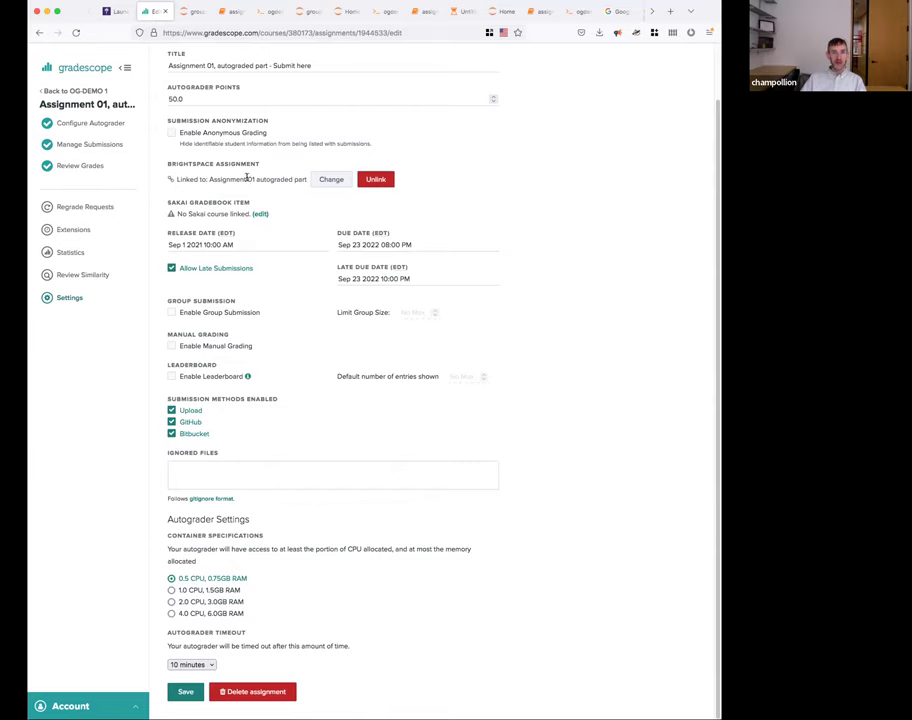
scroll(244, 180, up, 2)
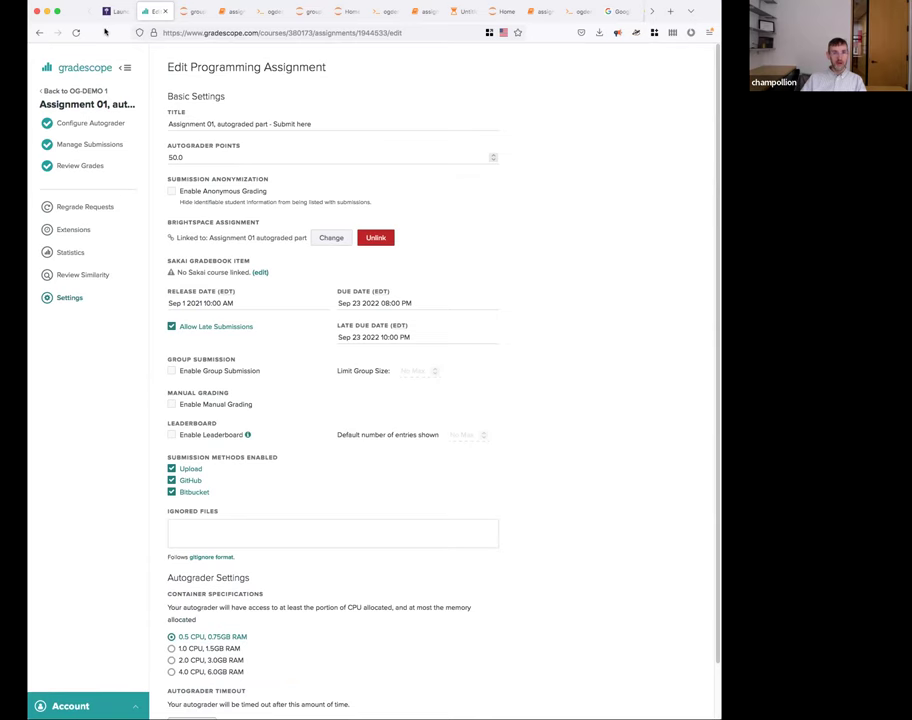
click(110, 11)
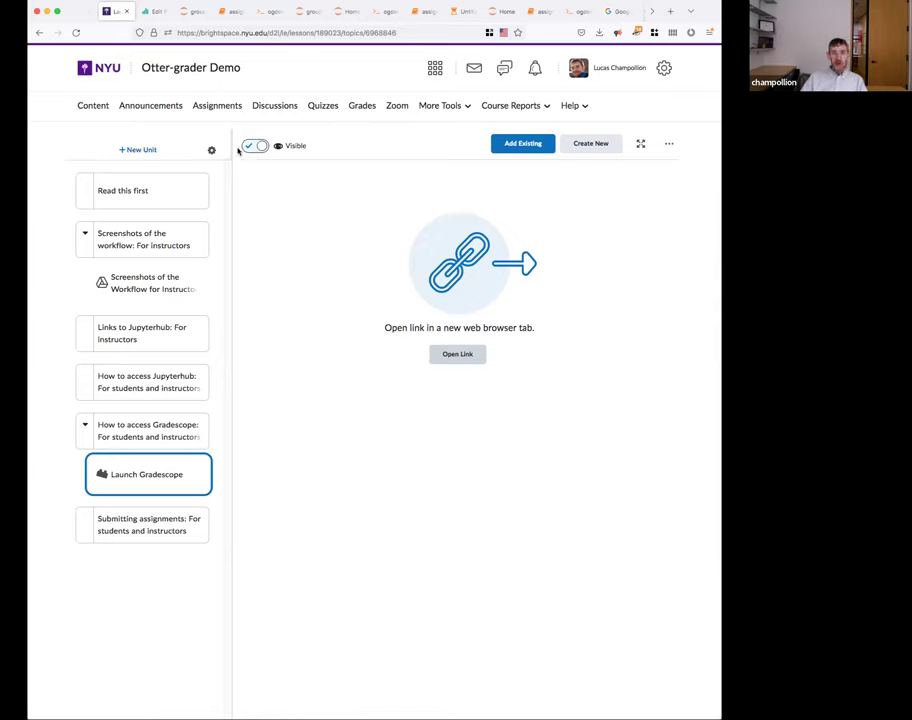
Open Brightspace's Enter Grades page listing both Assignment 01 parts out of 50.
click(462, 106)
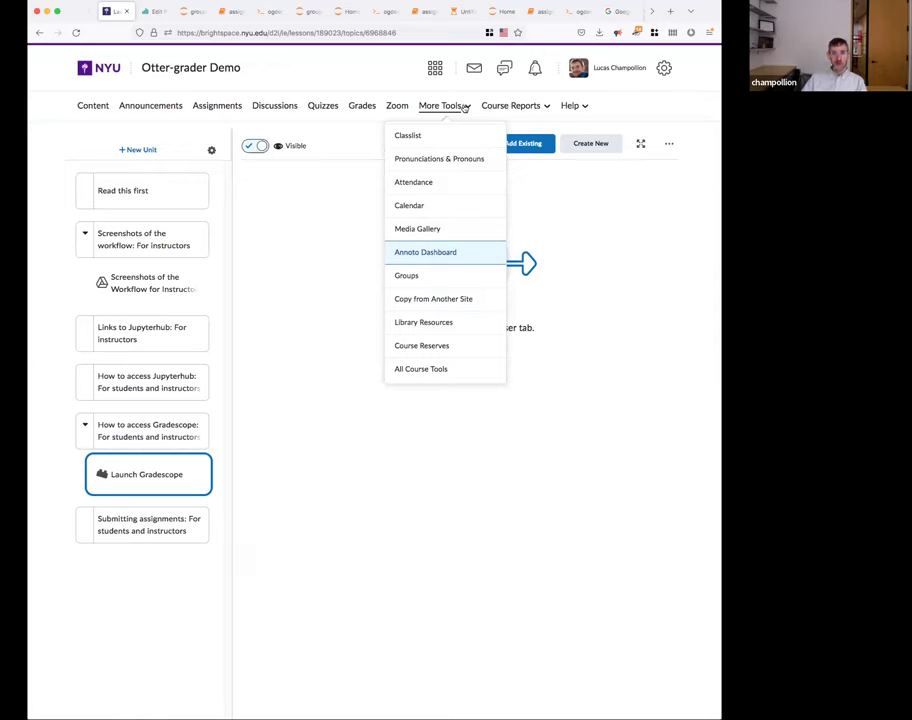
click(360, 107)
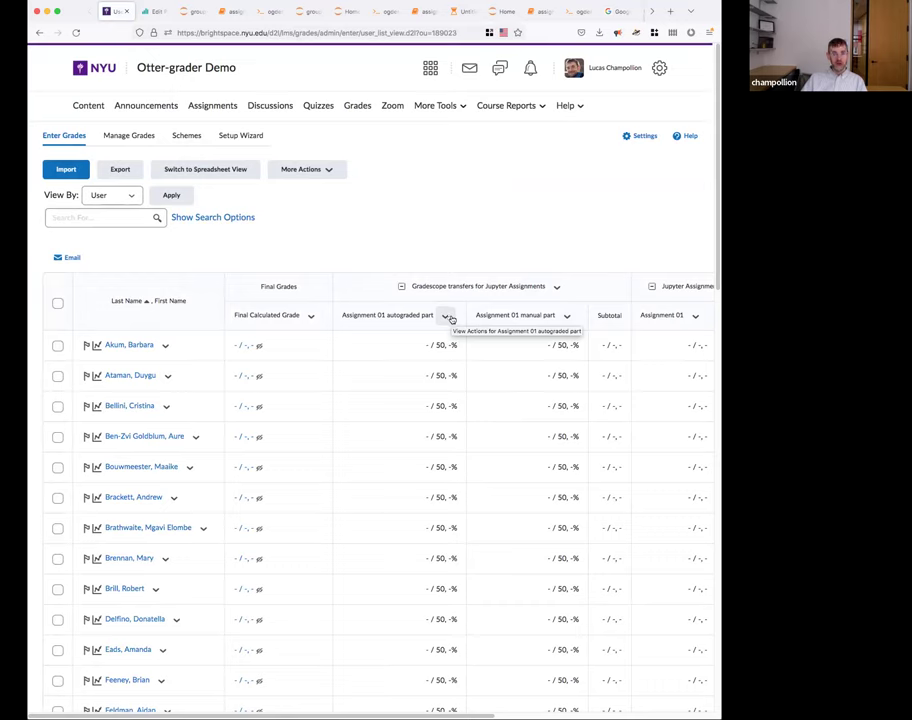
Review the empty autograded scores and the Assignment 01 column, then go to Manage Grades.
drag(427, 345, 558, 344)
click(554, 344)
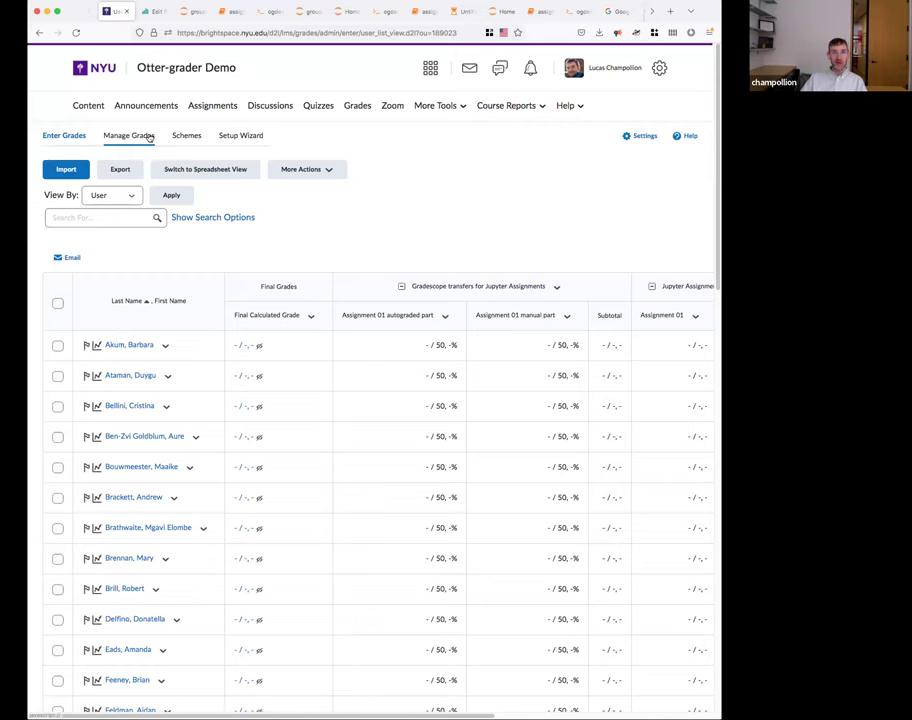
scroll(450, 500, right, 5)
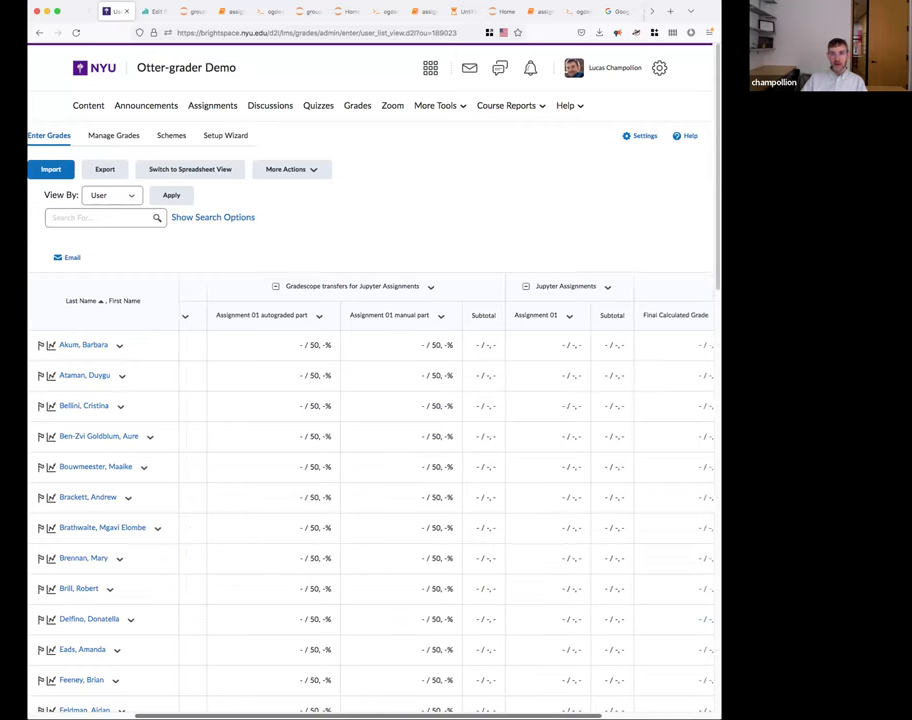
scroll(450, 500, right, 1)
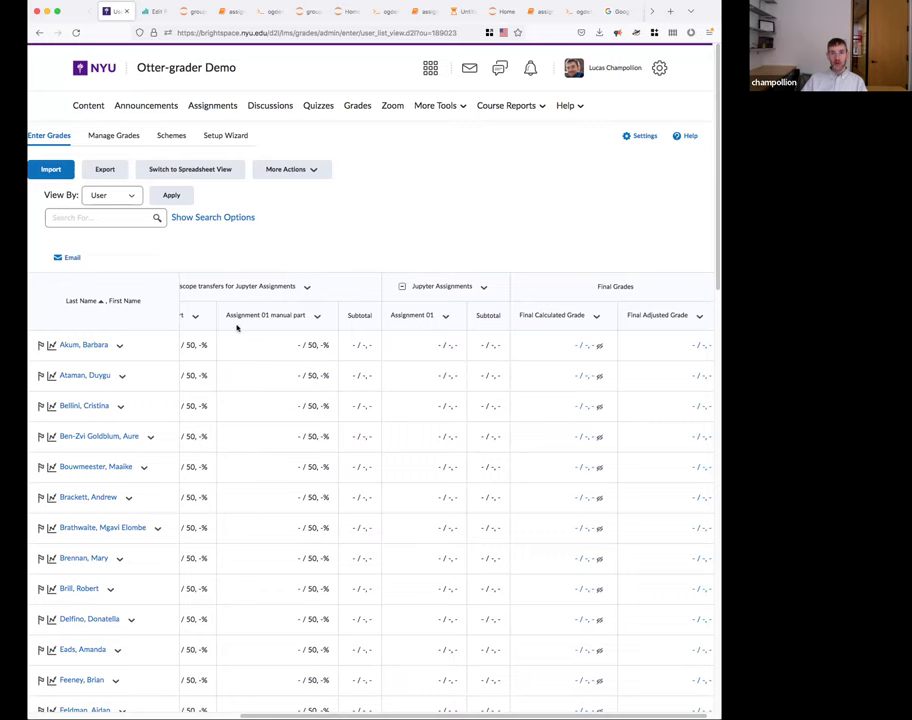
click(195, 318)
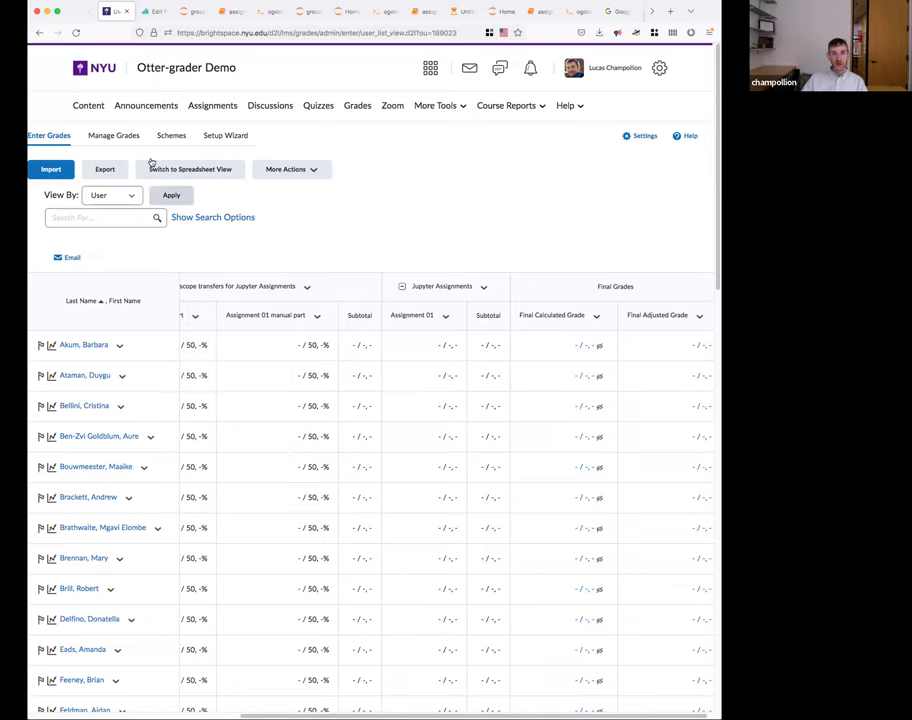
click(121, 139)
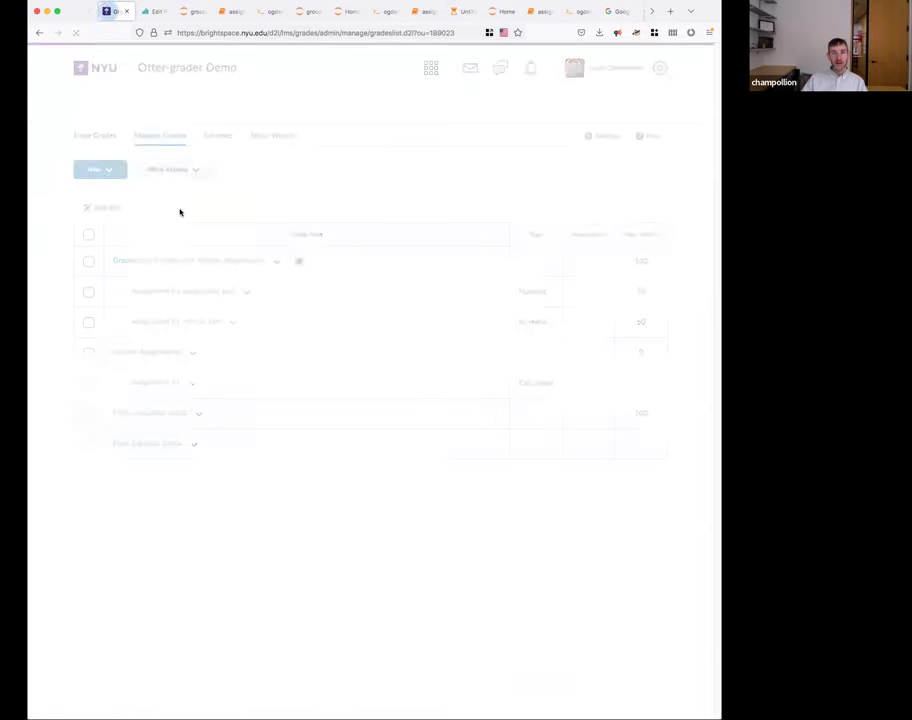
Open the calculated Assignment 01 grade item for editing from Manage Grades.
click(114, 173)
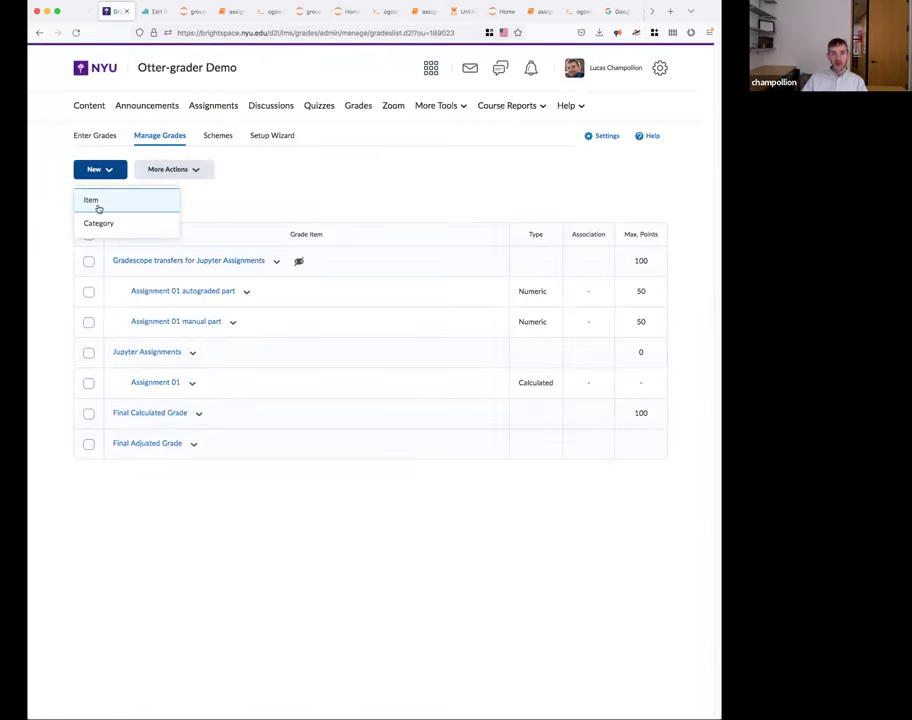
click(88, 292)
click(88, 292)
click(88, 322)
click(88, 322)
click(88, 383)
click(88, 383)
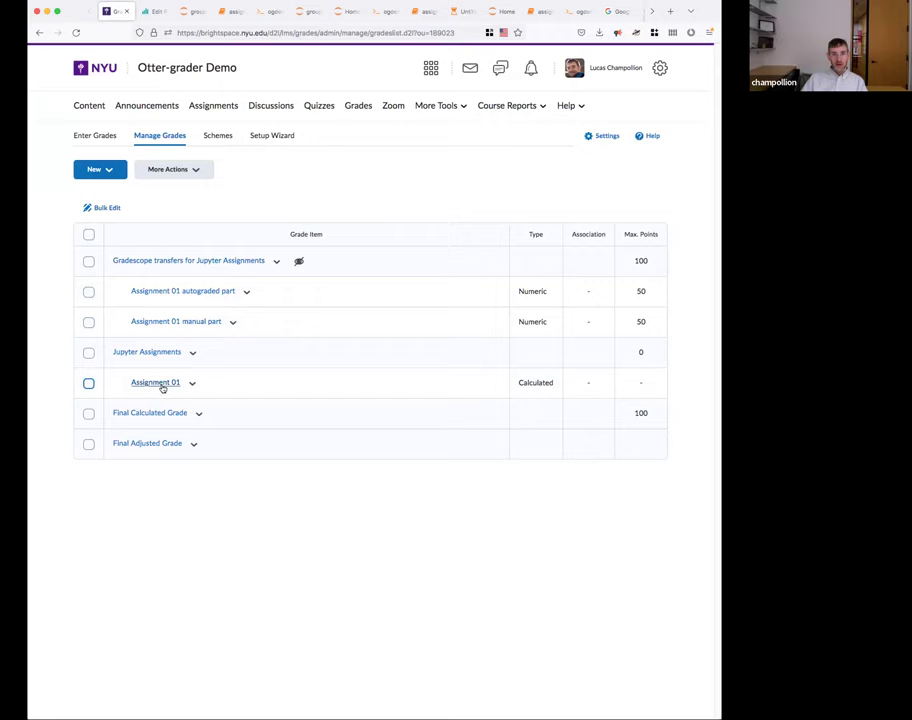
click(193, 385)
click(208, 412)
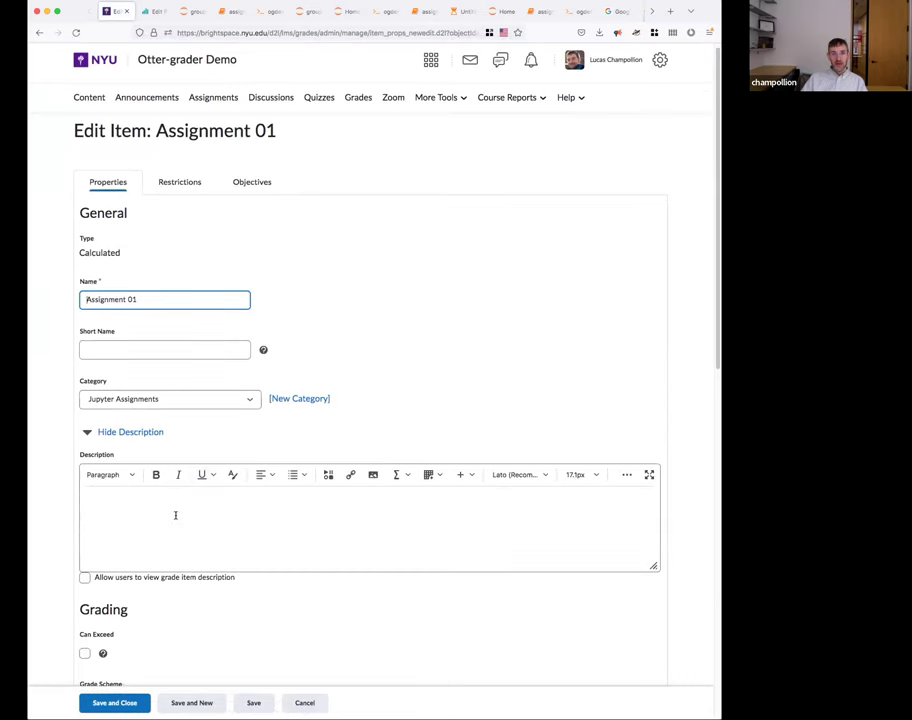
Review the Calculation section combining the autograded and manual Assignment 01 parts.
scroll(163, 513, down, 5)
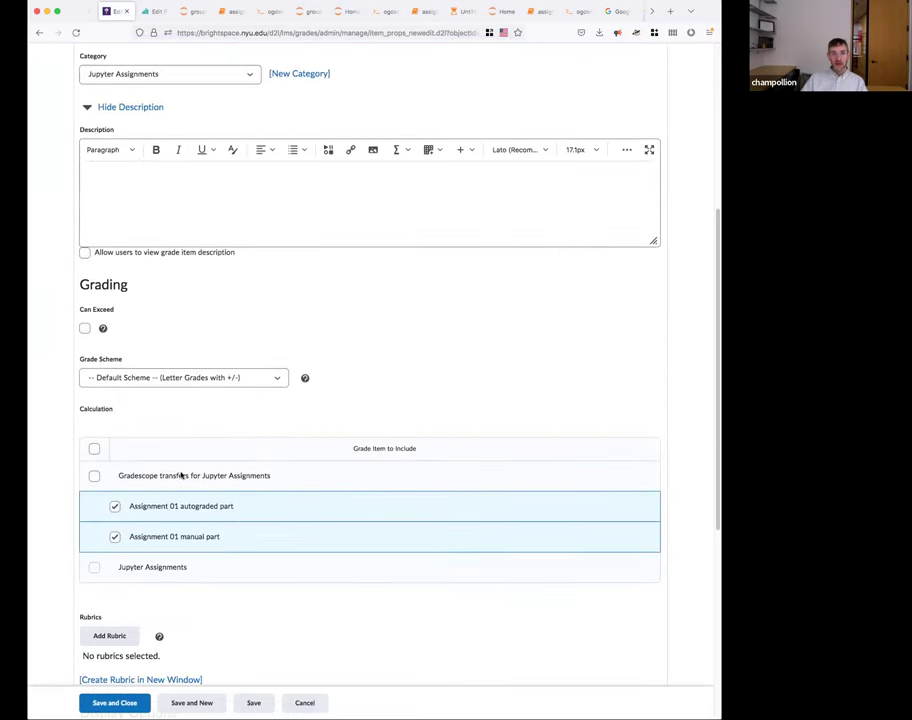
scroll(187, 421, down, 1)
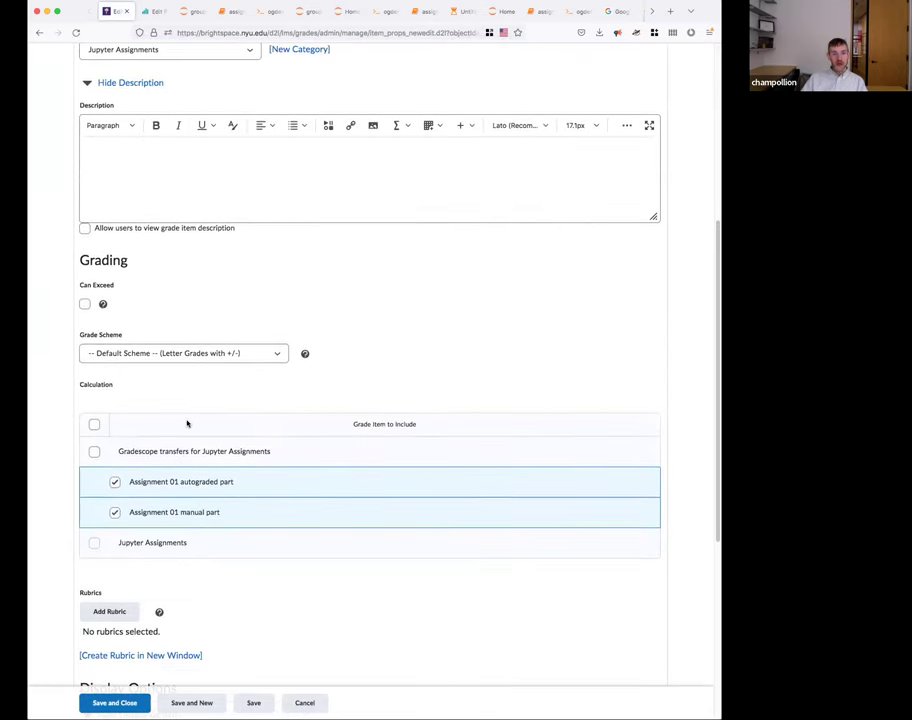
drag(228, 482, 143, 482)
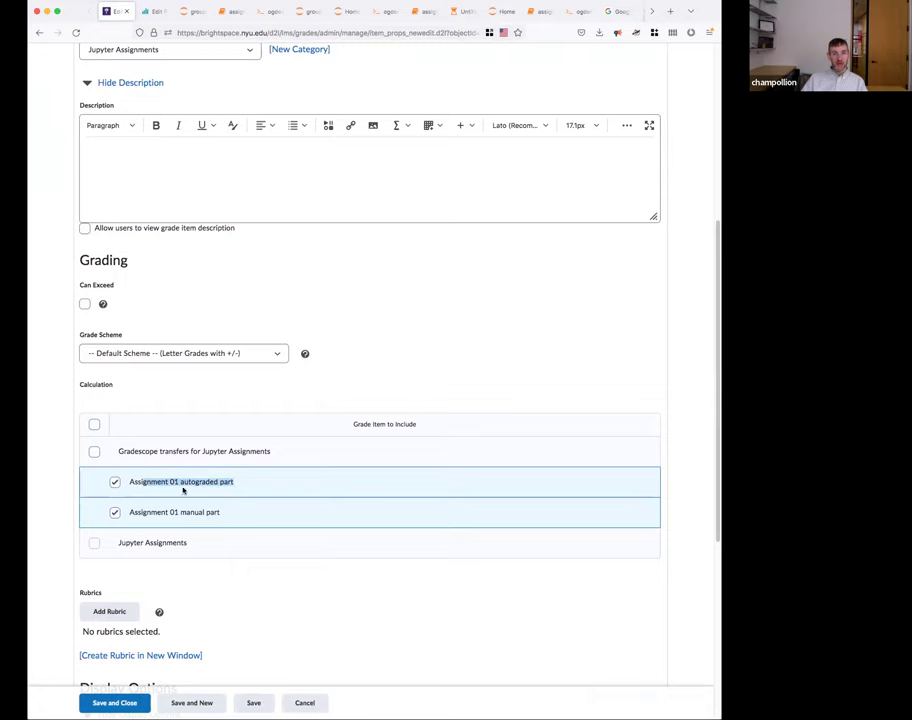
drag(230, 511, 149, 516)
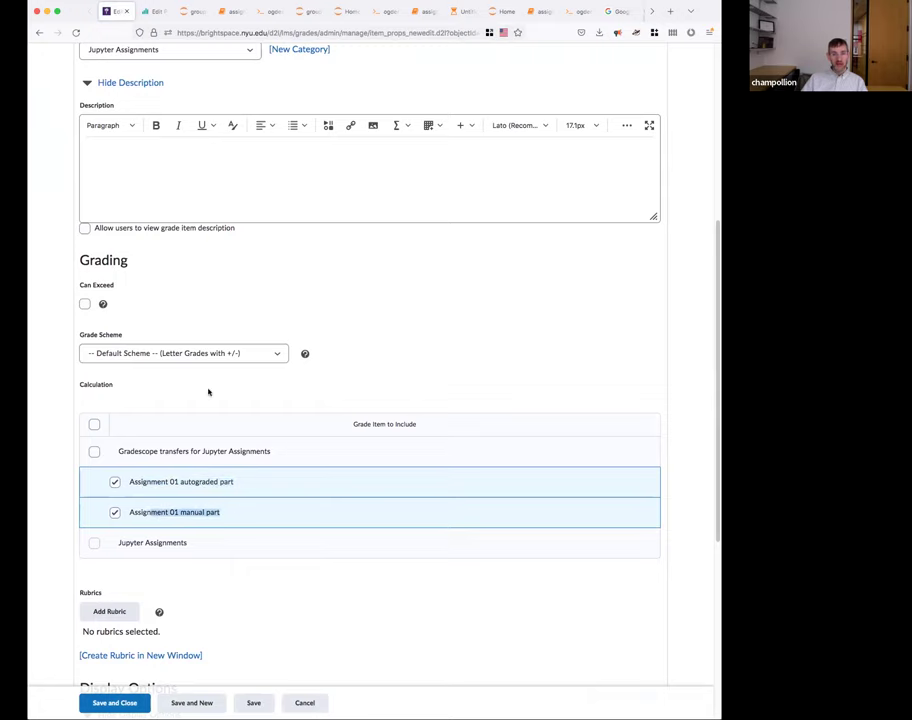
scroll(208, 392, down, 4)
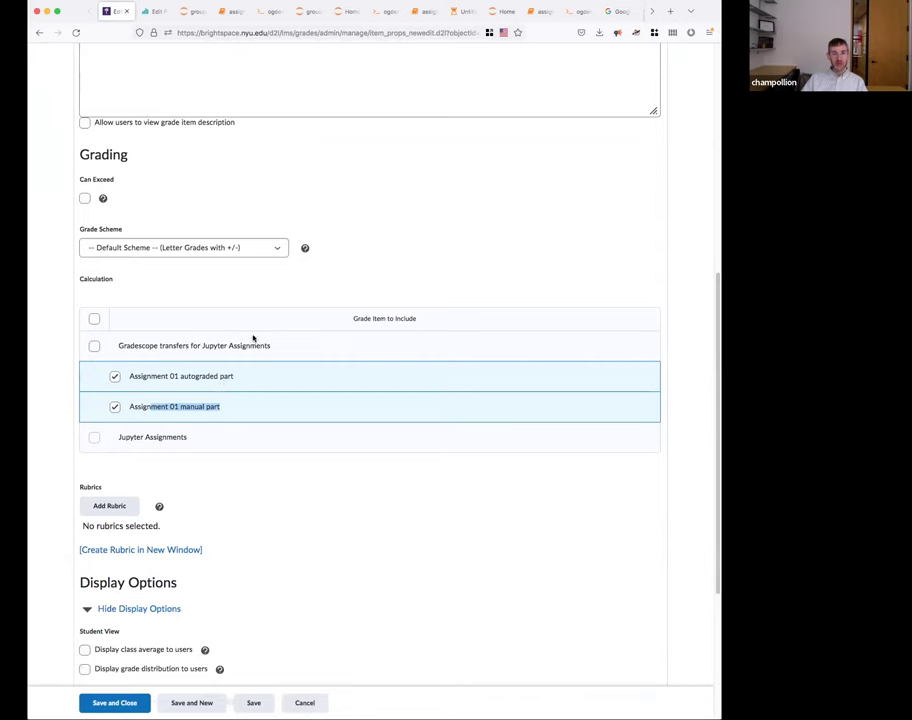
scroll(253, 338, down, 3)
scroll(244, 391, up, 1)
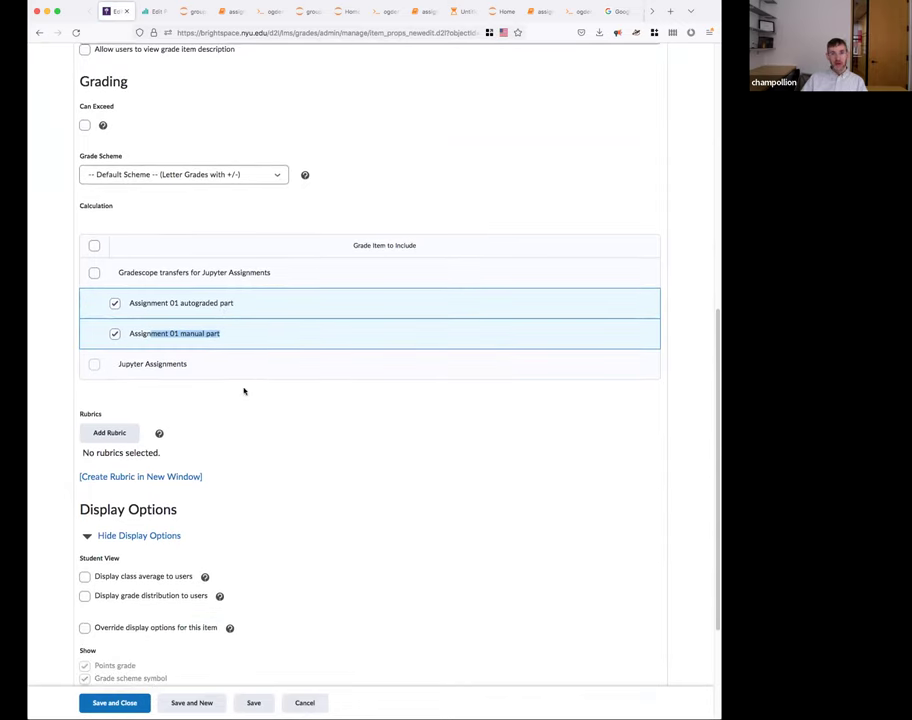
scroll(263, 427, down, 4)
scroll(264, 427, up, 9)
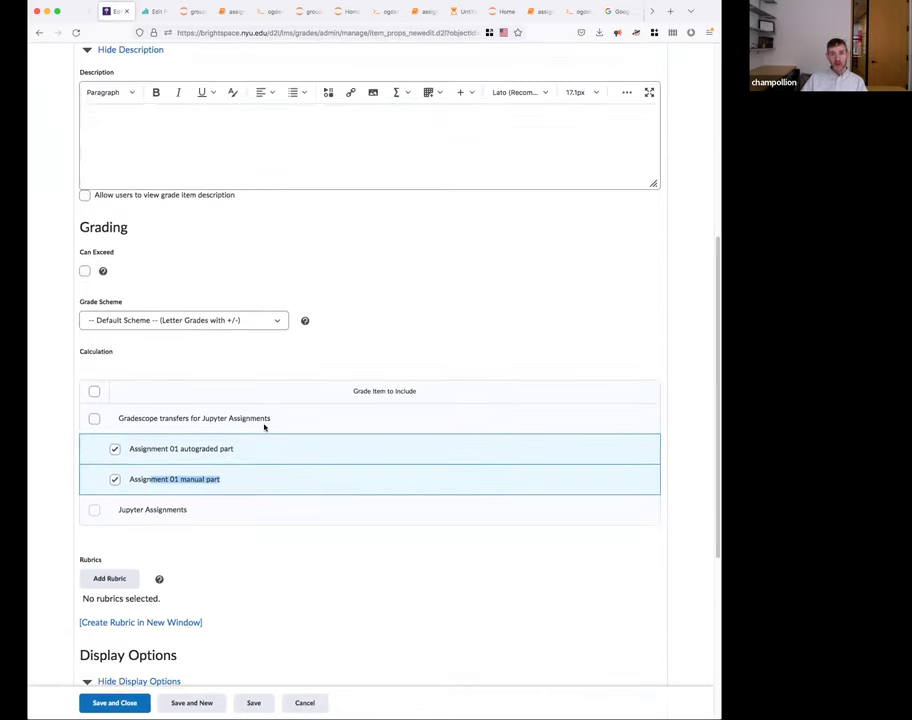
scroll(264, 427, up, 10)
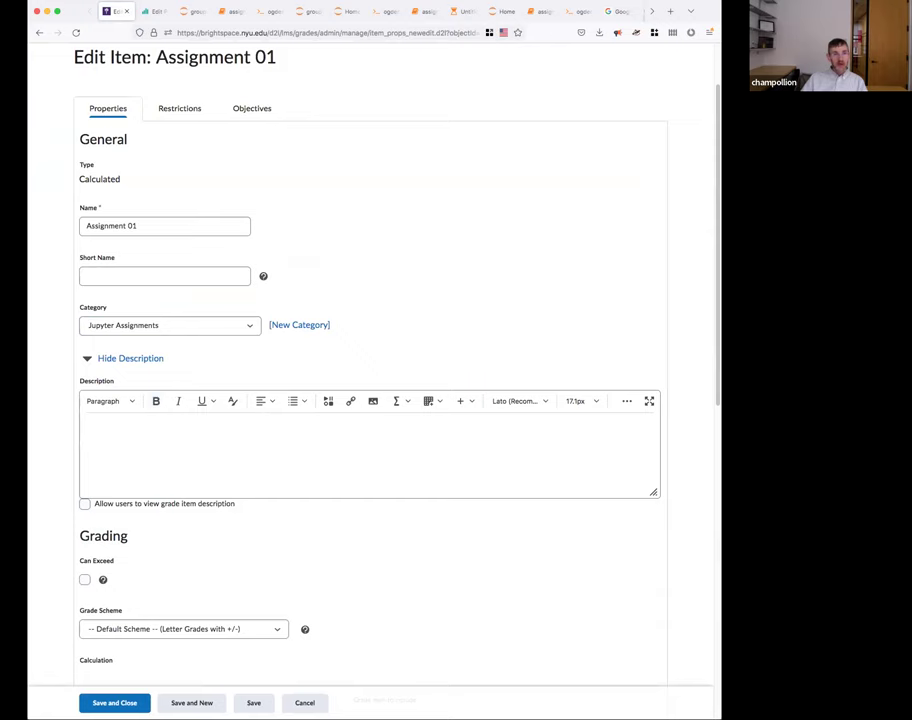
scroll(252, 250, up, 2)
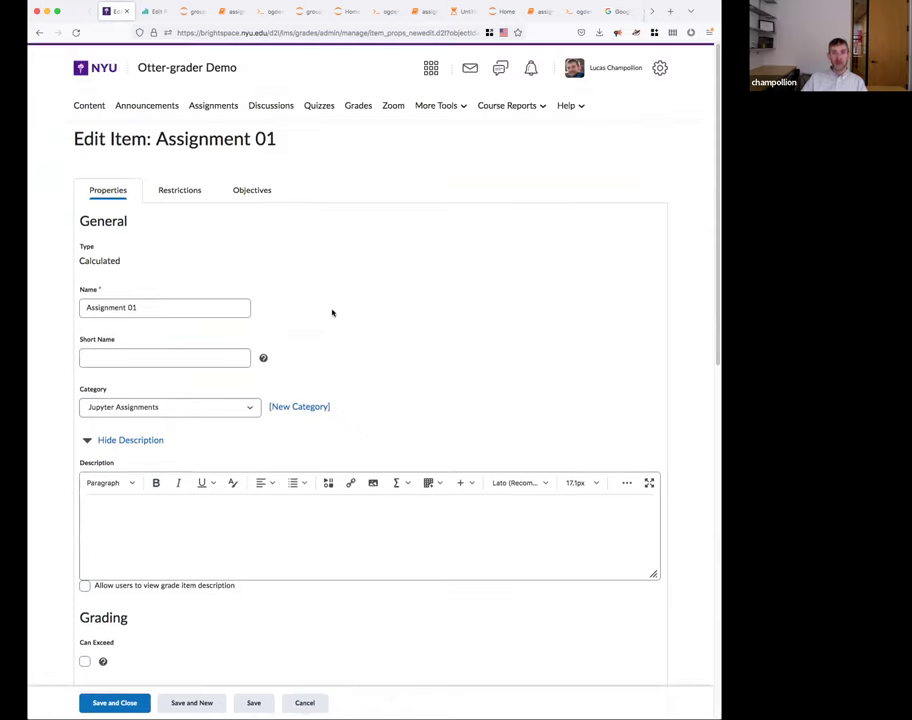
Return via Grades > Manage Grades and reopen the Assignment 01 Edit Item page.
click(230, 108)
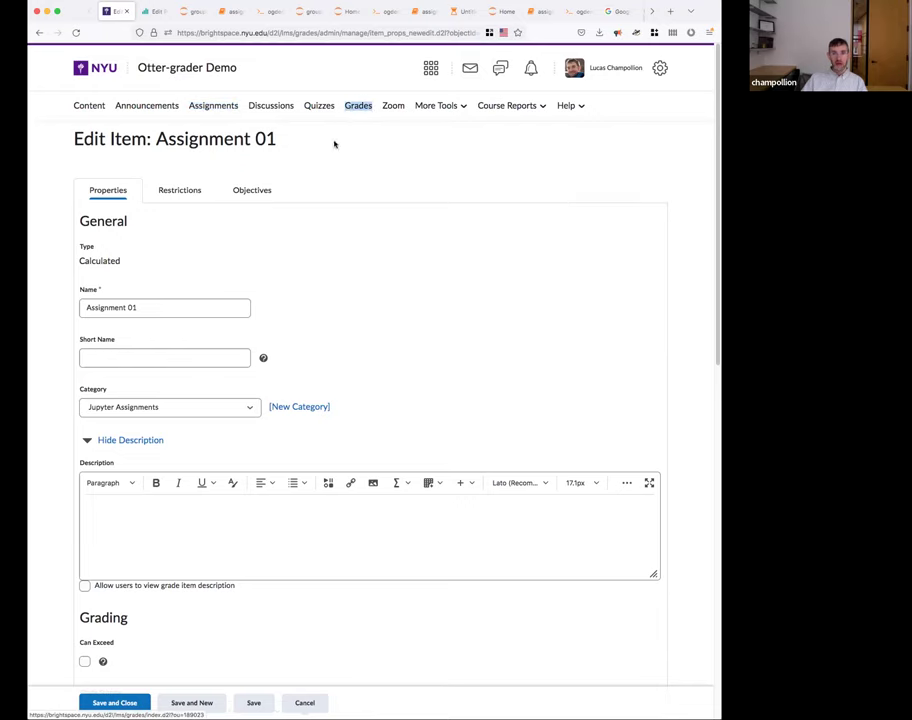
click(230, 116)
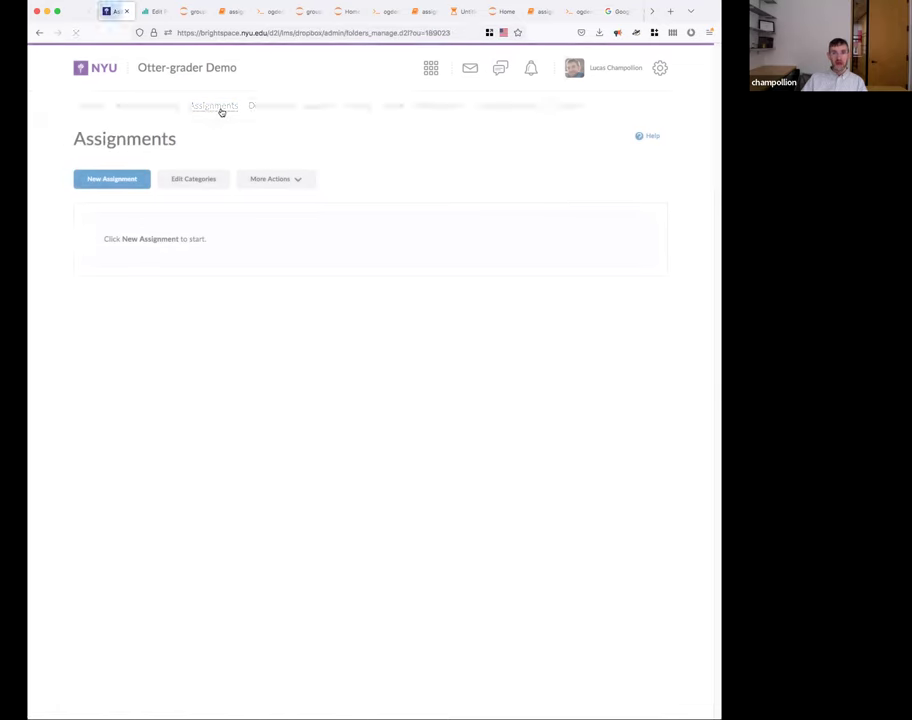
click(355, 110)
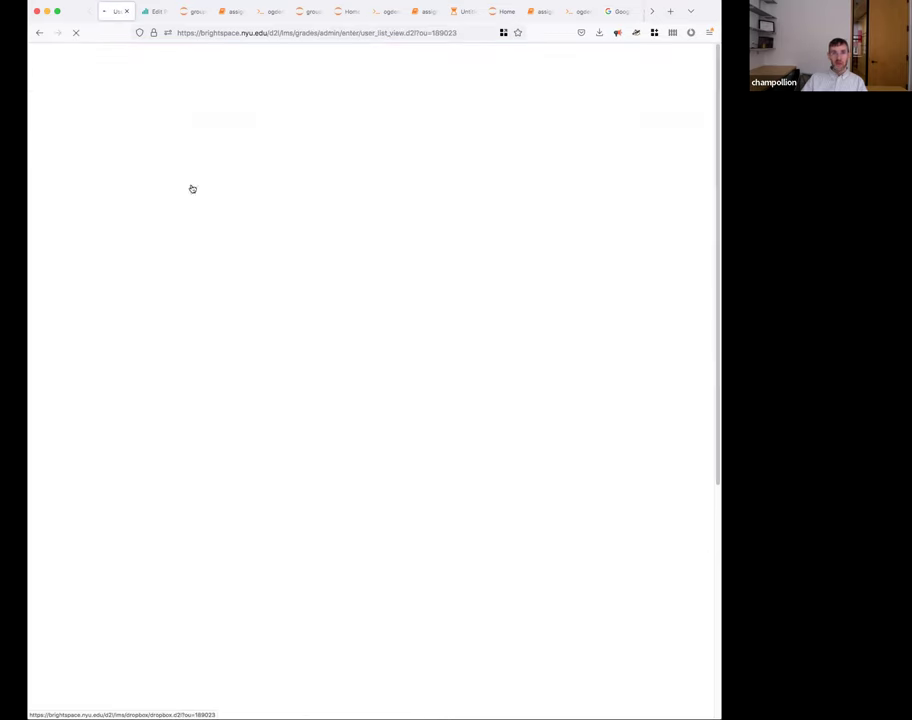
scroll(177, 374, down, 1)
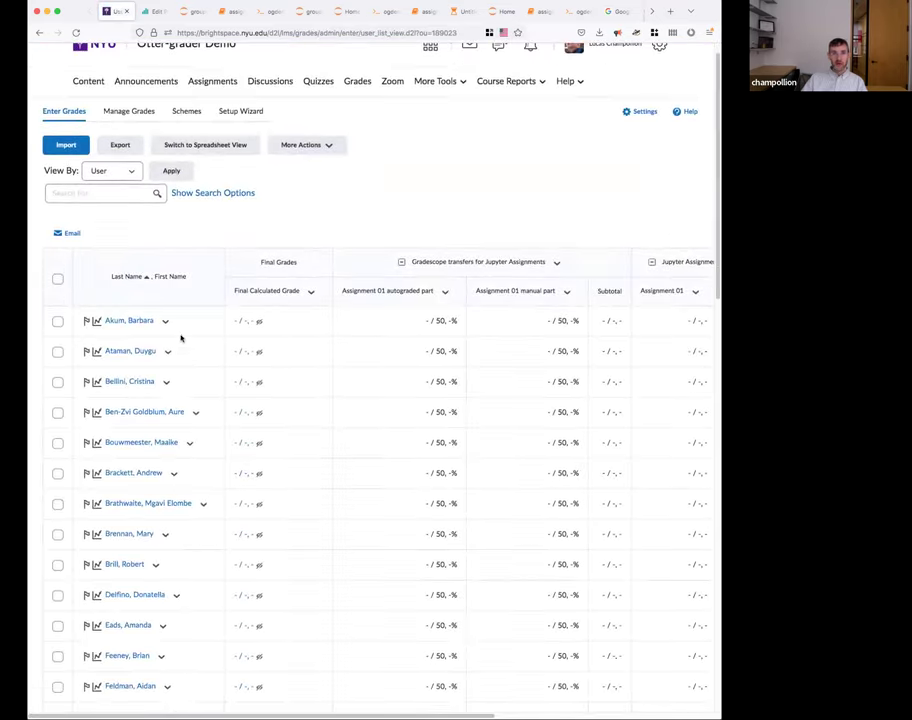
click(147, 117)
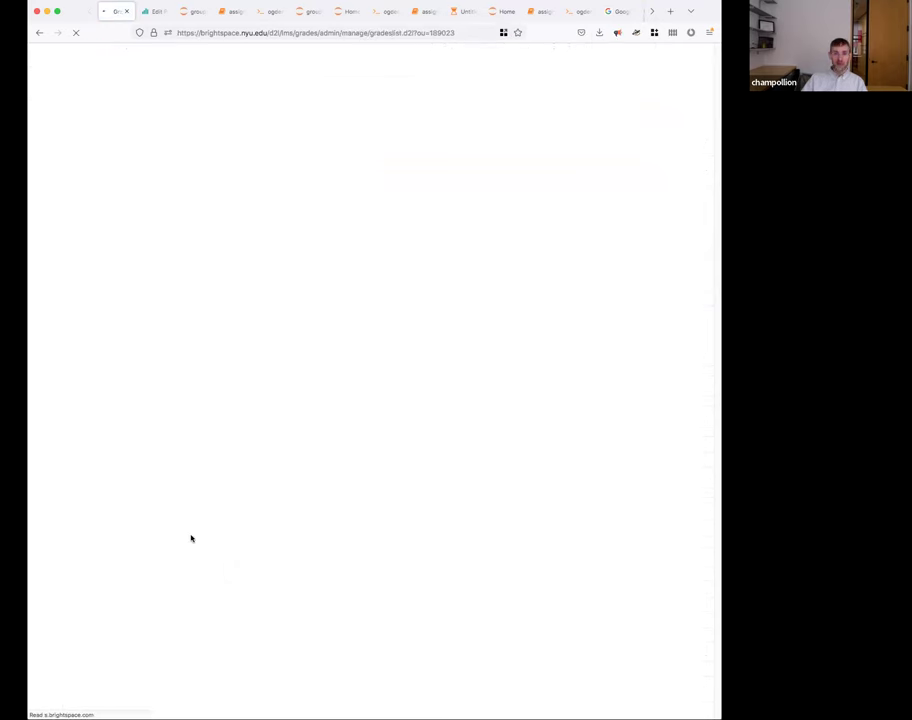
click(166, 384)
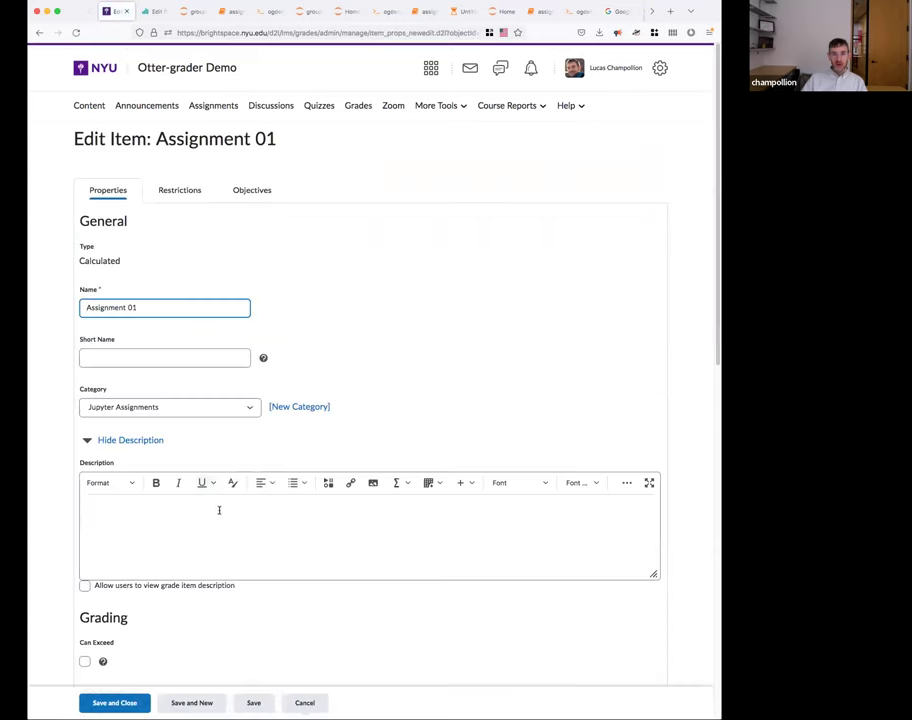
Uncheck 'Assignment 01 autograded part' in the Calculation table, keeping only the manual part.
scroll(220, 511, down, 3)
scroll(361, 494, down, 3)
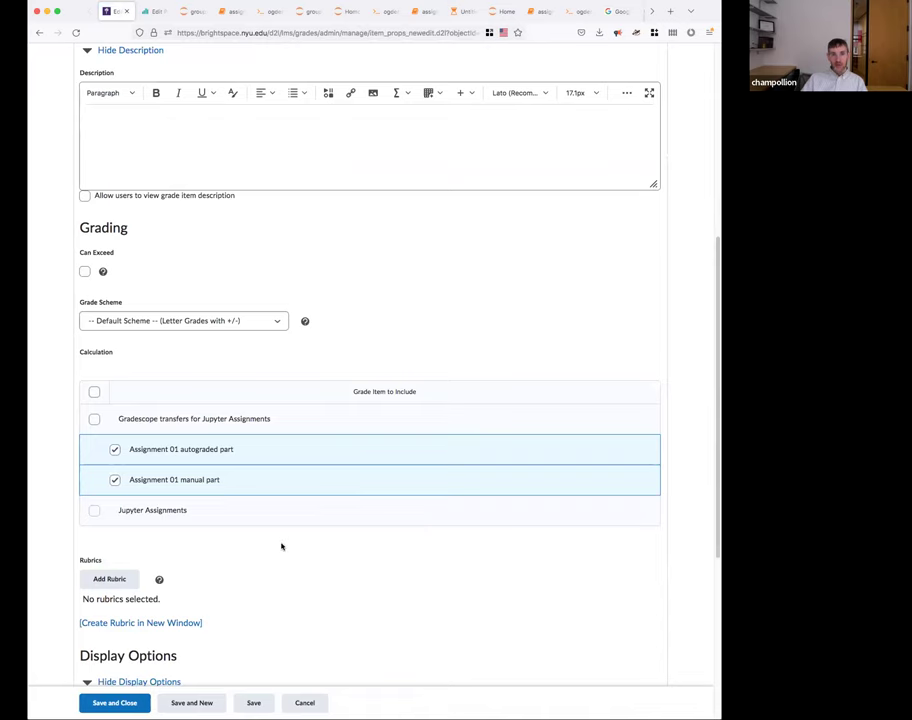
scroll(281, 546, down, 2)
scroll(276, 536, down, 3)
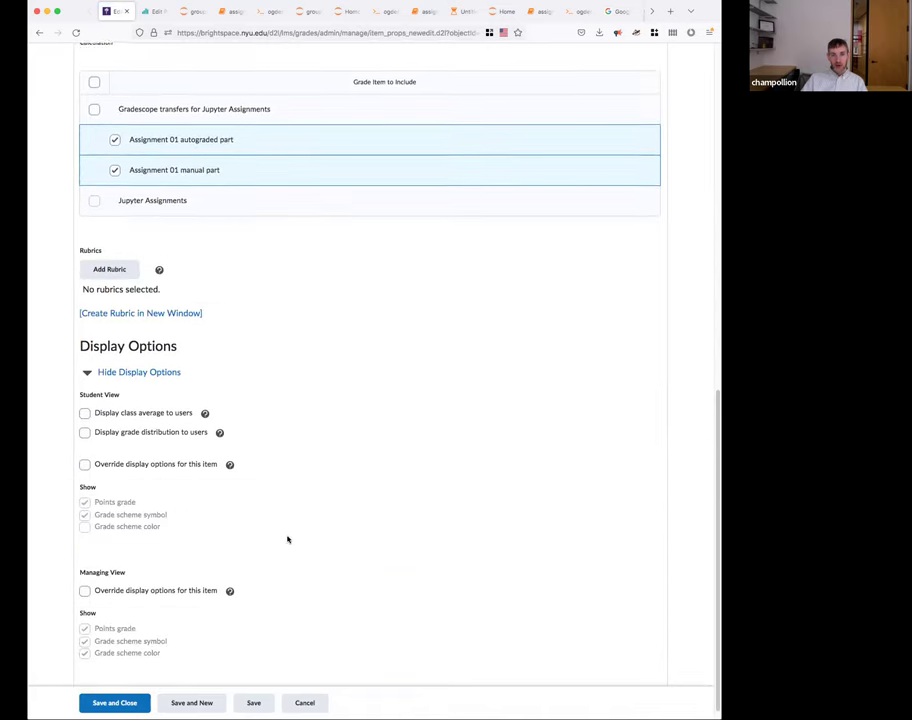
scroll(287, 539, down, 1)
scroll(288, 537, up, 3)
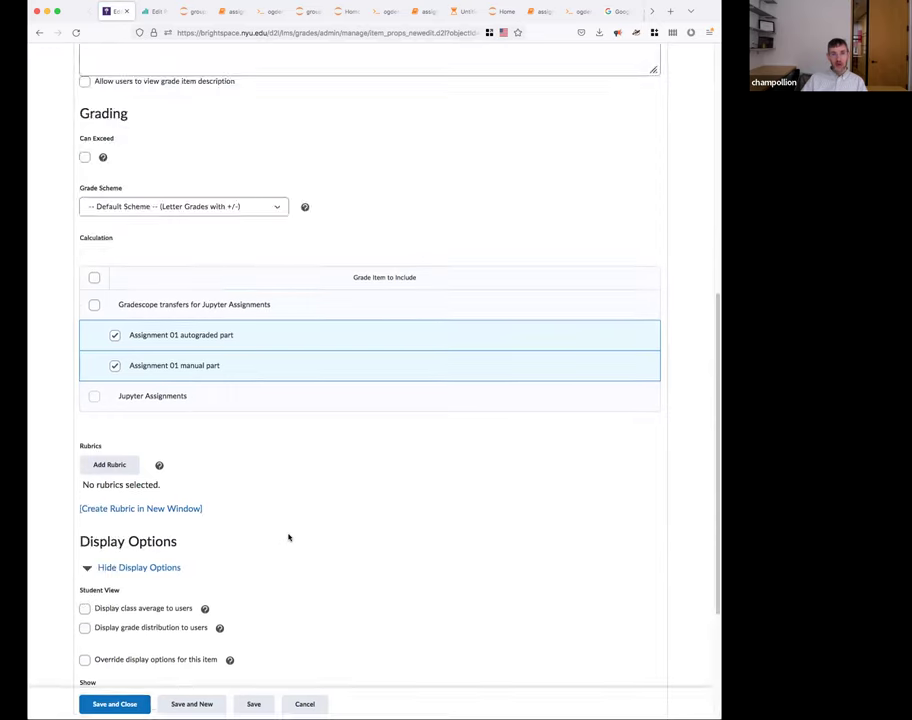
scroll(287, 536, up, 3)
scroll(287, 535, down, 2)
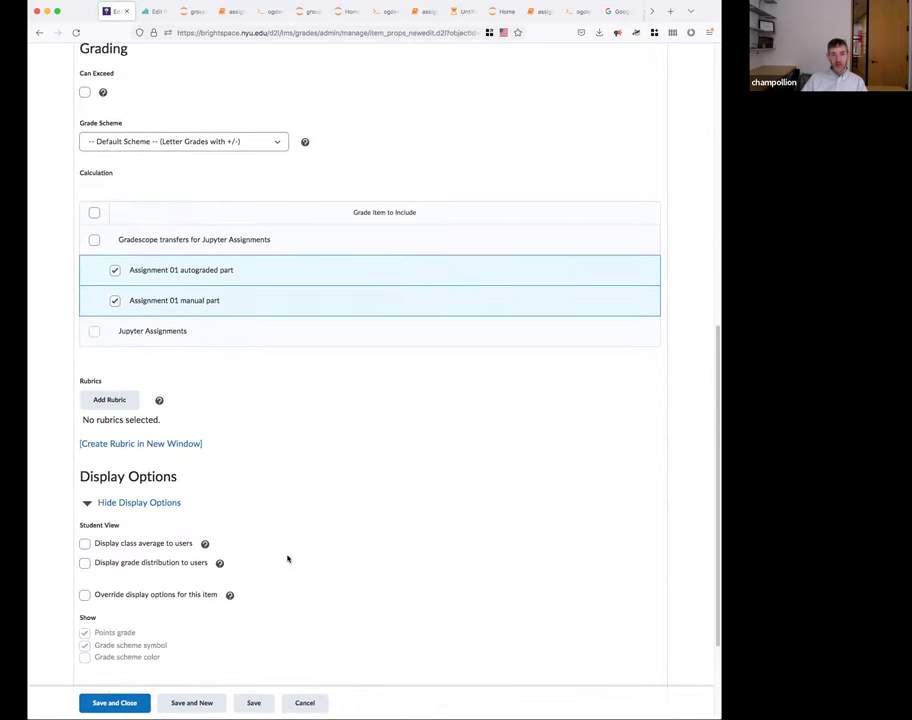
scroll(287, 559, down, 2)
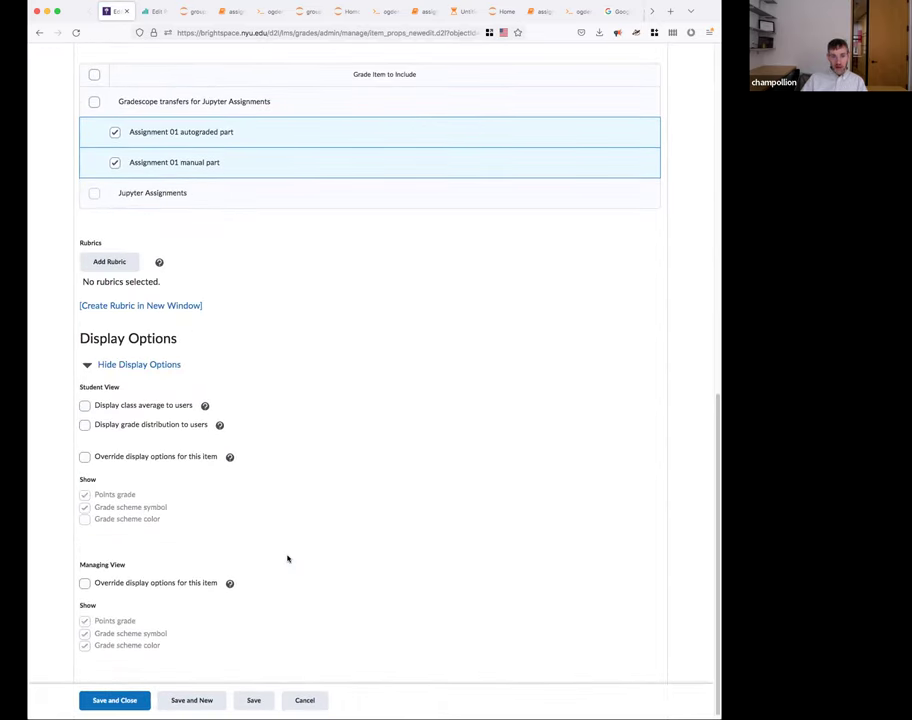
scroll(238, 408, up, 2)
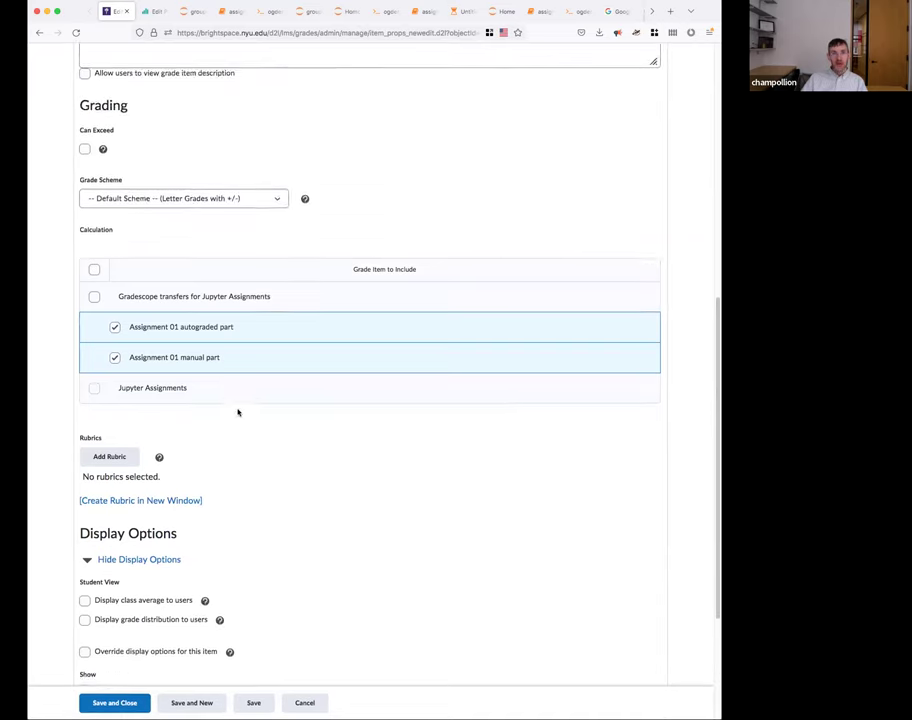
scroll(236, 408, up, 2)
scroll(228, 445, down, 1)
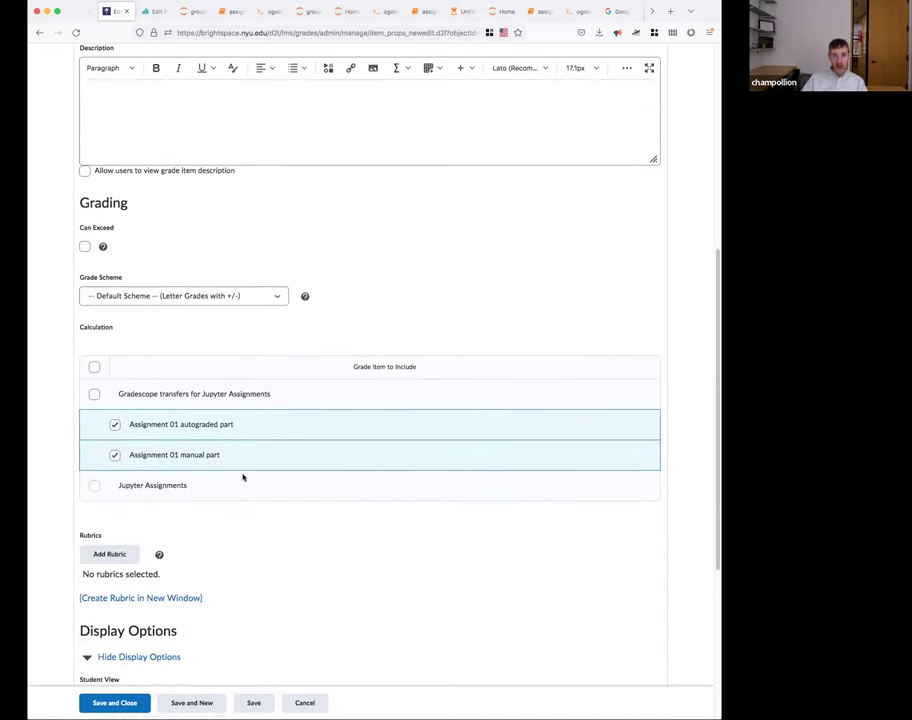
scroll(244, 478, down, 2)
scroll(265, 493, down, 2)
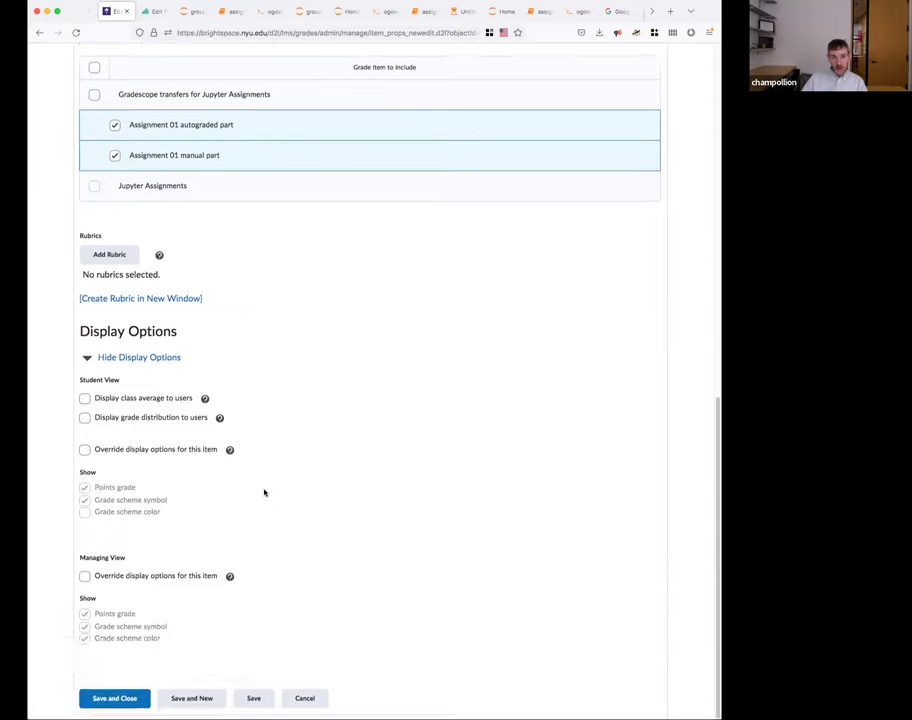
scroll(263, 494, up, 4)
scroll(183, 94, up, 3)
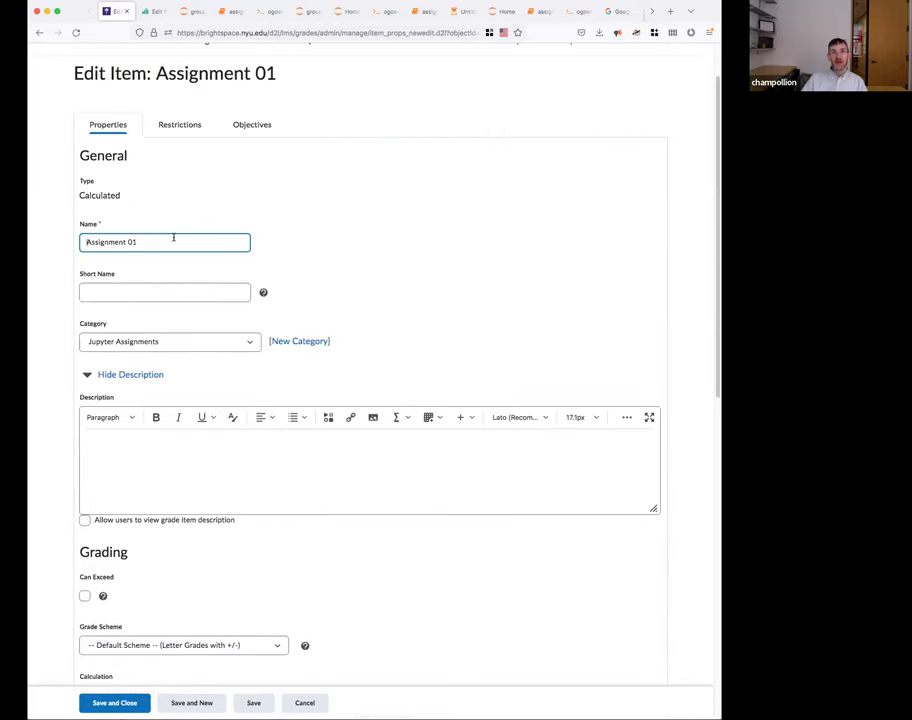
scroll(216, 312, down, 1)
scroll(216, 313, down, 2)
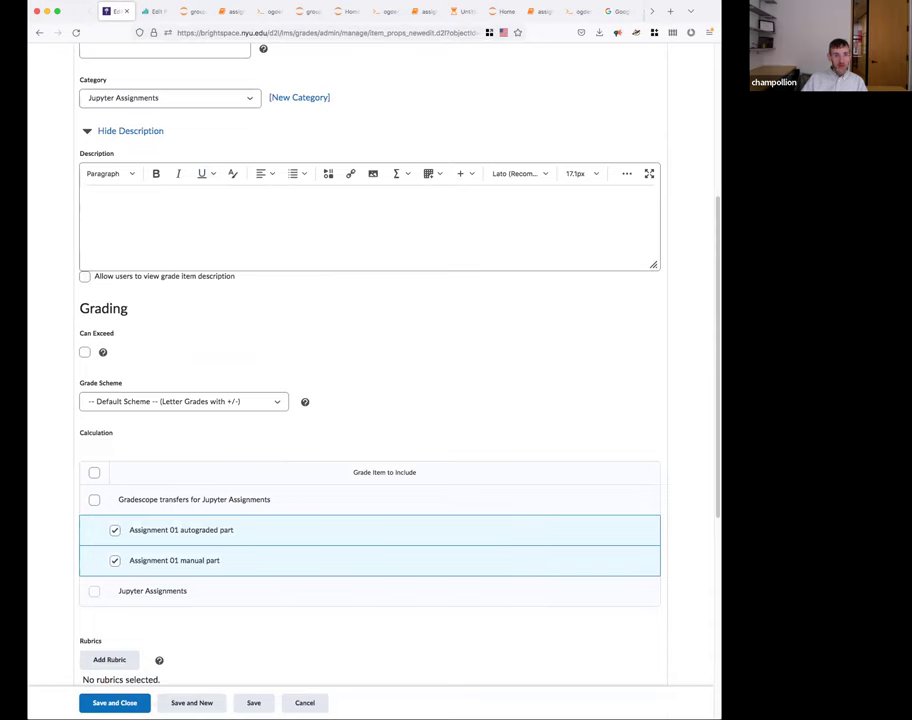
scroll(291, 368, down, 2)
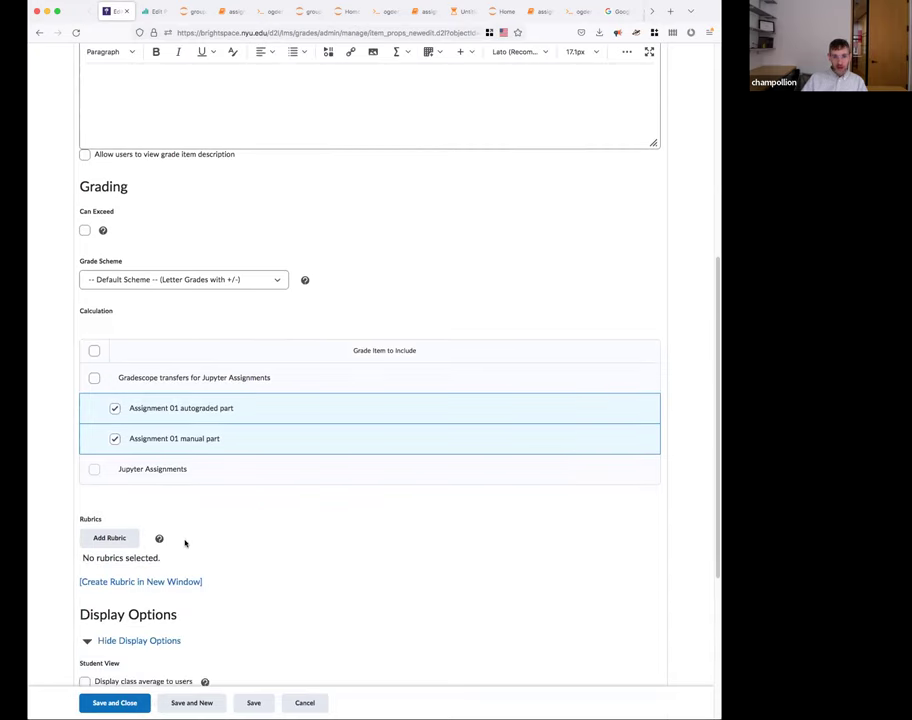
scroll(200, 535, down, 2)
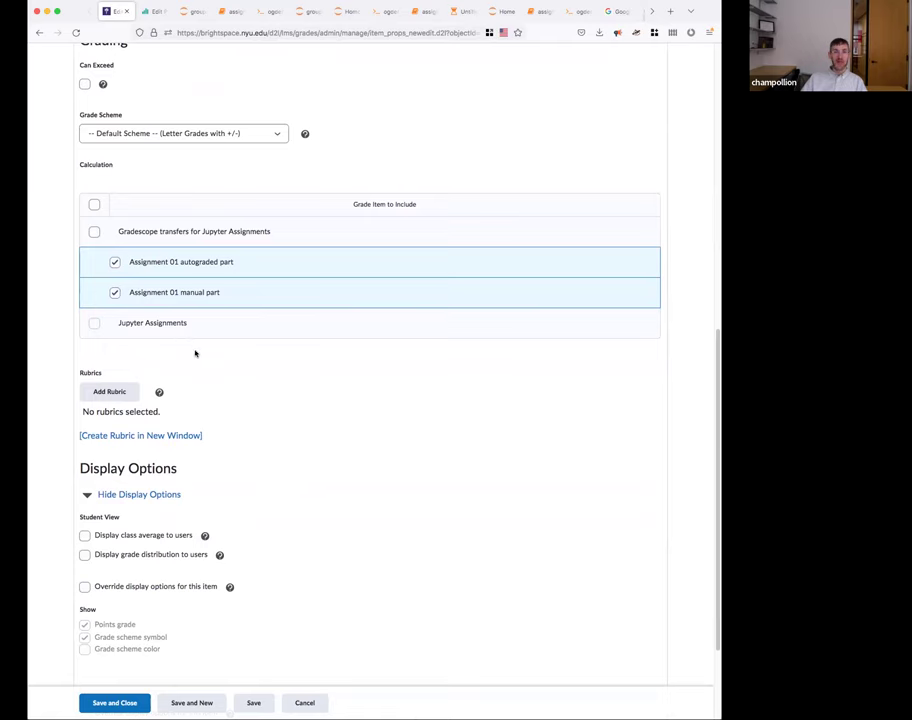
scroll(195, 352, up, 3)
click(115, 431)
click(115, 431)
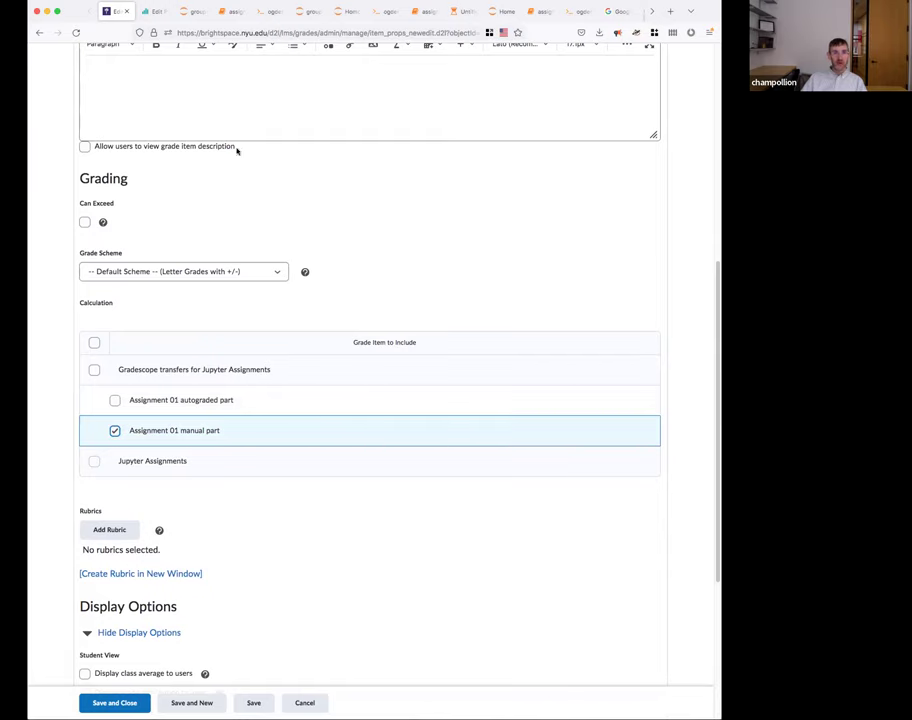
Inspect Question 2's test config cell: a visible hidden: false test beside a hidden x == 42 test.
click(232, 13)
scroll(226, 427, down, 10)
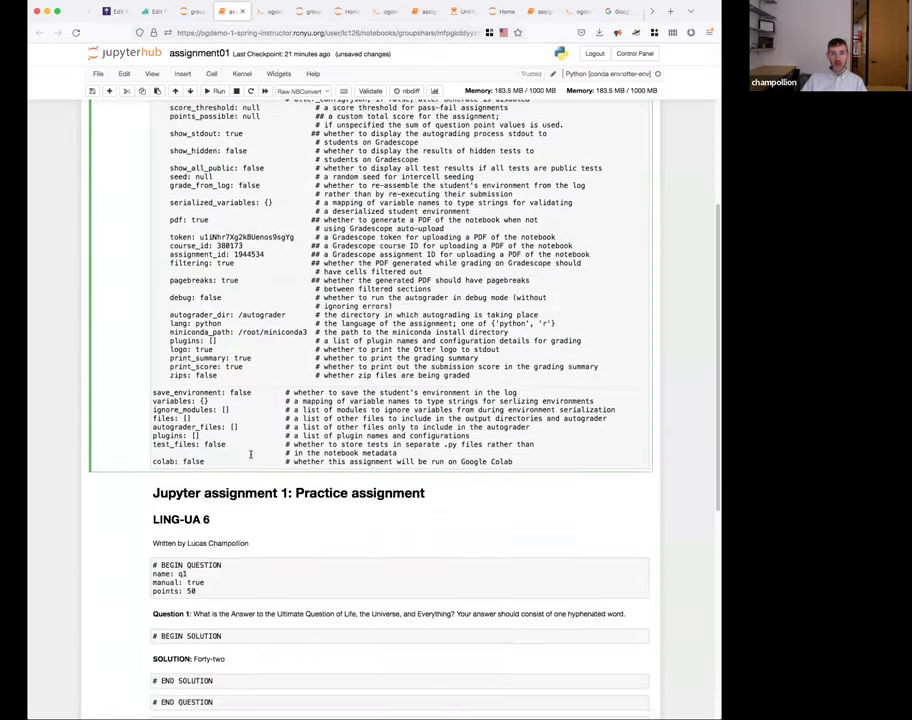
click(249, 494)
scroll(249, 493, up, 1)
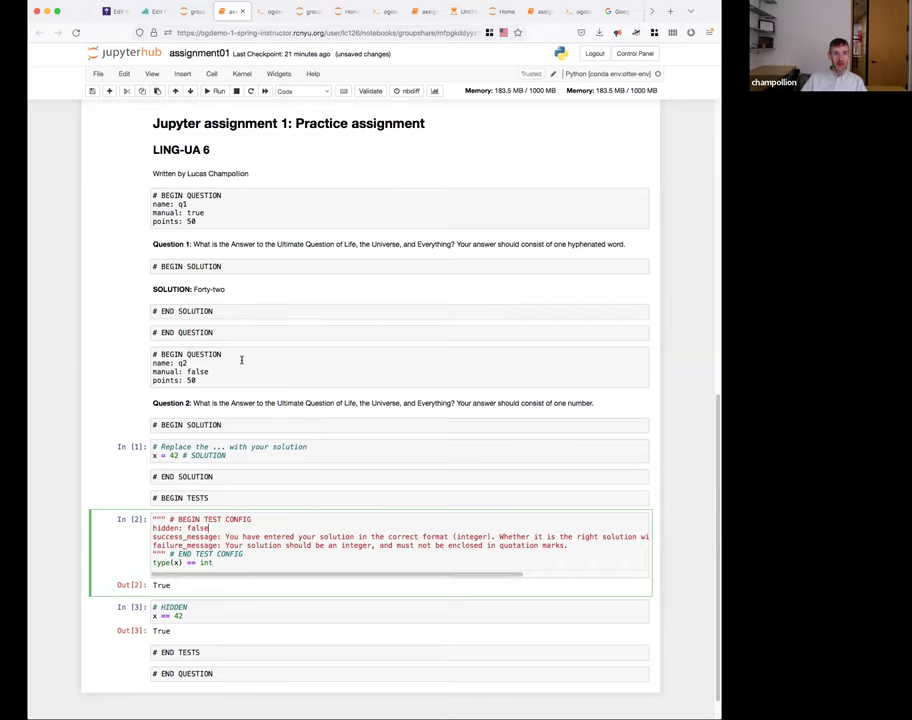
Review the Gradescope programming assignment settings, then go back to Brightspace's unsaved Assignment 01 edit page.
click(150, 13)
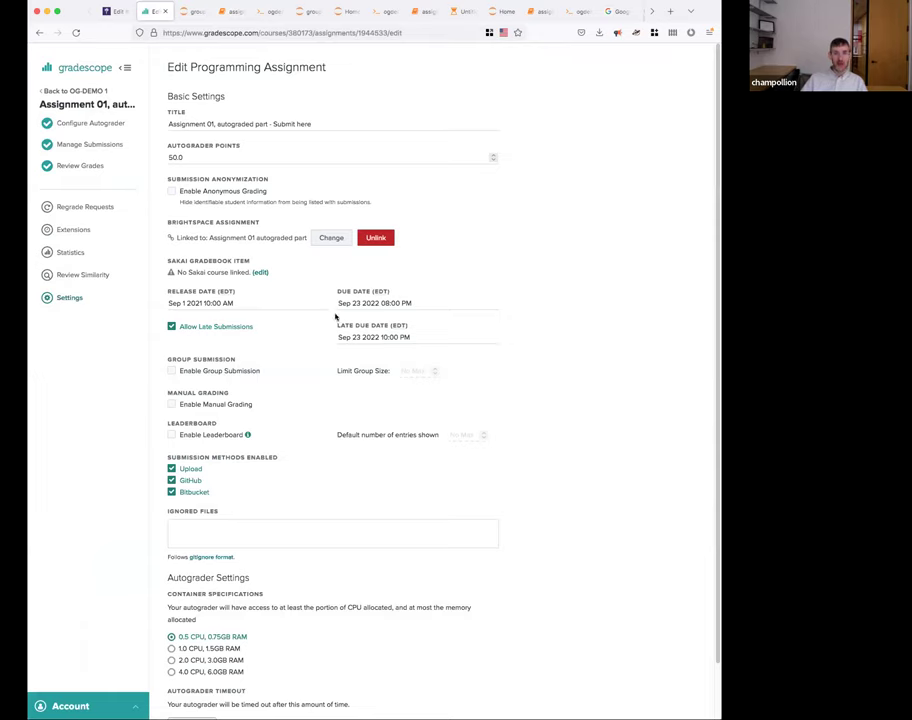
scroll(535, 444, down, 2)
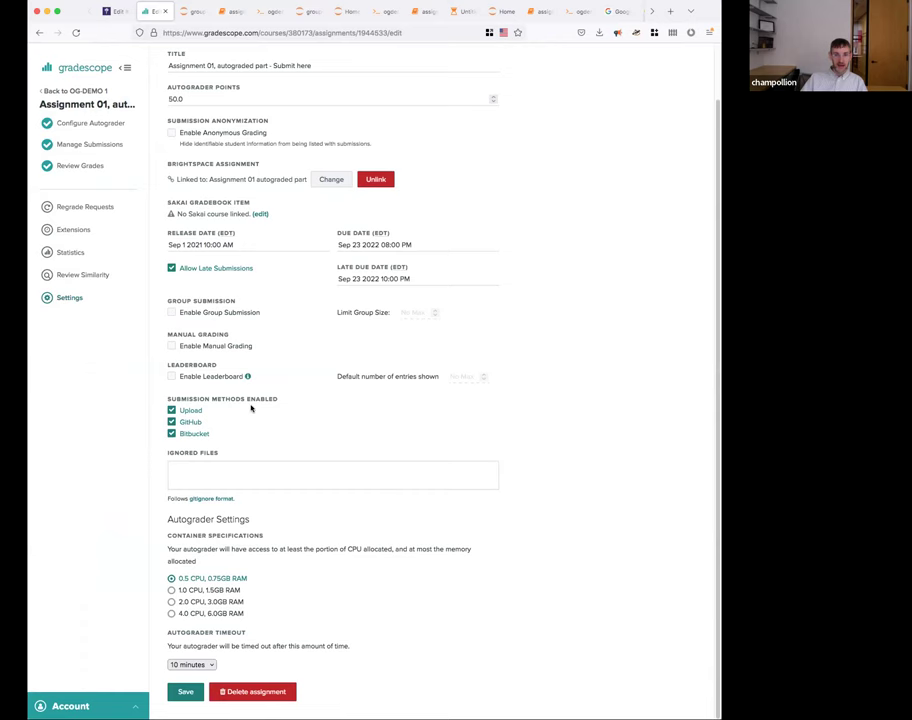
click(116, 12)
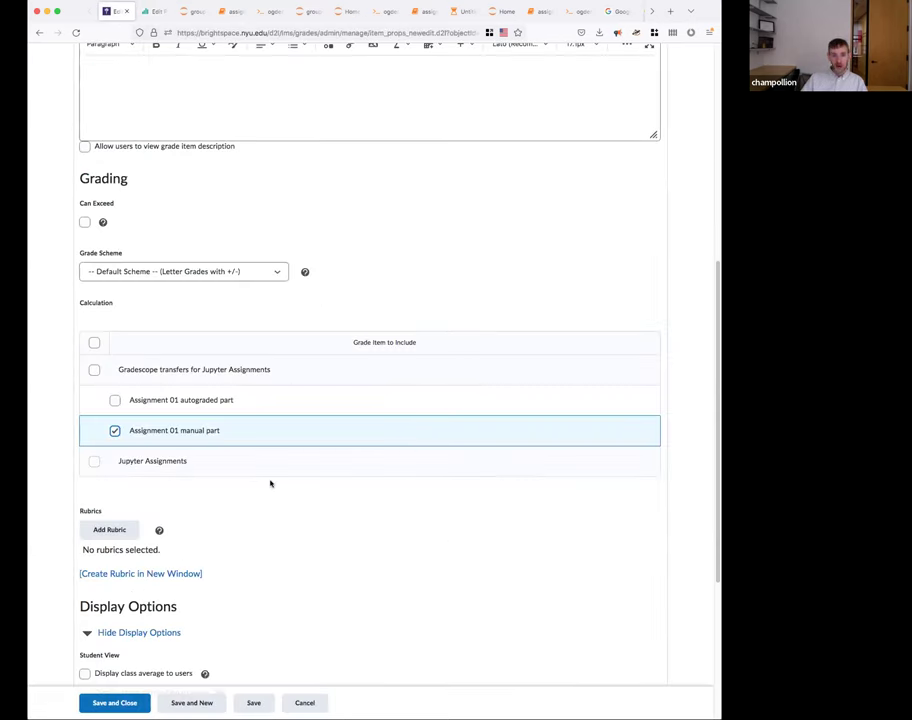
scroll(283, 511, down, 3)
scroll(283, 511, up, 8)
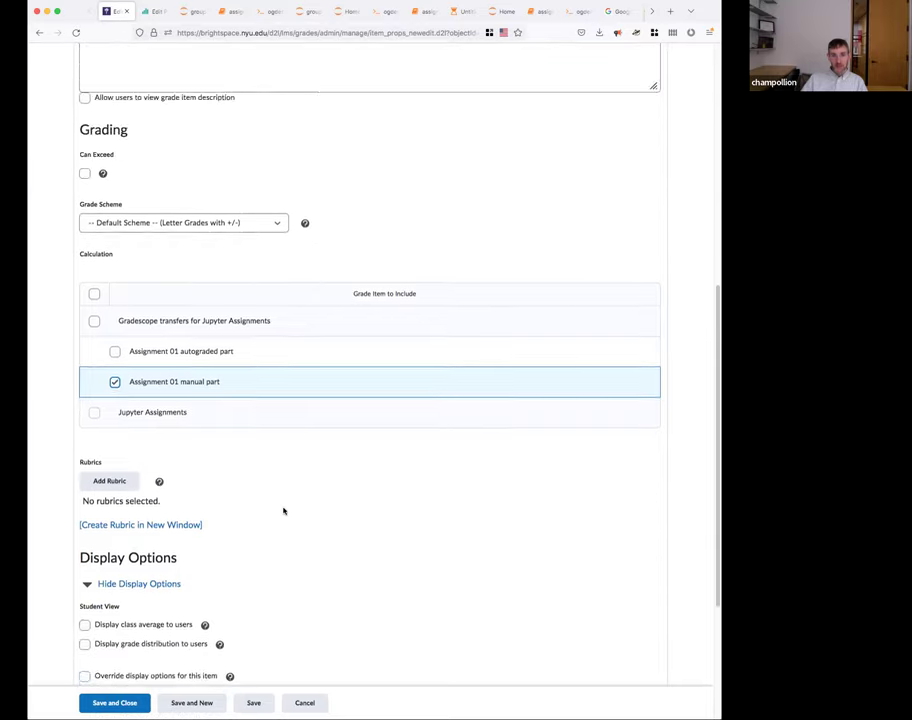
scroll(283, 511, up, 1)
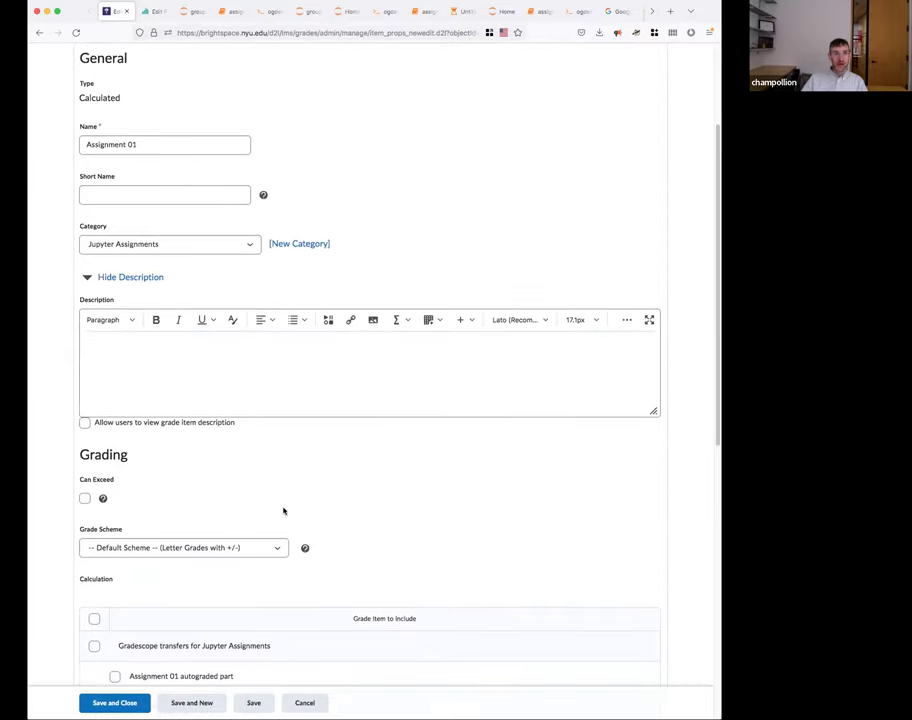
scroll(425, 507, down, 3)
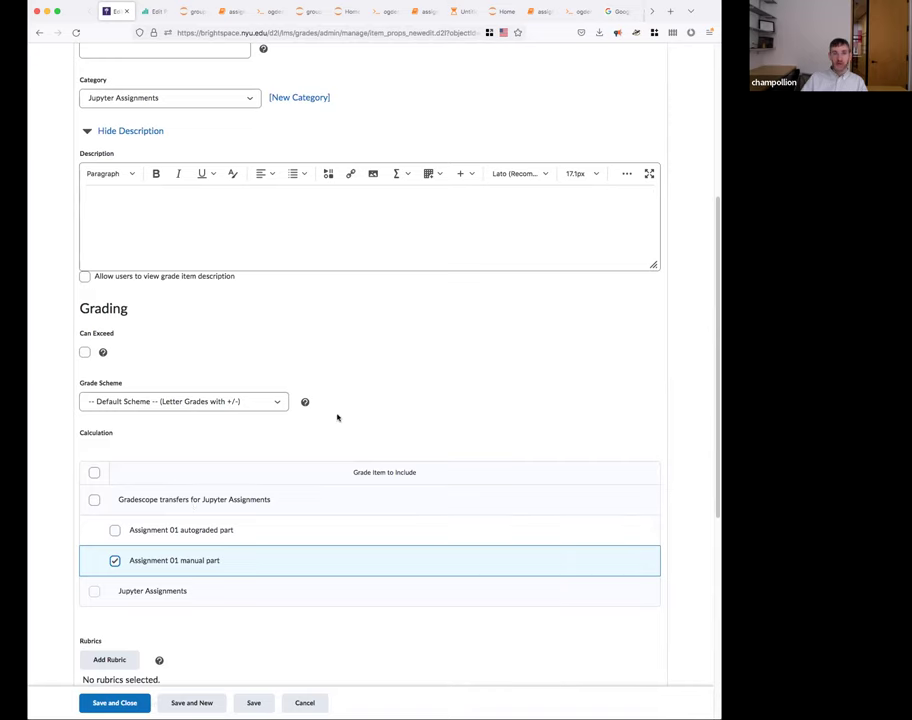
scroll(337, 420, up, 6)
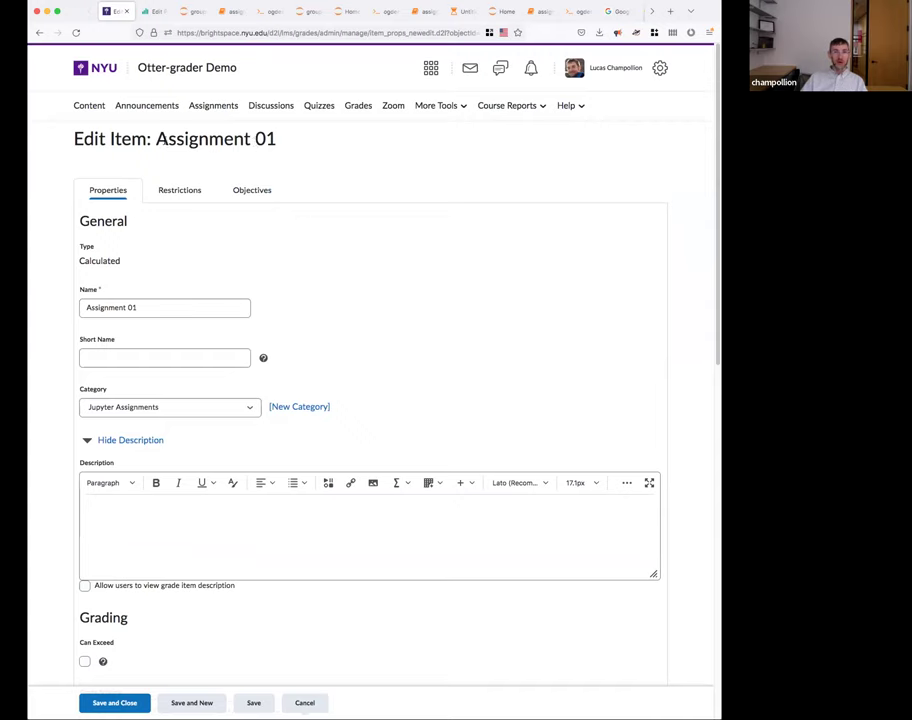
drag(156, 139, 277, 139)
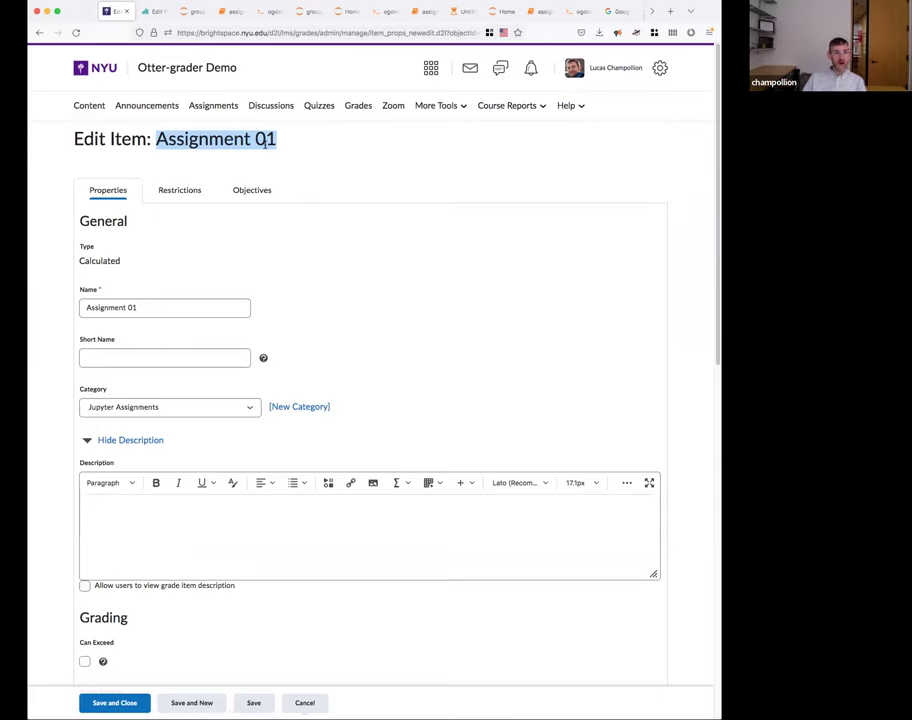
click(438, 105)
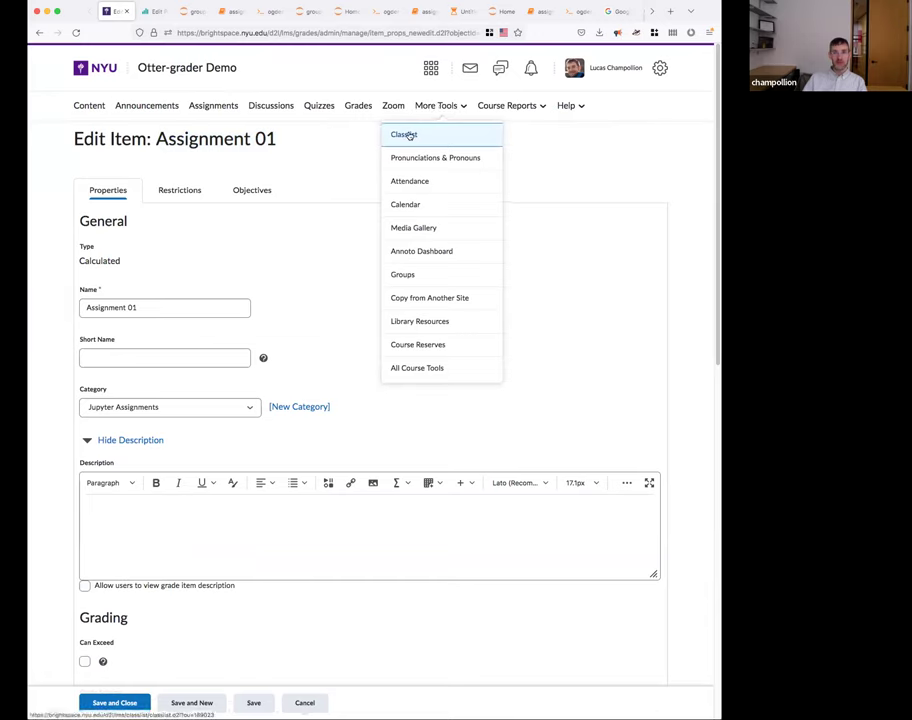
Go to Grades > Manage Grades and open the Final Calculated Grade item for editing.
click(358, 107)
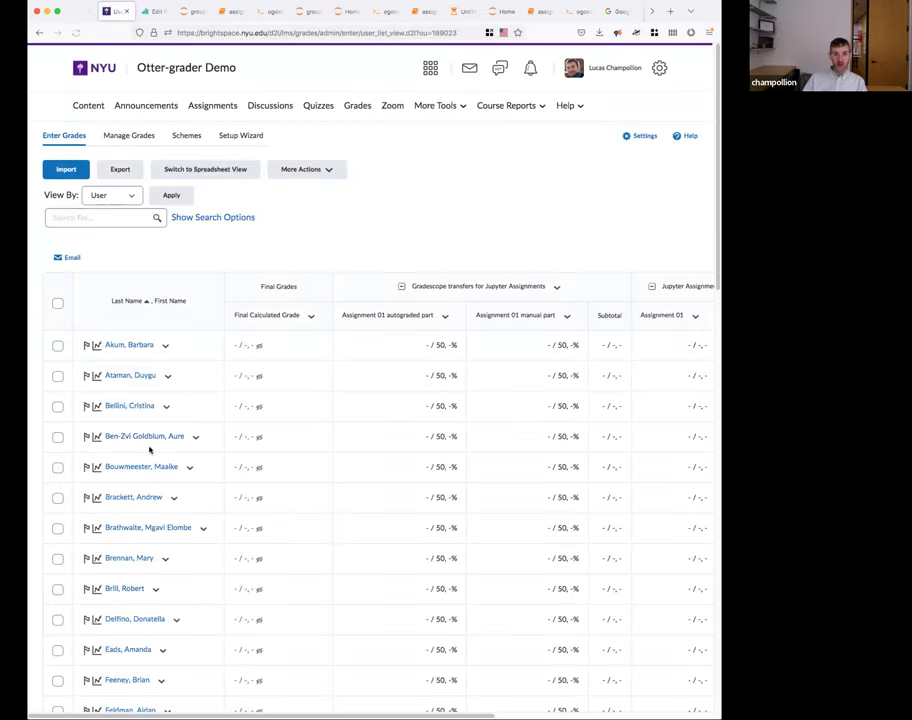
click(134, 138)
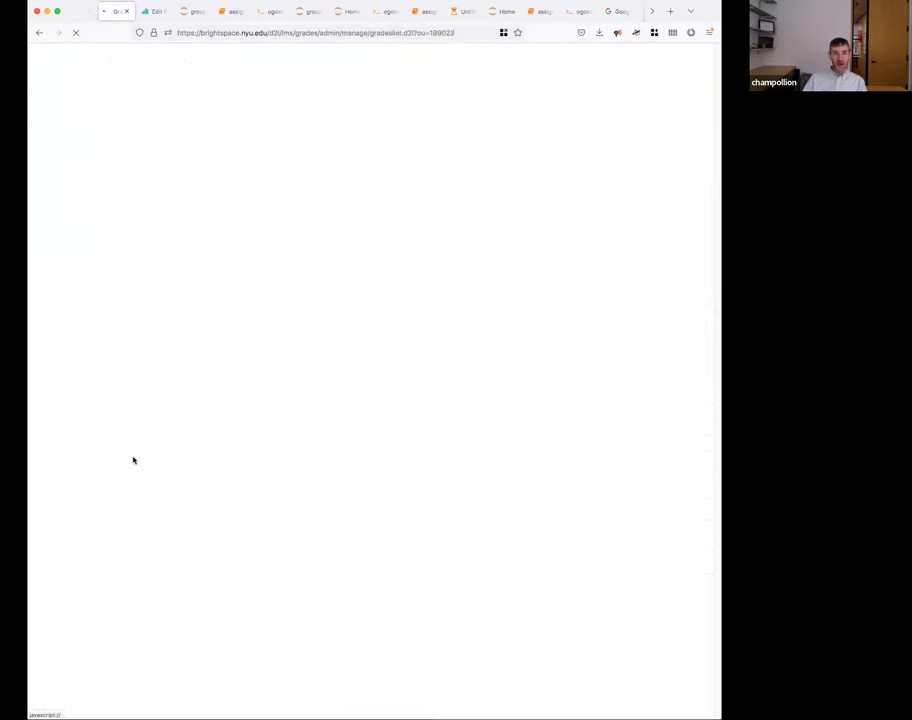
click(149, 413)
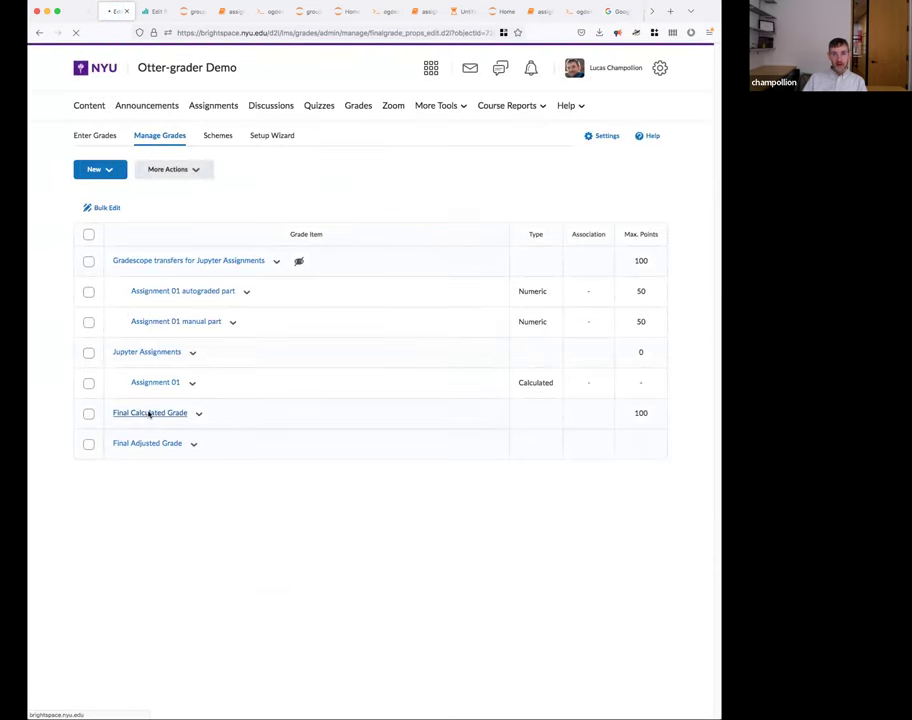
scroll(188, 438, down, 3)
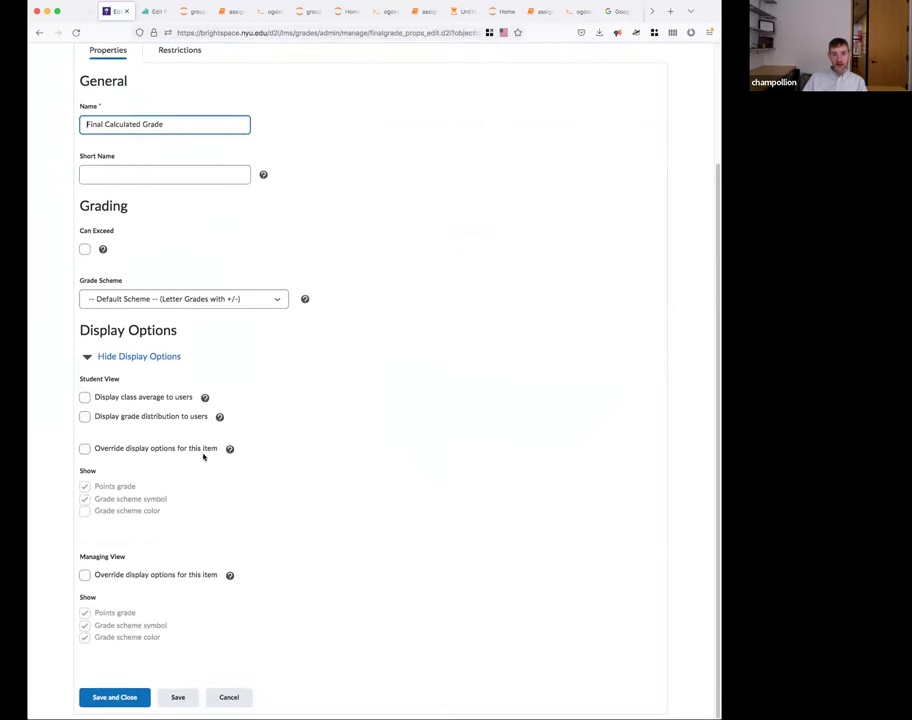
scroll(222, 392, up, 1)
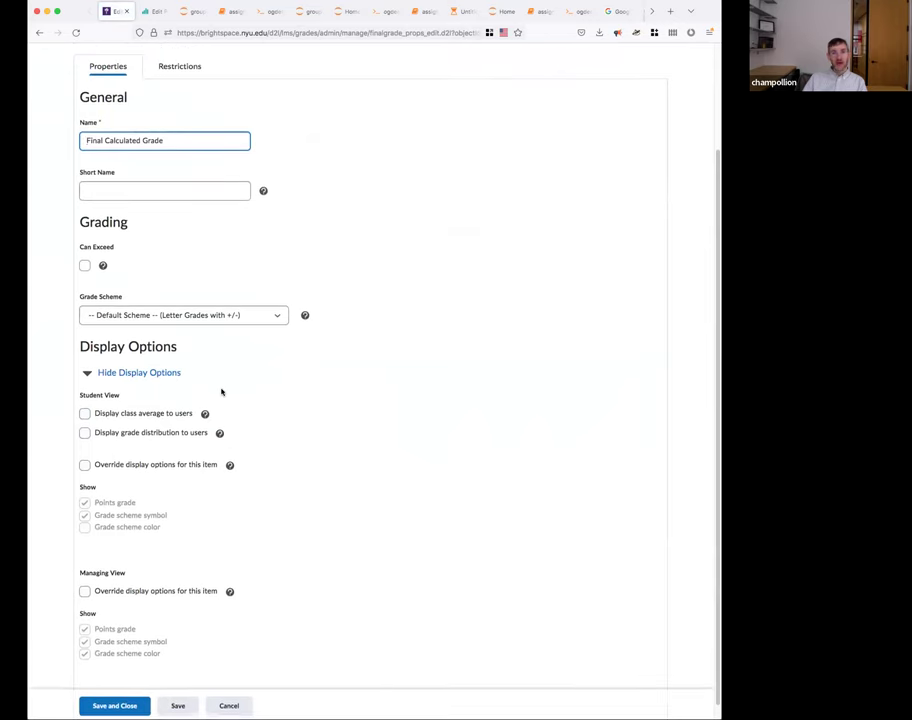
scroll(246, 436, up, 5)
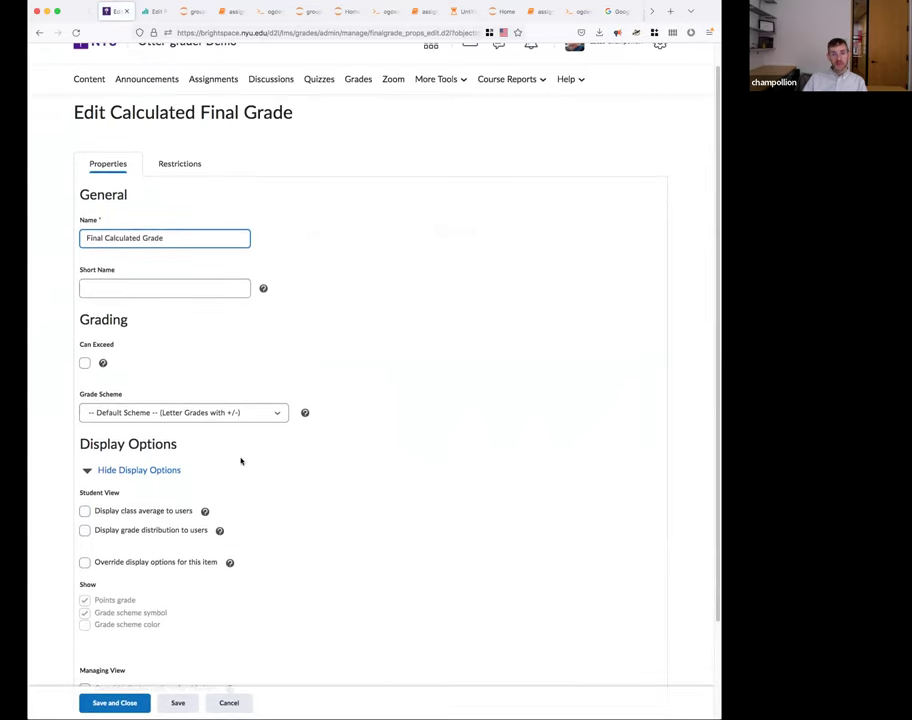
scroll(241, 461, down, 5)
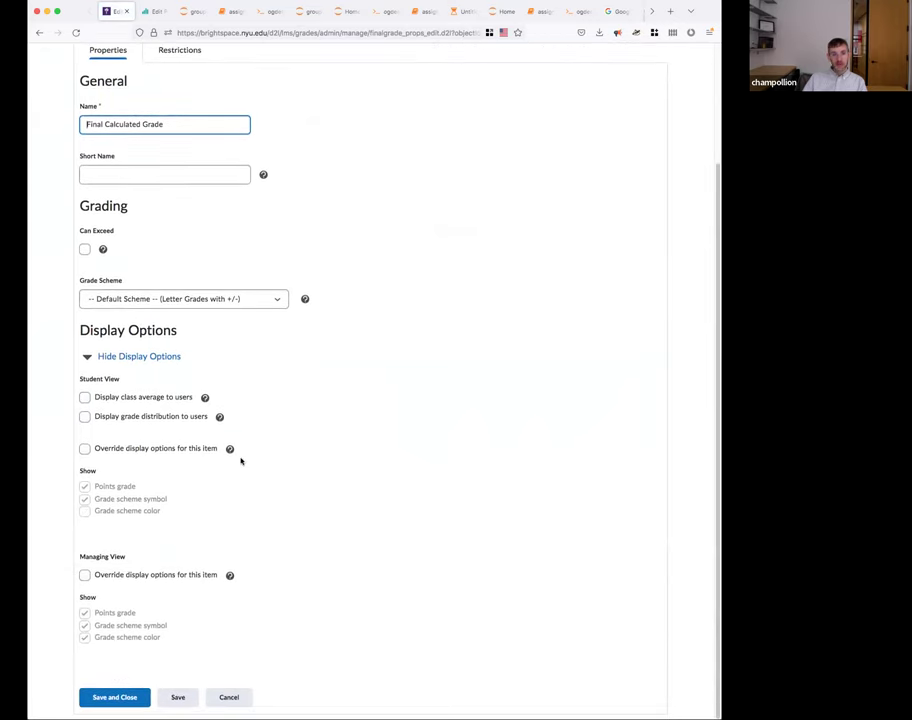
scroll(271, 430, up, 7)
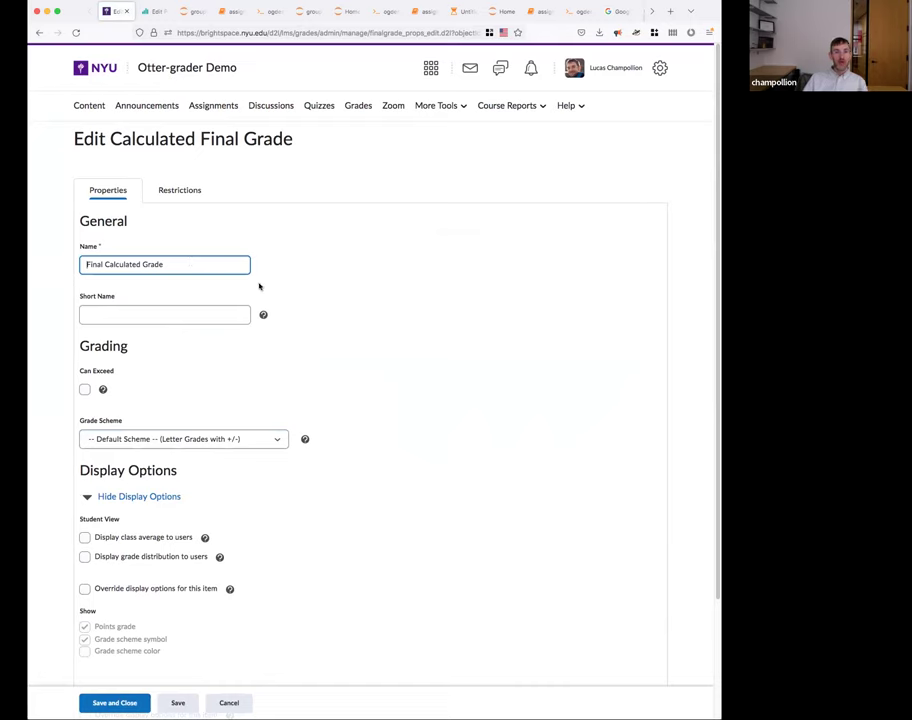
Inspect the Short Name and Name fields, leaving the name 'Final Calculated Grade' unchanged.
click(204, 310)
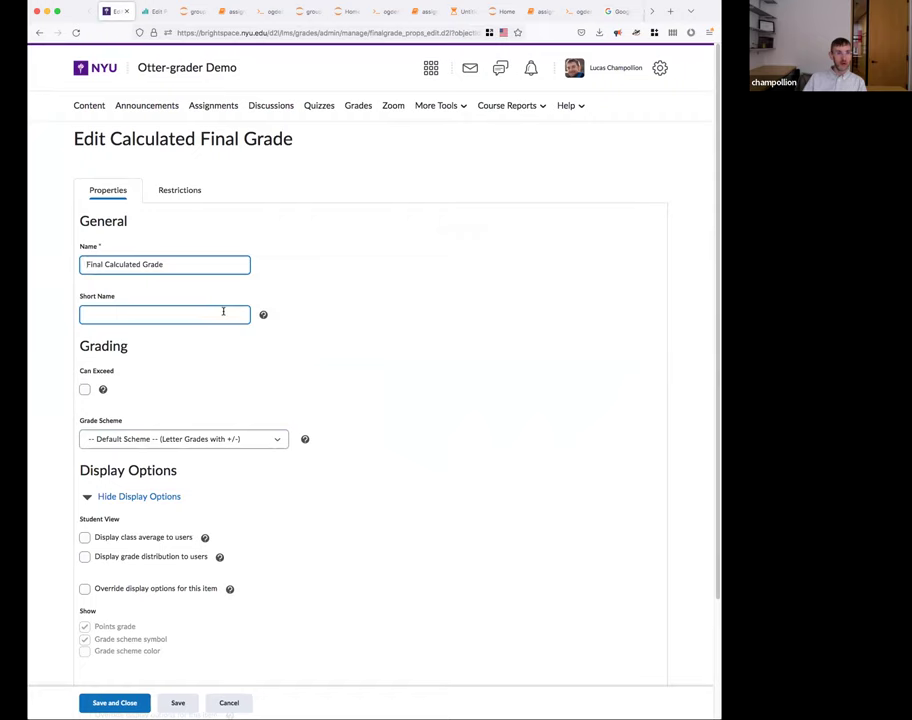
key(shift+Tab)
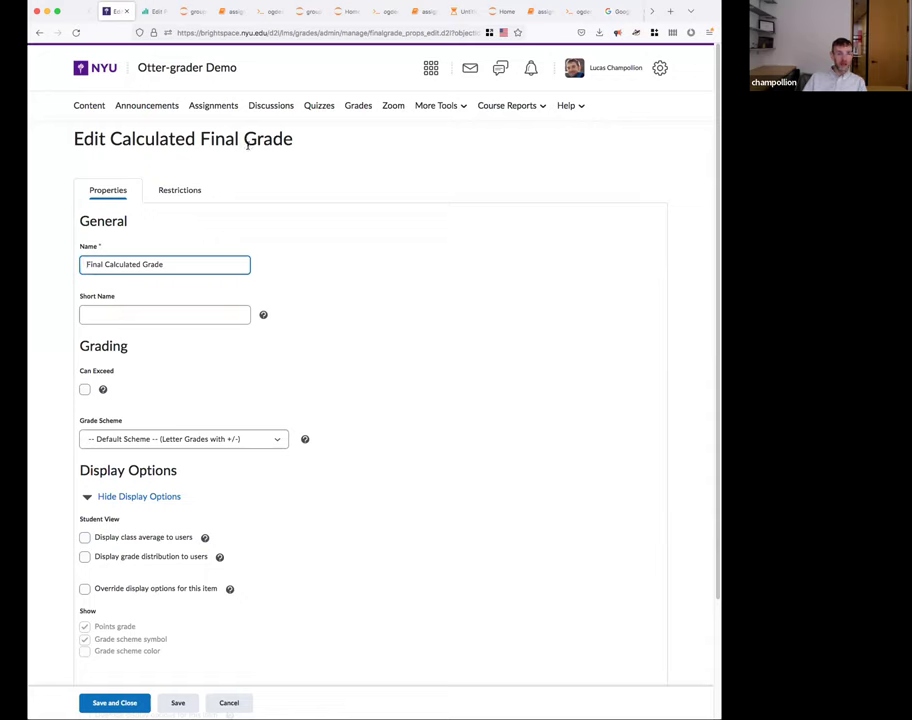
click(300, 206)
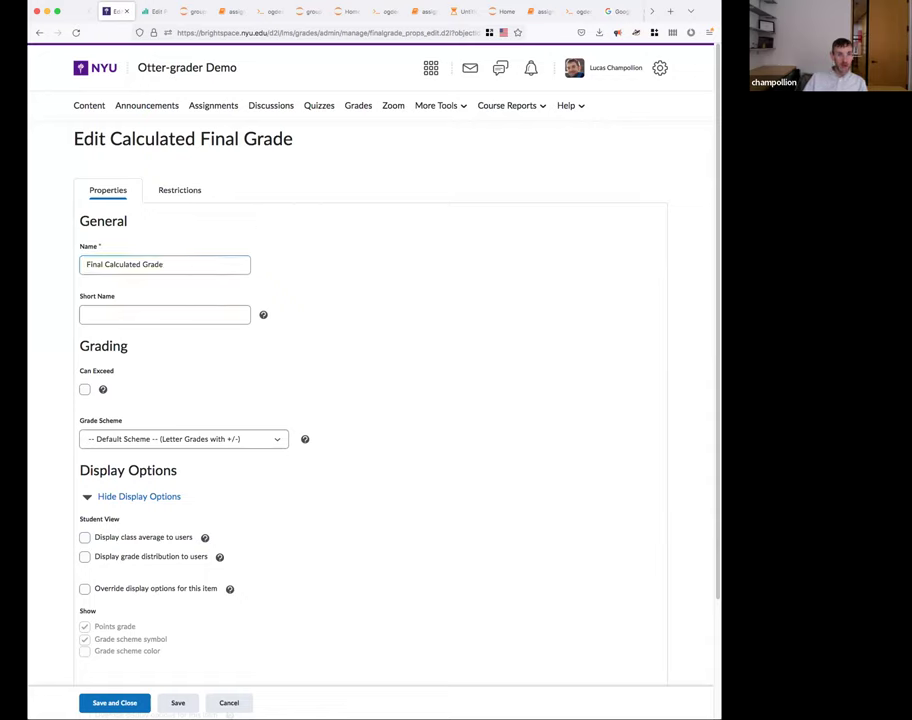
Leave the grade item editor via More Tools > Grades and open the gradebook's Setup Wizard.
click(462, 107)
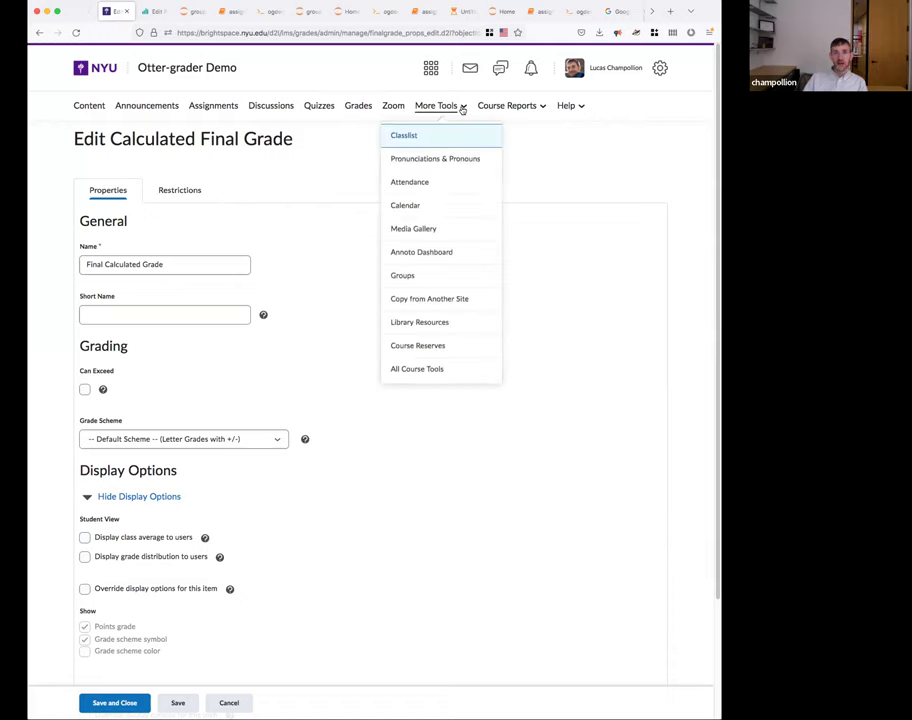
click(358, 105)
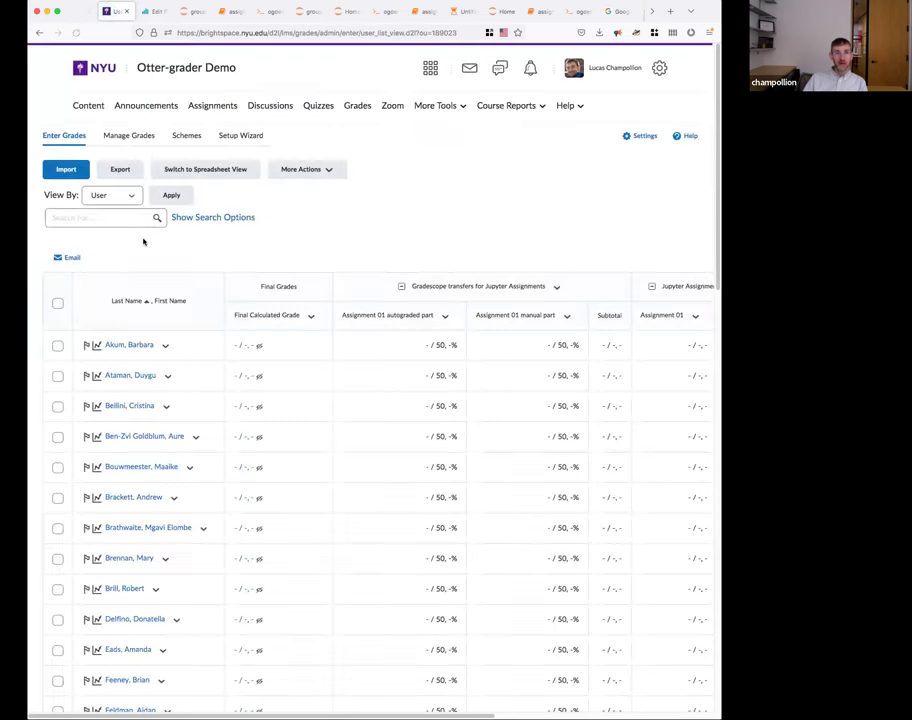
click(226, 138)
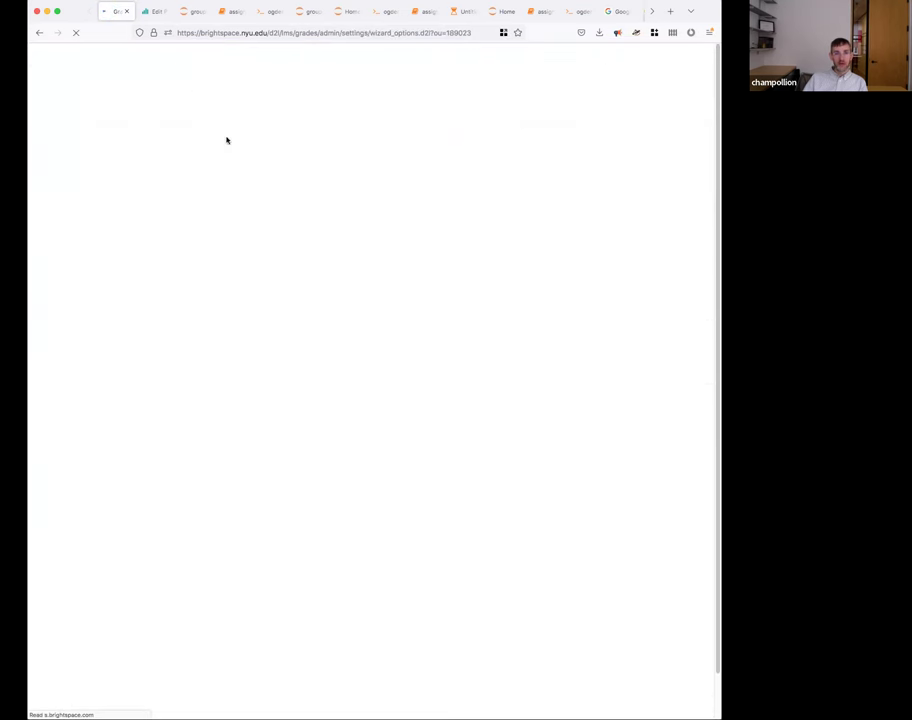